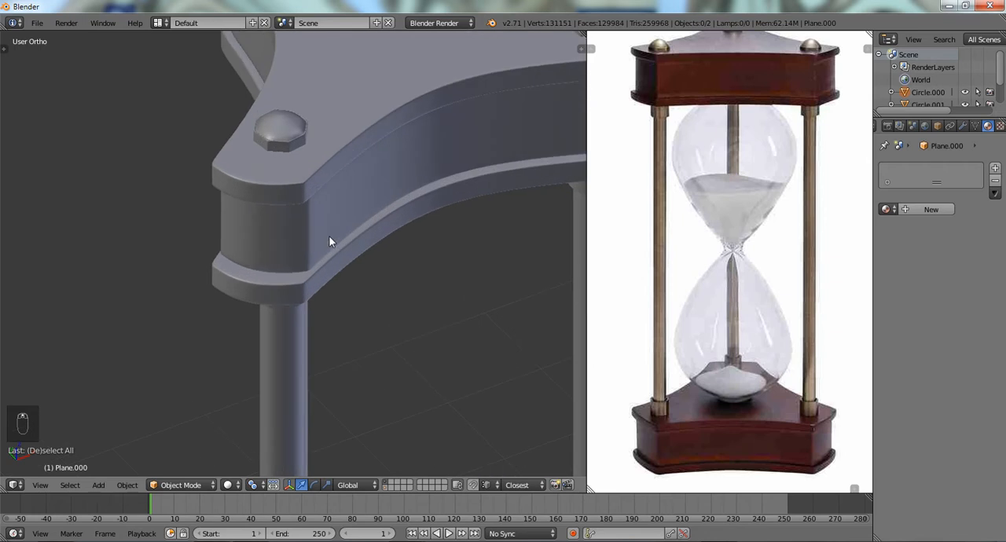
- Examine the edge loops around the rounded corner of the hourglass frame's upper plate in Edit Mode
{"action": "scroll", "coordinate": [246, 232], "scroll_direction": "up", "scroll_amount": 2}
{"action": "key", "text": "Tab"}
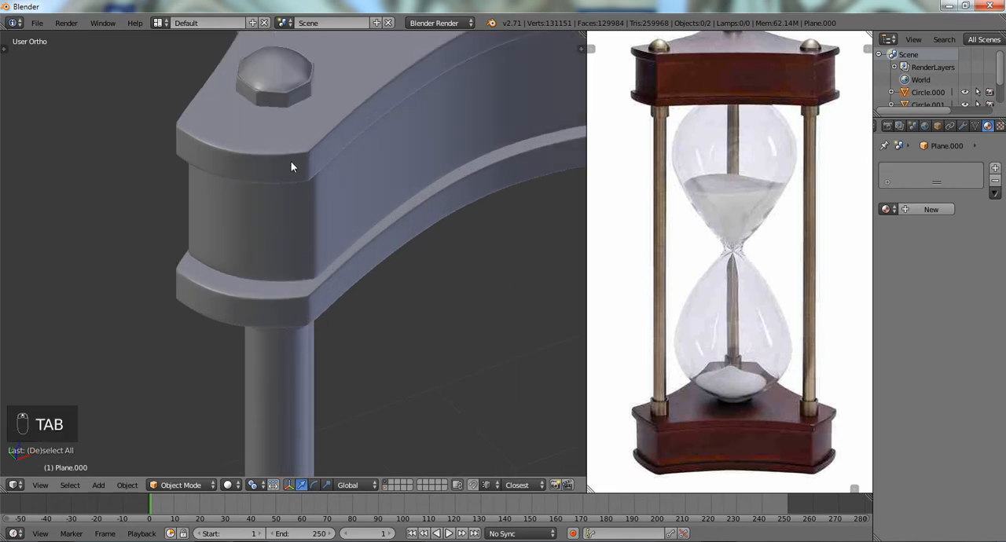
{"action": "right_click", "coordinate": [294, 157]}
{"action": "key", "text": "Tab"}
{"action": "key", "text": "Tab"}
{"action": "right_click", "coordinate": [298, 156]}
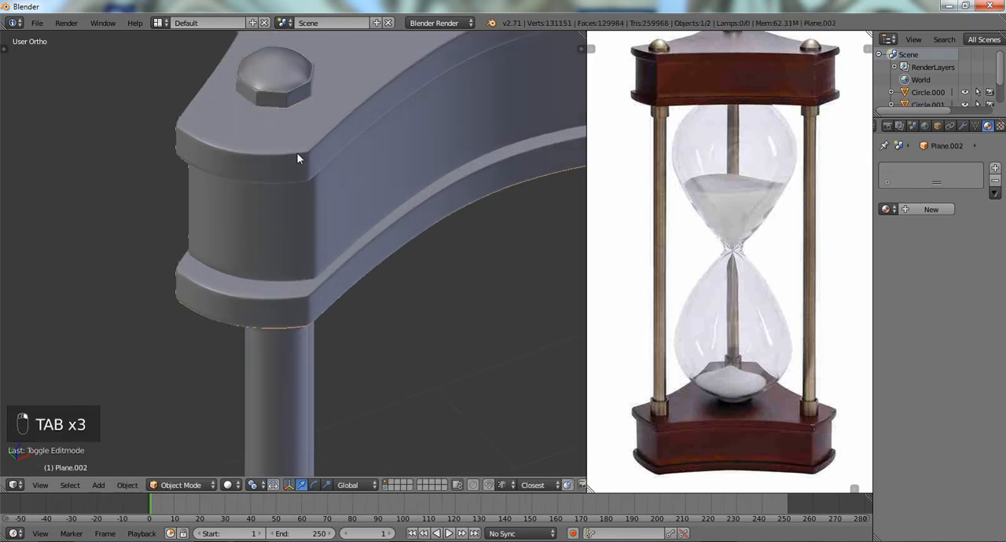
{"action": "key", "text": "Tab"}
{"action": "scroll", "coordinate": [283, 206], "scroll_direction": "up", "scroll_amount": 2}
{"action": "scroll", "coordinate": [283, 206], "scroll_direction": "down", "scroll_amount": 3}
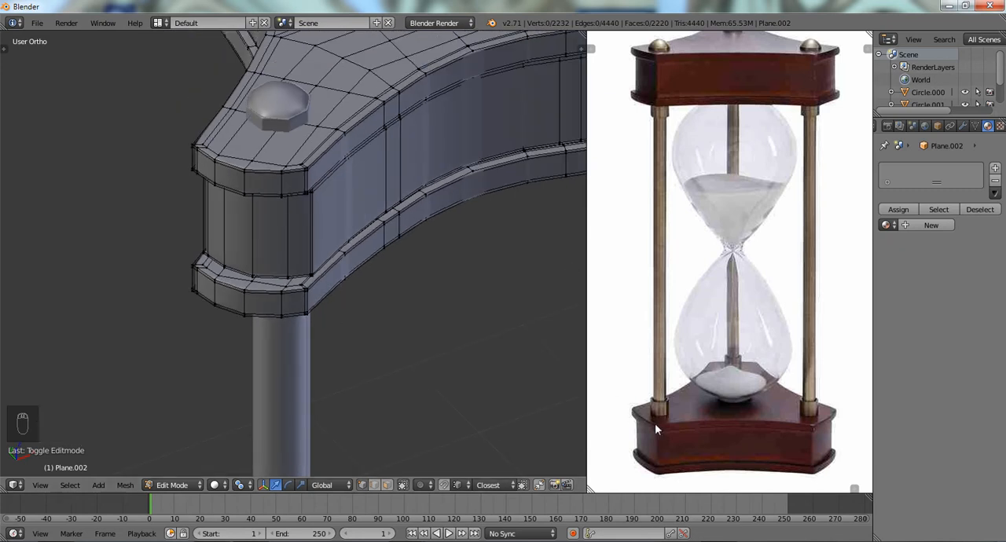
{"action": "scroll", "coordinate": [290, 161], "scroll_direction": "up", "scroll_amount": 3}
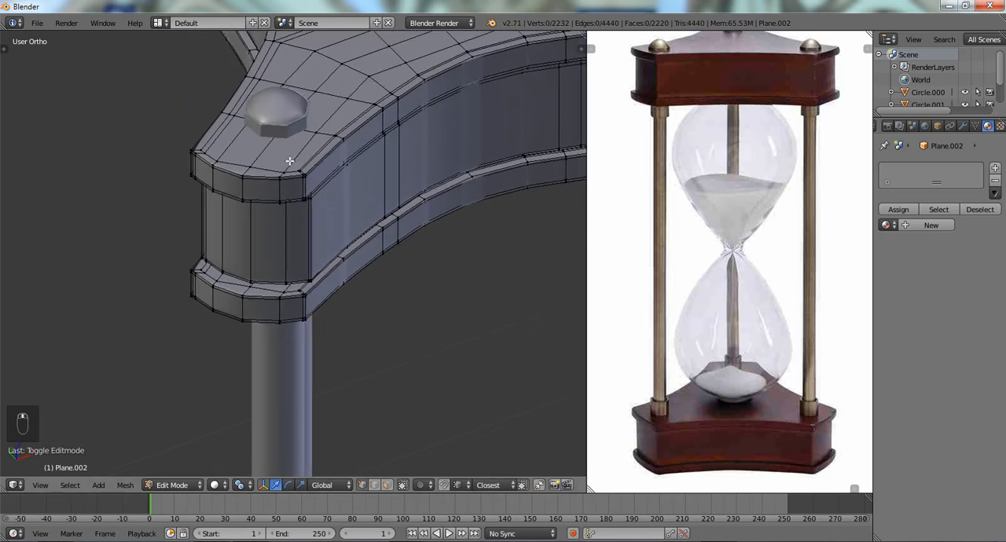
{"action": "scroll", "coordinate": [316, 217], "scroll_direction": "up", "scroll_amount": 1}
{"action": "scroll", "coordinate": [315, 216], "scroll_direction": "down", "scroll_amount": 1}
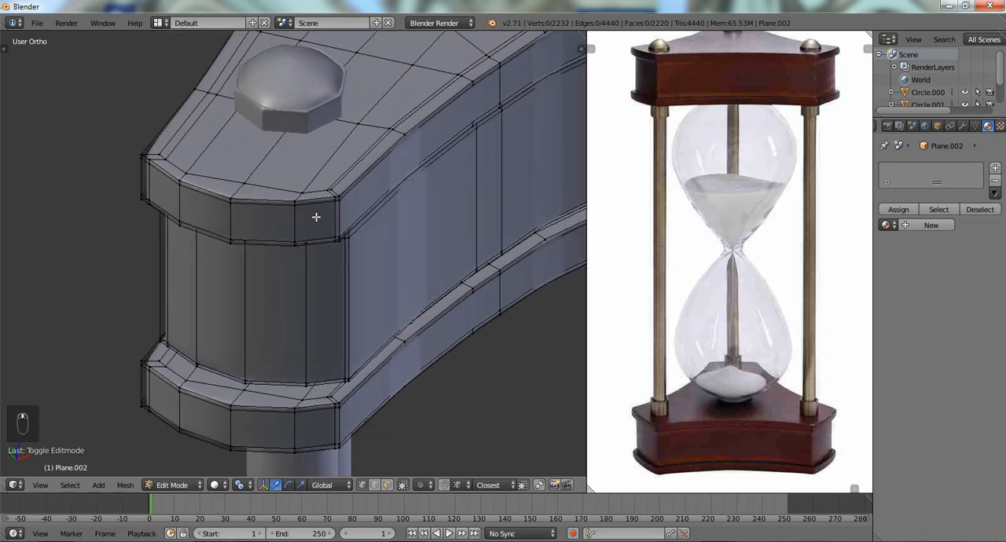
{"action": "scroll", "coordinate": [315, 202], "scroll_direction": "up", "scroll_amount": 2}
{"action": "scroll", "coordinate": [312, 171], "scroll_direction": "down", "scroll_amount": 3}
{"action": "scroll", "coordinate": [369, 192], "scroll_direction": "down", "scroll_amount": 3}
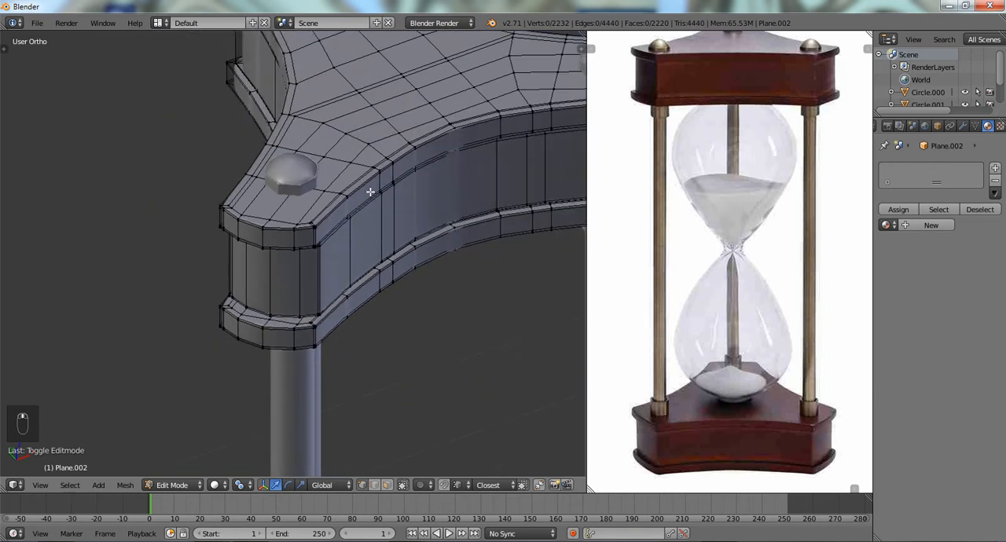
- Set the wooden frame plates' subdivision level to 0 and inspect the corner edges before leaving Edit Mode
{"action": "middle_click_drag", "start_coordinate": [385, 213], "coordinate": [273, 228], "text": "shift"}
{"action": "scroll", "coordinate": [356, 215], "scroll_direction": "up", "scroll_amount": 2}
{"action": "key", "text": "ctrl+0"}
{"action": "middle_click_drag", "start_coordinate": [395, 202], "coordinate": [253, 277]}
{"action": "scroll", "coordinate": [377, 175], "scroll_direction": "up", "scroll_amount": 5}
{"action": "scroll", "coordinate": [252, 277], "scroll_direction": "up", "scroll_amount": 5}
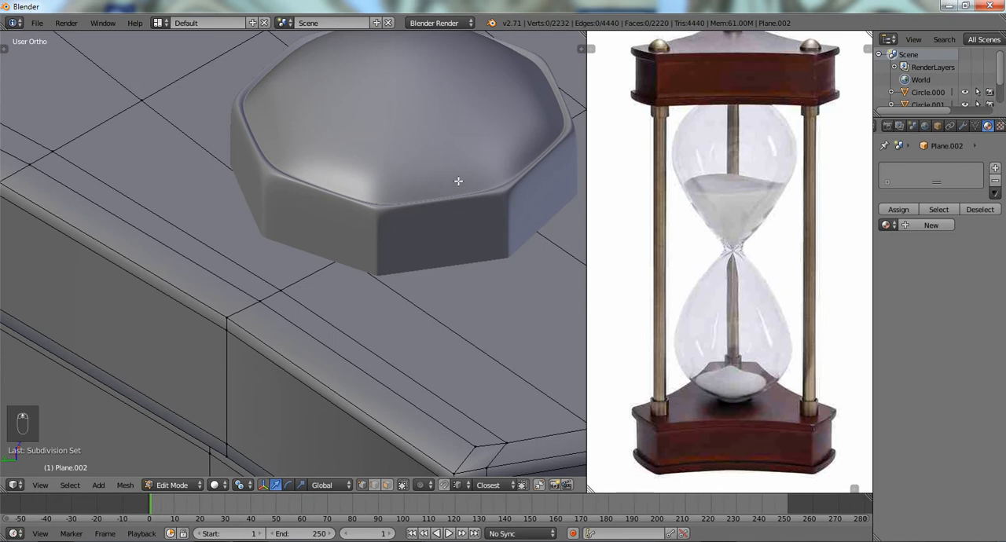
{"action": "scroll", "coordinate": [458, 180], "scroll_direction": "down", "scroll_amount": 3}
{"action": "key", "text": "Tab"}
- Examine the mesh of the faceted domed knob on the upper plate in Edit Mode
{"action": "scroll", "coordinate": [447, 184], "scroll_direction": "up", "scroll_amount": 3}
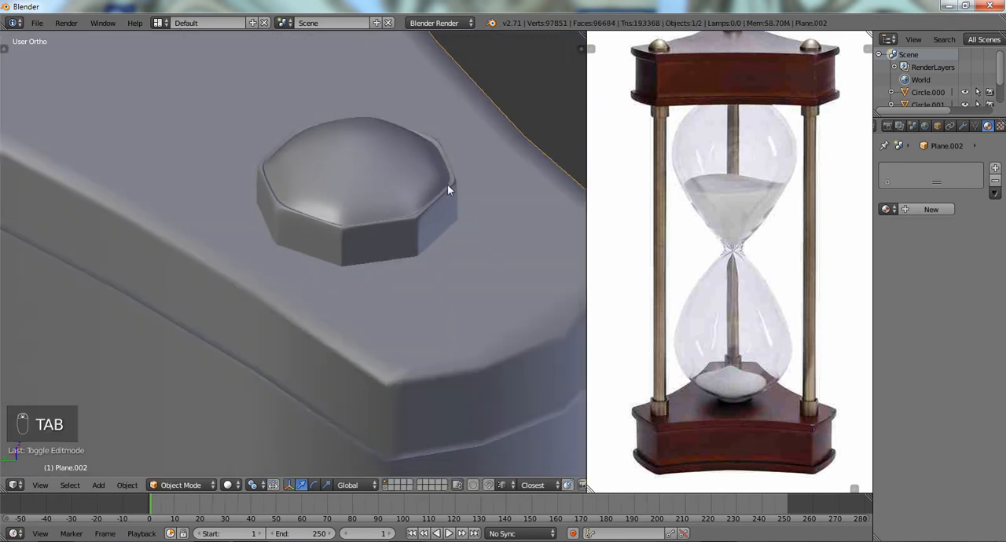
{"action": "right_click", "coordinate": [429, 167]}
{"action": "key", "text": "Tab"}
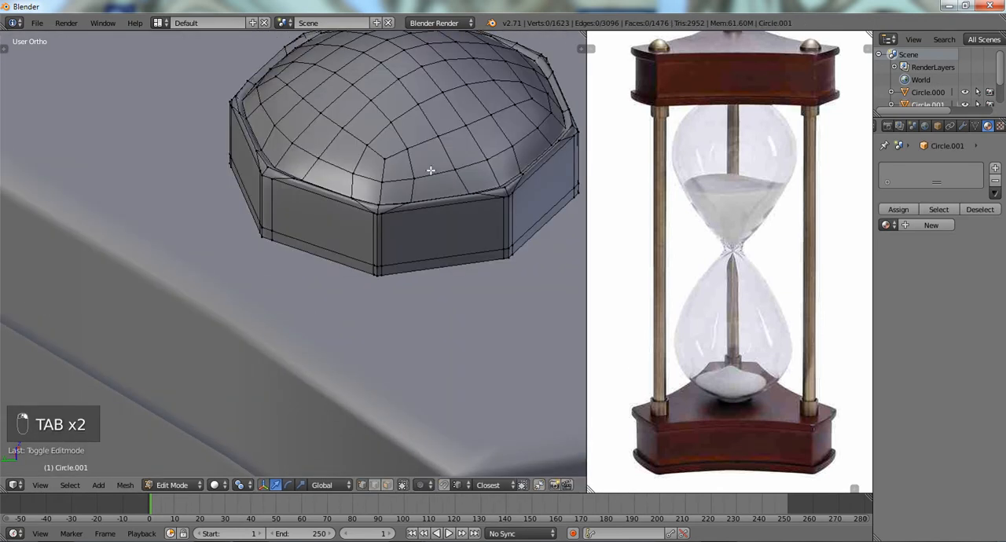
{"action": "middle_click_drag", "start_coordinate": [429, 164], "coordinate": [389, 156]}
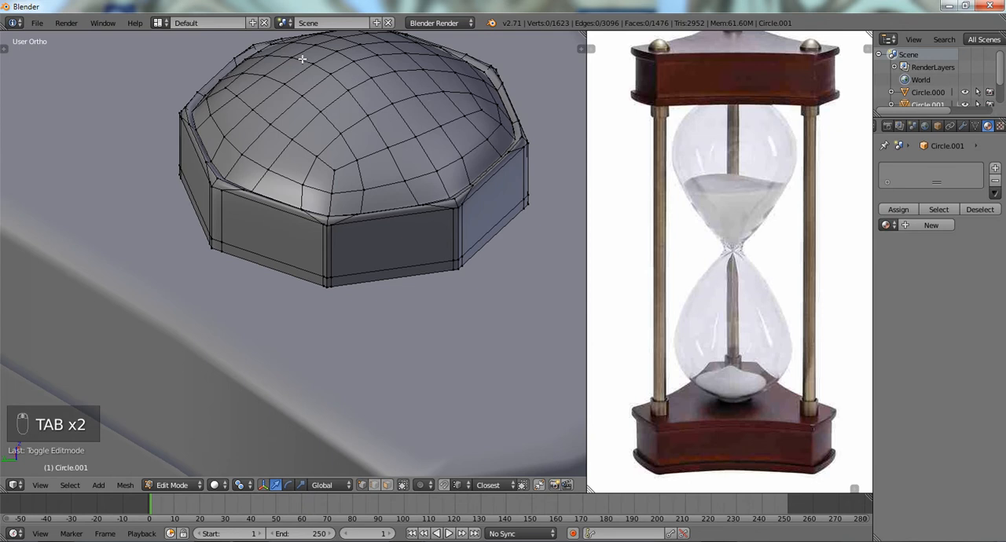
{"action": "scroll", "coordinate": [409, 146], "scroll_direction": "down", "scroll_amount": 3}
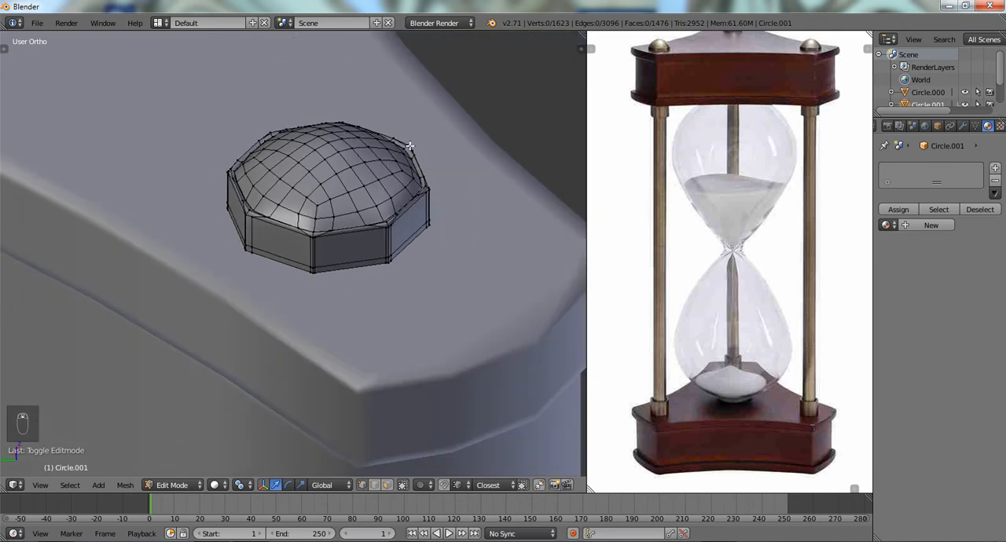
{"action": "scroll", "coordinate": [409, 145], "scroll_direction": "down", "scroll_amount": 5}
{"action": "scroll", "coordinate": [409, 145], "scroll_direction": "up", "scroll_amount": 4}
{"action": "right_click", "coordinate": [286, 135]}
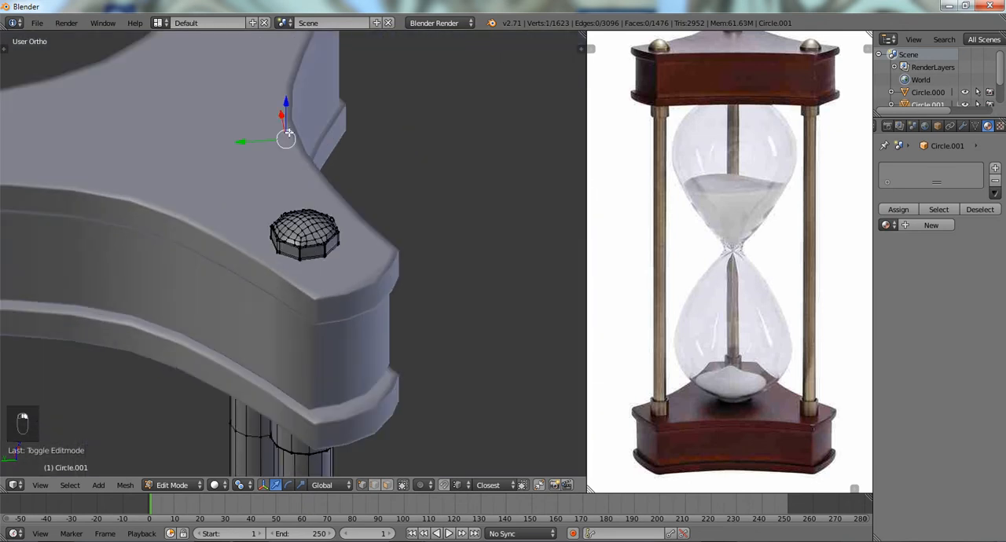
{"action": "key", "text": "Tab"}
- Select the wooden frame plates and raise their subdivision level to 3
{"action": "right_click", "coordinate": [288, 131]}
{"action": "key", "text": "Tab"}
{"action": "key", "text": "Tab"}
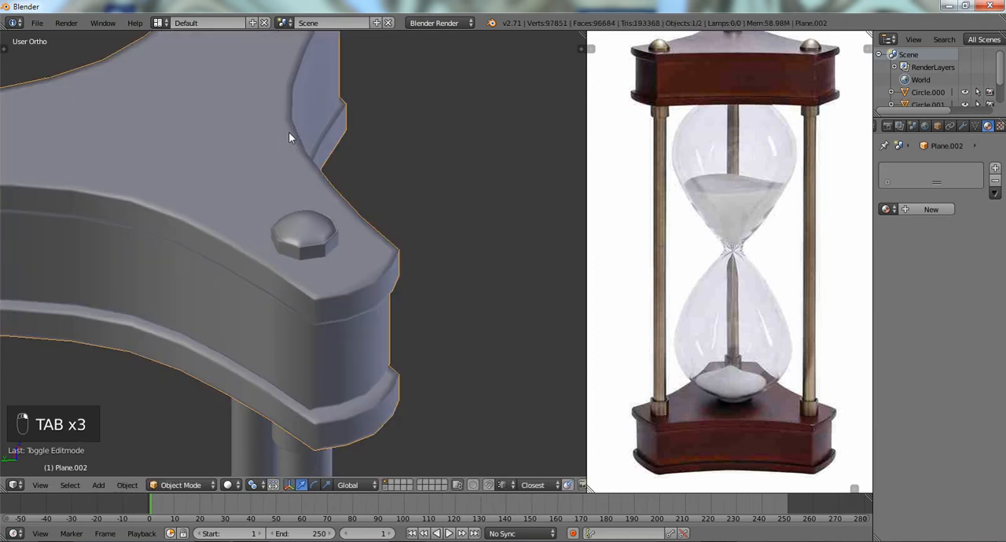
{"action": "key", "text": "ctrl+1"}
{"action": "key", "text": "ctrl+2"}
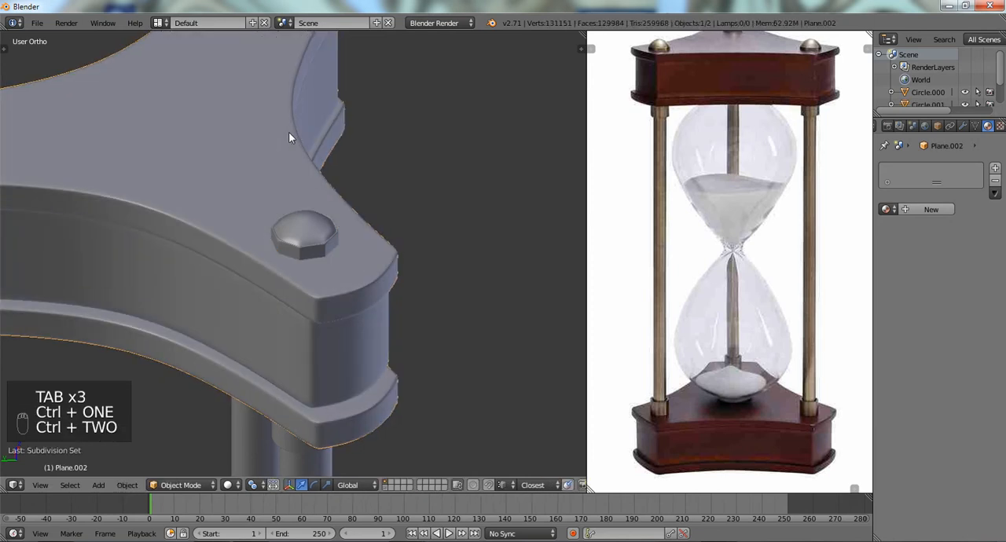
{"action": "key", "text": "ctrl+3"}
- Deselect everything and add a cube mesh at the 3D cursor in front orthographic view
{"action": "scroll", "coordinate": [289, 133], "scroll_direction": "down", "scroll_amount": 6}
{"action": "key", "text": "KP_1"}
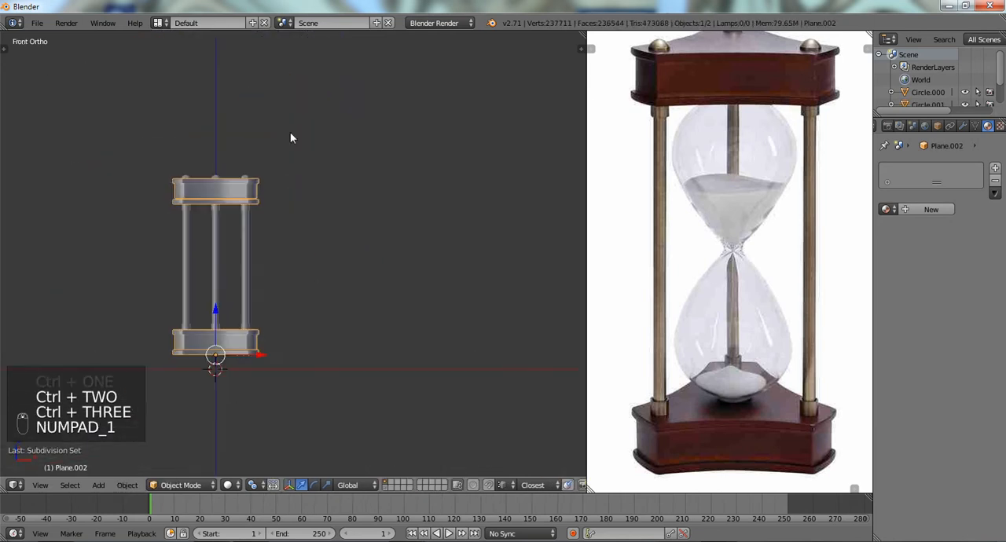
{"action": "middle_click_drag", "start_coordinate": [265, 267], "coordinate": [312, 245], "text": "shift"}
{"action": "scroll", "coordinate": [312, 244], "scroll_direction": "up", "scroll_amount": 3}
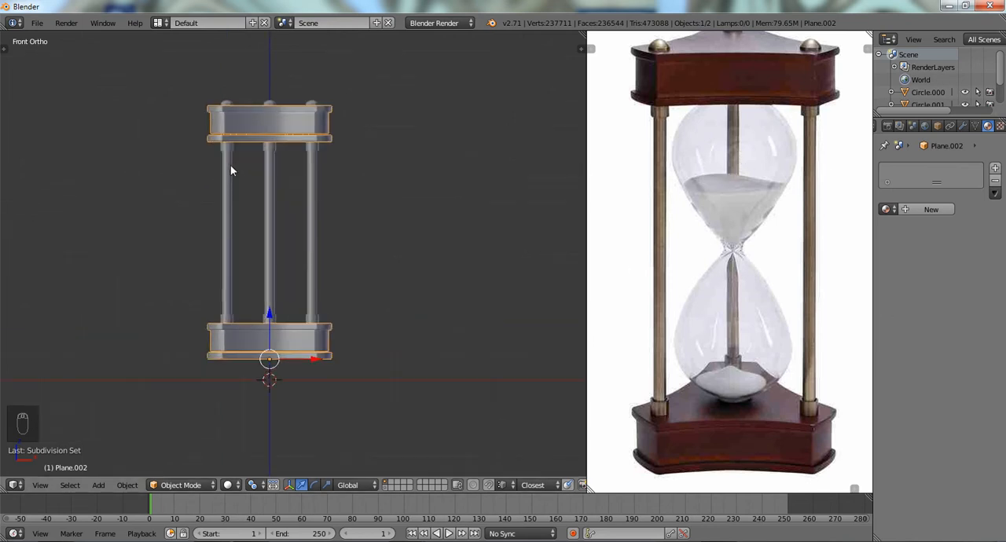
{"action": "scroll", "coordinate": [231, 168], "scroll_direction": "up", "scroll_amount": 3}
{"action": "key", "text": "a"}
{"action": "key", "text": "shift+a"}
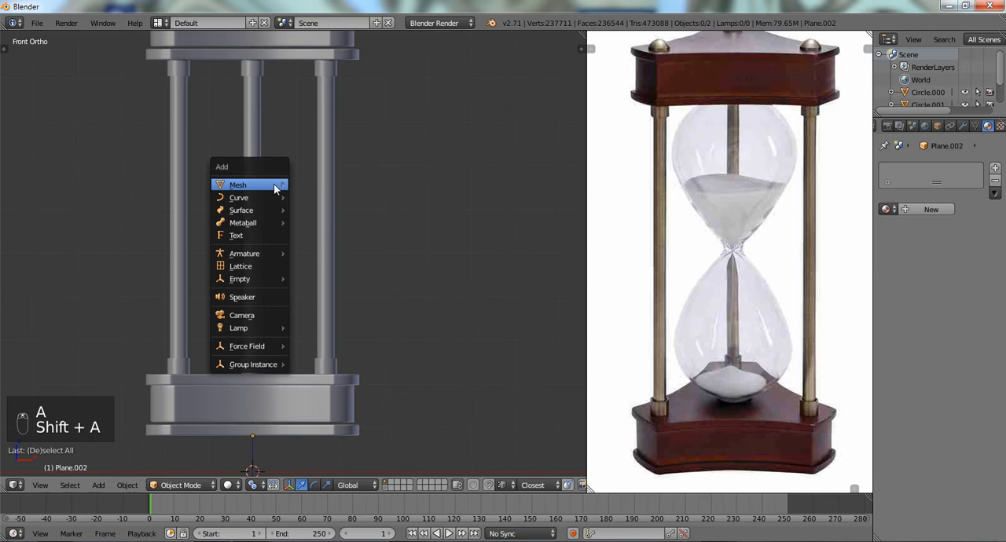
{"action": "mouse_move", "coordinate": [275, 186]}
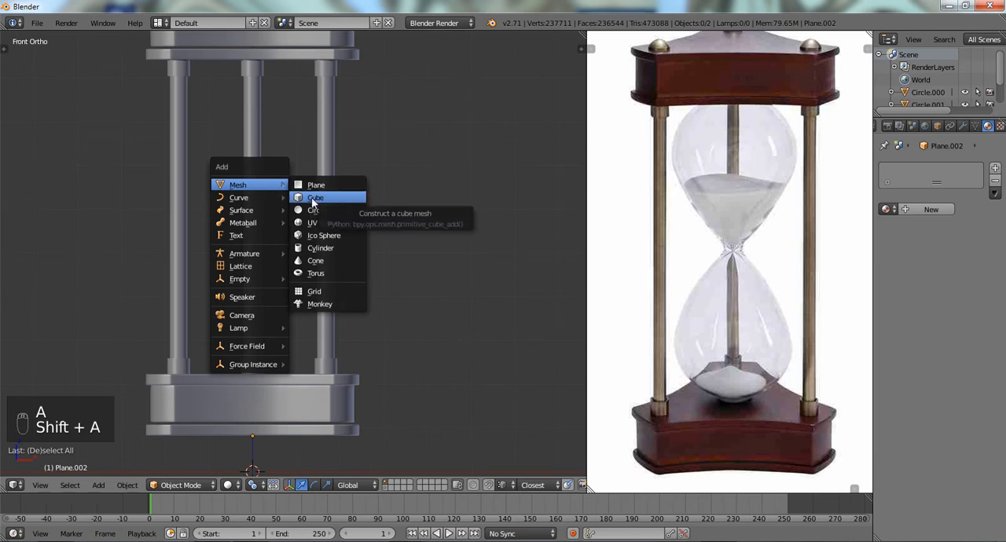
{"action": "left_click", "coordinate": [312, 199]}
- Move the cube up along the Z axis by about 5.69 units, midway between the two plates
{"action": "scroll", "coordinate": [311, 203], "scroll_direction": "down", "scroll_amount": 1}
{"action": "scroll", "coordinate": [311, 199], "scroll_direction": "down", "scroll_amount": 1}
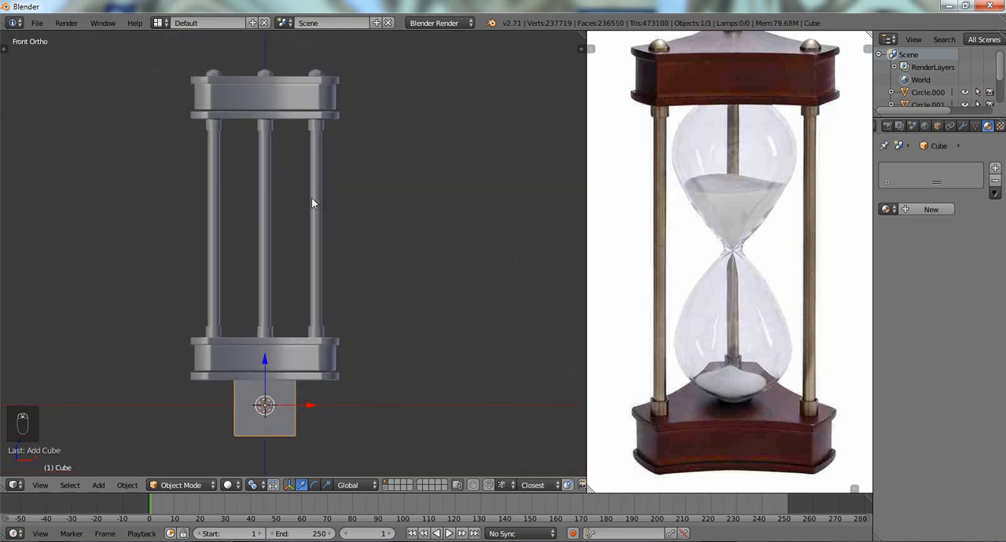
{"action": "scroll", "coordinate": [311, 199], "scroll_direction": "up", "scroll_amount": 2}
{"action": "scroll", "coordinate": [311, 198], "scroll_direction": "down", "scroll_amount": 2}
{"action": "key", "text": "g"}
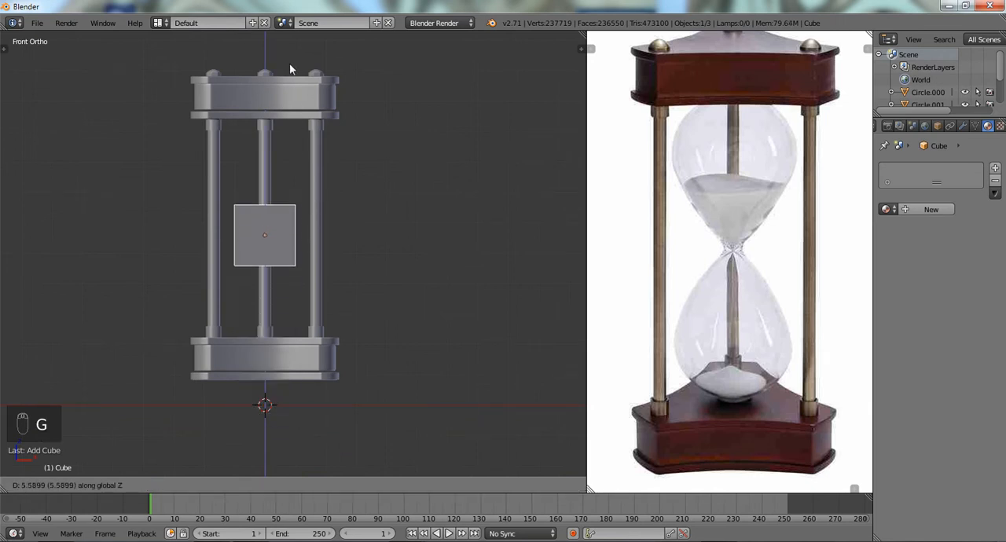
{"action": "left_click", "coordinate": [290, 61]}
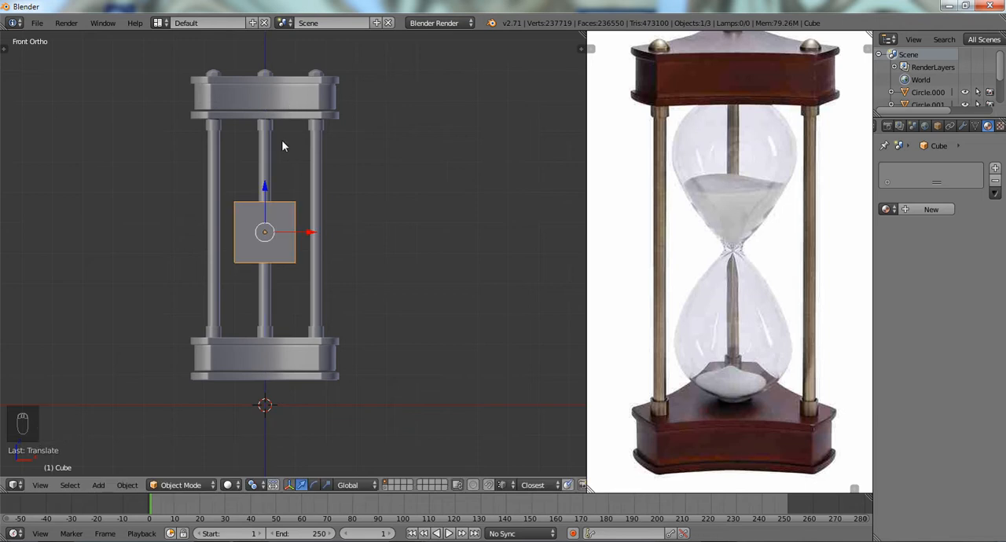
- Add a centred horizontal loop cut around the cube in Edit Mode
{"action": "scroll", "coordinate": [284, 147], "scroll_direction": "up", "scroll_amount": 2}
{"action": "key", "text": "a"}
{"action": "key", "text": "a"}
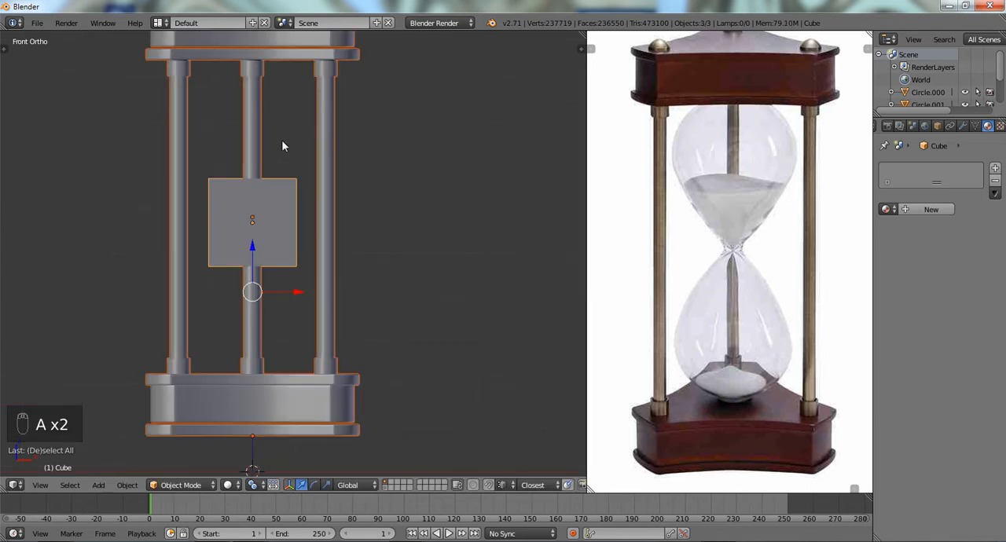
{"action": "key", "text": "a"}
{"action": "key", "text": "Tab"}
{"action": "key", "text": "ctrl+r"}
{"action": "left_click", "coordinate": [294, 191]}
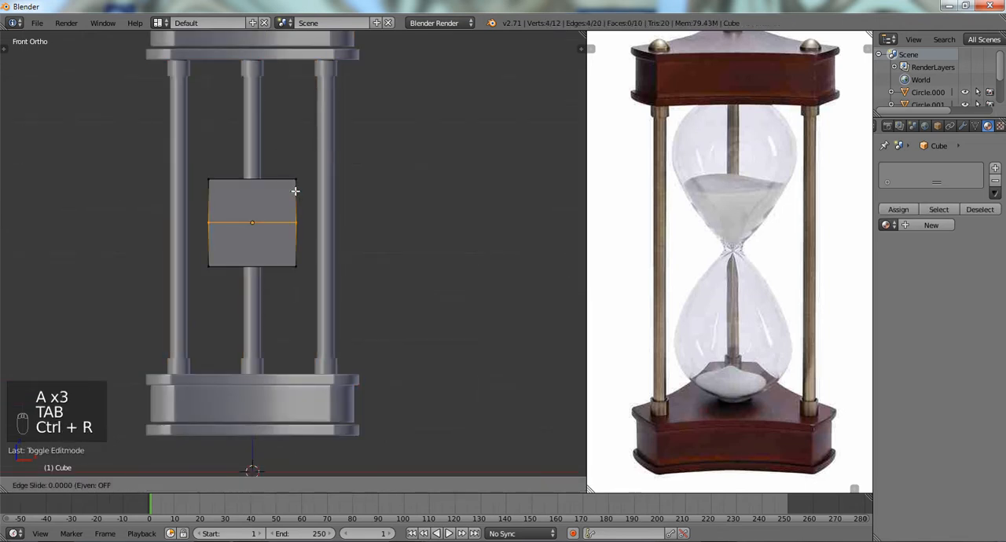
{"action": "left_click", "coordinate": [295, 191]}
{"action": "key", "text": "a"}
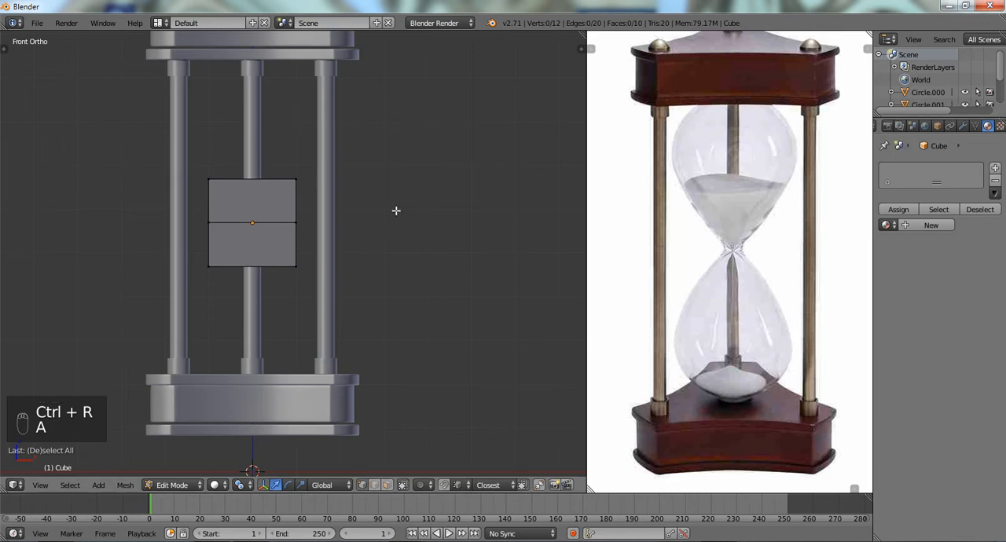
- Delete the cube's bottom vertices in wireframe display, keeping only the upper half
{"action": "key", "text": "z"}
{"action": "left_click_drag", "start_coordinate": [368, 270], "coordinate": [180, 306], "text": "ctrl"}
{"action": "key", "text": "x"}
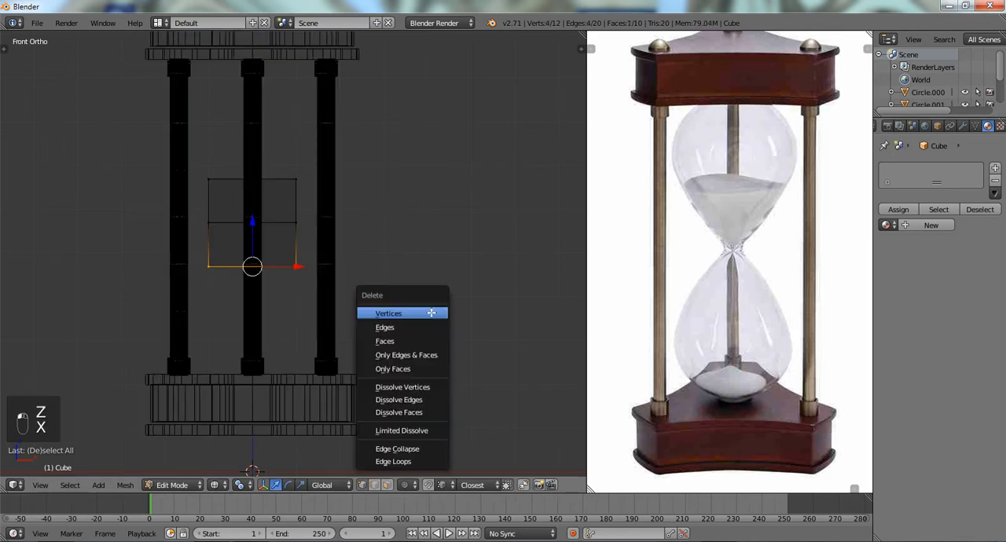
{"action": "left_click", "coordinate": [431, 312]}
- Add a Mirror modifier to the half cube with clipping enabled, and return to solid display
{"action": "left_click", "coordinate": [936, 126]}
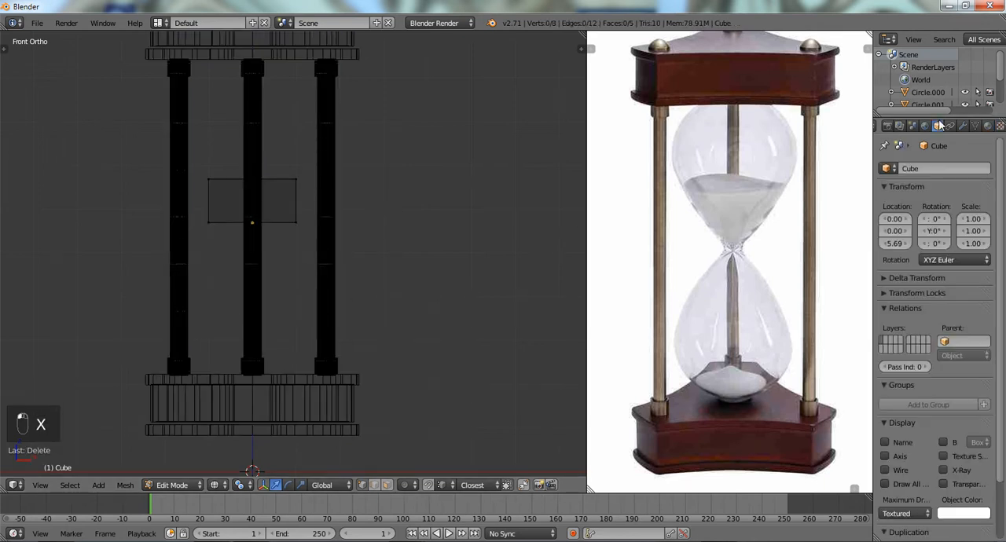
{"action": "left_click", "coordinate": [950, 126]}
{"action": "left_click", "coordinate": [963, 125]}
{"action": "left_click", "coordinate": [937, 169]}
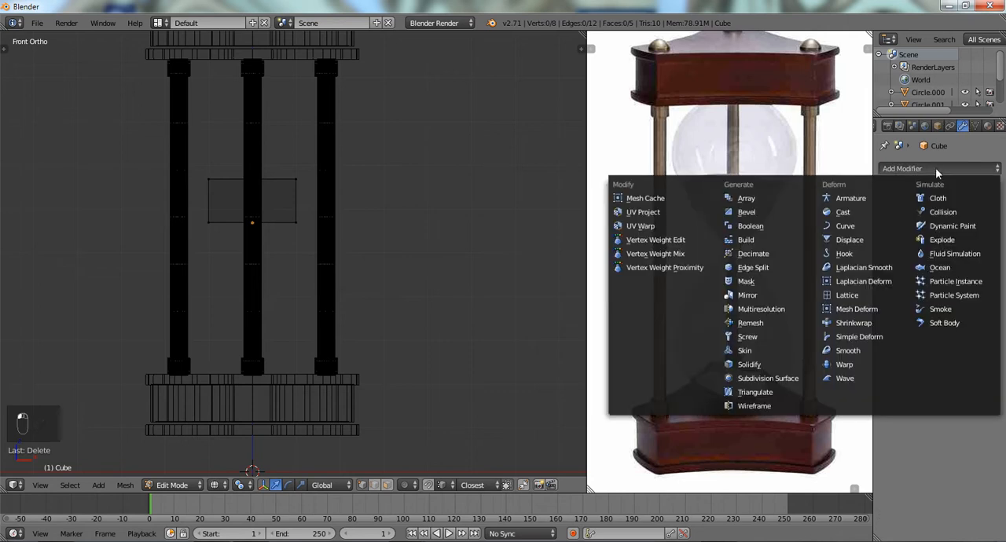
{"action": "left_click", "coordinate": [741, 294]}
{"action": "left_click", "coordinate": [919, 256]}
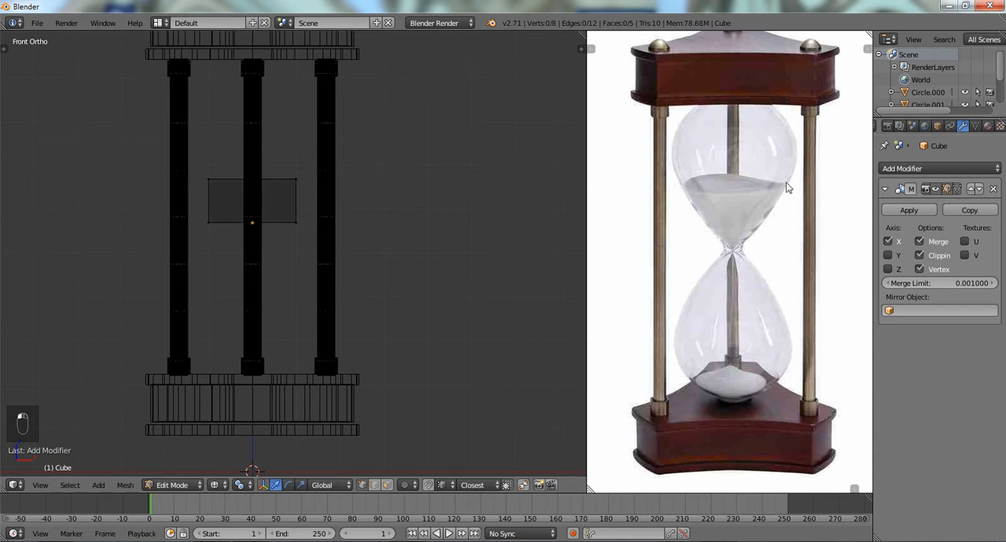
{"action": "key", "text": "z"}
- Enable the Z axis in the cube's Mirror modifier, leaving Y mirroring off
{"action": "scroll", "coordinate": [188, 220], "scroll_direction": "up", "scroll_amount": 2}
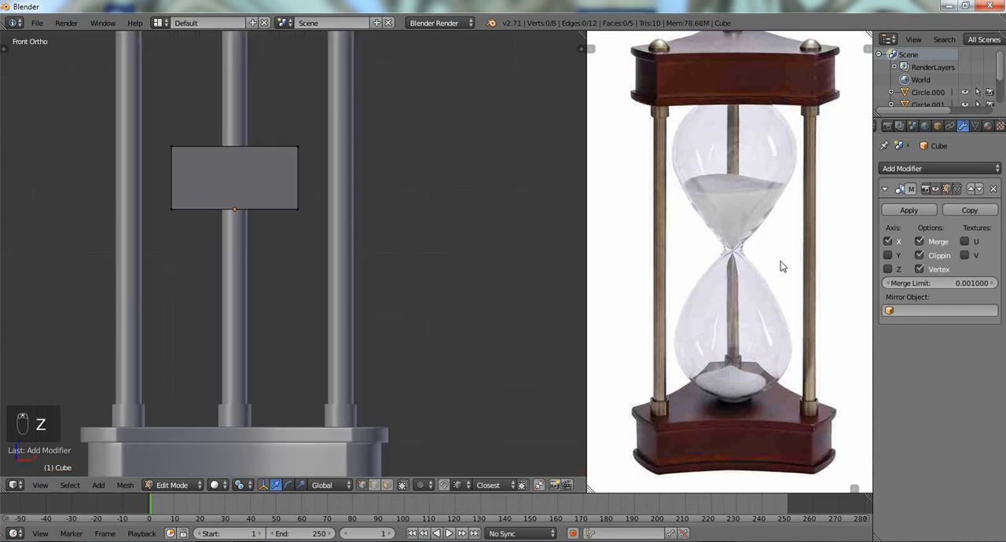
{"action": "left_click", "coordinate": [888, 256]}
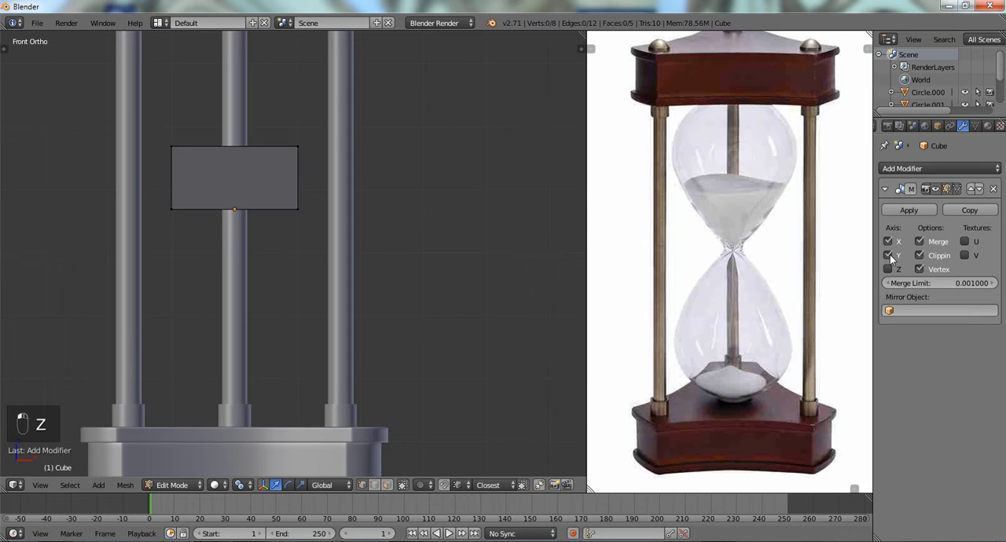
{"action": "left_click", "coordinate": [888, 256]}
{"action": "left_click", "coordinate": [888, 269]}
{"action": "scroll", "coordinate": [216, 203], "scroll_direction": "down", "scroll_amount": 3}
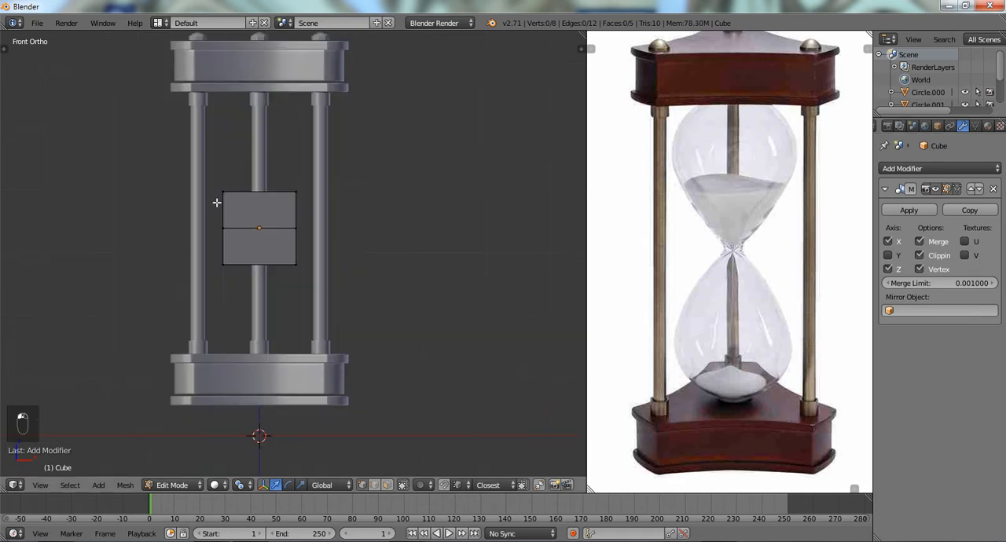
- Scale the bulb mesh's middle vertex loop down to about 0.2 to form a narrow neck
{"action": "scroll", "coordinate": [217, 203], "scroll_direction": "up", "scroll_amount": 3}
{"action": "key", "text": "KP_1"}
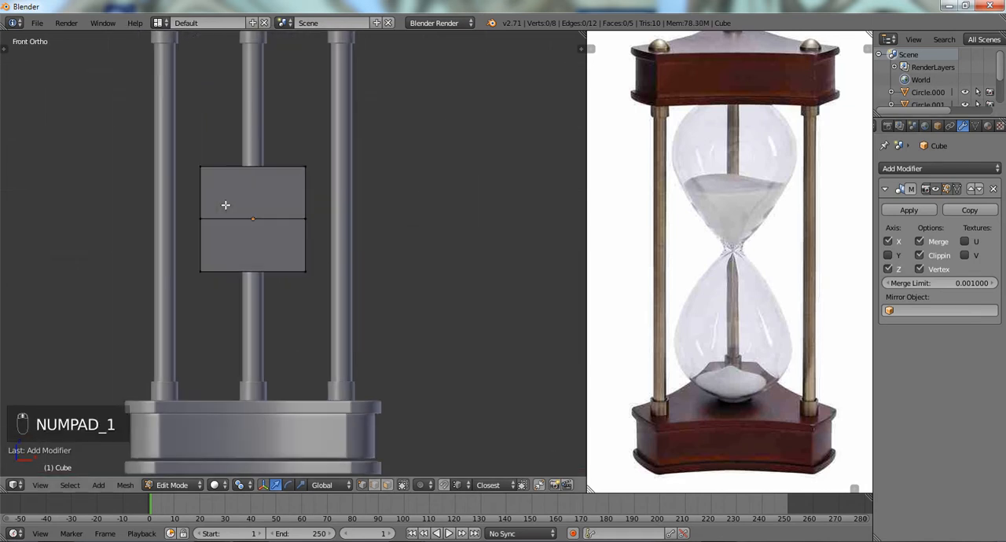
{"action": "scroll", "coordinate": [225, 205], "scroll_direction": "up", "scroll_amount": 1}
{"action": "key", "text": "z"}
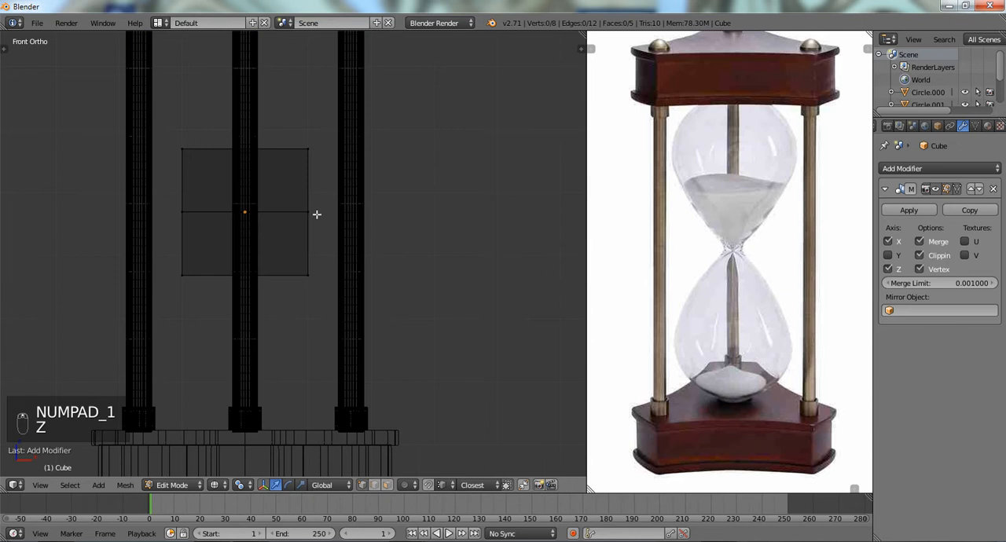
{"action": "right_click", "coordinate": [258, 214], "text": "alt"}
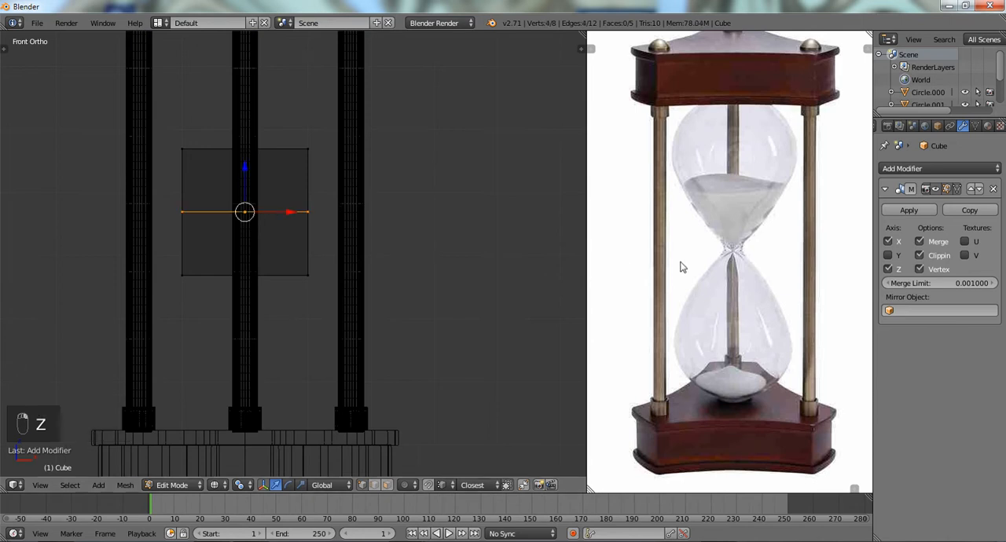
{"action": "key", "text": "s"}
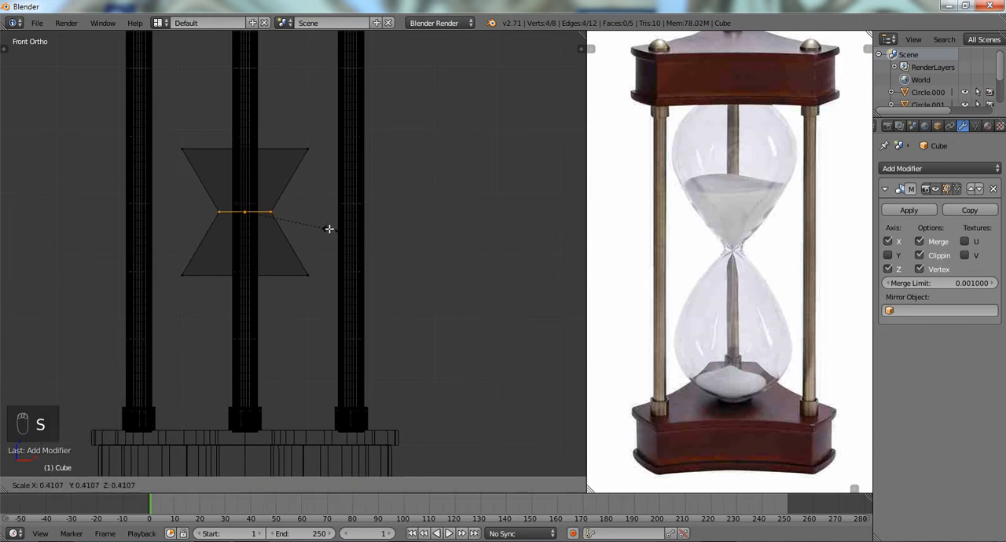
{"action": "left_click", "coordinate": [287, 220]}
{"action": "key", "text": "z"}
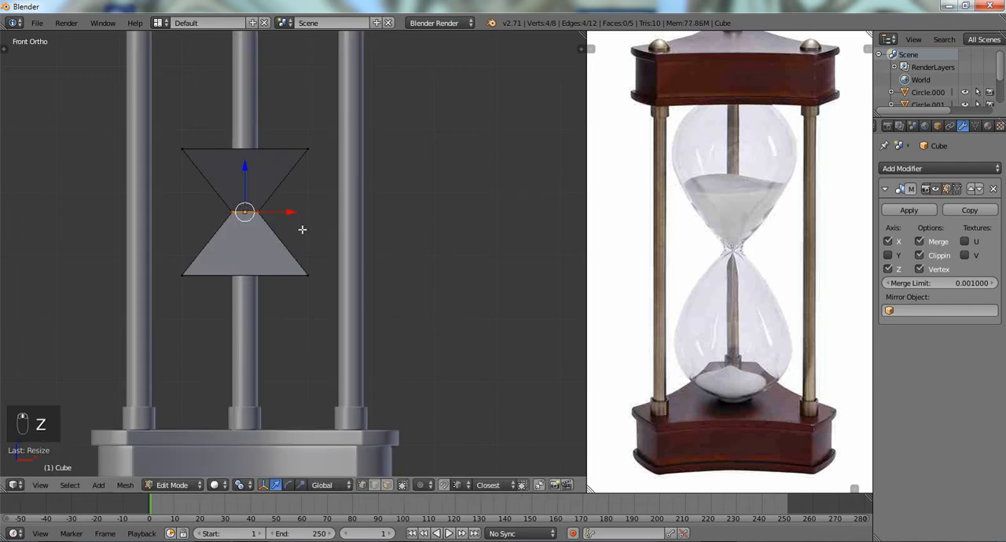
- Add a centred vertical loop cut through the bulb mesh in front view, without sliding it
{"action": "mouse_move", "coordinate": [302, 229]}
{"action": "middle_mouse_down"}
{"action": "mouse_move", "coordinate": [373, 253]}
{"action": "mouse_move", "coordinate": [317, 227]}
{"action": "middle_mouse_up"}
{"action": "scroll", "coordinate": [316, 227], "scroll_direction": "up", "scroll_amount": 1}
{"action": "key", "text": "KP_1"}
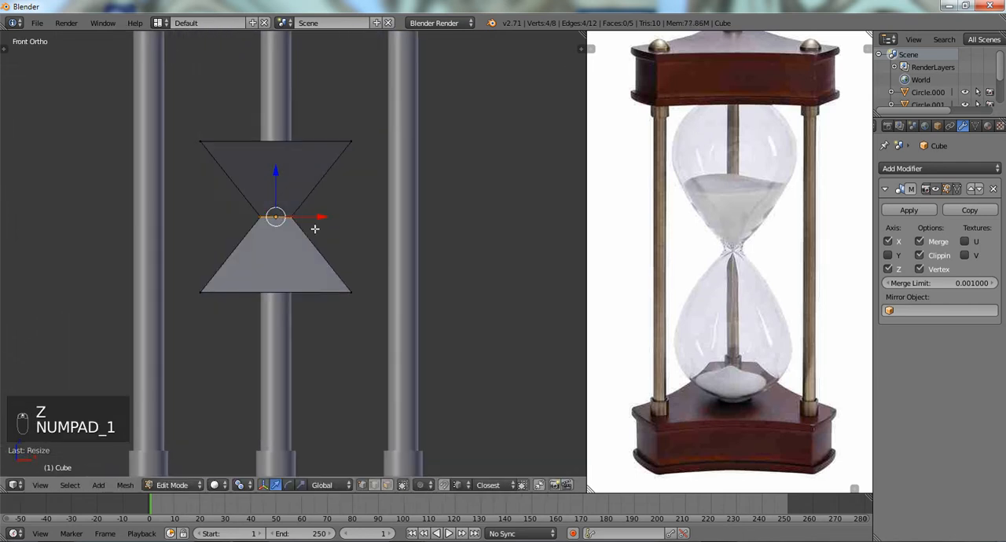
{"action": "key", "text": "a"}
{"action": "key", "text": "a"}
{"action": "key", "text": "z"}
{"action": "scroll", "coordinate": [320, 227], "scroll_direction": "up", "scroll_amount": 1}
{"action": "key", "text": "ctrl+r"}
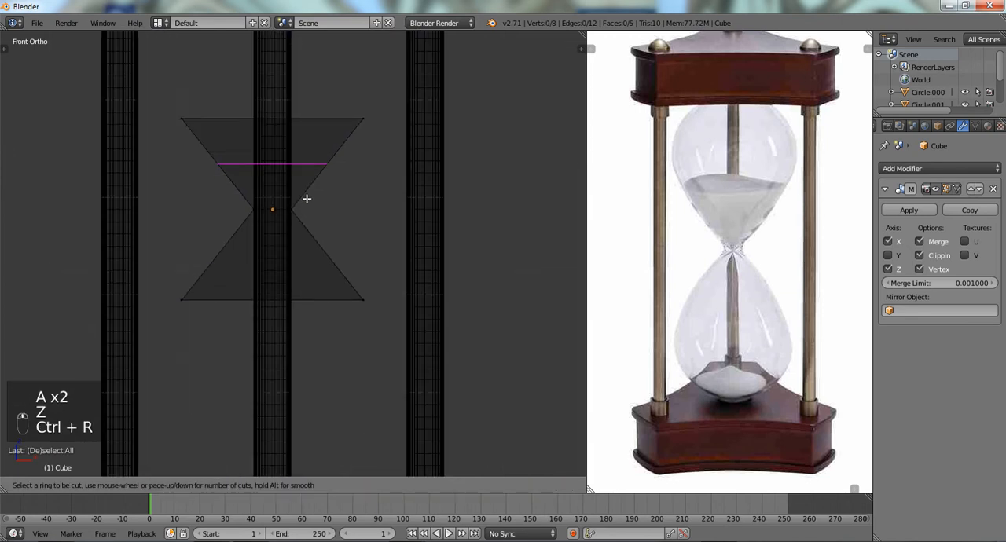
{"action": "left_click", "coordinate": [287, 132]}
{"action": "right_click", "coordinate": [287, 132]}
{"action": "key", "text": "z"}
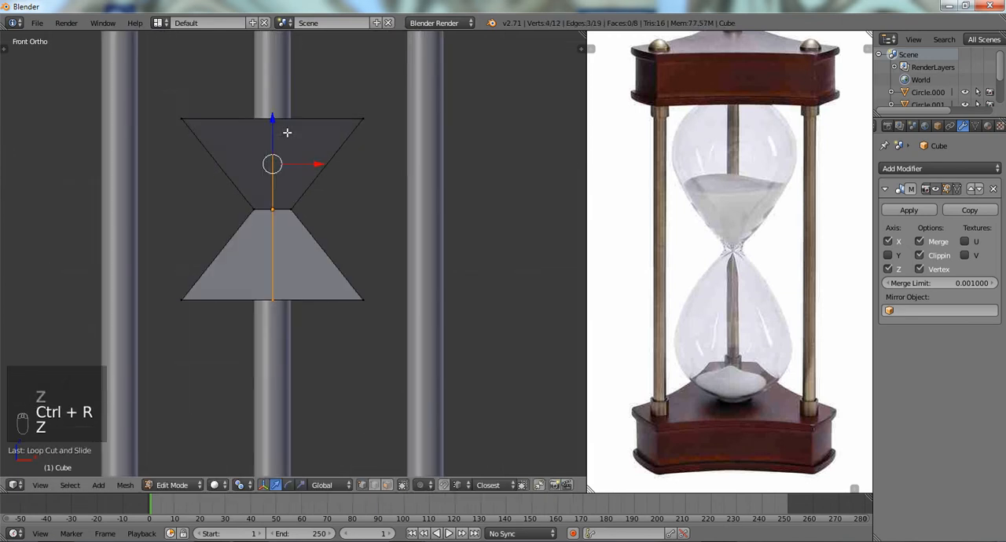
- Select the bulb mesh's outer end vertices in wireframe display and move them outward along Z to lengthen both halves
{"action": "scroll", "coordinate": [293, 143], "scroll_direction": "down", "scroll_amount": 1}
{"action": "scroll", "coordinate": [228, 260], "scroll_direction": "down", "scroll_amount": 2}
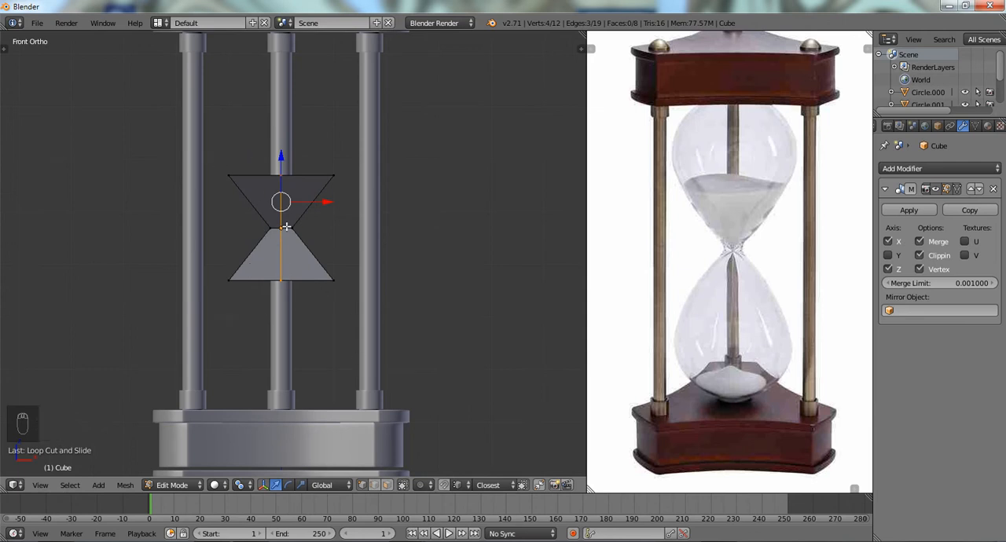
{"action": "key", "text": "z"}
{"action": "key", "text": "a"}
{"action": "mouse_move", "coordinate": [393, 186]}
{"action": "left_mouse_down", "text": "ctrl"}
{"action": "mouse_move", "coordinate": [171, 146]}
{"action": "mouse_move", "coordinate": [403, 188]}
{"action": "left_mouse_up", "text": "ctrl"}
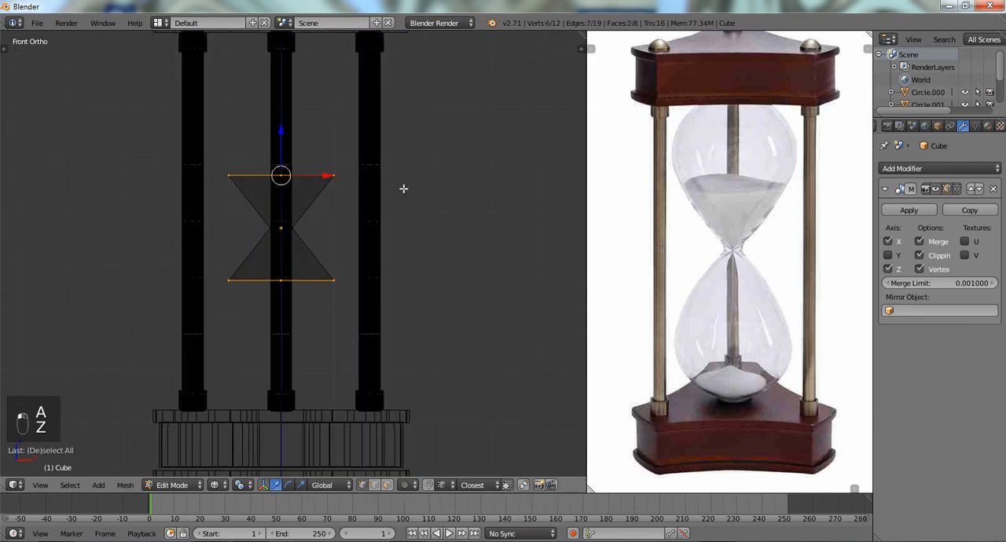
{"action": "key", "text": "g"}
{"action": "key", "text": "z"}
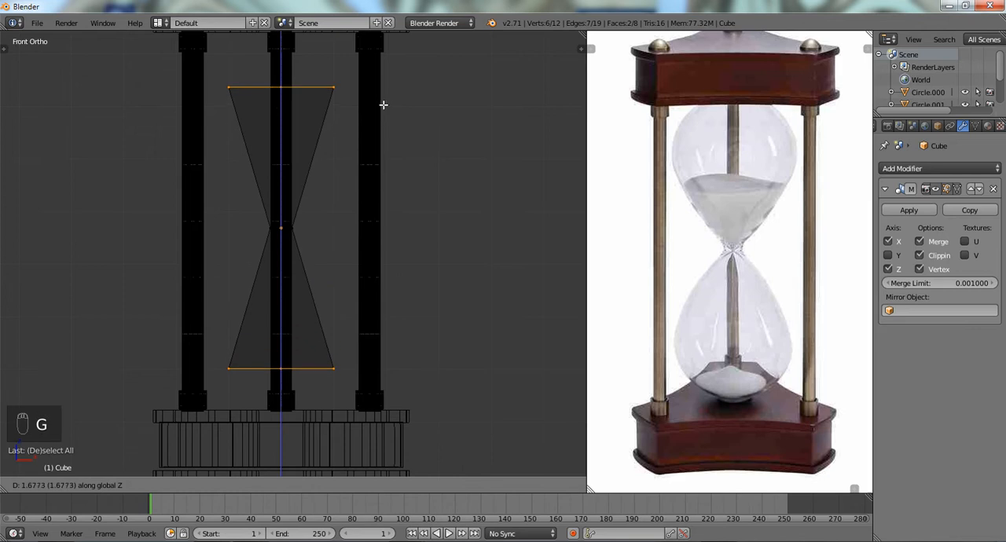
{"action": "left_click", "coordinate": [379, 91]}
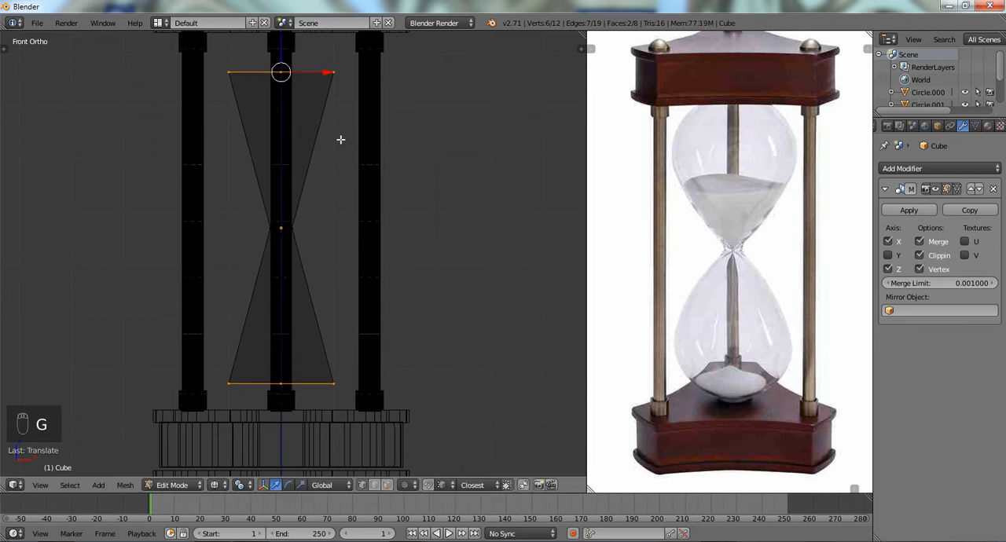
- Move the bulb's end vertices back towards the neck along Z, and return to Object Mode in solid display
{"action": "scroll", "coordinate": [684, 402], "scroll_direction": "up", "scroll_amount": 4}
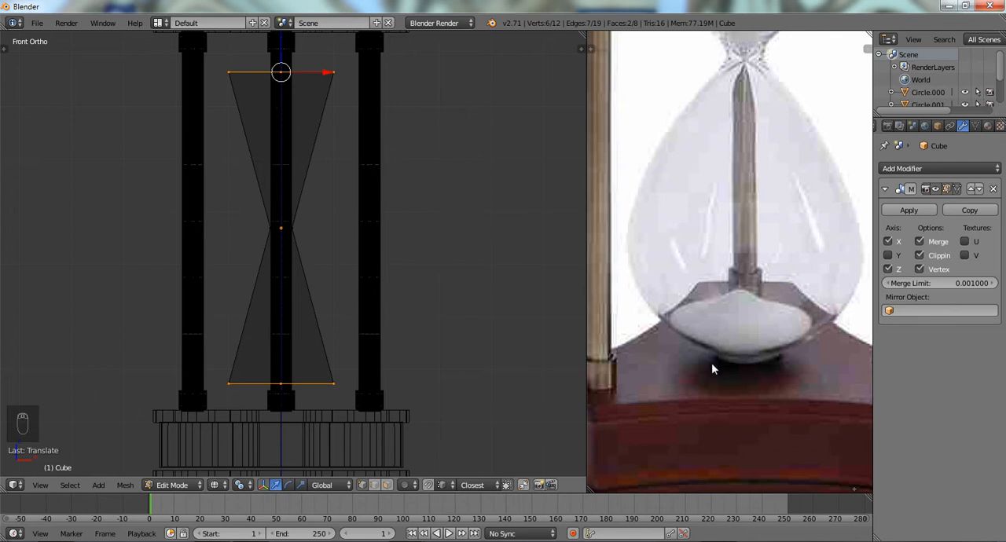
{"action": "scroll", "coordinate": [234, 314], "scroll_direction": "down", "scroll_amount": 3}
{"action": "key", "text": "g"}
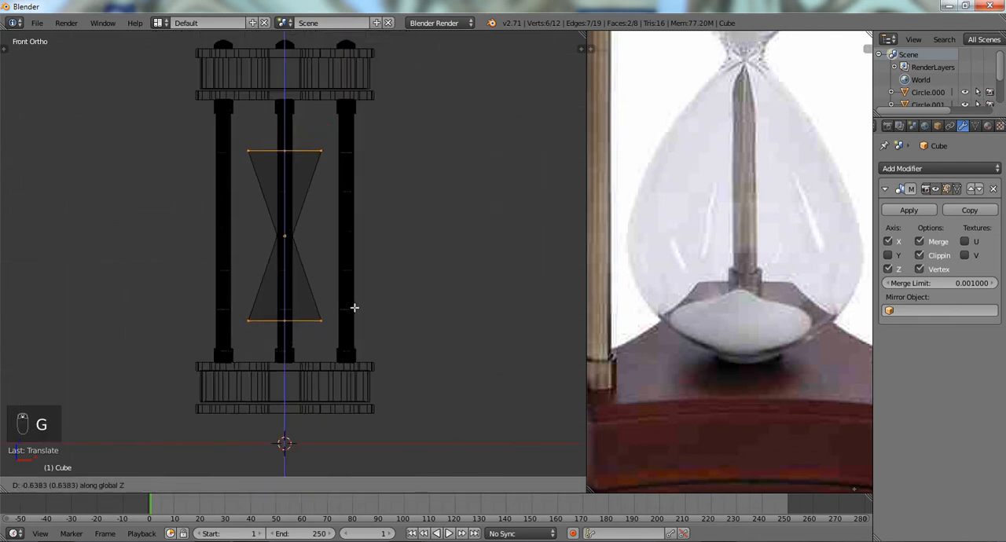
{"action": "left_click", "coordinate": [353, 325]}
{"action": "key", "text": "a"}
{"action": "key", "text": "z"}
{"action": "key", "text": "Tab"}
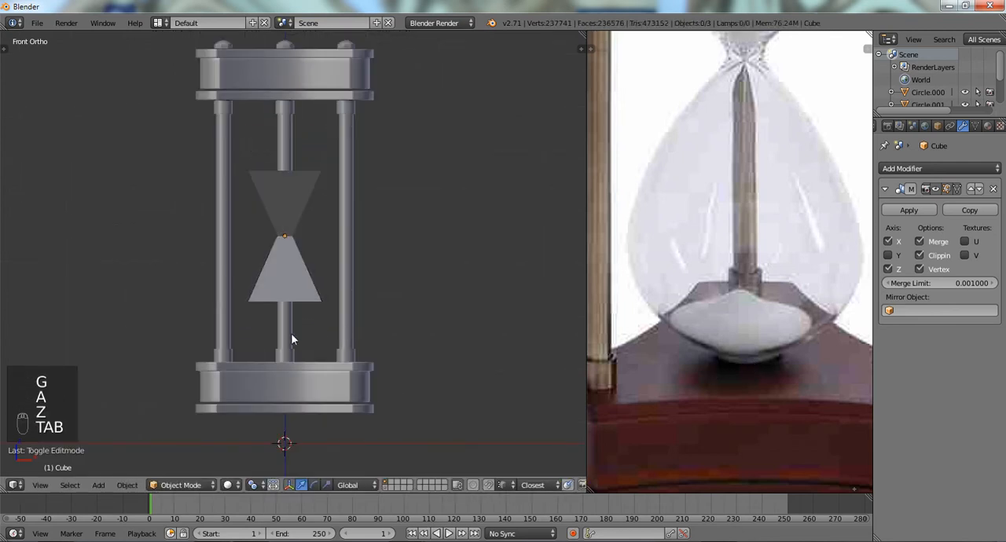
- Add a 12-vertex mesh circle at the frame's centre, working in top view with wireframe display
{"action": "middle_click_drag", "start_coordinate": [290, 333], "coordinate": [295, 291], "text": "shift"}
{"action": "scroll", "coordinate": [296, 290], "scroll_direction": "up", "scroll_amount": 2}
{"action": "middle_click_drag", "start_coordinate": [304, 229], "coordinate": [306, 284], "text": "shift"}
{"action": "scroll", "coordinate": [306, 284], "scroll_direction": "up", "scroll_amount": 4}
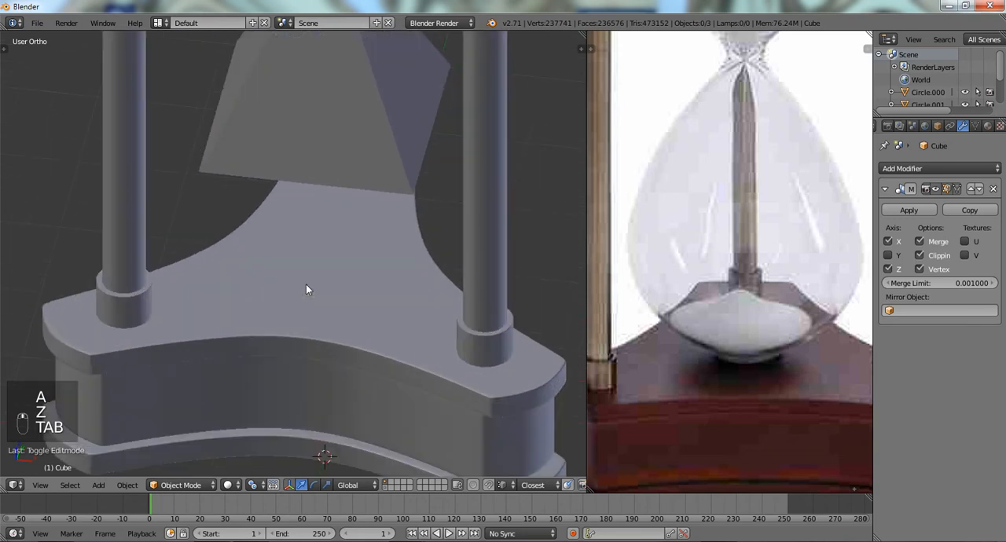
{"action": "scroll", "coordinate": [310, 247], "scroll_direction": "down", "scroll_amount": 5}
{"action": "key", "text": "KP_7"}
{"action": "key", "text": "z"}
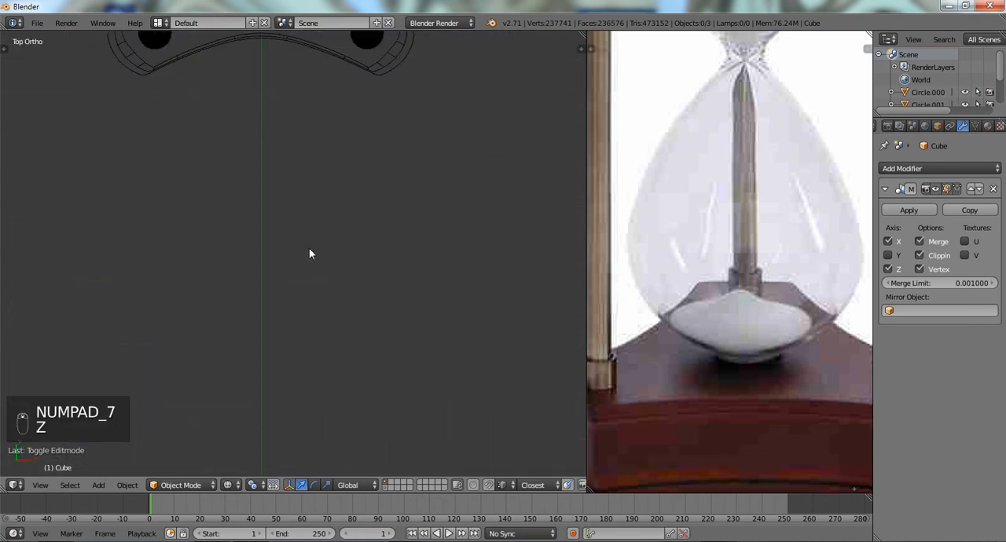
{"action": "scroll", "coordinate": [309, 247], "scroll_direction": "down", "scroll_amount": 7}
{"action": "middle_click_drag", "start_coordinate": [269, 224], "coordinate": [299, 284], "text": "shift"}
{"action": "scroll", "coordinate": [302, 286], "scroll_direction": "up", "scroll_amount": 8}
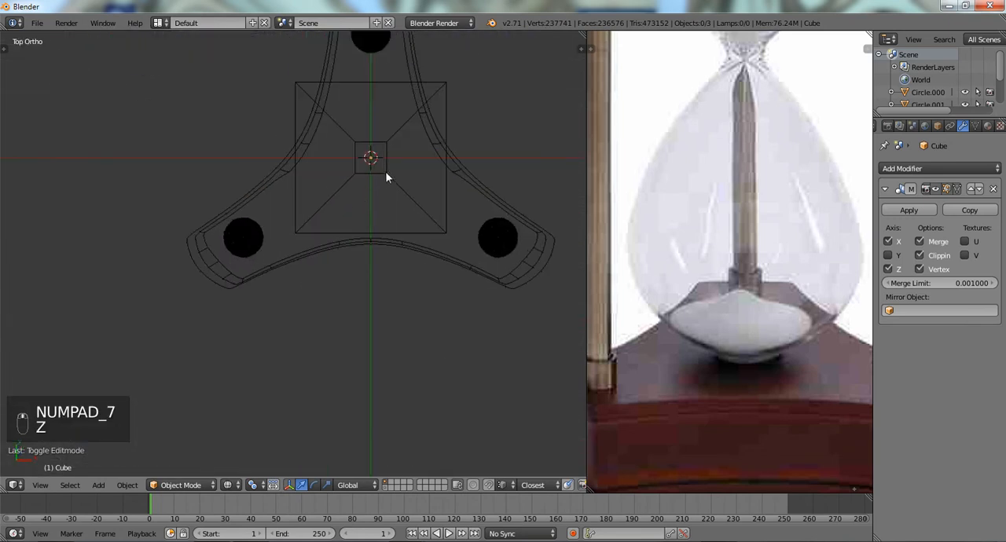
{"action": "key", "text": "shift+a"}
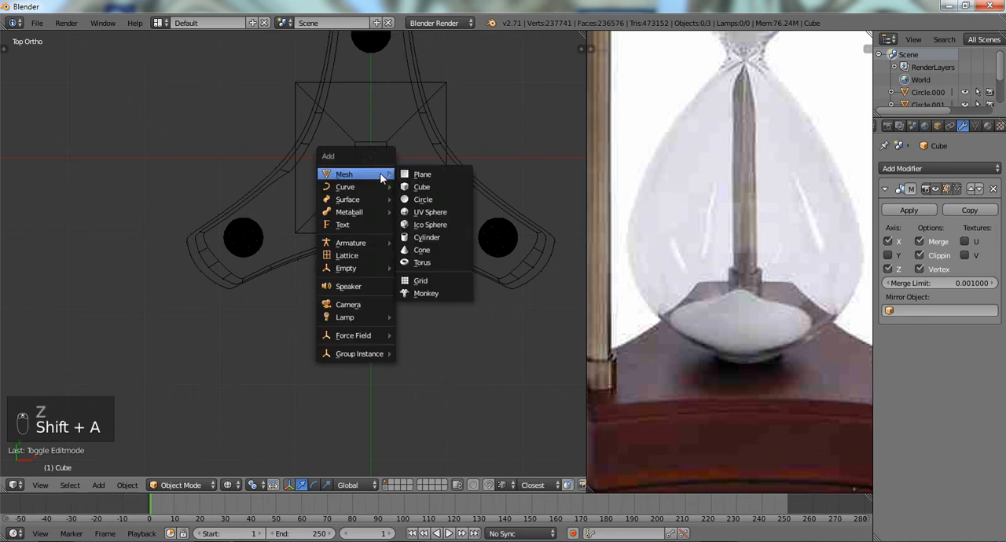
{"action": "left_click", "coordinate": [429, 200]}
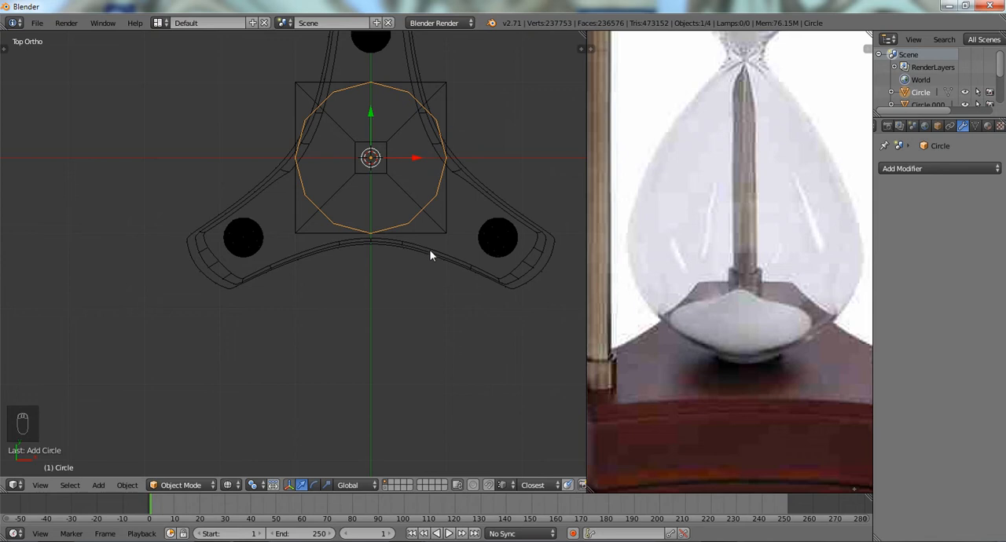
- Scale the circle's vertices down in Edit Mode until the ring is just wider than the bulb's square neck
{"action": "key", "text": "Tab"}
{"action": "key", "text": "s"}
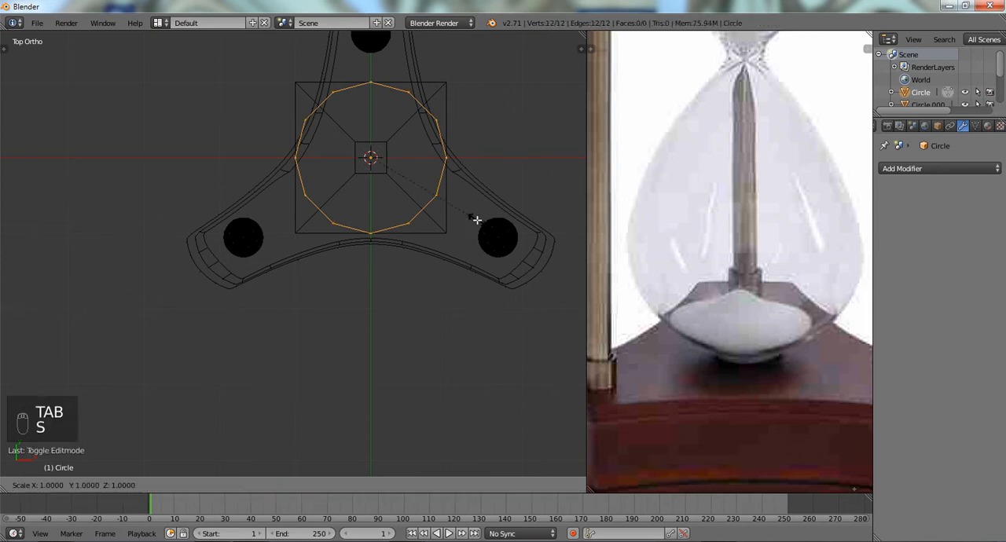
{"action": "left_click", "coordinate": [391, 187]}
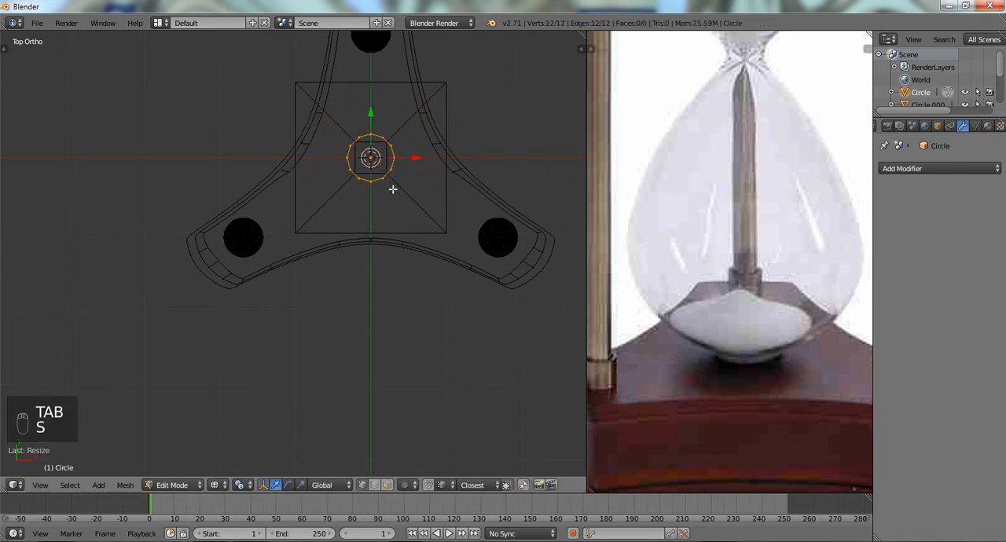
- Enable snapping to faces and move the circle up onto the top surface of the hourglass's lower base
{"action": "middle_click_drag", "start_coordinate": [391, 187], "coordinate": [370, 277]}
{"action": "key", "text": "shift+Tab"}
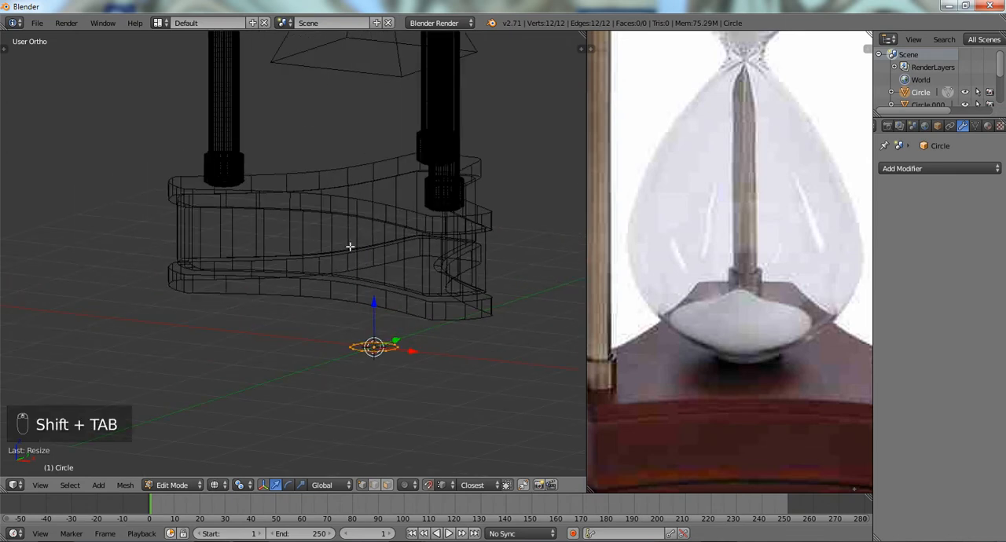
{"action": "key", "text": "z"}
{"action": "middle_click_drag", "start_coordinate": [348, 234], "coordinate": [377, 262]}
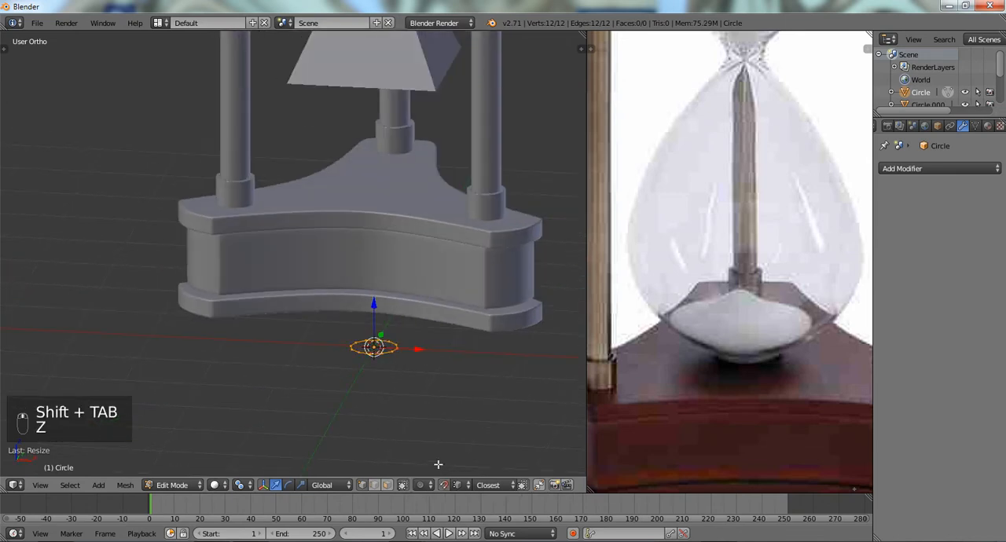
{"action": "left_click", "coordinate": [455, 485]}
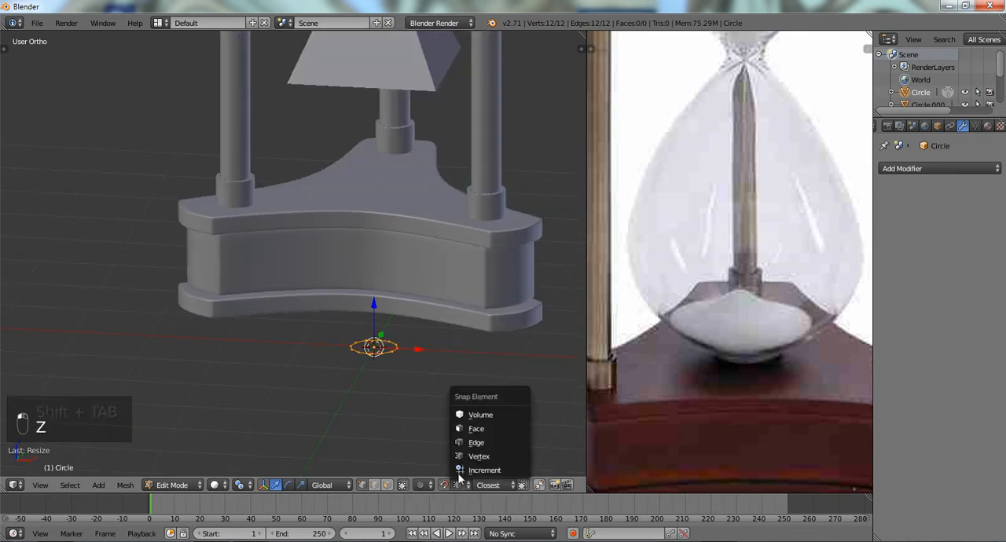
{"action": "left_click", "coordinate": [474, 428]}
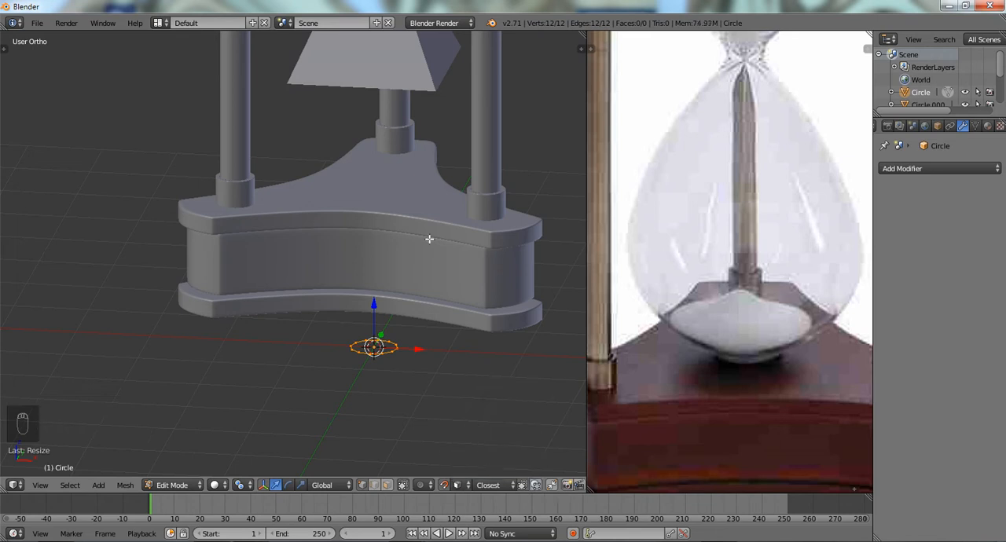
{"action": "key", "text": "g"}
{"action": "left_click", "coordinate": [378, 189]}
{"action": "key", "text": "a"}
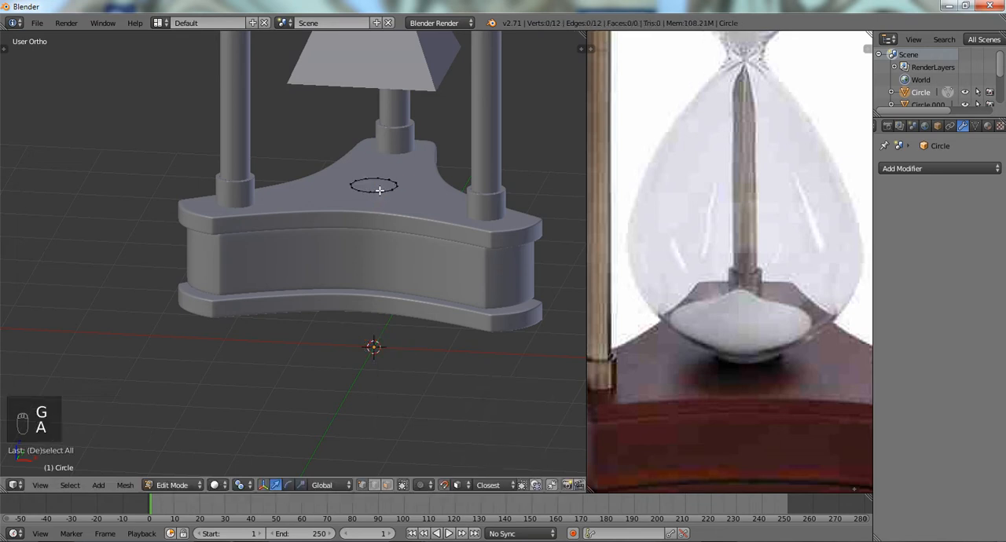
- Disable snapping and enlarge the circle slightly on the base's top surface
{"action": "middle_click_drag", "start_coordinate": [379, 190], "coordinate": [394, 203]}
{"action": "scroll", "coordinate": [395, 202], "scroll_direction": "up", "scroll_amount": 1}
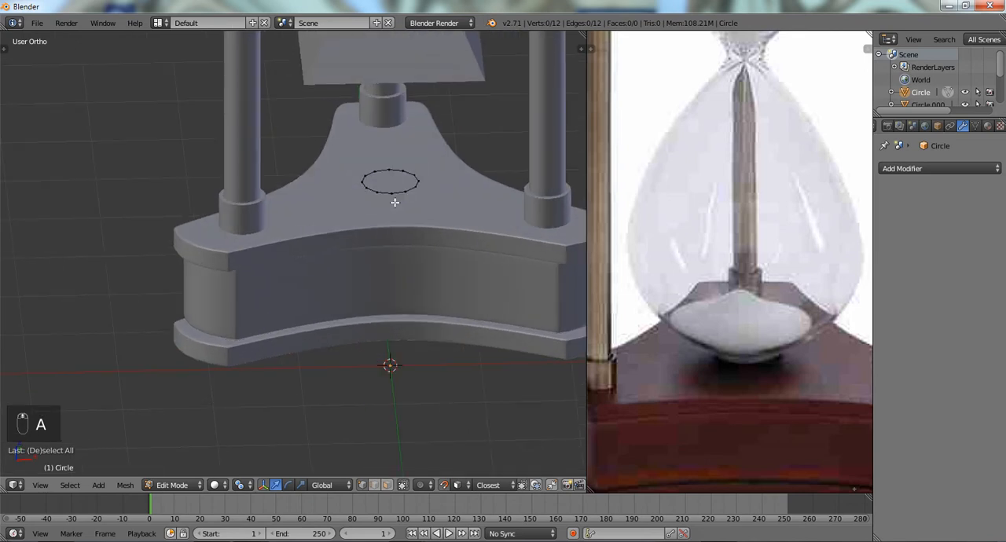
{"action": "scroll", "coordinate": [394, 203], "scroll_direction": "up", "scroll_amount": 1}
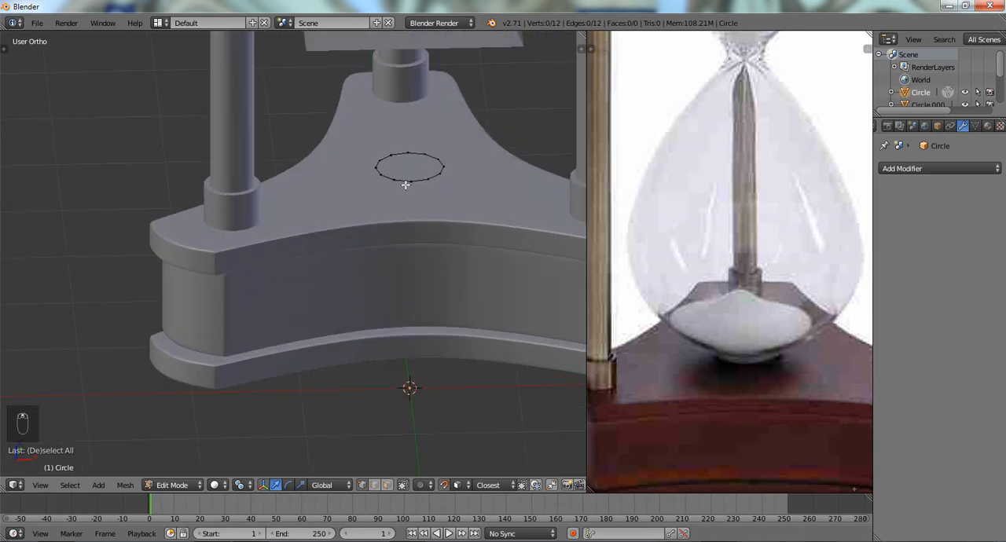
{"action": "key", "text": "l"}
{"action": "key", "text": "s"}
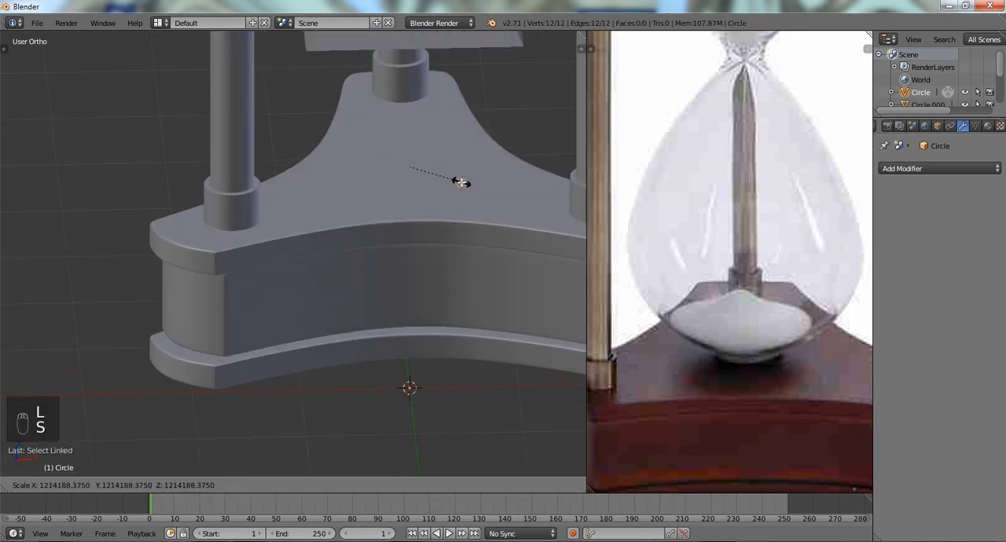
{"action": "right_click", "coordinate": [461, 182]}
{"action": "key", "text": "shift+Tab"}
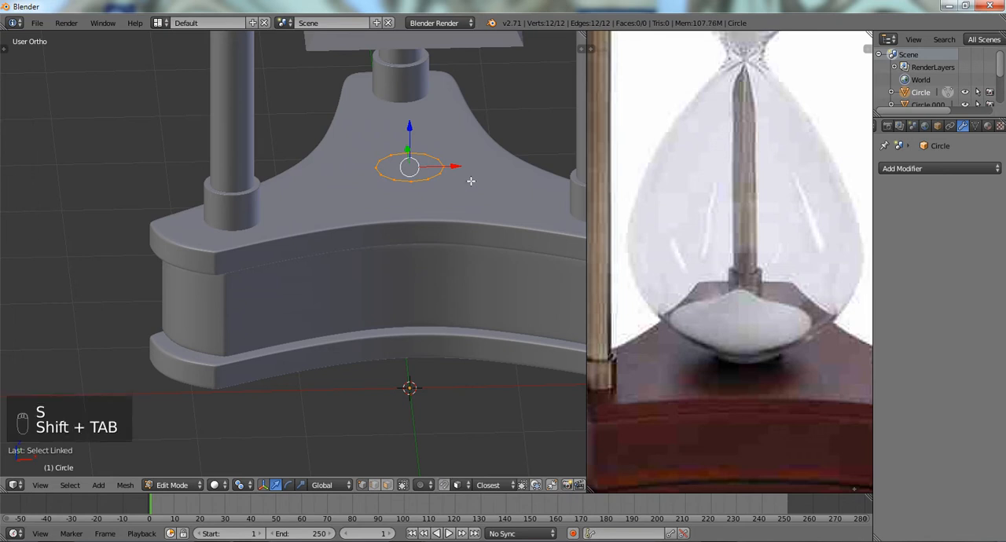
{"action": "key", "text": "s"}
{"action": "left_click", "coordinate": [475, 181]}
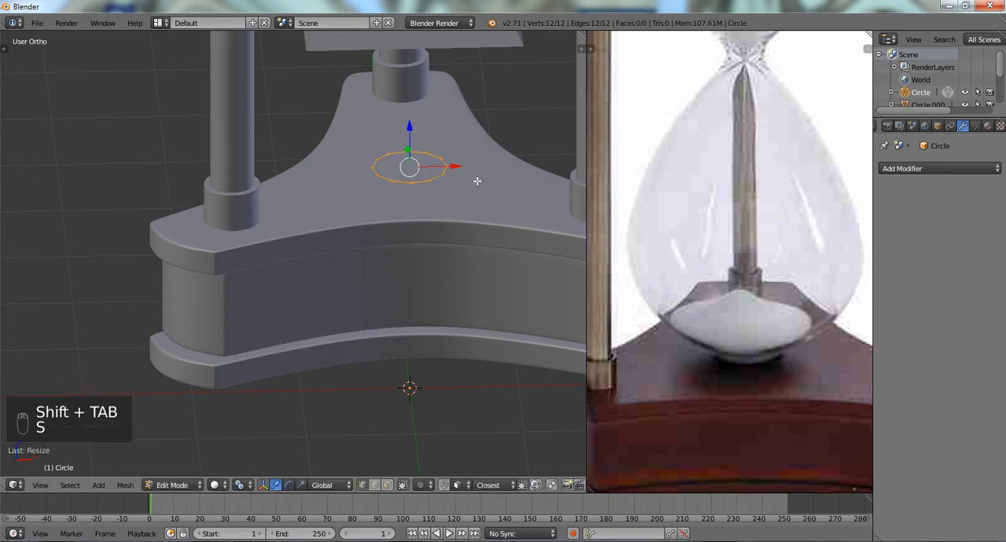
{"action": "scroll", "coordinate": [474, 179], "scroll_direction": "down", "scroll_amount": 2}
{"action": "key", "text": "a"}
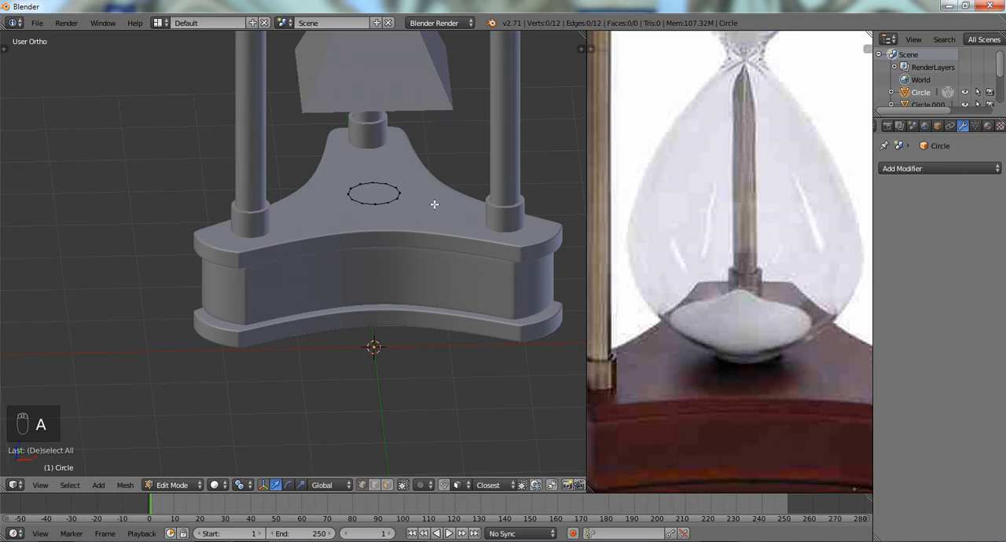
- Extrude the circle about 0.15 upward along Z to form a low ring wall on the base
{"action": "middle_click_drag", "start_coordinate": [420, 183], "coordinate": [332, 191], "text": "shift"}
{"action": "key", "text": "l"}
{"action": "scroll", "coordinate": [374, 232], "scroll_direction": "down", "scroll_amount": 2}
{"action": "key", "text": "KP_1"}
{"action": "scroll", "coordinate": [342, 202], "scroll_direction": "up", "scroll_amount": 3}
{"action": "key", "text": "e"}
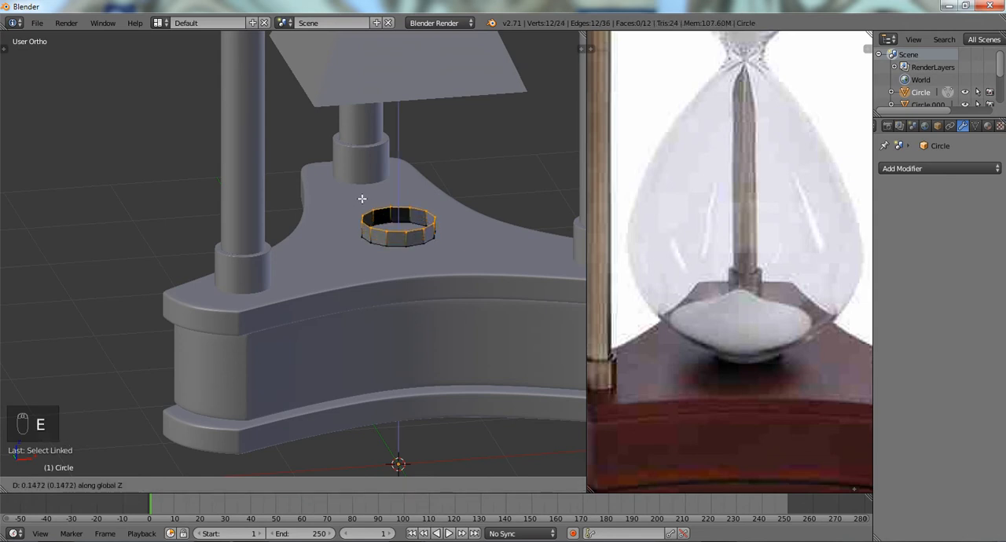
{"action": "left_click", "coordinate": [378, 224]}
{"action": "scroll", "coordinate": [377, 223], "scroll_direction": "up", "scroll_amount": 3}
{"action": "middle_click_drag", "start_coordinate": [391, 230], "coordinate": [369, 214], "text": "shift"}
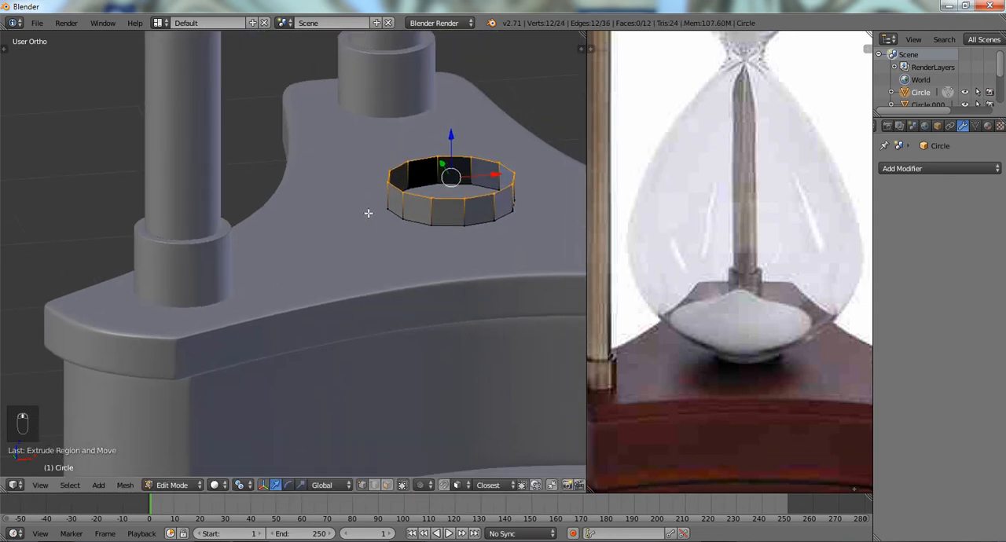
- Lower the ring wall's upper edge loop slightly along Z
{"action": "key", "text": "g"}
{"action": "key", "text": "z"}
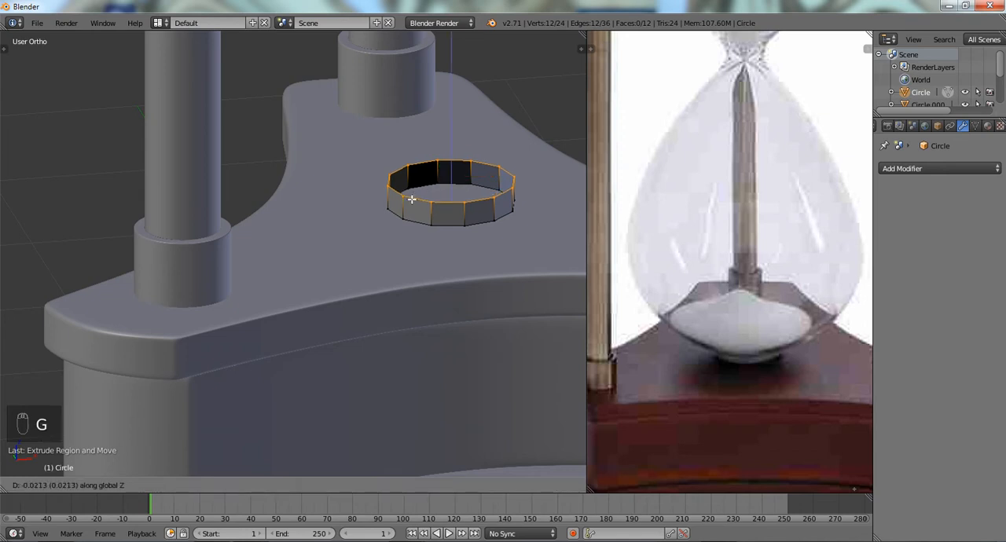
{"action": "left_click", "coordinate": [412, 197]}
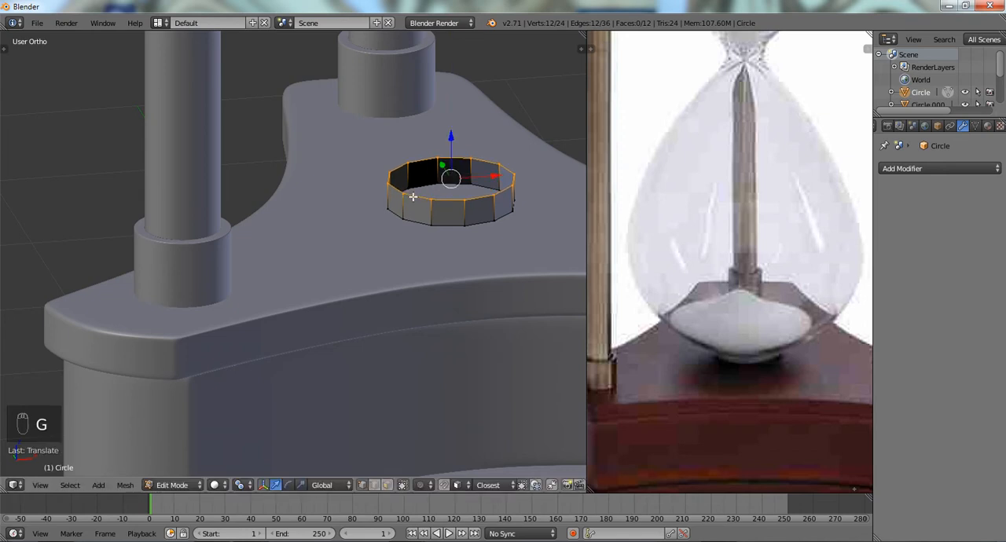
- Select the ring's upper and lower rim edge loops and extrude them inward by scaling, leaving a small central hole on both sides
{"action": "key", "text": "a"}
{"action": "key", "text": "a"}
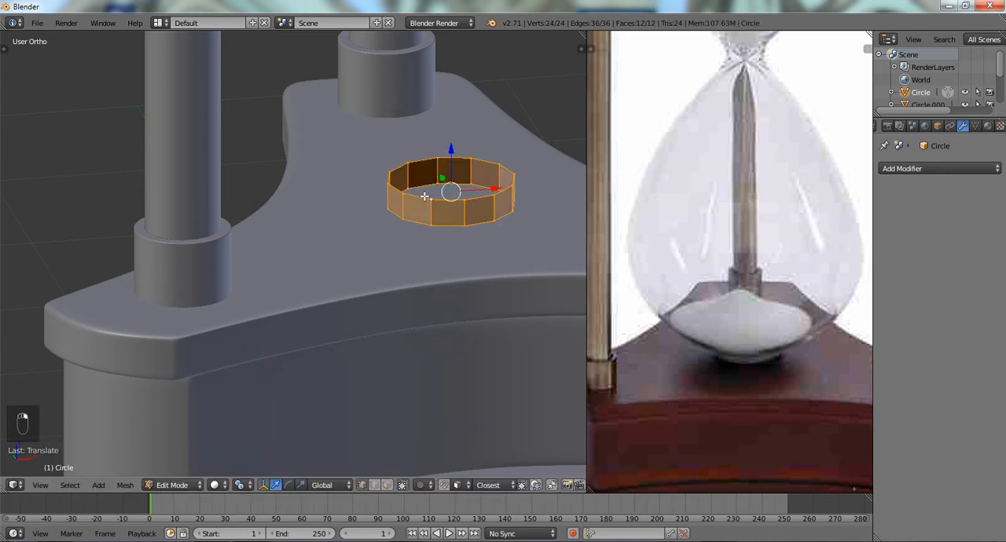
{"action": "key", "text": "ctrl+Tab"}
{"action": "left_click", "coordinate": [413, 206]}
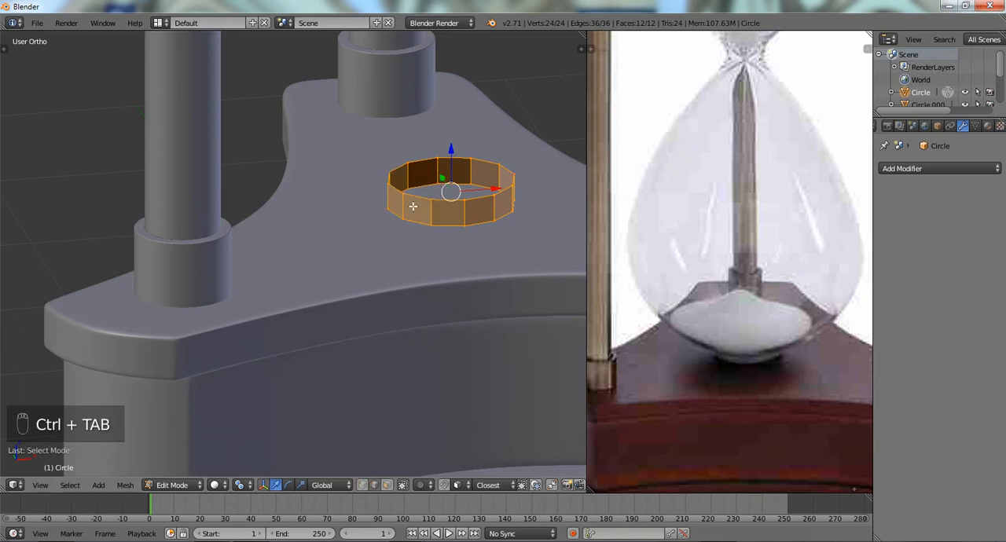
{"action": "key", "text": "a"}
{"action": "right_click", "coordinate": [413, 194], "text": "alt"}
{"action": "right_click", "coordinate": [418, 226], "text": "alt+shift"}
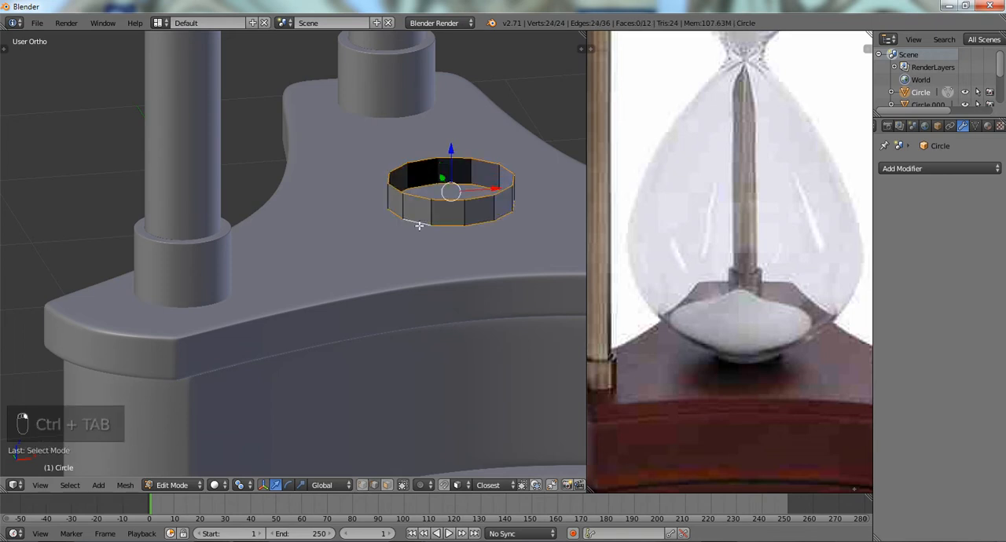
{"action": "key", "text": "ctrl+Tab"}
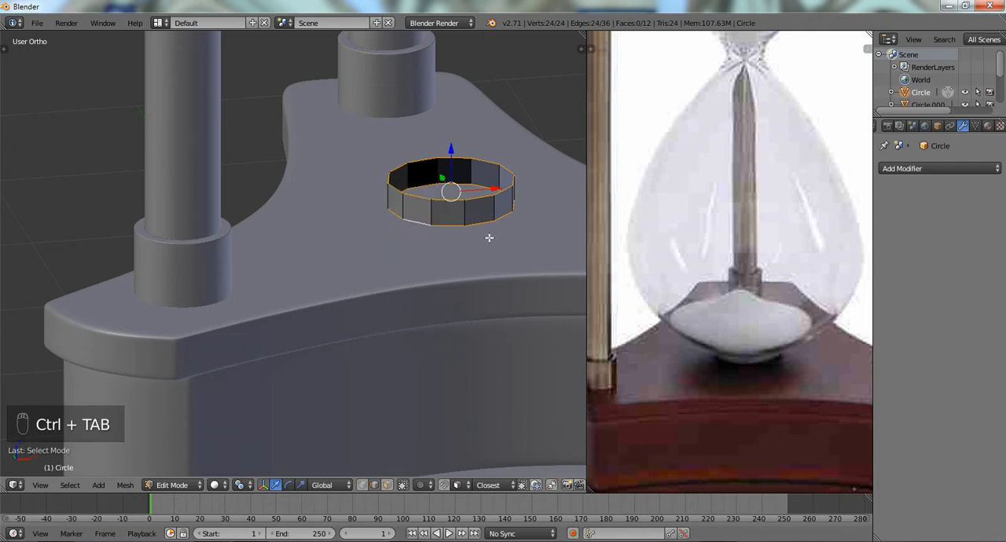
{"action": "key", "text": "e"}
{"action": "key", "text": "s"}
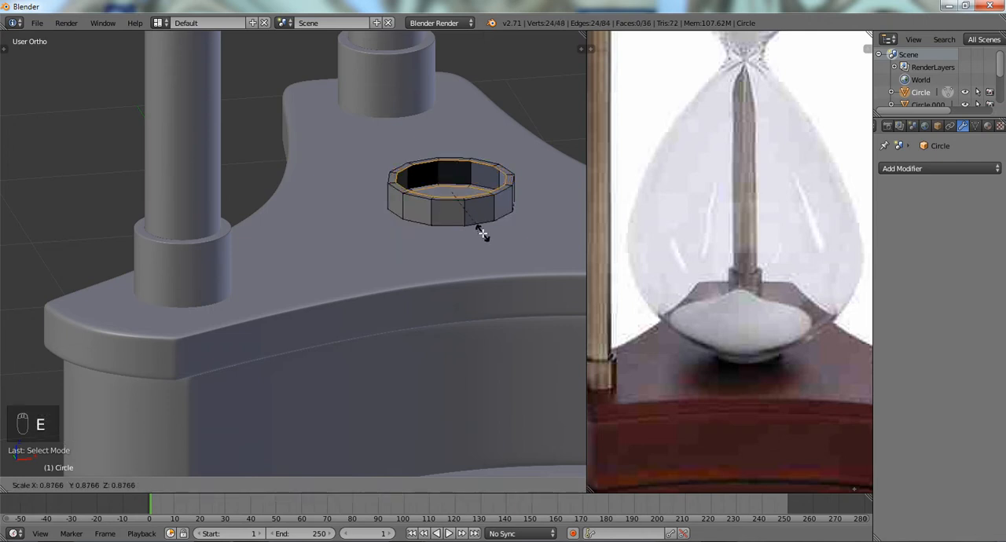
{"action": "left_click", "coordinate": [458, 215]}
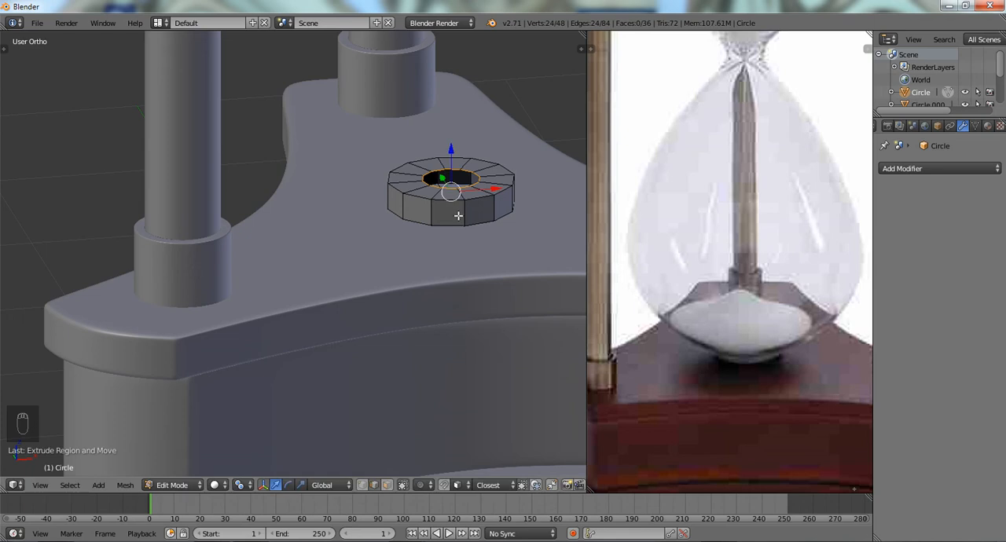
- Select the inner edge loop on the ring's upper side in Vertex select mode and close the hole with Grid Fill
{"action": "key", "text": "ctrl+Tab"}
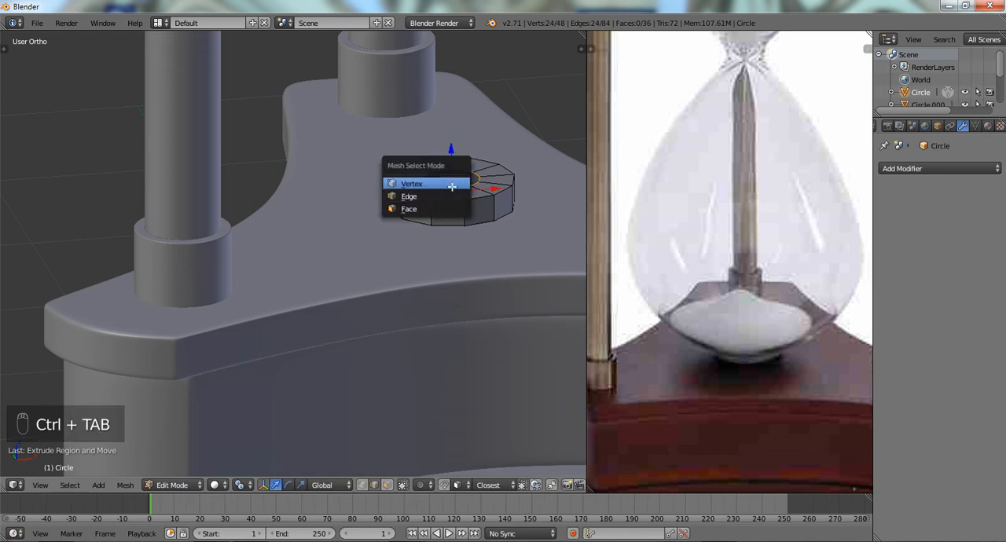
{"action": "left_click", "coordinate": [452, 180]}
{"action": "scroll", "coordinate": [444, 260], "scroll_direction": "up", "scroll_amount": 4}
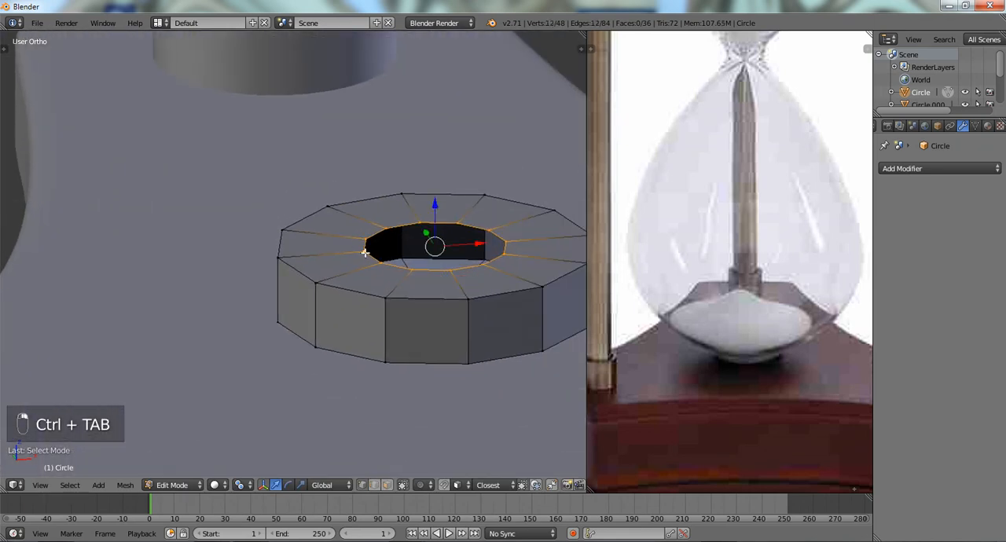
{"action": "key", "text": "ctrl+f"}
{"action": "left_click", "coordinate": [364, 252]}
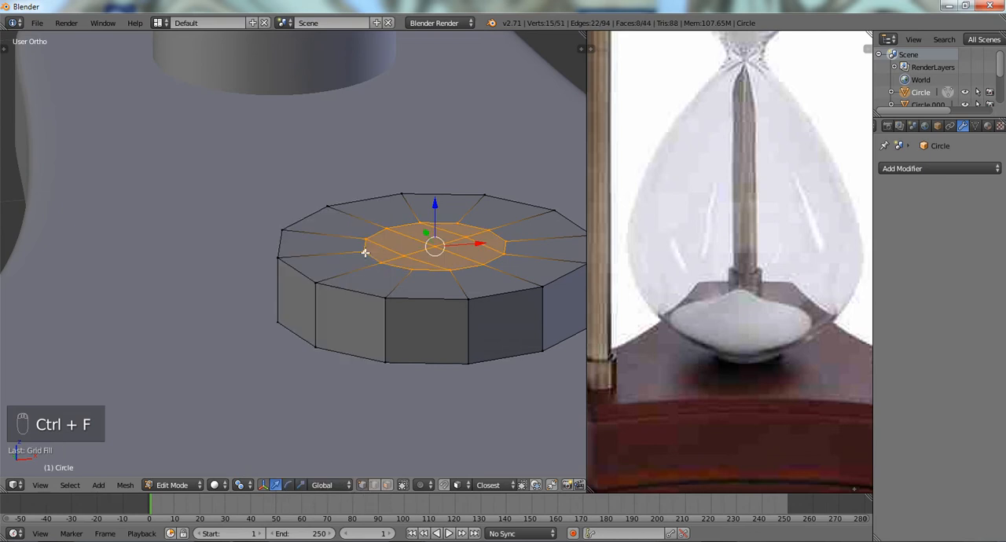
- Isolate the ring in local view, close the hole on its underside with Grid Fill, and return to the full scene
{"action": "key", "text": "a"}
{"action": "key", "text": "KP_Divide"}
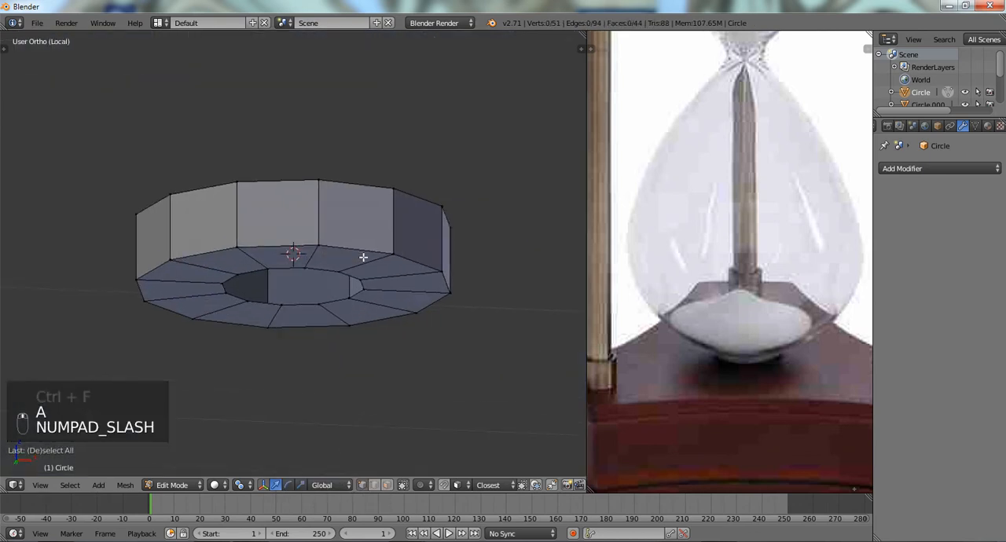
{"action": "right_click", "coordinate": [313, 265], "text": "alt"}
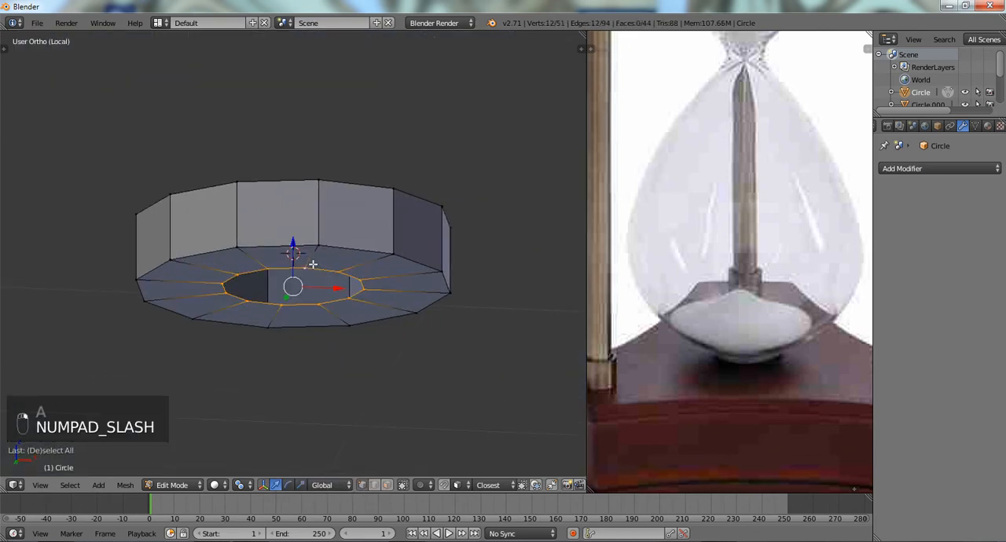
{"action": "key", "text": "ctrl+f"}
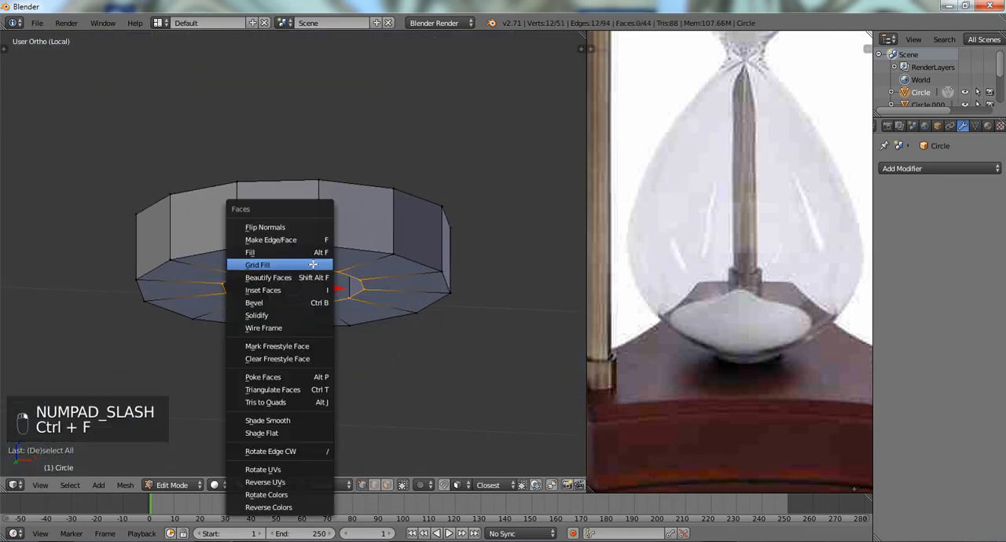
{"action": "left_click", "coordinate": [313, 265]}
{"action": "key", "text": "KP_7"}
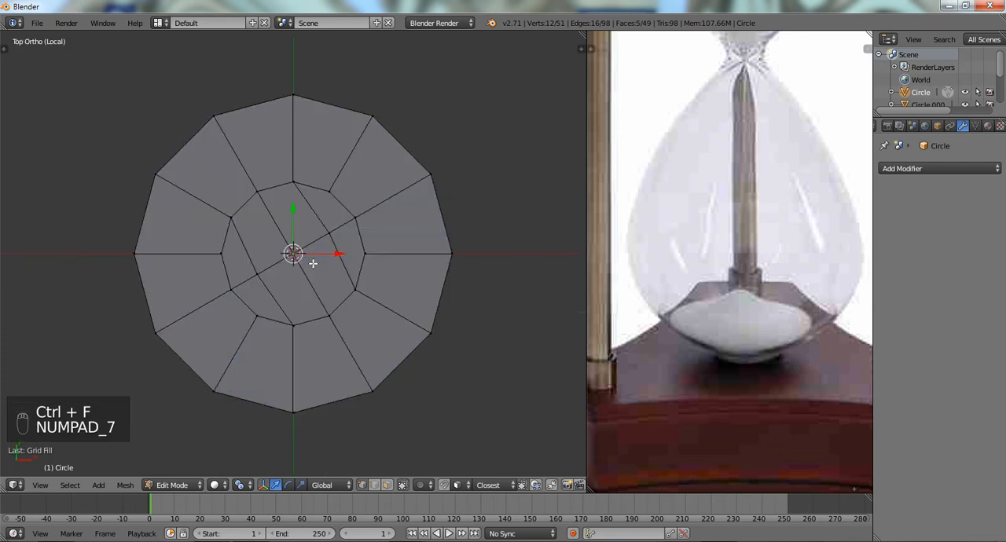
{"action": "key", "text": "z"}
{"action": "key", "text": "KP_Divide"}
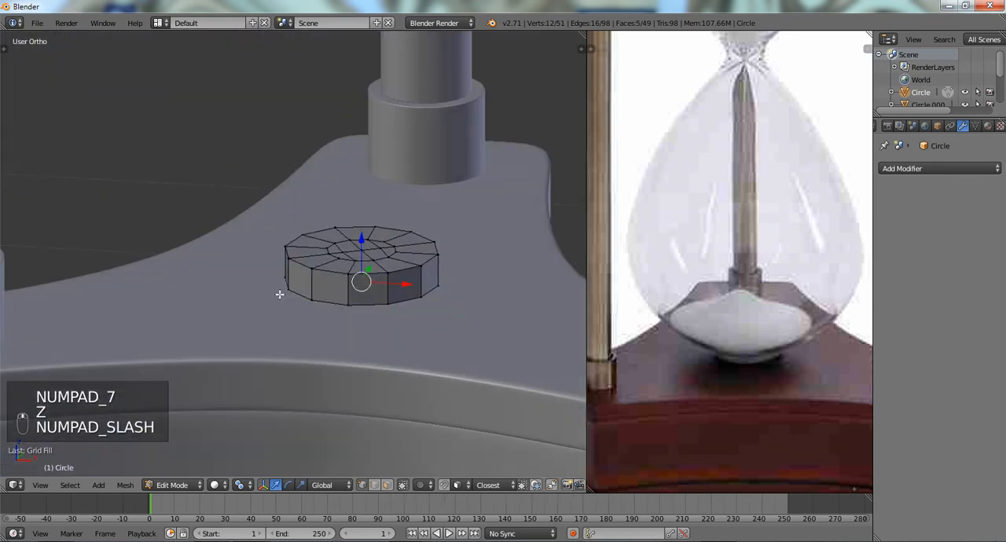
- Add a loop cut around the disc's side wall and bevel it by about 0.06 into two supporting loops near the rims
{"action": "scroll", "coordinate": [278, 289], "scroll_direction": "up", "scroll_amount": 1}
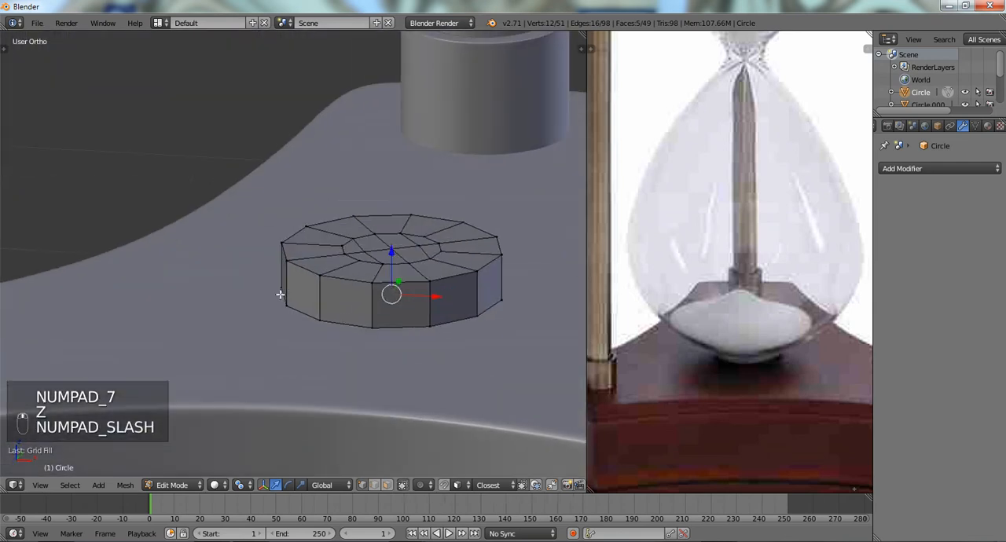
{"action": "key", "text": "a"}
{"action": "key", "text": "a"}
{"action": "key", "text": "ctrl+r"}
{"action": "left_click", "coordinate": [322, 295]}
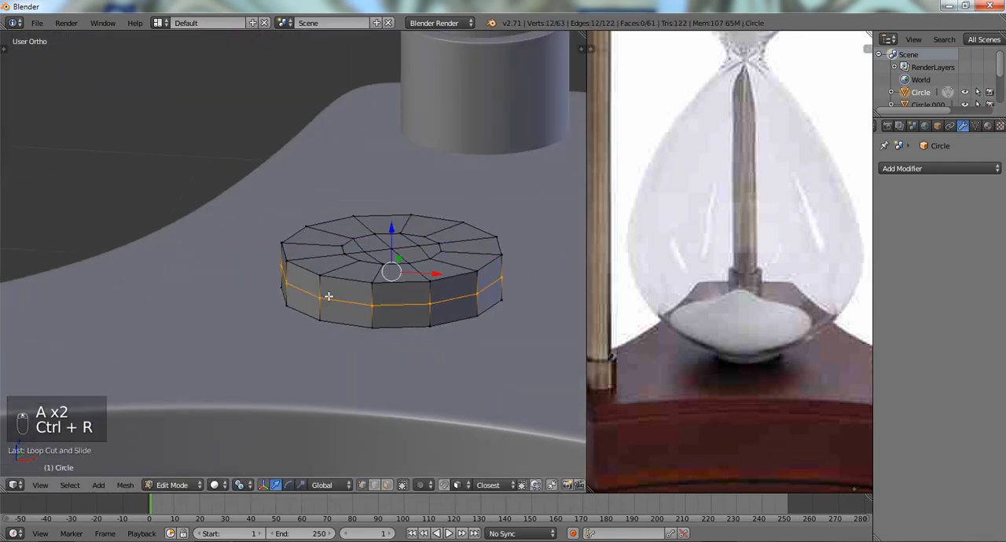
{"action": "key", "text": "ctrl+b"}
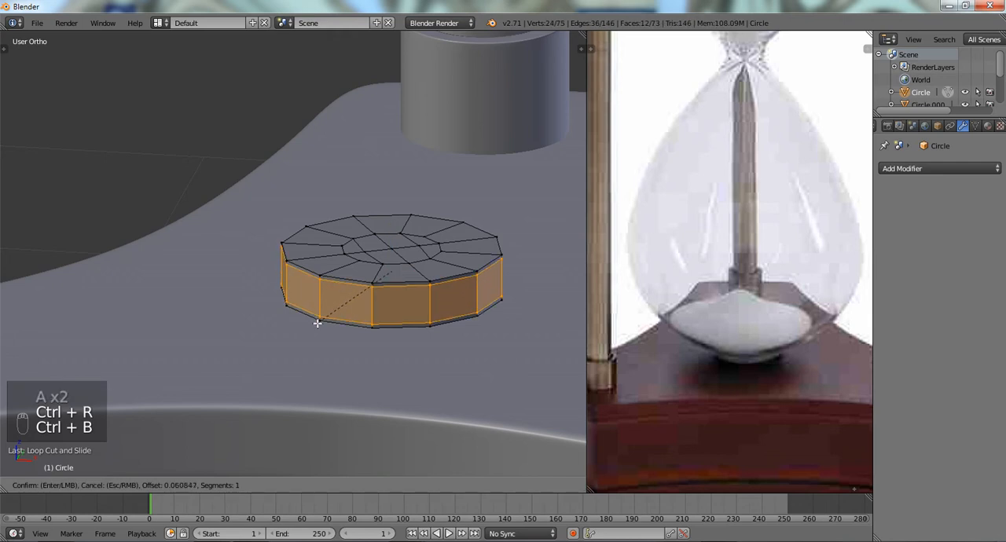
{"action": "left_click", "coordinate": [317, 323]}
- Give the disc a level 2 Subdivision Surface modifier in Object Mode and shade it smooth
{"action": "key", "text": "Tab"}
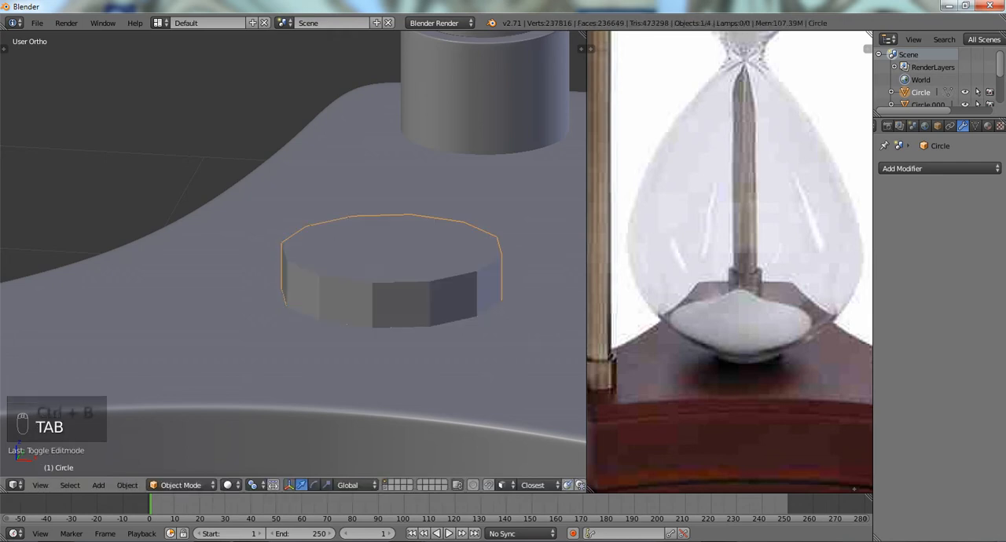
{"action": "key", "text": "ctrl+1"}
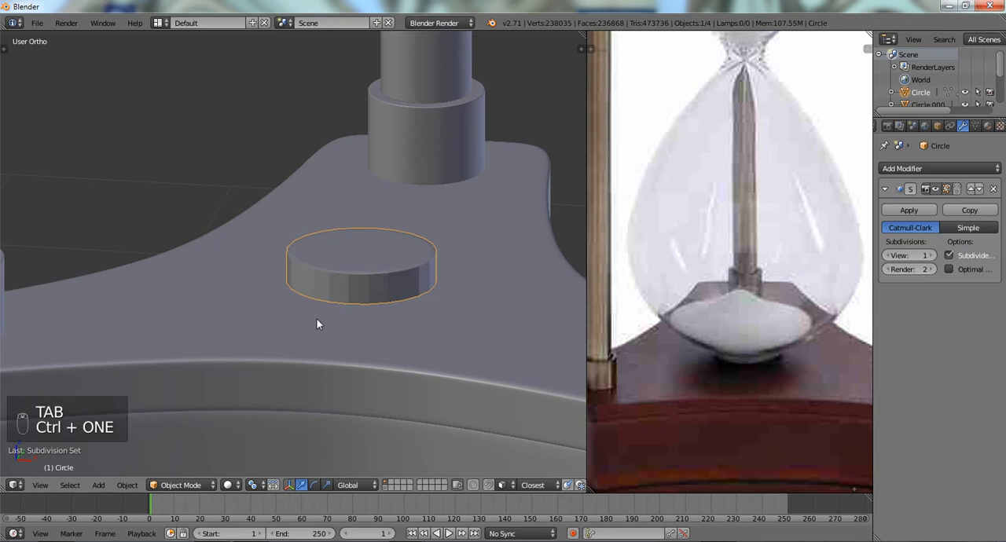
{"action": "key", "text": "ctrl+2"}
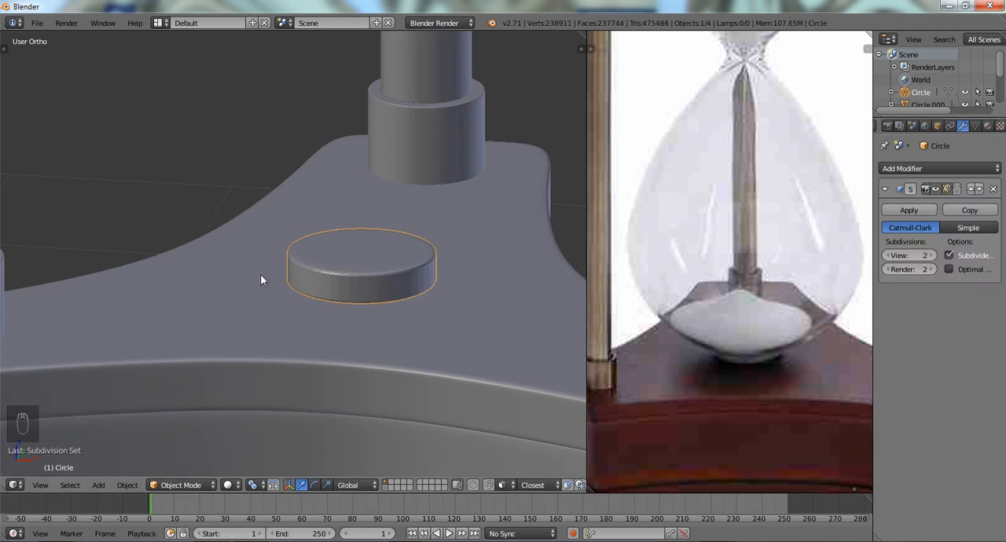
{"action": "key", "text": "t"}
{"action": "left_click", "coordinate": [26, 222]}
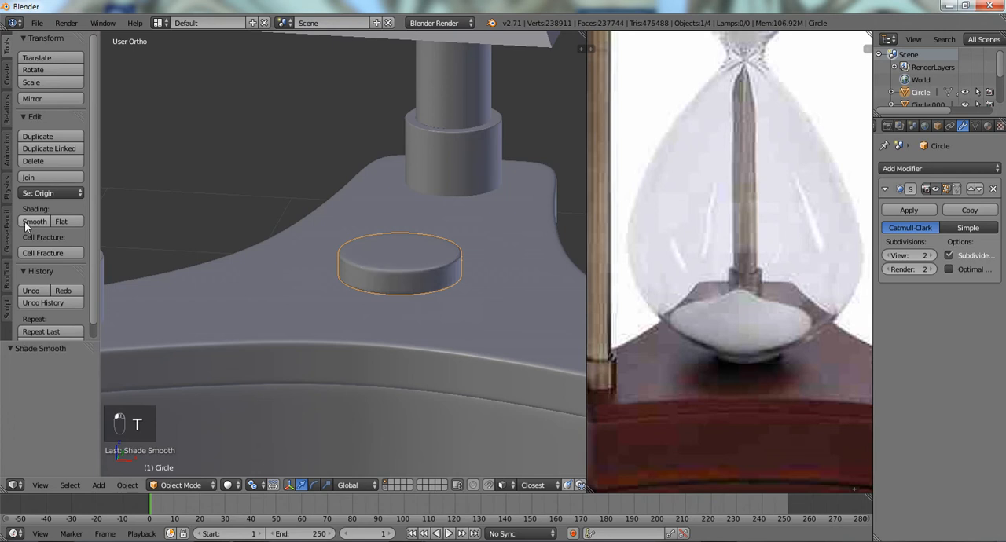
{"action": "scroll", "coordinate": [429, 265], "scroll_direction": "up", "scroll_amount": 4}
{"action": "scroll", "coordinate": [428, 261], "scroll_direction": "down", "scroll_amount": 4}
{"action": "key", "text": "Tab"}
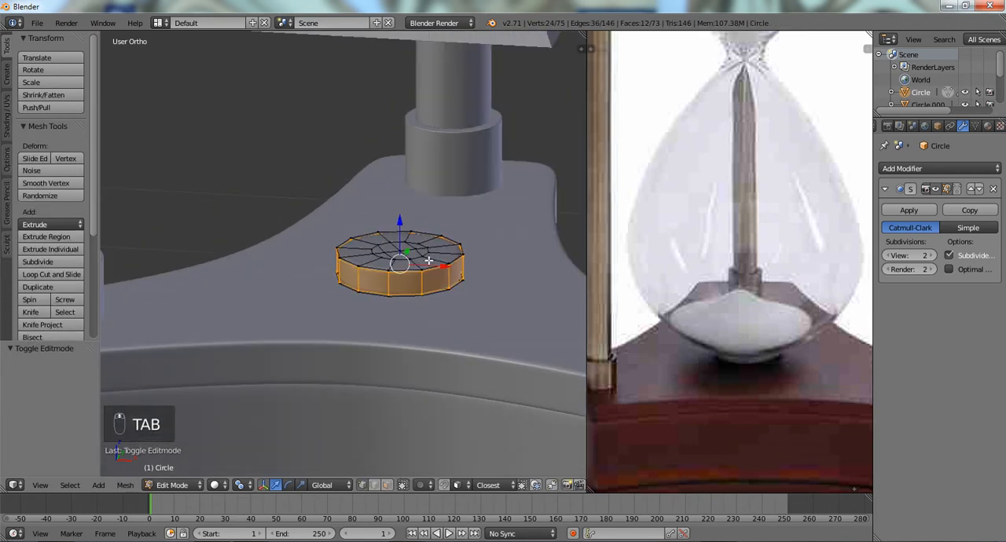
{"action": "key", "text": "KP_1"}
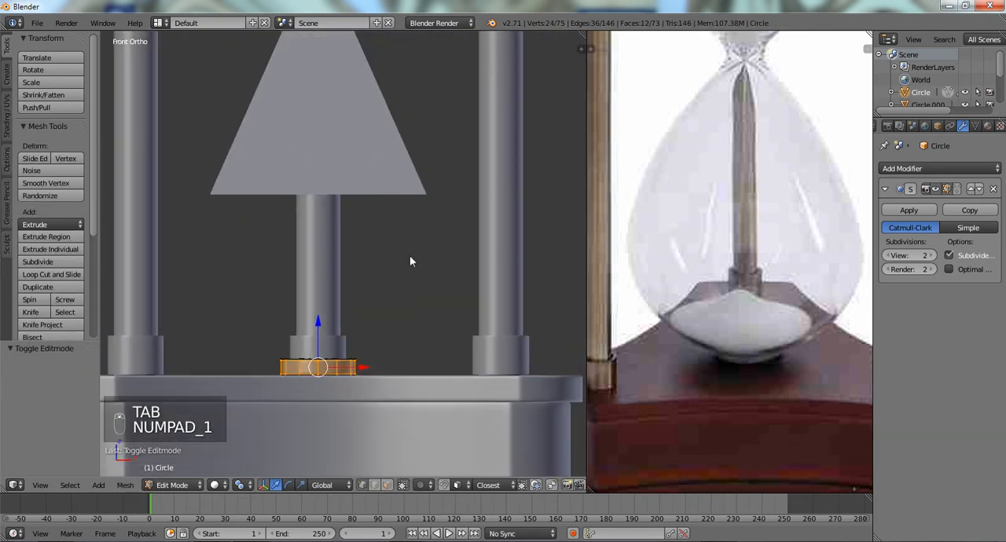
{"action": "key", "text": "Tab"}
{"action": "scroll", "coordinate": [386, 176], "scroll_direction": "down", "scroll_amount": 4}
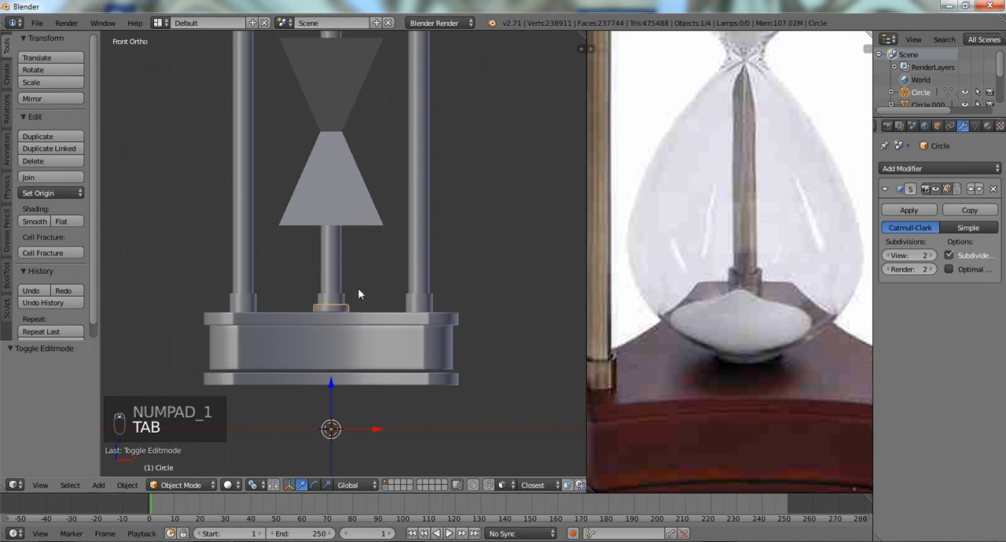
- Slide the disc's lower supporting edge loop down closer to its bottom rim in Edit Mode
{"action": "scroll", "coordinate": [358, 288], "scroll_direction": "up", "scroll_amount": 7}
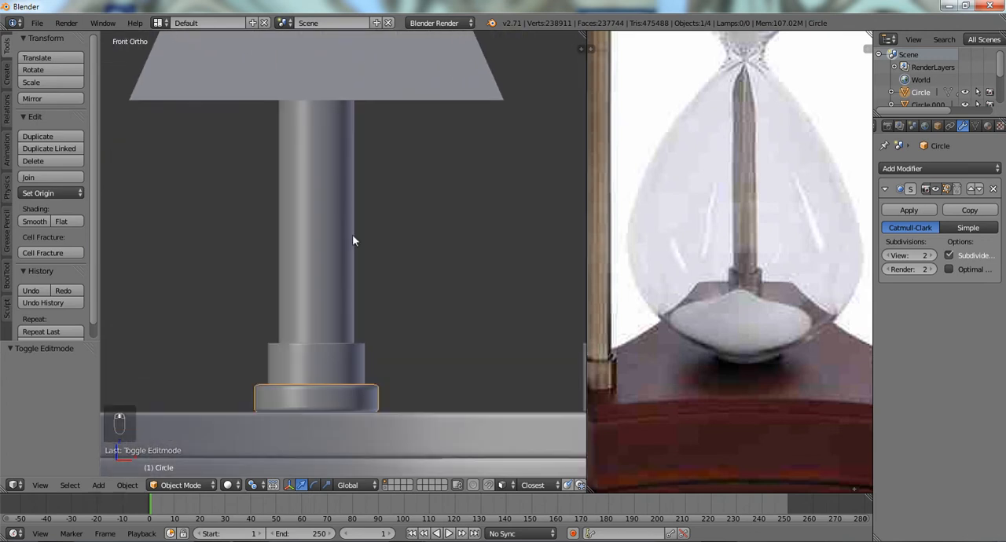
{"action": "scroll", "coordinate": [352, 240], "scroll_direction": "up", "scroll_amount": 5}
{"action": "middle_click_drag", "start_coordinate": [359, 202], "coordinate": [363, 236]}
{"action": "key", "text": "Tab"}
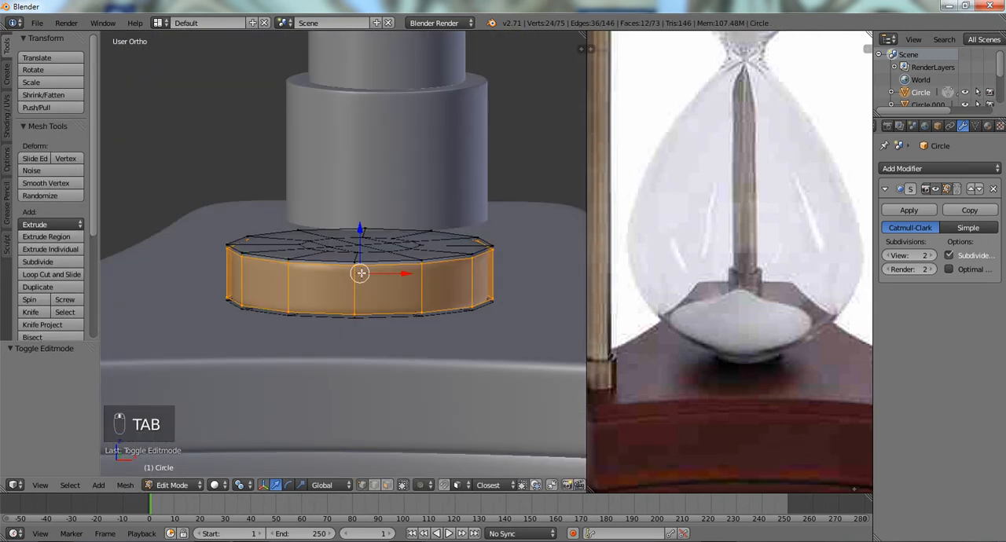
{"action": "right_click", "coordinate": [347, 312], "text": "alt"}
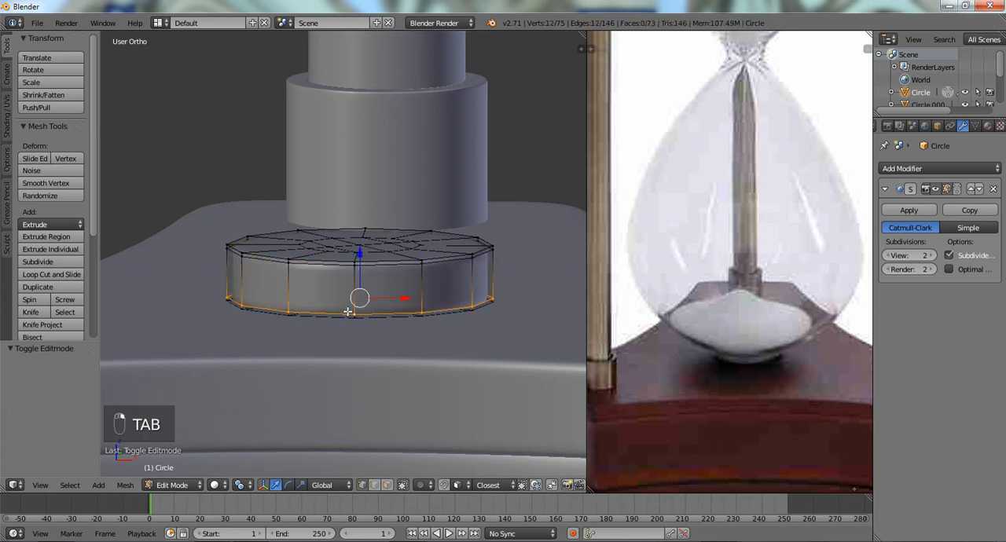
{"action": "key", "text": "g"}
{"action": "key", "text": "g"}
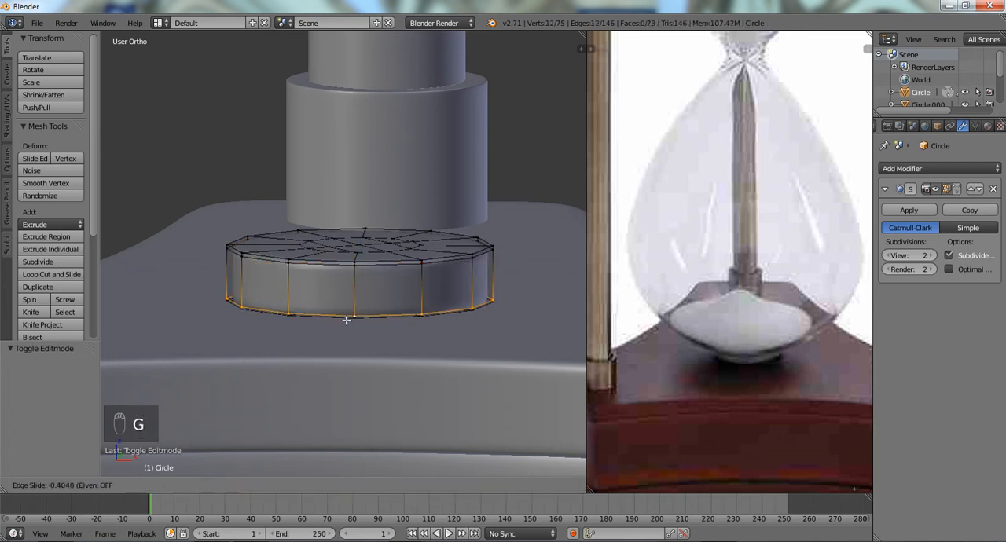
{"action": "left_click", "coordinate": [346, 318]}
- Box-select the disc's bottom vertices in front wireframe view and move them 0.012 down along Z into the base
{"action": "key", "text": "a"}
{"action": "key", "text": "z"}
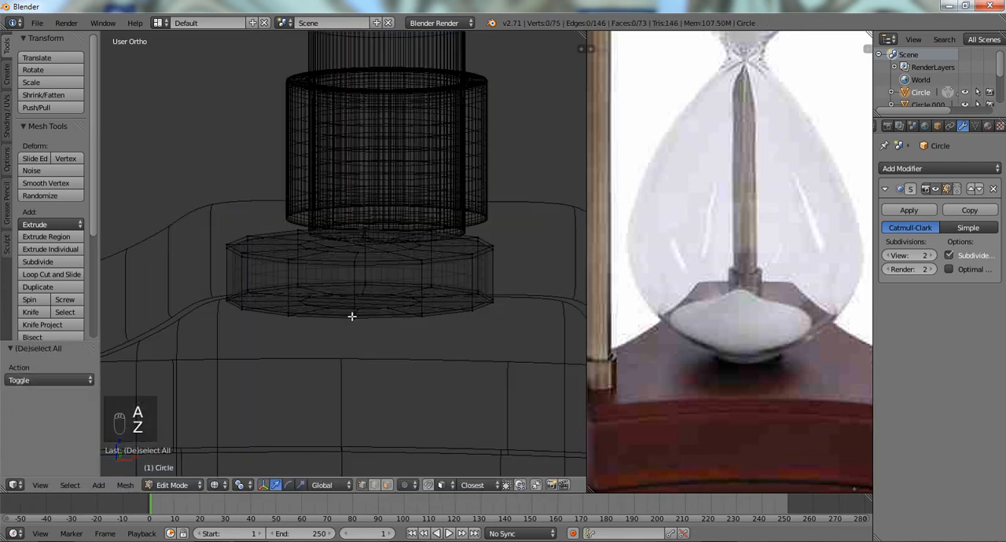
{"action": "key", "text": "KP_1"}
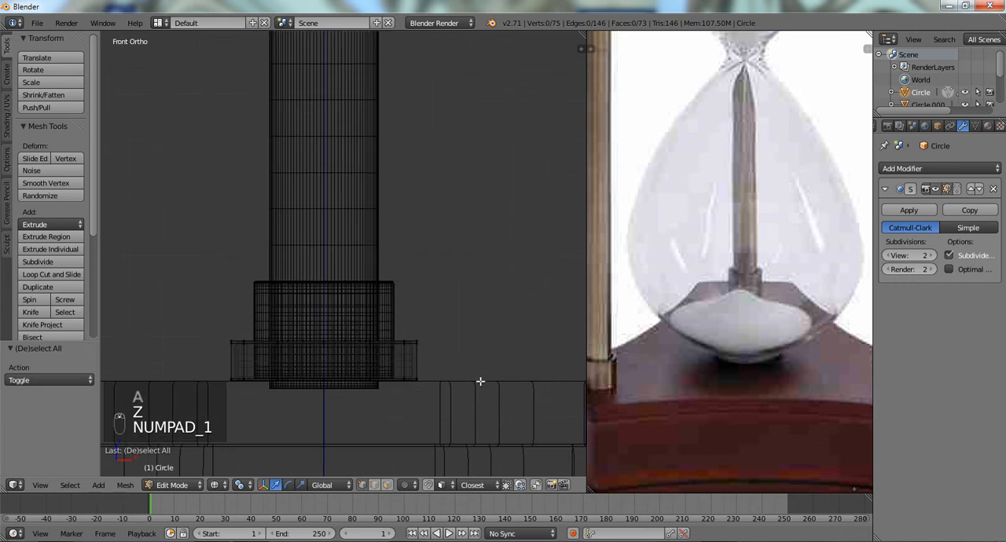
{"action": "mouse_move", "coordinate": [481, 381]}
{"action": "left_mouse_down", "text": "ctrl"}
{"action": "mouse_move", "coordinate": [247, 353]}
{"action": "mouse_move", "coordinate": [300, 436]}
{"action": "left_mouse_up", "text": "ctrl"}
{"action": "key", "text": "g"}
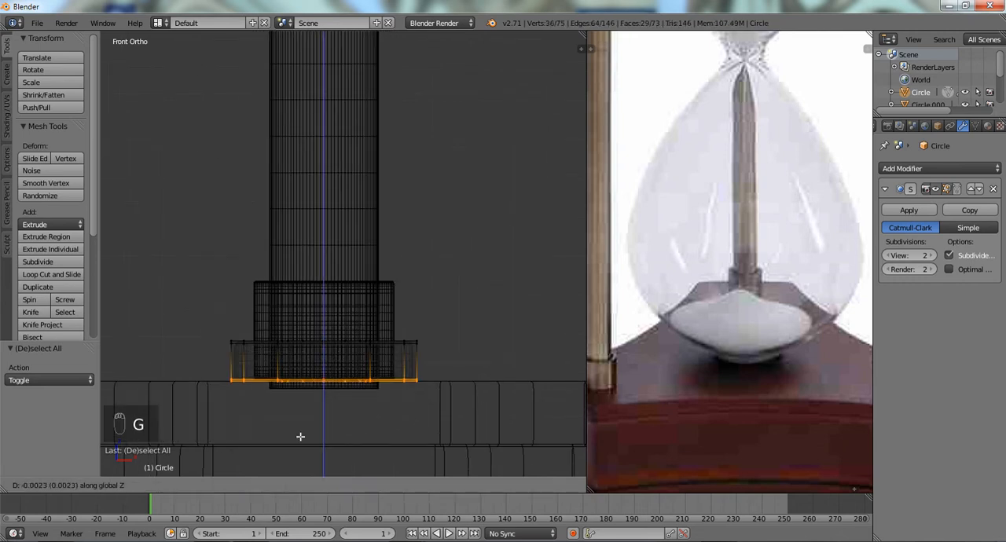
{"action": "left_click", "coordinate": [300, 440]}
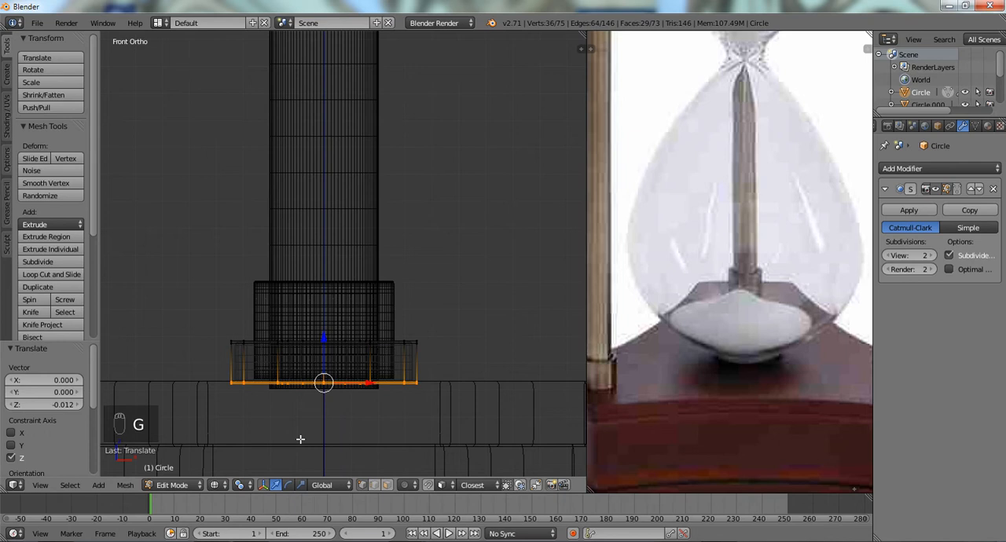
{"action": "key", "text": "z"}
{"action": "middle_click_drag", "start_coordinate": [298, 435], "coordinate": [333, 320]}
- Duplicate the whole disc mesh in Edit Mode and raise the copy about 0.574 along Z
{"action": "key", "text": "a"}
{"action": "key", "text": "a"}
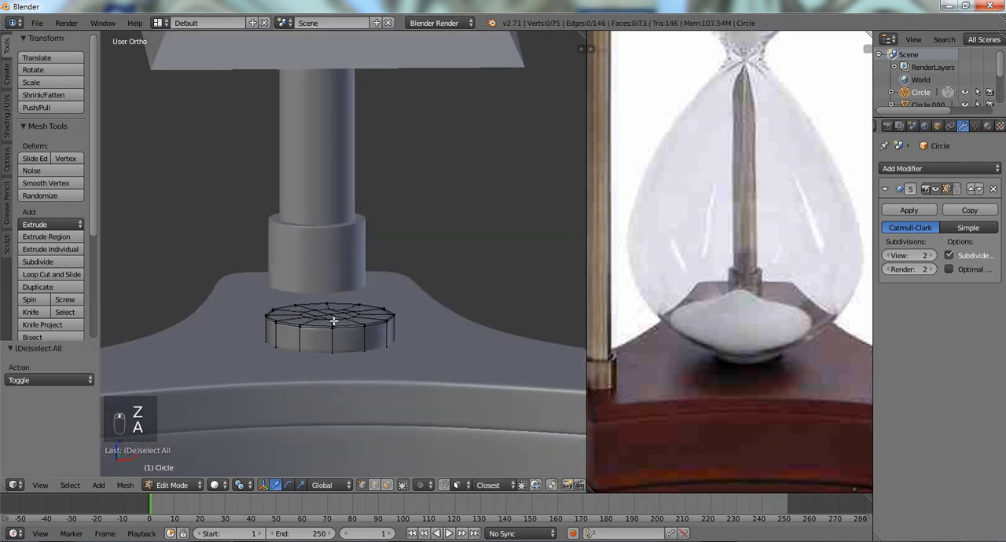
{"action": "key", "text": "shift+d"}
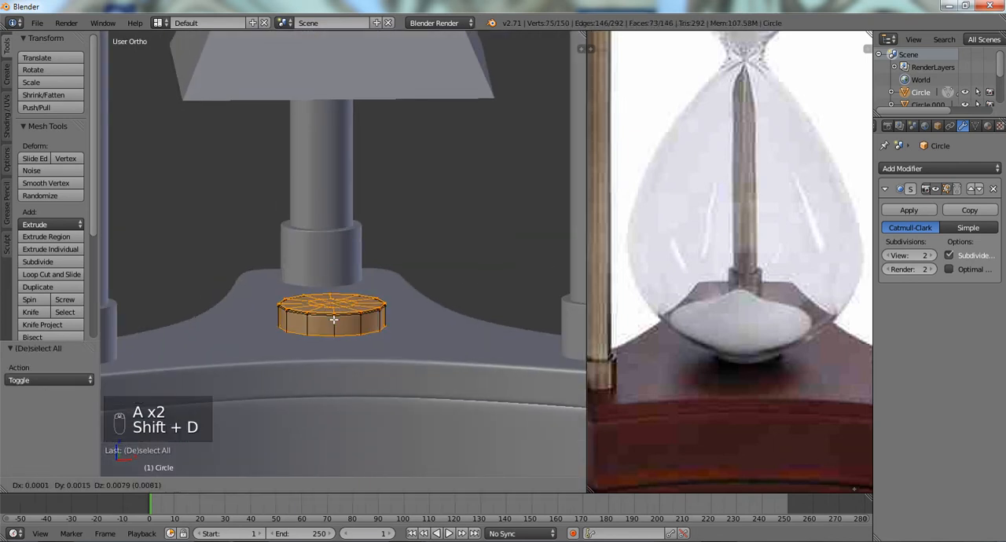
{"action": "right_click", "coordinate": [333, 319]}
{"action": "key", "text": "z"}
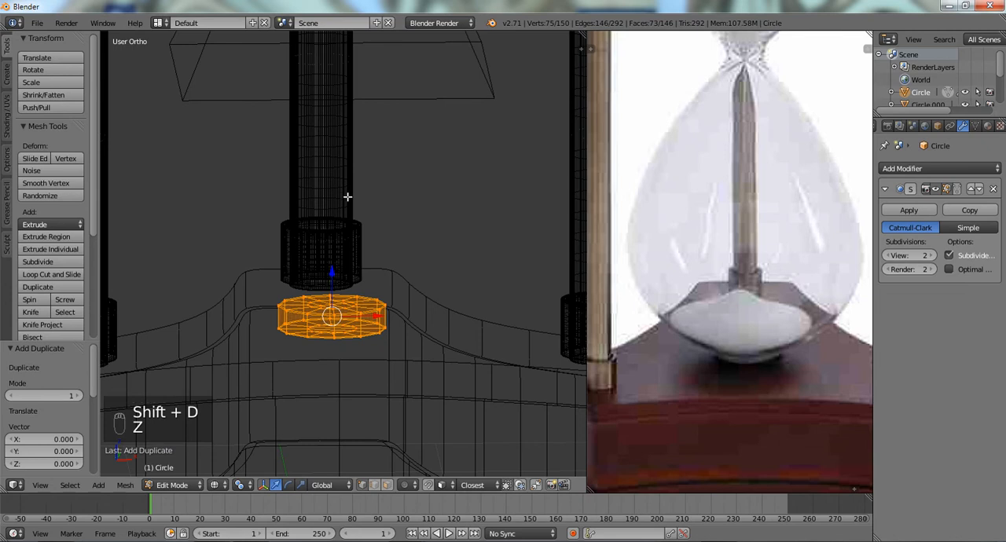
{"action": "key", "text": "g"}
{"action": "key", "text": "z"}
{"action": "left_click", "coordinate": [354, 109]}
{"action": "key", "text": "KP_1"}
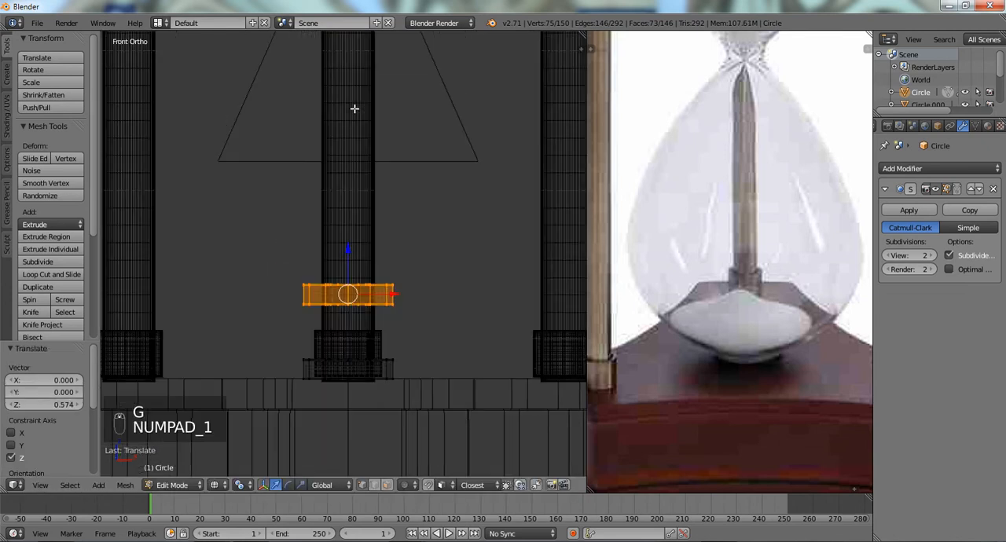
- Raise the duplicated disc along Z by about 2.636 and another 2.427, past the top of the glass bulb
{"action": "scroll", "coordinate": [715, 140], "scroll_direction": "down", "scroll_amount": 2}
{"action": "left_click_drag", "start_coordinate": [715, 140], "coordinate": [689, 209]}
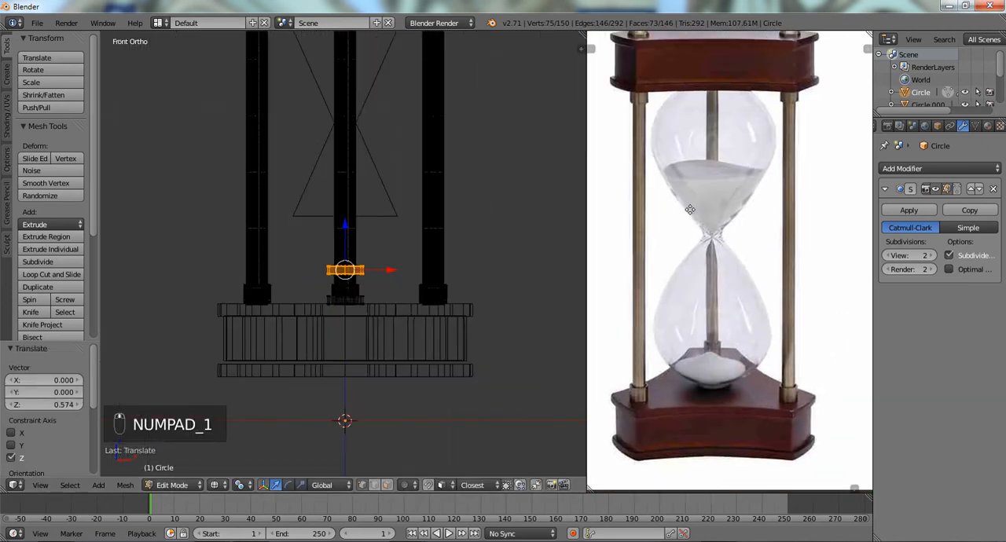
{"action": "middle_click_drag", "start_coordinate": [432, 135], "coordinate": [427, 204], "text": "shift"}
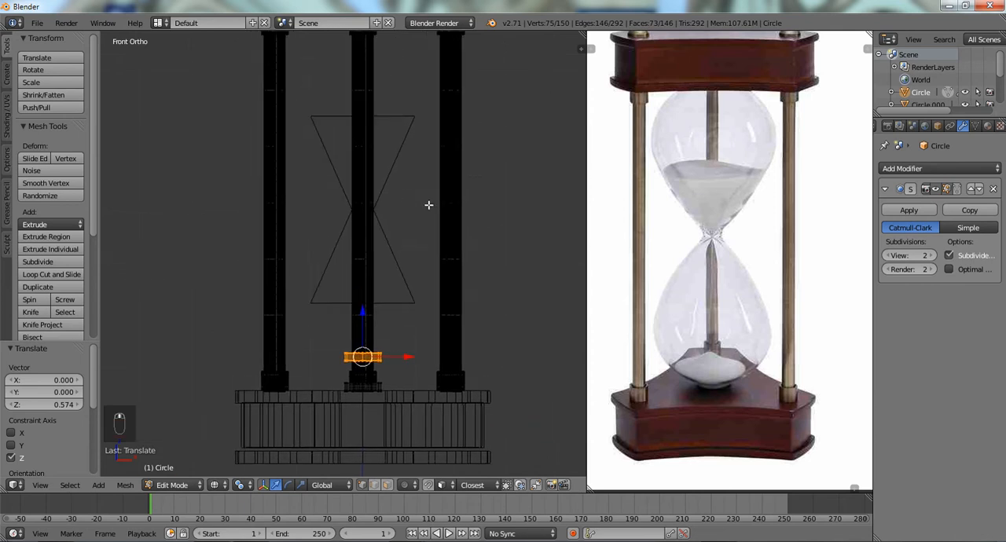
{"action": "key", "text": "g"}
{"action": "key", "text": "z"}
{"action": "left_click", "coordinate": [426, 67]}
{"action": "scroll", "coordinate": [415, 73], "scroll_direction": "down", "scroll_amount": 2}
{"action": "middle_click_drag", "start_coordinate": [414, 74], "coordinate": [422, 164], "text": "shift"}
{"action": "scroll", "coordinate": [417, 183], "scroll_direction": "up", "scroll_amount": 3}
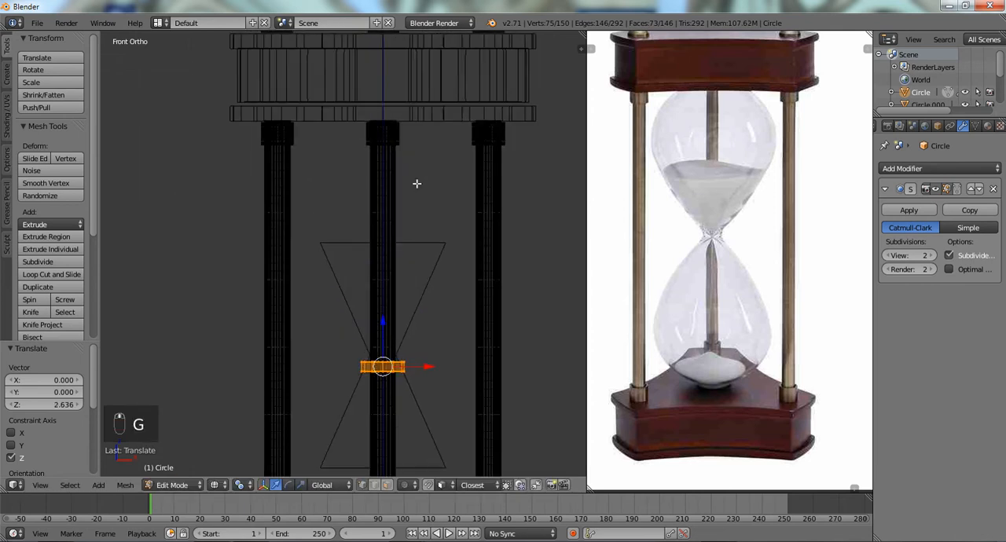
{"action": "key", "text": "g"}
{"action": "key", "text": "z"}
{"action": "left_click", "coordinate": [423, 474]}
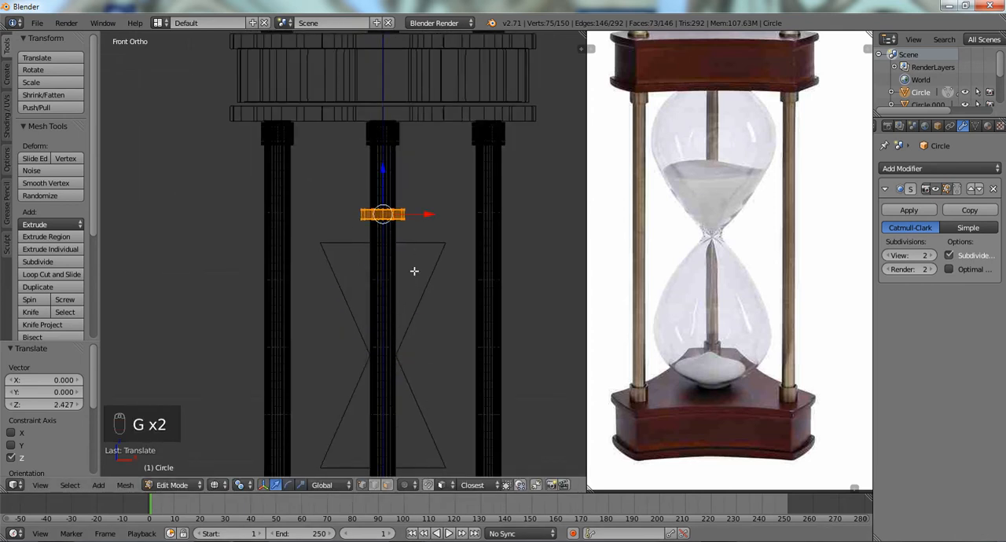
- Raise the duplicated disc about 1.46 along Z until it sits against the underside of the upper wooden block
{"action": "middle_click_drag", "start_coordinate": [415, 256], "coordinate": [404, 318], "text": "shift"}
{"action": "key", "text": "t"}
{"action": "key", "text": "g"}
{"action": "key", "text": "z"}
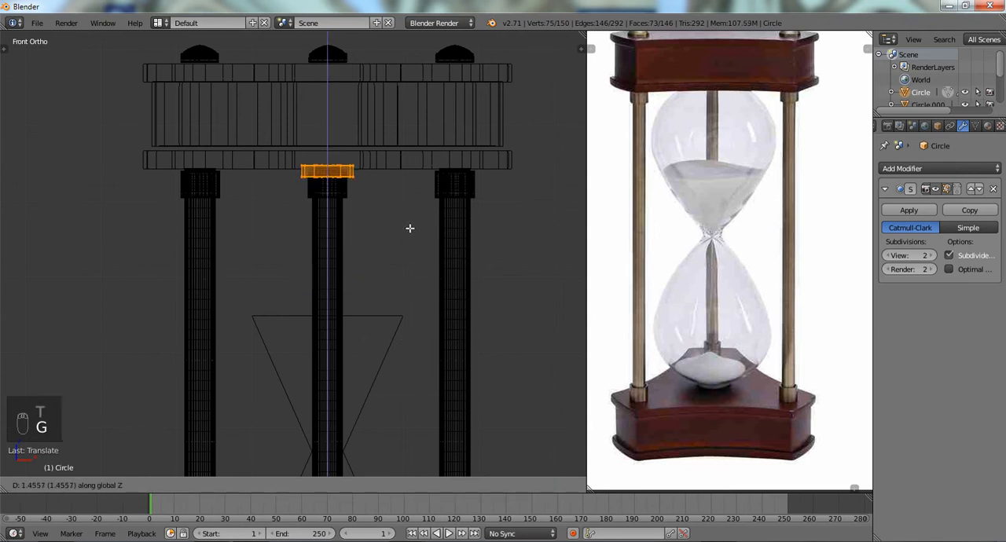
{"action": "left_click", "coordinate": [409, 228]}
{"action": "key", "text": "g"}
{"action": "key", "text": "z"}
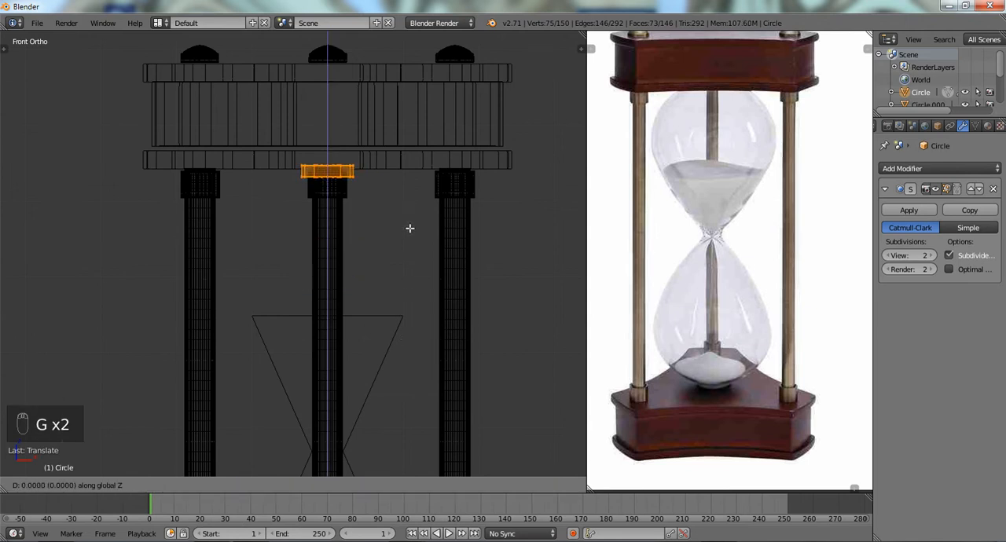
{"action": "left_click", "coordinate": [409, 228]}
{"action": "key", "text": "g"}
{"action": "key", "text": "z"}
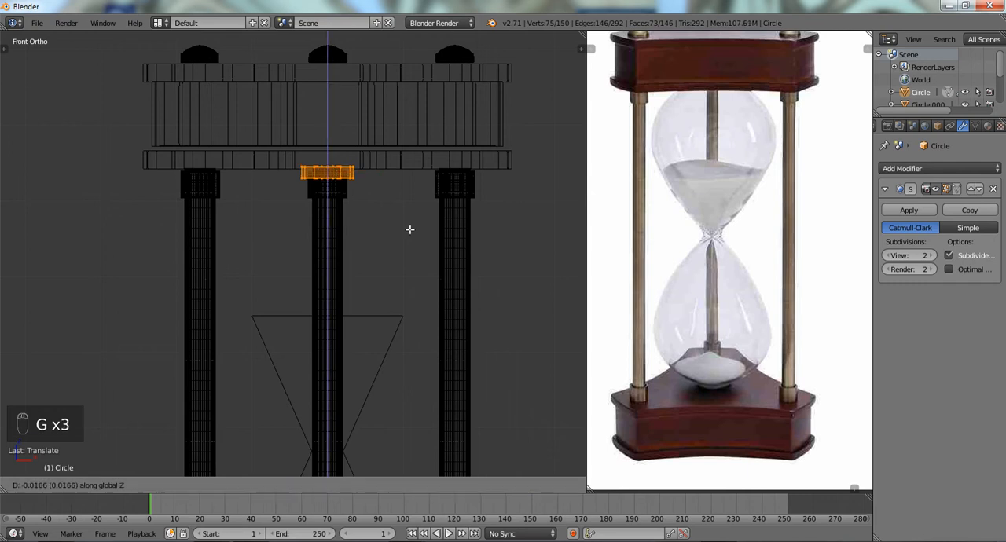
{"action": "left_click", "coordinate": [409, 228]}
{"action": "key", "text": "z"}
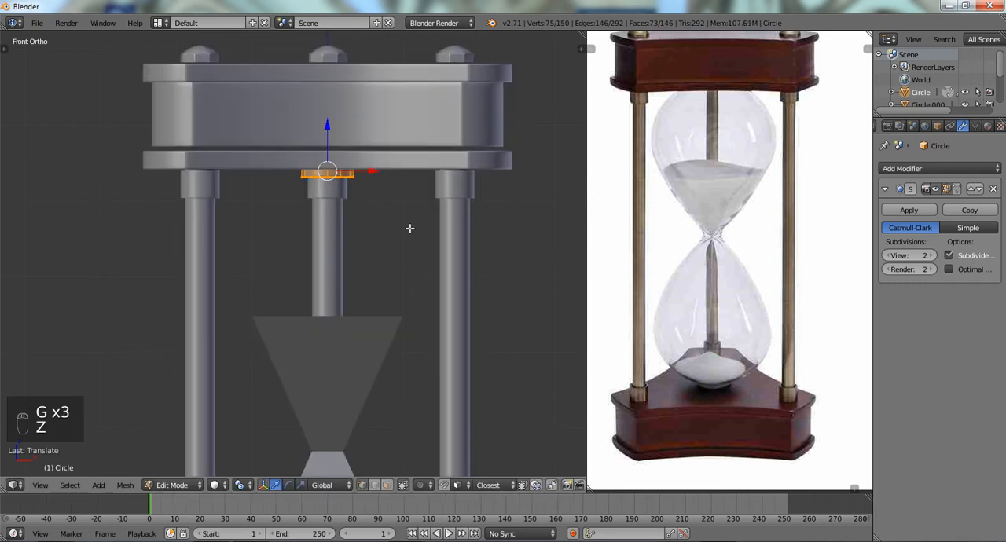
{"action": "key", "text": "a"}
{"action": "scroll", "coordinate": [408, 227], "scroll_direction": "down", "scroll_amount": 2}
- Select the glass bulb's top vertices in Edit Mode and move them up about 1.85 along Z to the upper disc
{"action": "key", "text": "Tab"}
{"action": "right_click", "coordinate": [366, 305]}
{"action": "scroll", "coordinate": [365, 322], "scroll_direction": "up", "scroll_amount": 2}
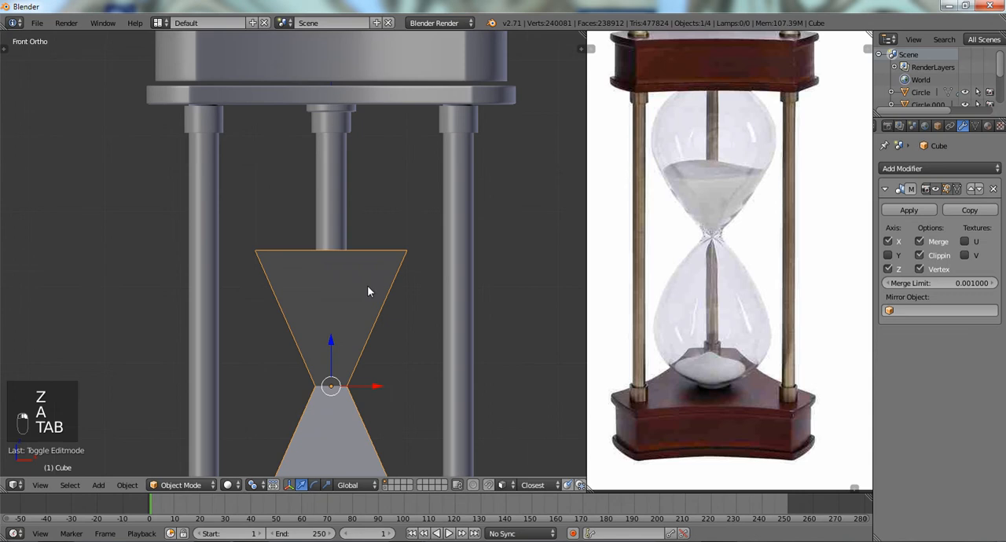
{"action": "key", "text": "Tab"}
{"action": "key", "text": "z"}
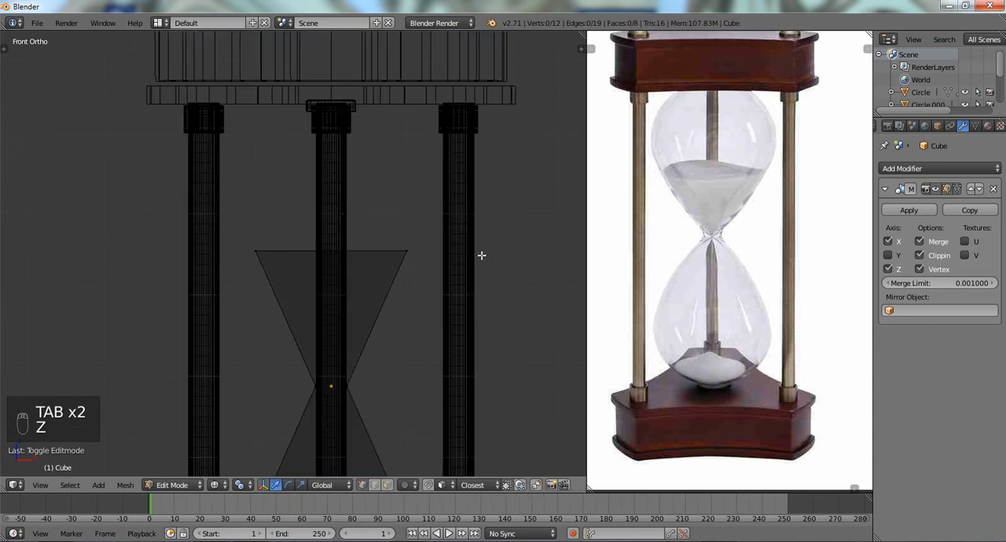
{"action": "mouse_move", "coordinate": [483, 254]}
{"action": "left_mouse_down", "text": "ctrl"}
{"action": "mouse_move", "coordinate": [280, 294]}
{"action": "mouse_move", "coordinate": [498, 285]}
{"action": "left_mouse_up", "text": "ctrl"}
{"action": "key", "text": "z"}
{"action": "key", "text": "g"}
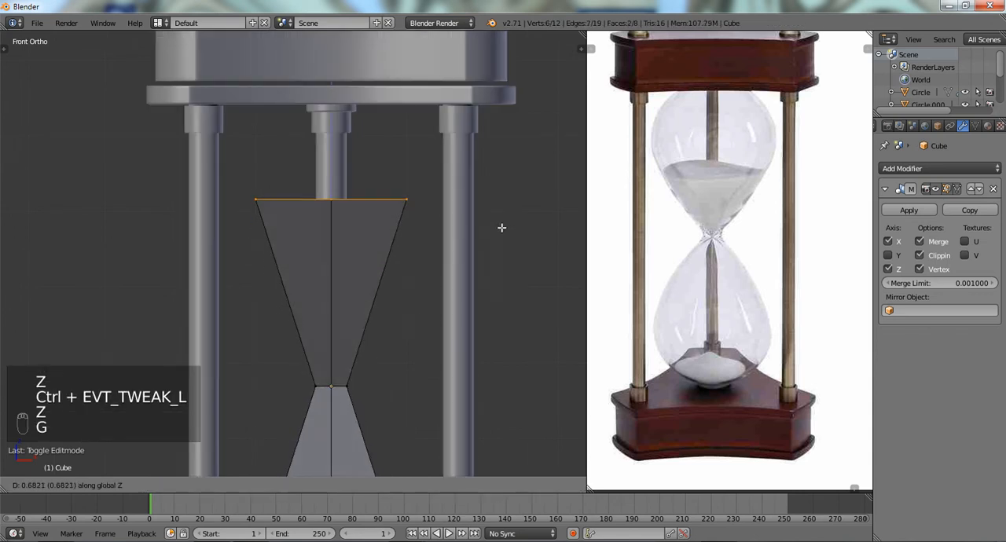
{"action": "left_click", "coordinate": [506, 145]}
{"action": "key", "text": "g"}
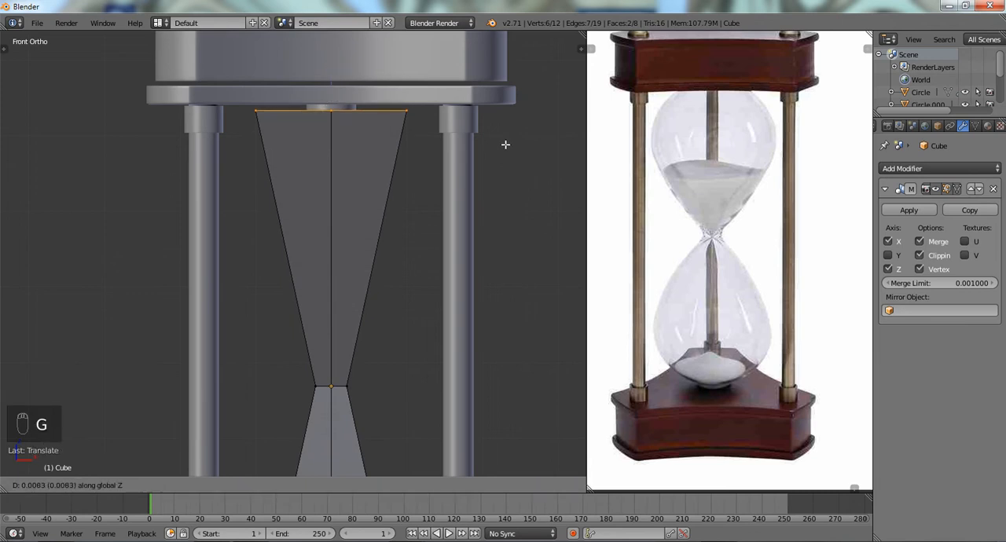
{"action": "left_click", "coordinate": [505, 143]}
- Examine in wireframe how the bulb's lower end meets the bottom disc and base, then return to Object Mode
{"action": "scroll", "coordinate": [453, 359], "scroll_direction": "down", "scroll_amount": 2}
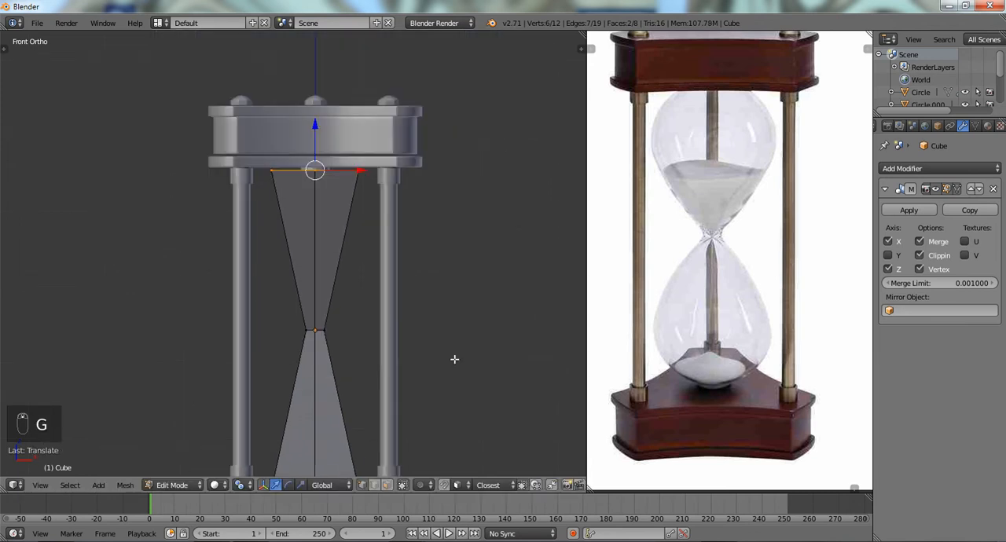
{"action": "middle_click_drag", "start_coordinate": [453, 358], "coordinate": [449, 67], "text": "shift"}
{"action": "scroll", "coordinate": [403, 119], "scroll_direction": "up", "scroll_amount": 4}
{"action": "middle_click_drag", "start_coordinate": [403, 120], "coordinate": [370, 252], "text": "shift"}
{"action": "scroll", "coordinate": [372, 252], "scroll_direction": "up", "scroll_amount": 2}
{"action": "key", "text": "z"}
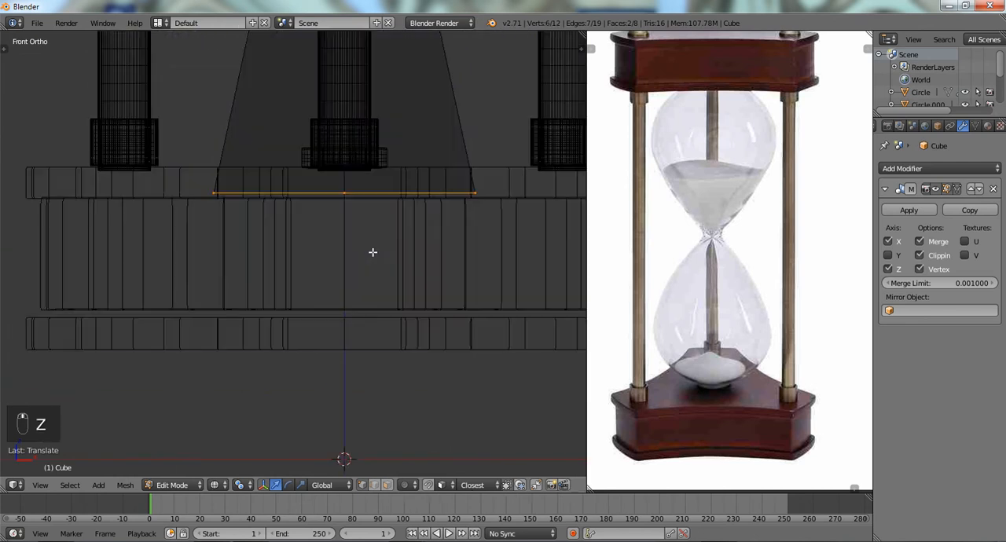
{"action": "scroll", "coordinate": [372, 253], "scroll_direction": "down", "scroll_amount": 3}
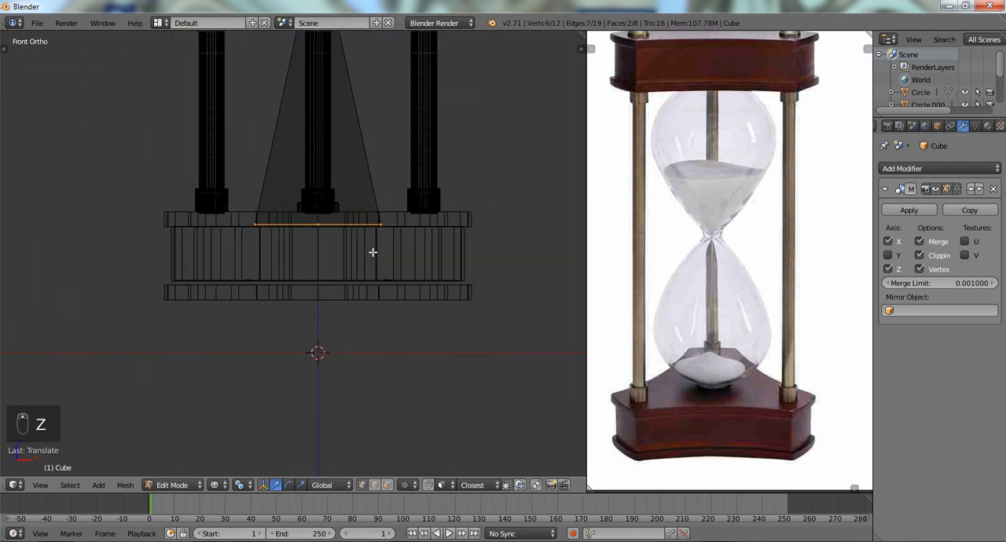
{"action": "scroll", "coordinate": [372, 252], "scroll_direction": "down", "scroll_amount": 3}
{"action": "middle_click_drag", "start_coordinate": [379, 255], "coordinate": [380, 294], "text": "shift"}
{"action": "scroll", "coordinate": [379, 294], "scroll_direction": "up", "scroll_amount": 2}
{"action": "scroll", "coordinate": [381, 293], "scroll_direction": "down", "scroll_amount": 3}
{"action": "middle_click_drag", "start_coordinate": [381, 218], "coordinate": [388, 274], "text": "shift"}
{"action": "scroll", "coordinate": [391, 306], "scroll_direction": "up", "scroll_amount": 3}
{"action": "scroll", "coordinate": [390, 306], "scroll_direction": "down", "scroll_amount": 1}
{"action": "scroll", "coordinate": [388, 274], "scroll_direction": "up", "scroll_amount": 2}
{"action": "key", "text": "Tab"}
{"action": "scroll", "coordinate": [389, 279], "scroll_direction": "down", "scroll_amount": 3}
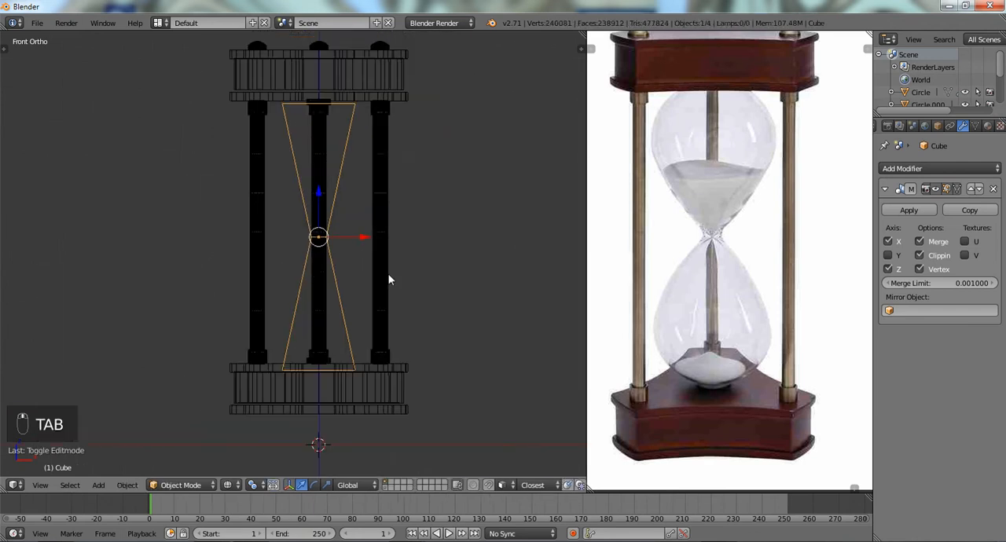
{"action": "right_click", "coordinate": [392, 289]}
{"action": "key", "text": "a"}
{"action": "key", "text": "a"}
{"action": "key", "text": "z"}
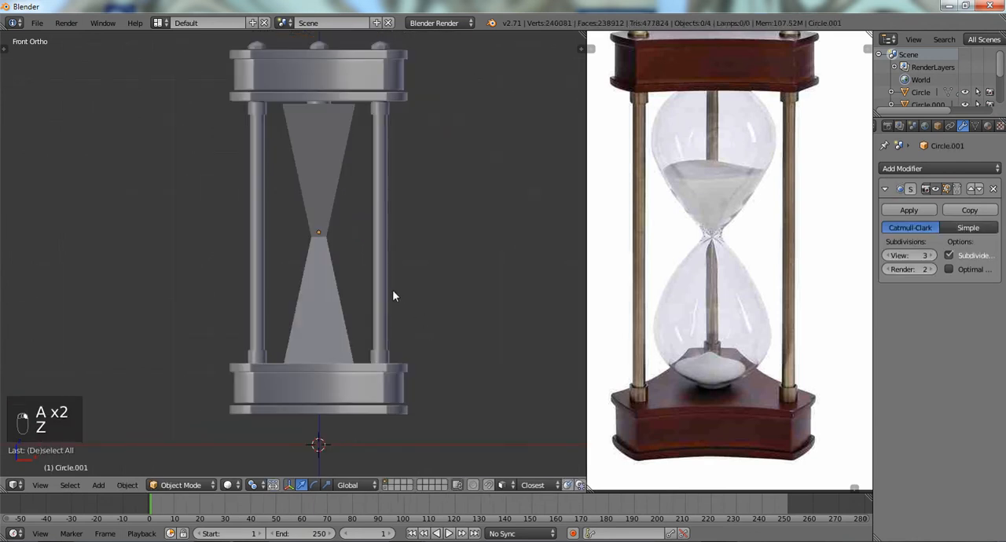
{"action": "key", "text": "Tab"}
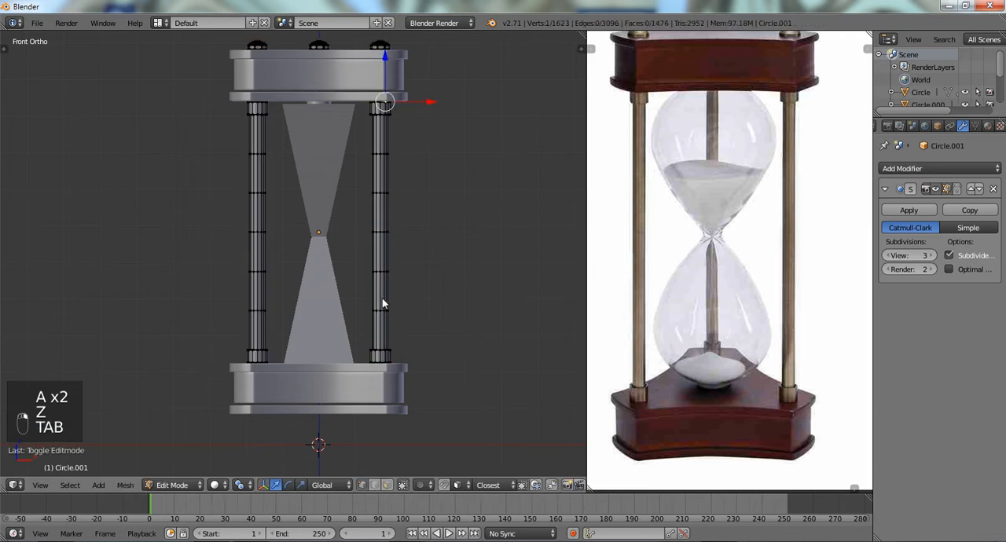
{"action": "scroll", "coordinate": [381, 362], "scroll_direction": "up", "scroll_amount": 4}
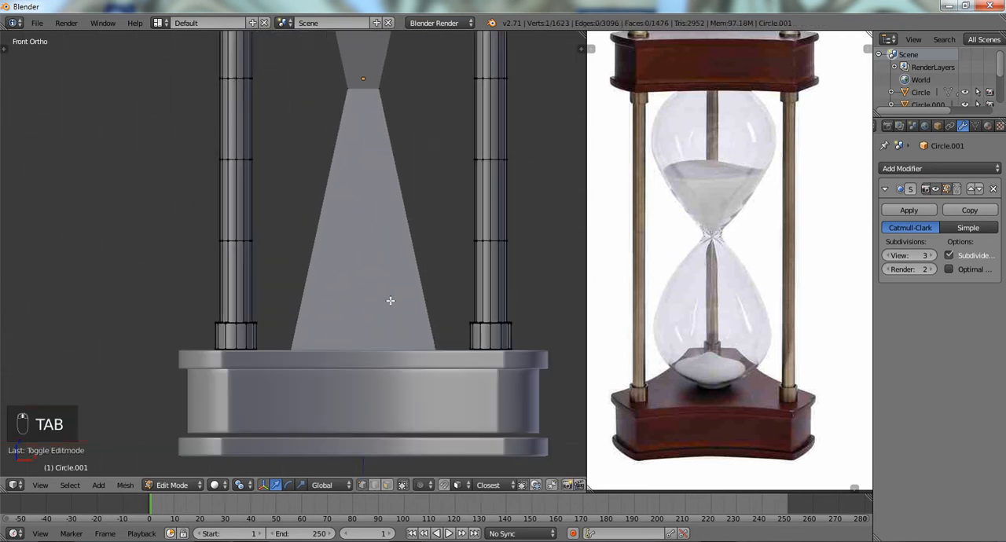
{"action": "key", "text": "Tab"}
{"action": "key", "text": "z"}
{"action": "right_click", "coordinate": [416, 367]}
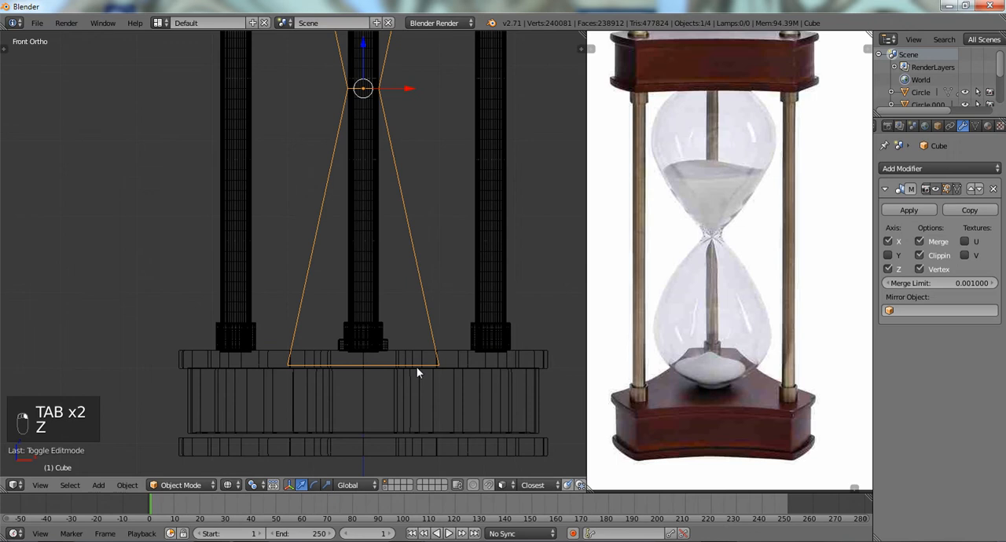
{"action": "right_click", "coordinate": [455, 376]}
{"action": "key", "text": "g"}
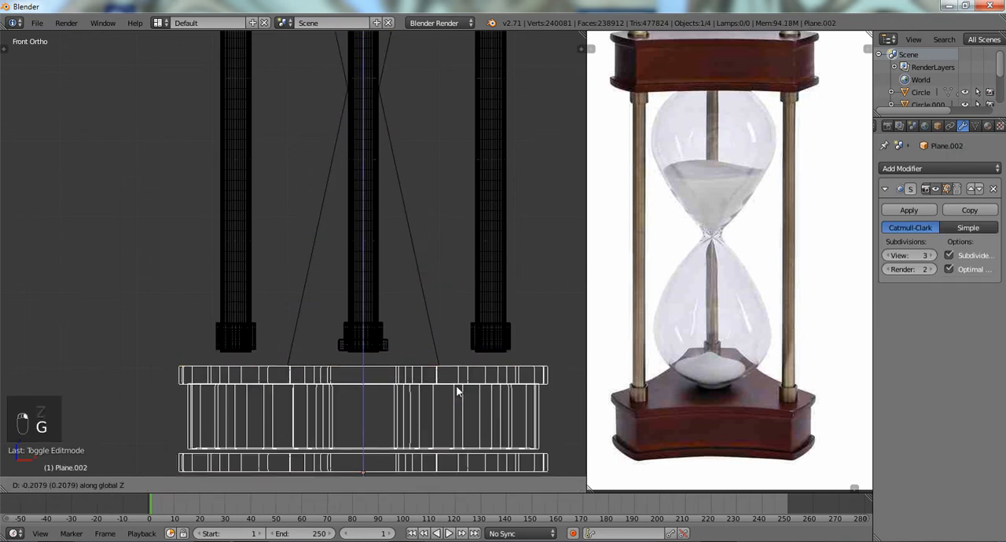
{"action": "right_click", "coordinate": [393, 356]}
- Move the disc object down along Z so its lower disc sits just below the bulb's bottom edge
{"action": "right_click", "coordinate": [389, 341]}
{"action": "key", "text": "g"}
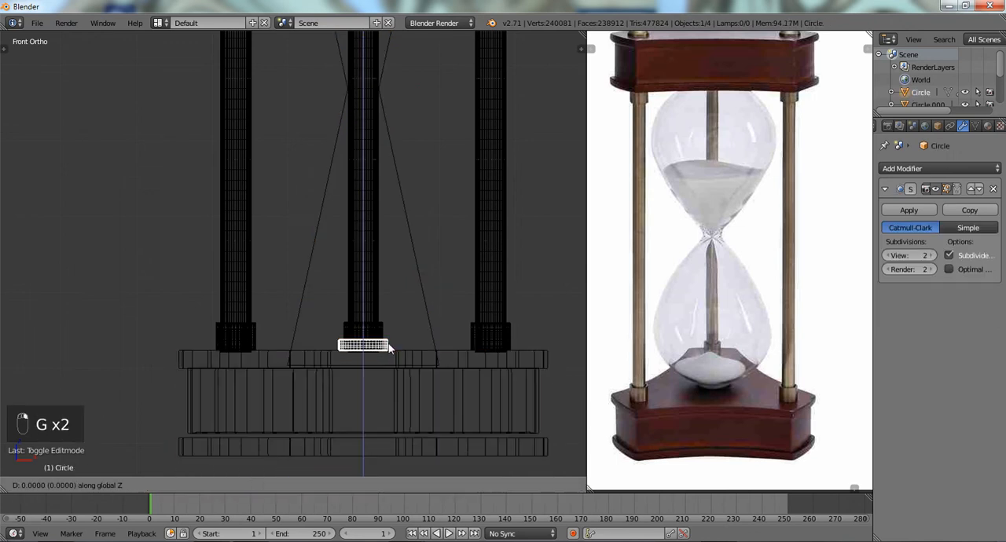
{"action": "right_click", "coordinate": [389, 363]}
{"action": "key", "text": "z"}
{"action": "key", "text": "z"}
{"action": "key", "text": "g"}
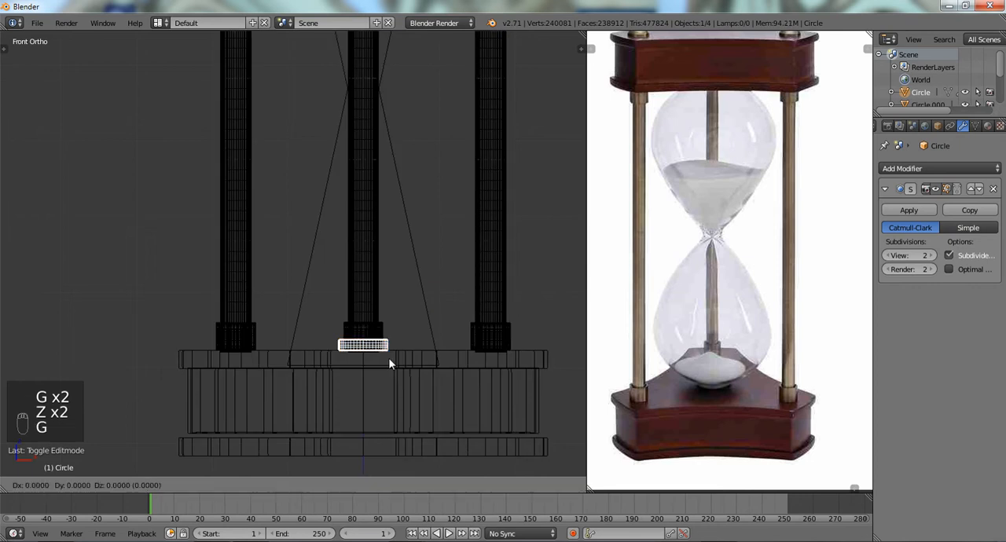
{"action": "key", "text": "z"}
{"action": "left_click", "coordinate": [387, 383]}
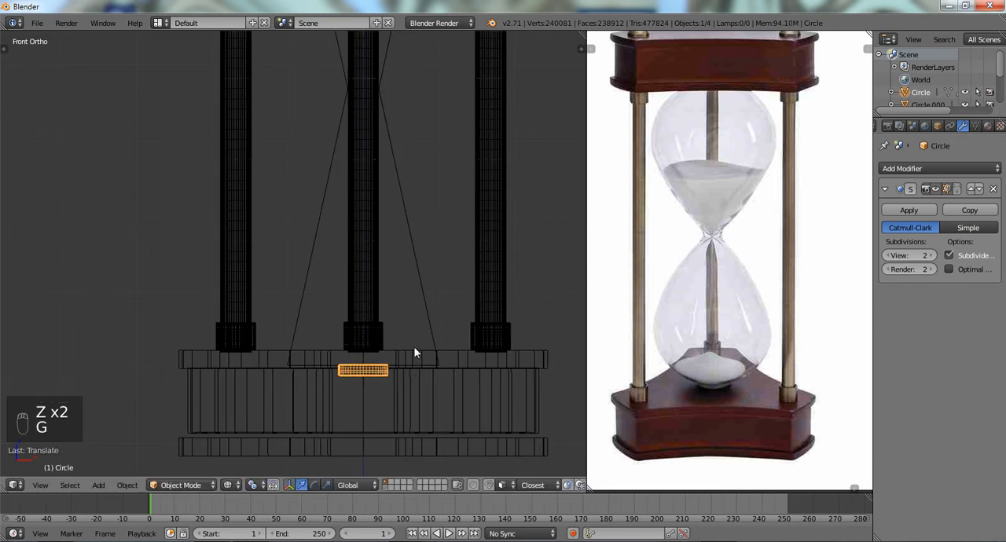
- Lower the wooden base object about 0.28 along Z so it sits beneath the moved disc
{"action": "right_click", "coordinate": [456, 373]}
{"action": "key", "text": "g"}
{"action": "key", "text": "z"}
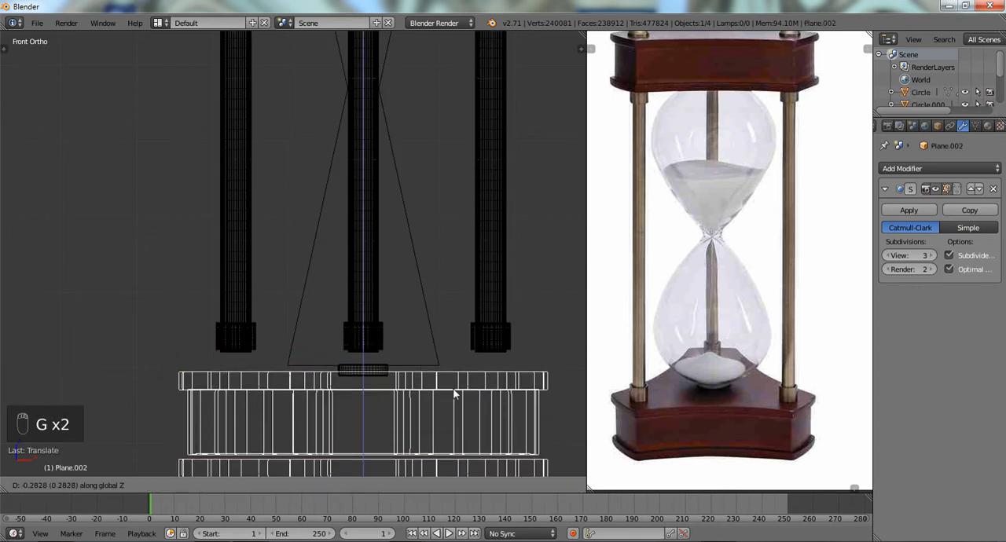
{"action": "left_click", "coordinate": [454, 393]}
- Box-select the pillars' lower end caps in Edit Mode, move them down about 0.316 along Z onto the base, and check the fit in solid view
{"action": "scroll", "coordinate": [464, 355], "scroll_direction": "down", "scroll_amount": 3}
{"action": "right_click", "coordinate": [398, 265]}
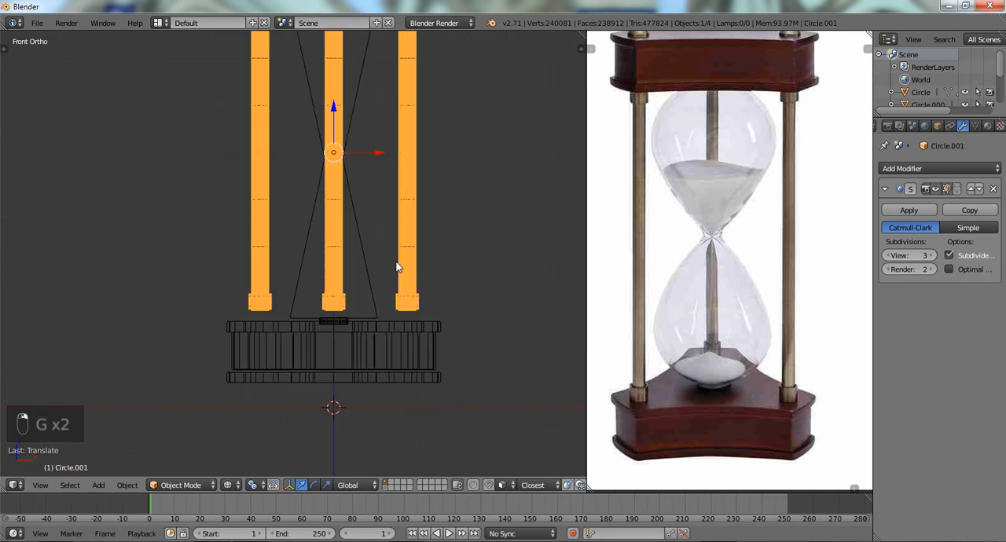
{"action": "key", "text": "Tab"}
{"action": "mouse_move", "coordinate": [341, 279]}
{"action": "left_mouse_down", "text": "ctrl"}
{"action": "mouse_move", "coordinate": [382, 359]}
{"action": "mouse_move", "coordinate": [409, 357]}
{"action": "left_mouse_up", "text": "ctrl"}
{"action": "key", "text": "g"}
{"action": "key", "text": "z"}
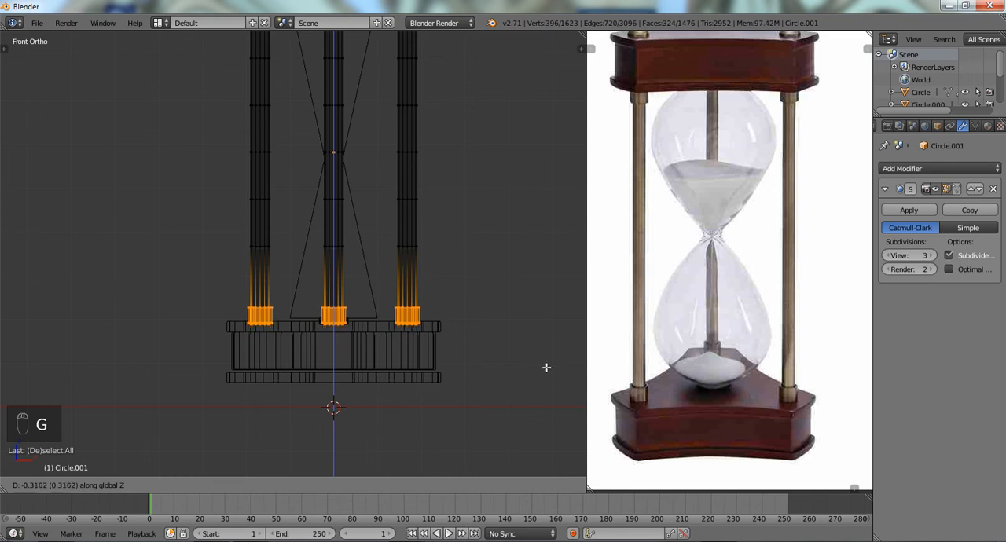
{"action": "left_click", "coordinate": [546, 367]}
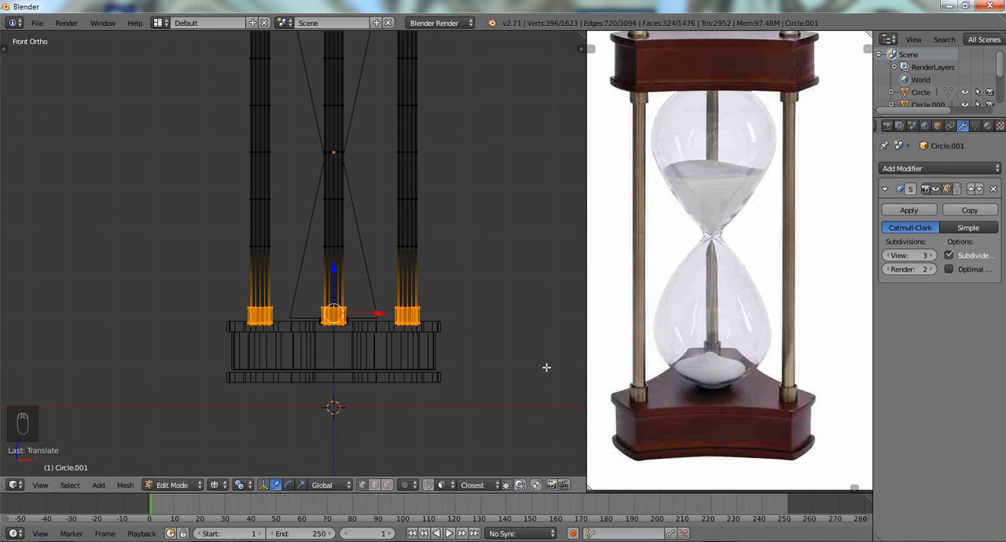
{"action": "key", "text": "z"}
{"action": "mouse_move", "coordinate": [523, 360]}
{"action": "middle_mouse_down"}
{"action": "mouse_move", "coordinate": [478, 366]}
{"action": "mouse_move", "coordinate": [477, 357]}
{"action": "middle_mouse_up"}
{"action": "key", "text": "KP_1"}
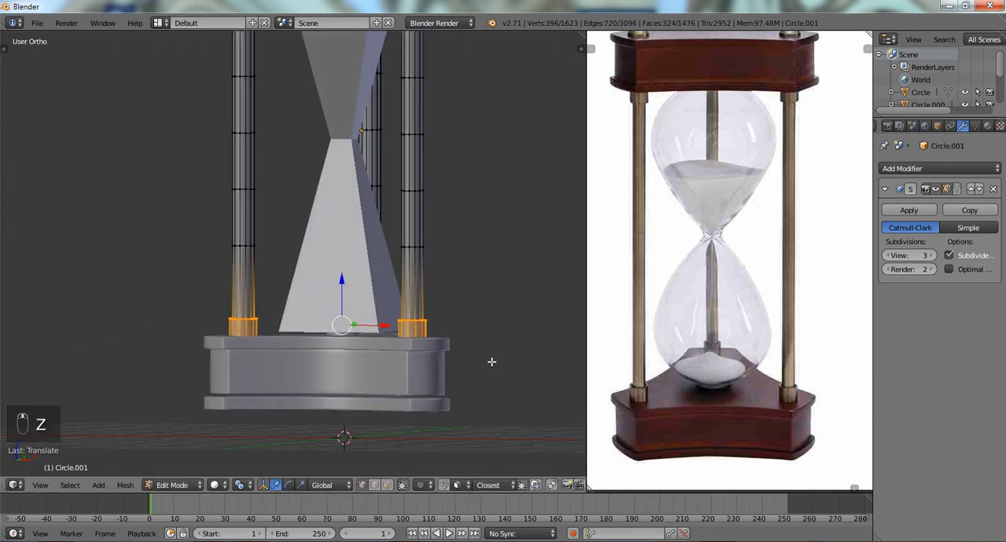
{"action": "scroll", "coordinate": [479, 357], "scroll_direction": "up", "scroll_amount": 3}
{"action": "scroll", "coordinate": [363, 254], "scroll_direction": "down", "scroll_amount": 5}
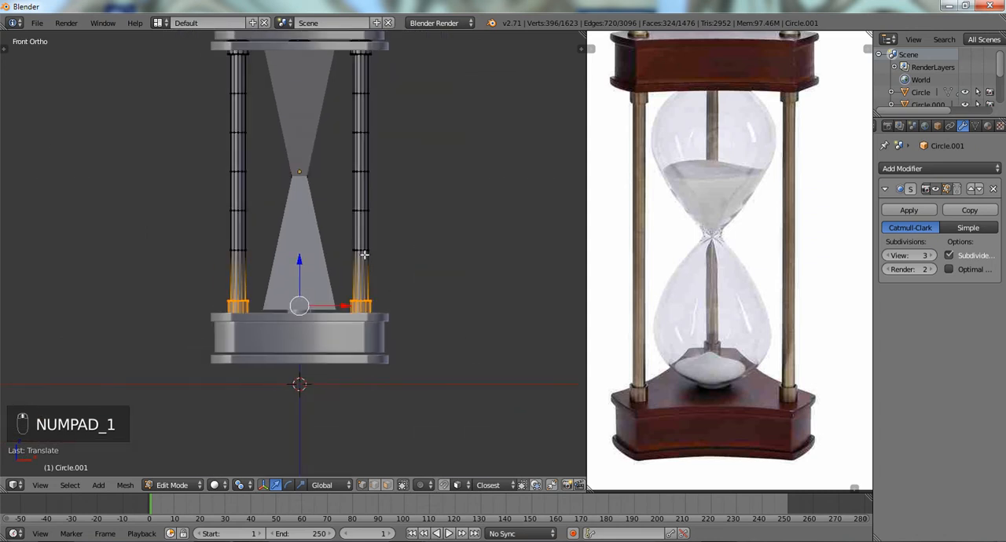
{"action": "middle_click_drag", "start_coordinate": [361, 244], "coordinate": [367, 227]}
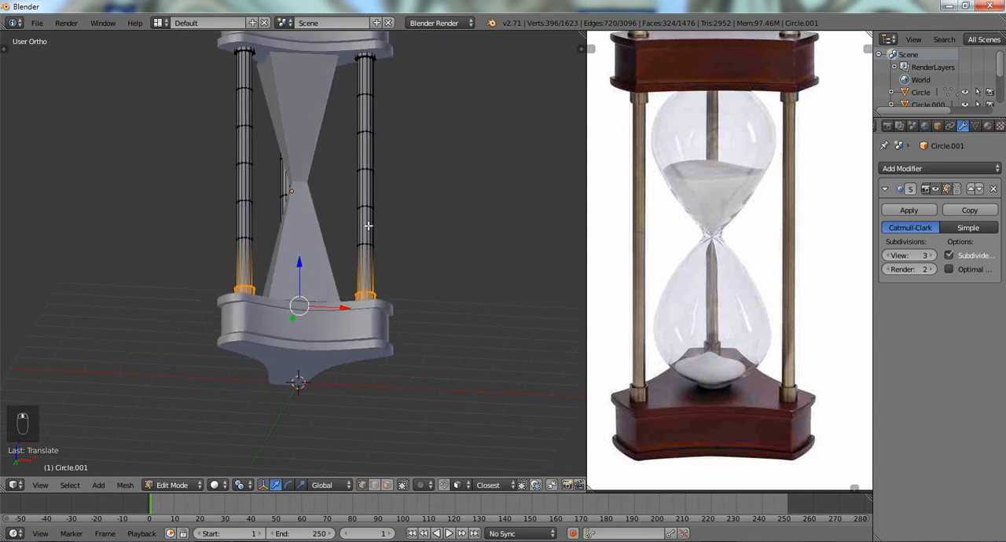
- Try to move the bulb's upper end edges down along Z in Edit Mode so both mirrored ends pull away from the holders
{"action": "key", "text": "Tab"}
{"action": "right_click", "coordinate": [289, 70]}
{"action": "key", "text": "Tab"}
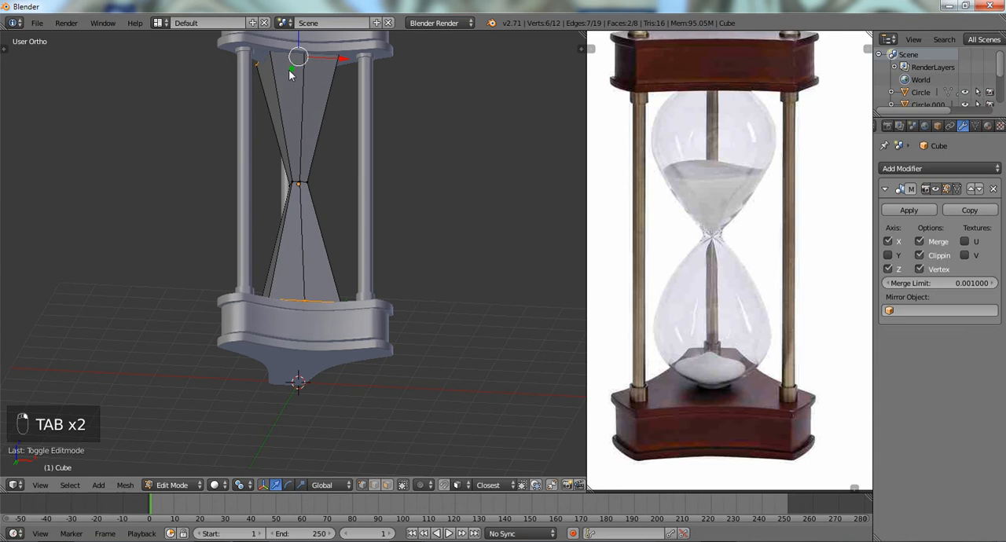
{"action": "key", "text": "g"}
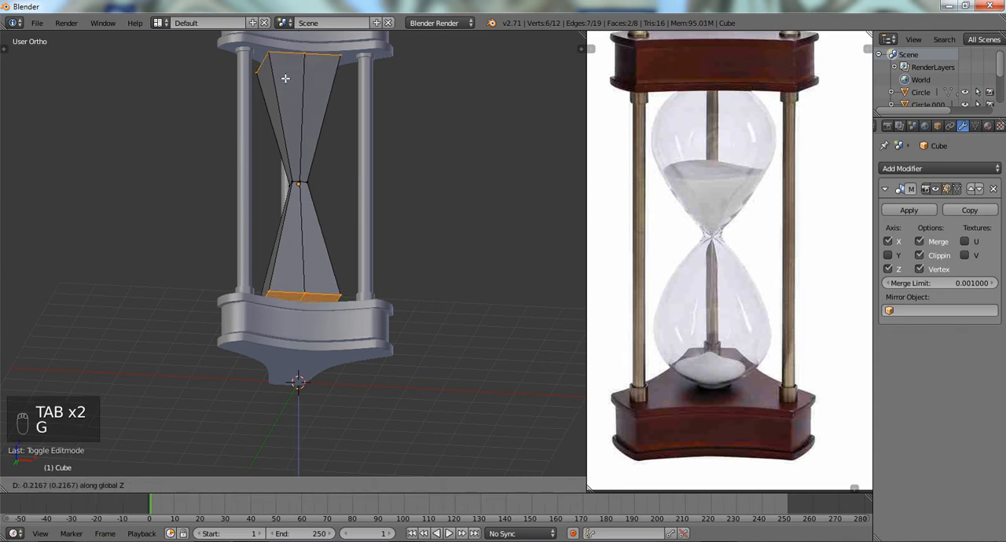
{"action": "left_click", "coordinate": [285, 79]}
{"action": "key", "text": "KP_1"}
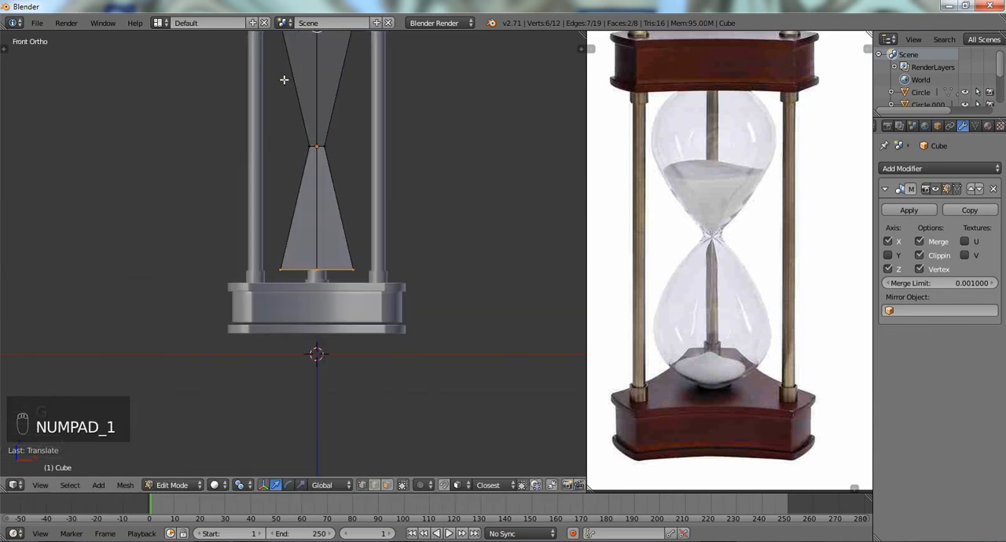
{"action": "key", "text": "KP_Decimal"}
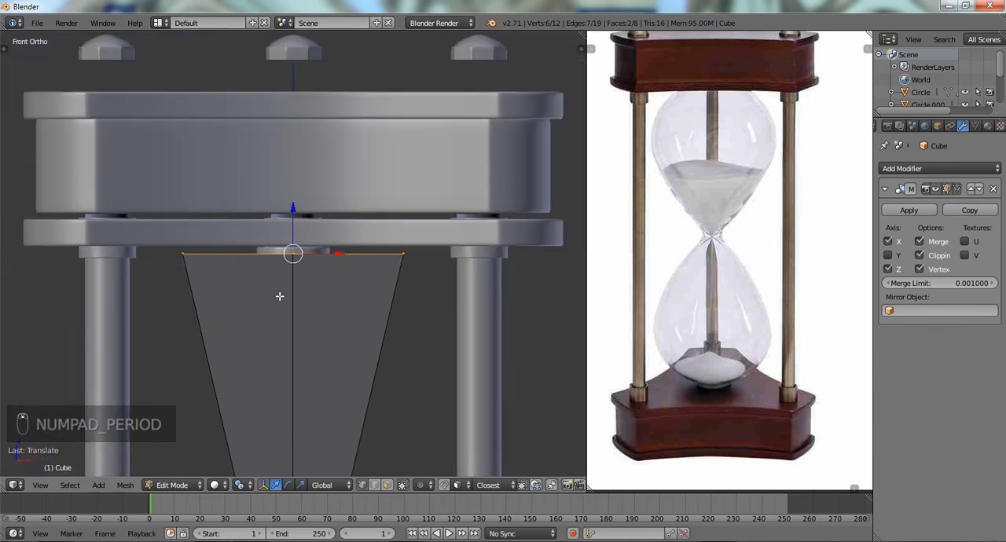
- Undo the bulb end move and the earlier downward move of the pillars' lower end caps
{"action": "scroll", "coordinate": [280, 296], "scroll_direction": "down", "scroll_amount": 2}
{"action": "key", "text": "ctrl+z"}
{"action": "key", "text": "ctrl+z"}
{"action": "key", "text": "ctrl+z"}
{"action": "key", "text": "Tab"}
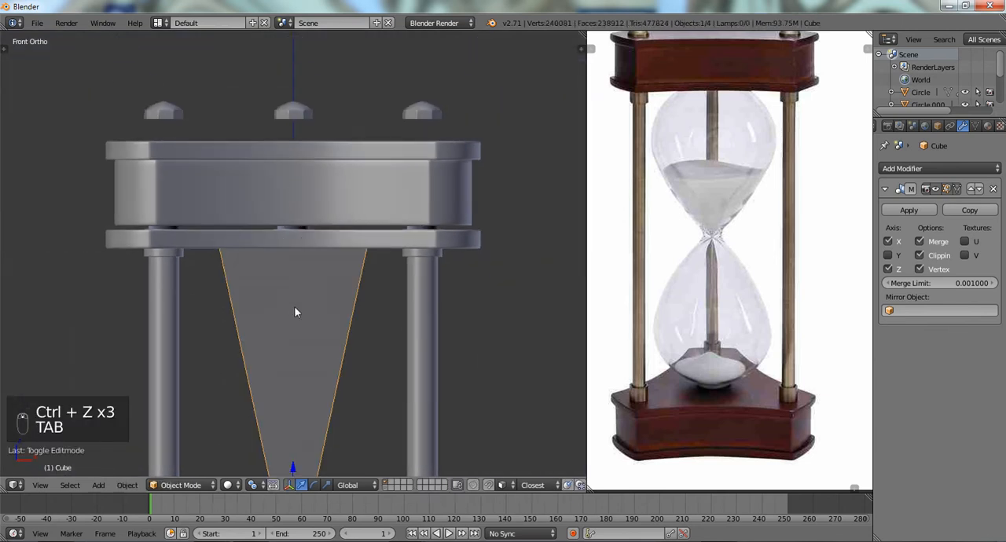
{"action": "key", "text": "ctrl+z"}
{"action": "key", "text": "ctrl+z"}
{"action": "key", "text": "ctrl+z"}
{"action": "key", "text": "ctrl+z"}
{"action": "scroll", "coordinate": [294, 305], "scroll_direction": "down", "scroll_amount": 4}
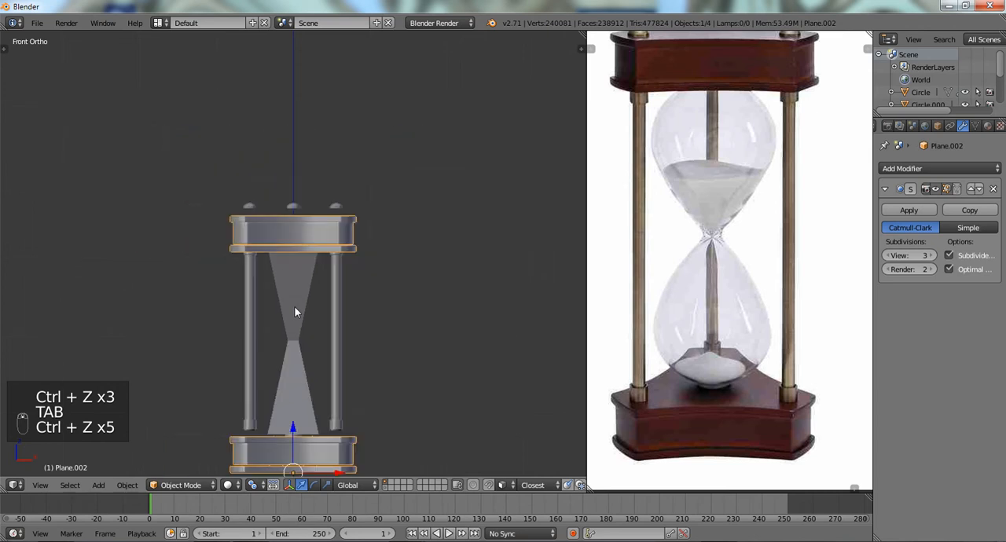
- Select the linked bottom plate of the lower base in Edit Mode and move it up about 0.079 along Z against the block
{"action": "middle_click_drag", "start_coordinate": [303, 428], "coordinate": [299, 285], "text": "shift"}
{"action": "scroll", "coordinate": [299, 284], "scroll_direction": "up", "scroll_amount": 6}
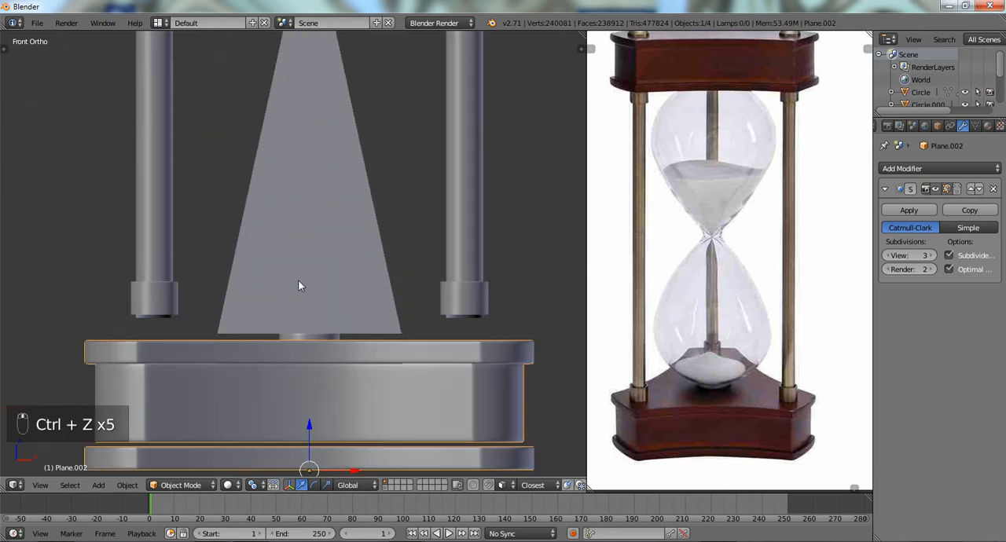
{"action": "scroll", "coordinate": [298, 281], "scroll_direction": "down", "scroll_amount": 2}
{"action": "key", "text": "Tab"}
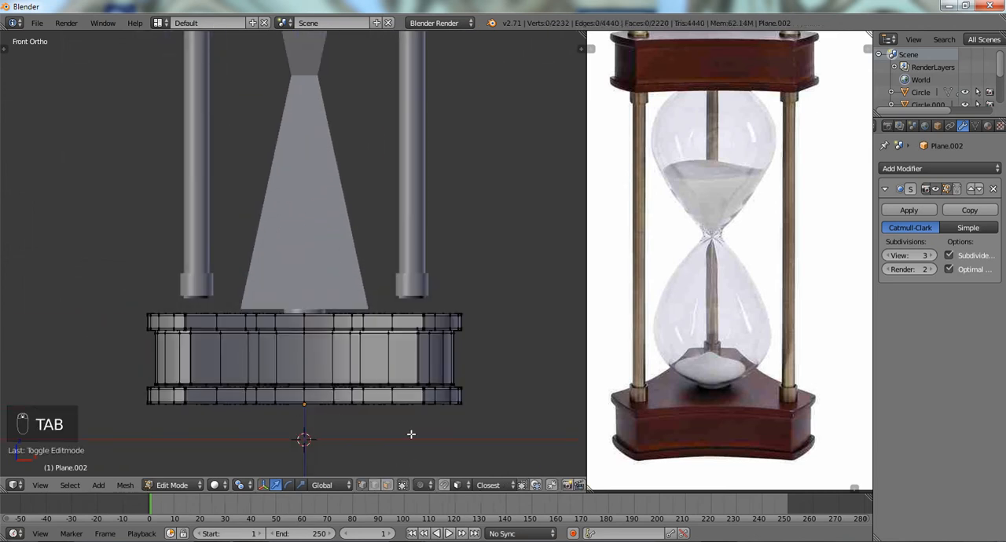
{"action": "key", "text": "l"}
{"action": "key", "text": "g"}
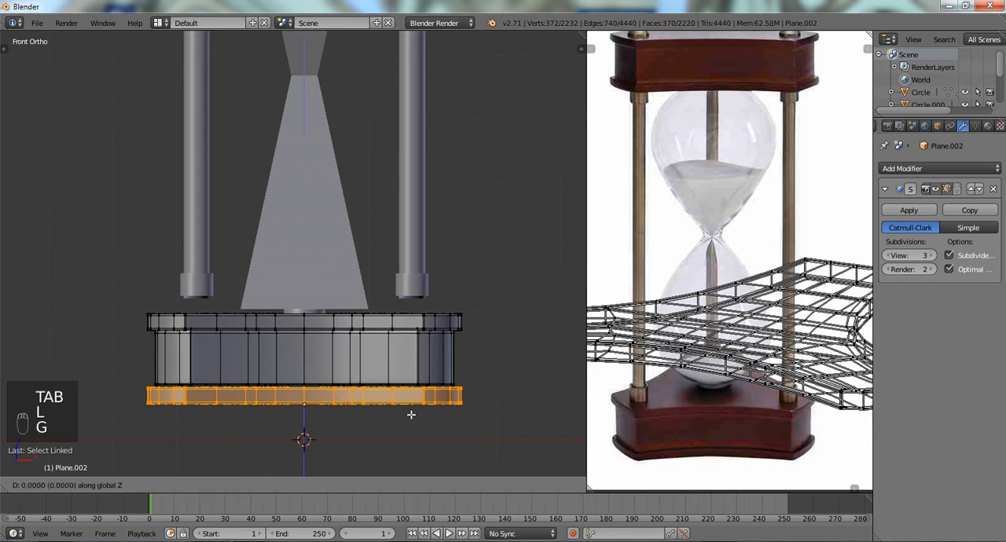
{"action": "key", "text": "z"}
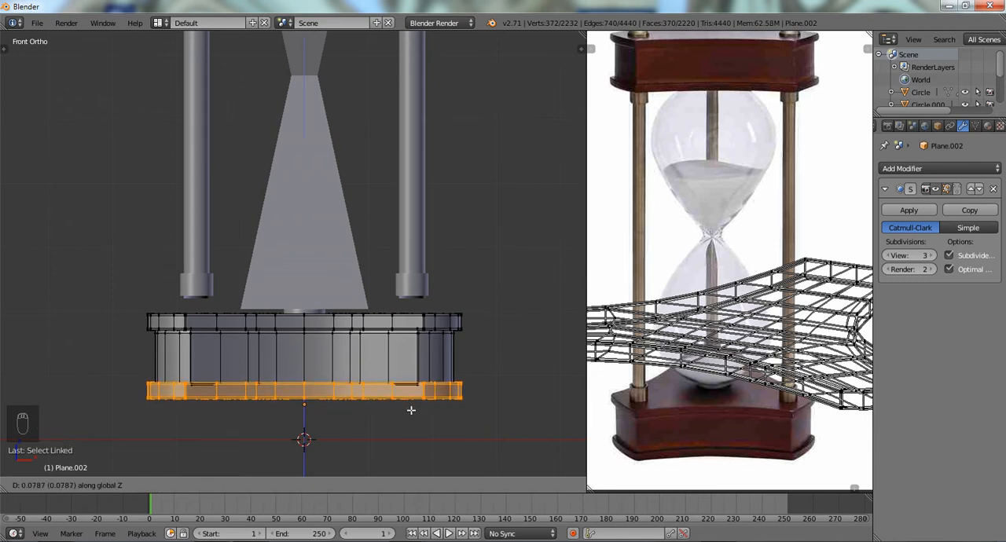
{"action": "left_click", "coordinate": [411, 409]}
{"action": "key", "text": "a"}
- Move the linked lower plate of the top holder up about 0.082 along Z against its block, and return to Object Mode
{"action": "middle_click_drag", "start_coordinate": [409, 406], "coordinate": [408, 385]}
{"action": "scroll", "coordinate": [344, 207], "scroll_direction": "down", "scroll_amount": 5}
{"action": "middle_click_drag", "start_coordinate": [319, 82], "coordinate": [318, 185], "text": "shift"}
{"action": "scroll", "coordinate": [362, 267], "scroll_direction": "up", "scroll_amount": 5}
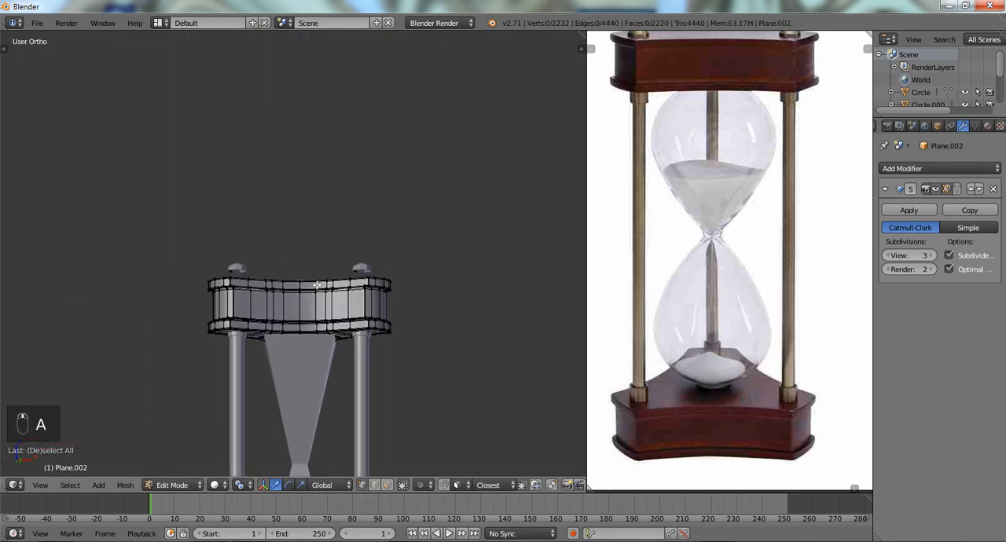
{"action": "key", "text": "KP_1"}
{"action": "scroll", "coordinate": [318, 315], "scroll_direction": "up", "scroll_amount": 3}
{"action": "middle_click_drag", "start_coordinate": [326, 380], "coordinate": [322, 346], "text": "shift"}
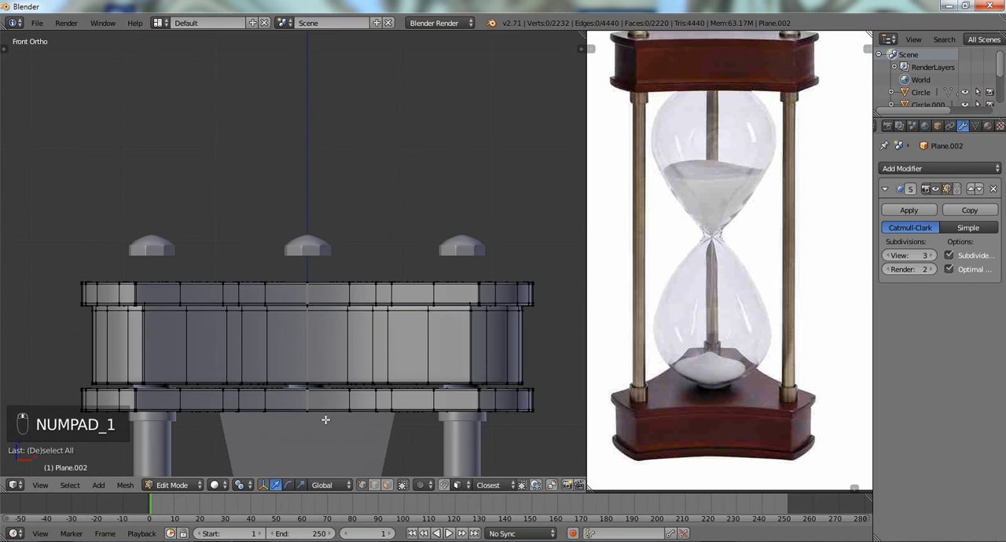
{"action": "key", "text": "l"}
{"action": "key", "text": "g"}
{"action": "key", "text": "z"}
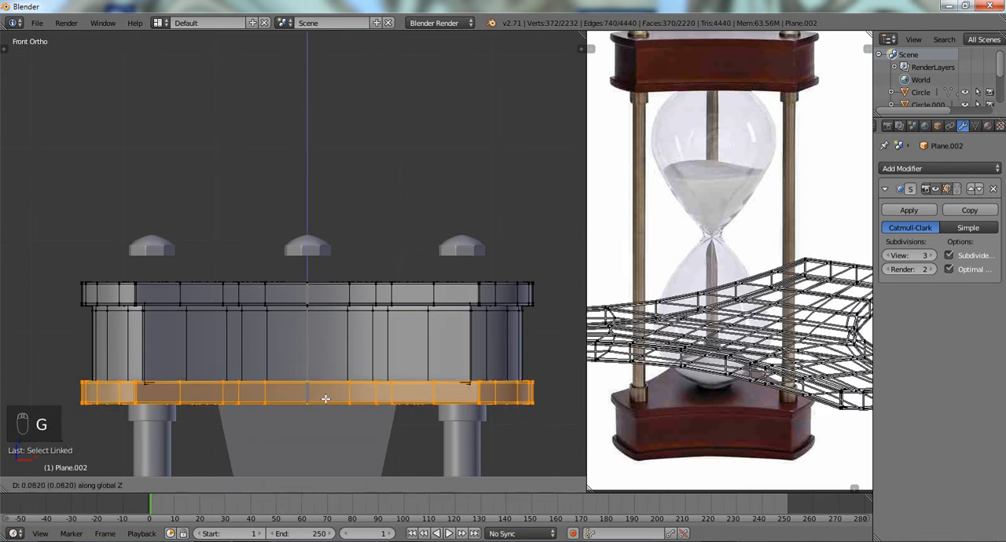
{"action": "left_click", "coordinate": [326, 399]}
{"action": "key", "text": "z"}
{"action": "key", "text": "Tab"}
{"action": "key", "text": "z"}
{"action": "scroll", "coordinate": [323, 400], "scroll_direction": "down", "scroll_amount": 4}
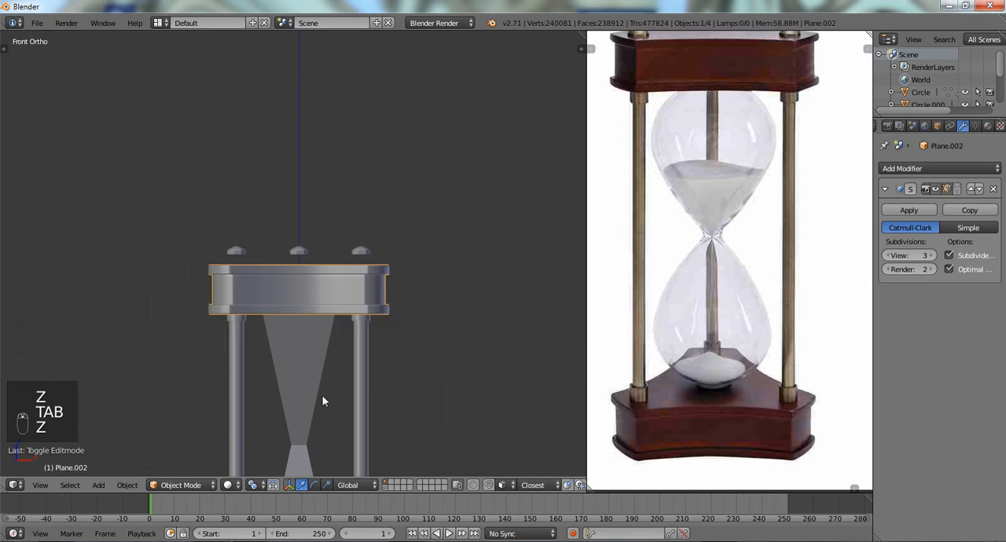
- Select the glass bulb and open its mesh in Edit Mode
{"action": "scroll", "coordinate": [323, 251], "scroll_direction": "up", "scroll_amount": 2}
{"action": "right_click", "coordinate": [307, 247]}
{"action": "key", "text": "Tab"}
{"action": "scroll", "coordinate": [307, 246], "scroll_direction": "up", "scroll_amount": 3}
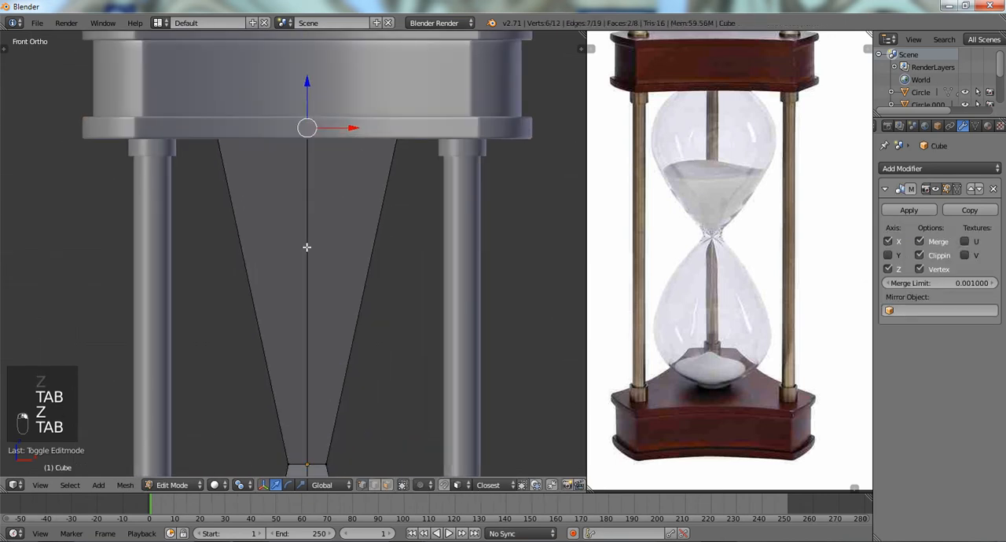
{"action": "key", "text": "ctrl+r"}
{"action": "left_click", "coordinate": [306, 247]}
{"action": "key", "text": "ctrl+z"}
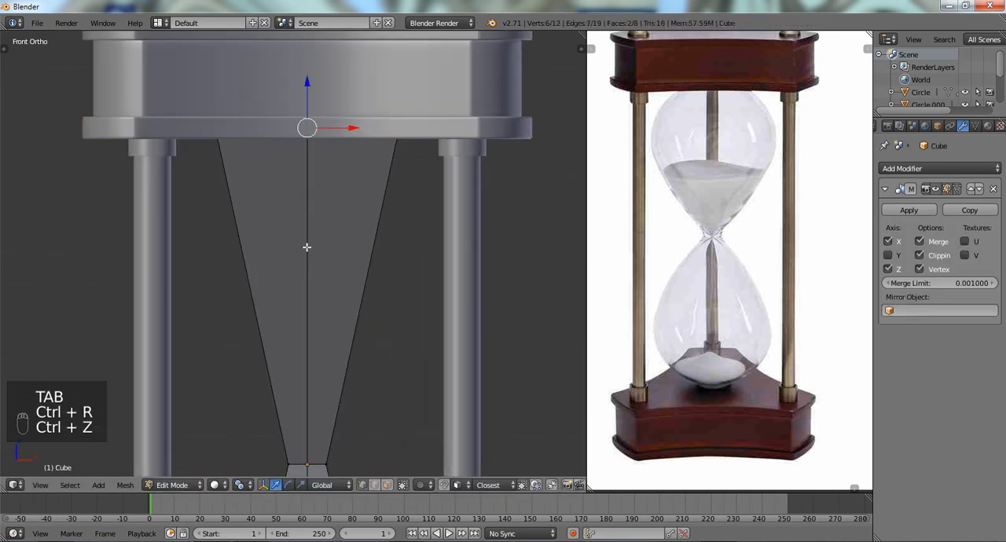
- Add a horizontal loop cut halfway up the upper bulb and scale it outward
{"action": "key", "text": "ctrl+r"}
{"action": "left_click", "coordinate": [306, 247]}
{"action": "right_click", "coordinate": [307, 247]}
{"action": "key", "text": "s"}
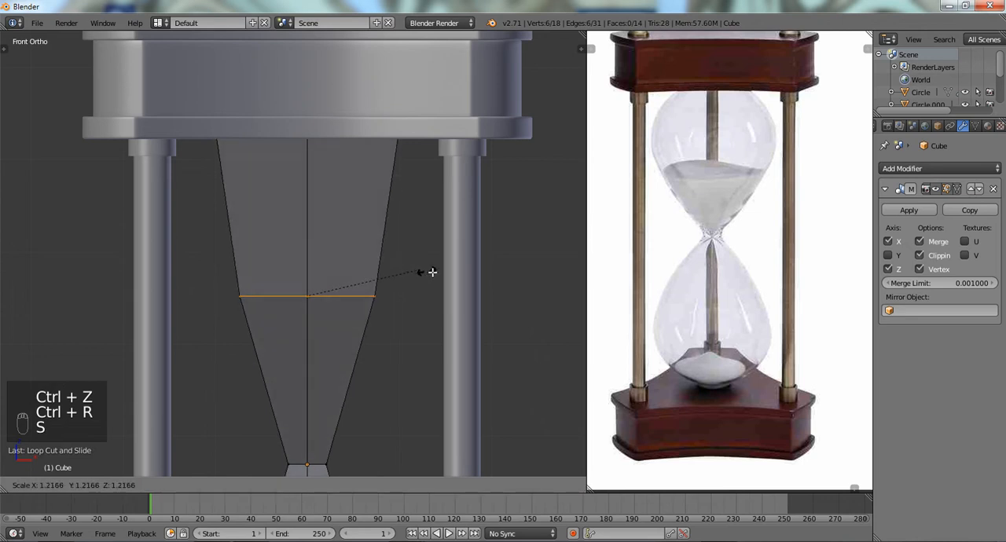
{"action": "left_click", "coordinate": [438, 267]}
- Add a loop cut between the bulb's middle loop and its upper end, and scale it wider than the upper end
{"action": "key", "text": "ctrl+r"}
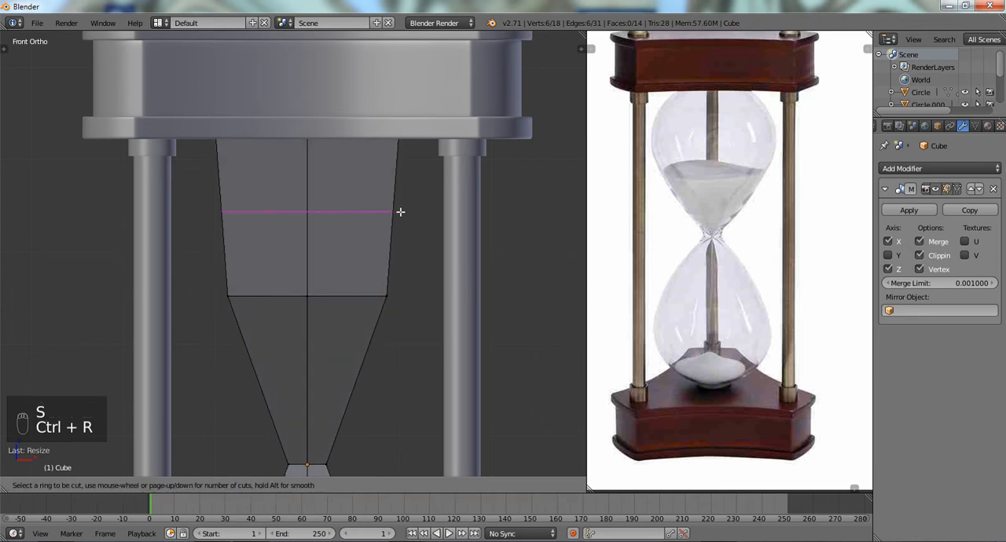
{"action": "left_click", "coordinate": [400, 211]}
{"action": "right_click", "coordinate": [399, 210]}
{"action": "key", "text": "s"}
{"action": "left_click", "coordinate": [451, 235]}
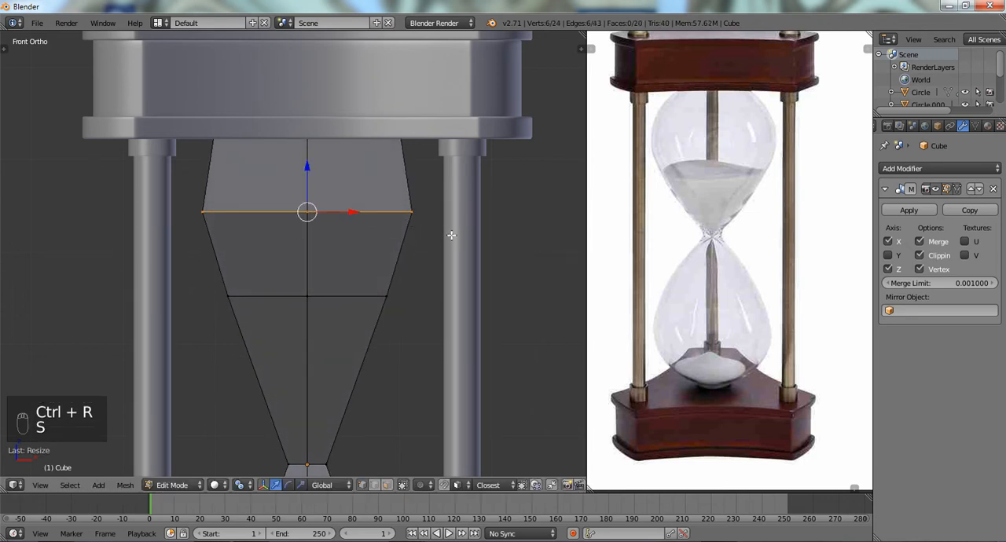
- Add another loop cut just under the bulb's upper end and scale it slightly outward to round the shoulder
{"action": "key", "text": "ctrl+r"}
{"action": "left_click", "coordinate": [406, 176]}
{"action": "right_click", "coordinate": [406, 176]}
{"action": "key", "text": "s"}
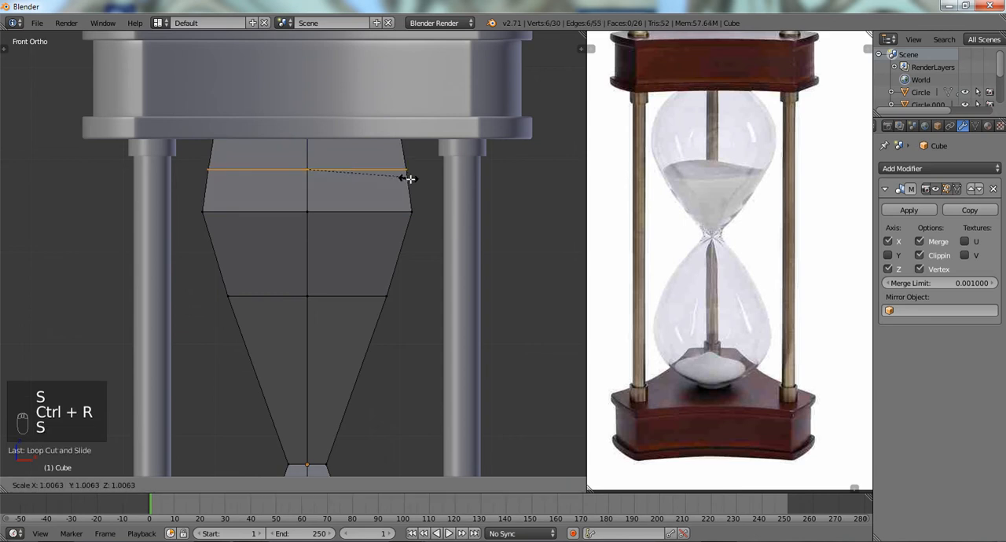
{"action": "left_click", "coordinate": [411, 180]}
- Try widening the bulb's middle loop on its own, and undo that scaling
{"action": "right_click", "coordinate": [348, 296], "text": "alt"}
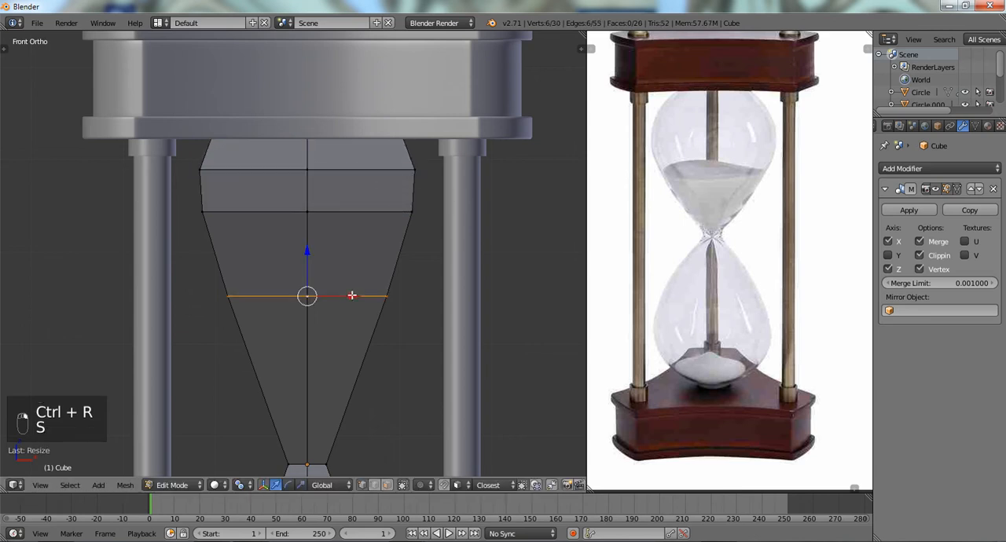
{"action": "key", "text": "s"}
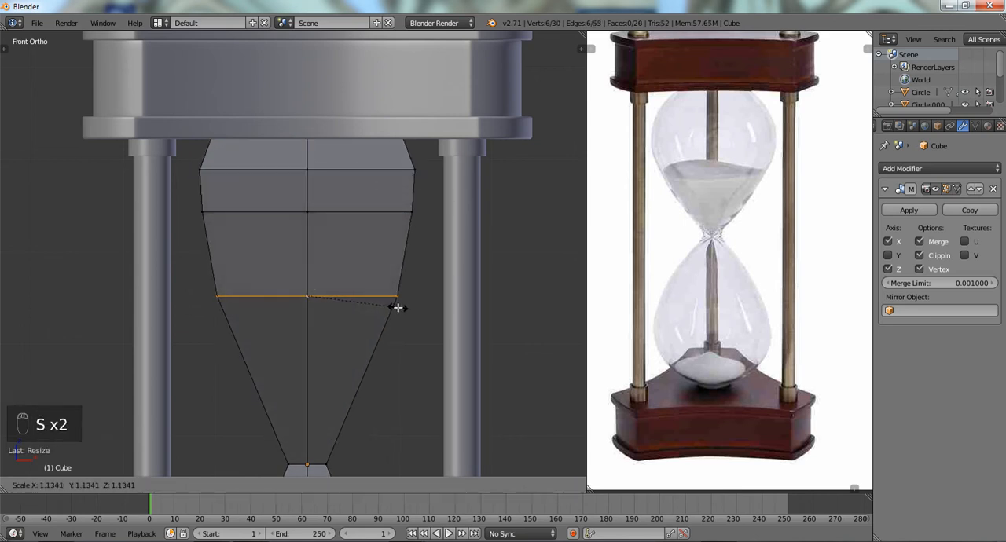
{"action": "left_click", "coordinate": [395, 308]}
{"action": "key", "text": "ctrl+r"}
{"action": "key", "text": "ctrl+z"}
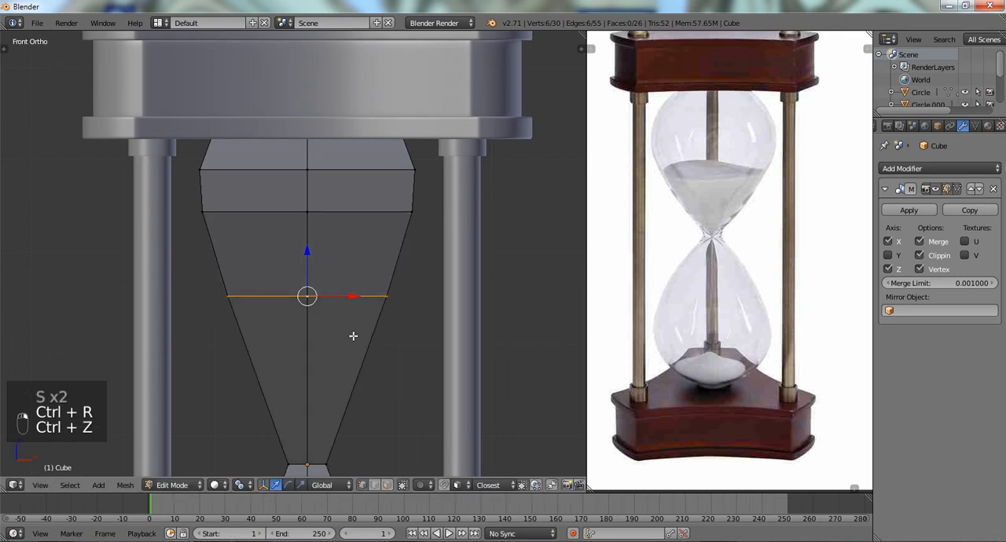
- Add a loop cut between the bulb's middle loop and the neck, and scale it outward
{"action": "key", "text": "ctrl+r"}
{"action": "left_click", "coordinate": [357, 339]}
{"action": "middle_click_drag", "start_coordinate": [370, 353], "coordinate": [372, 276], "text": "shift"}
{"action": "key", "text": "s"}
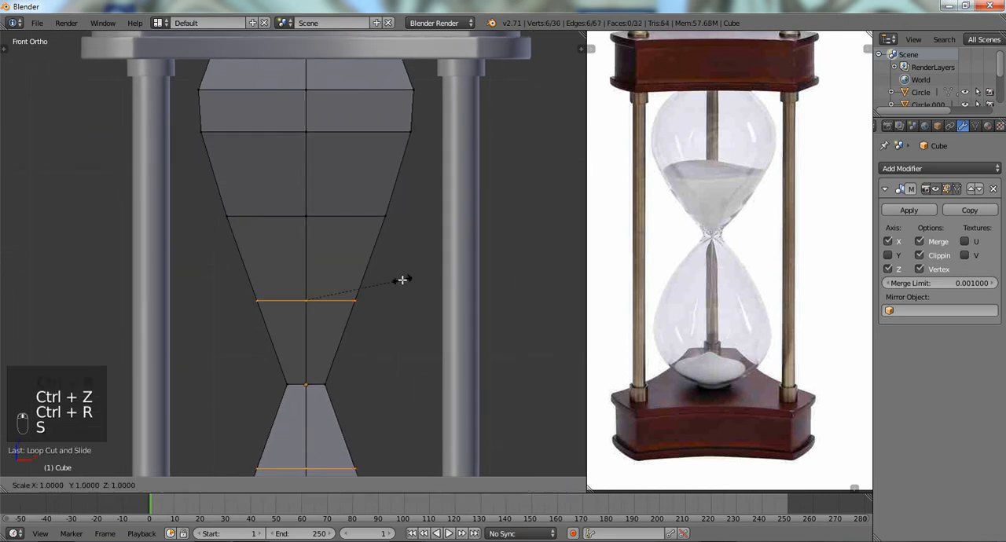
{"action": "left_click", "coordinate": [423, 282]}
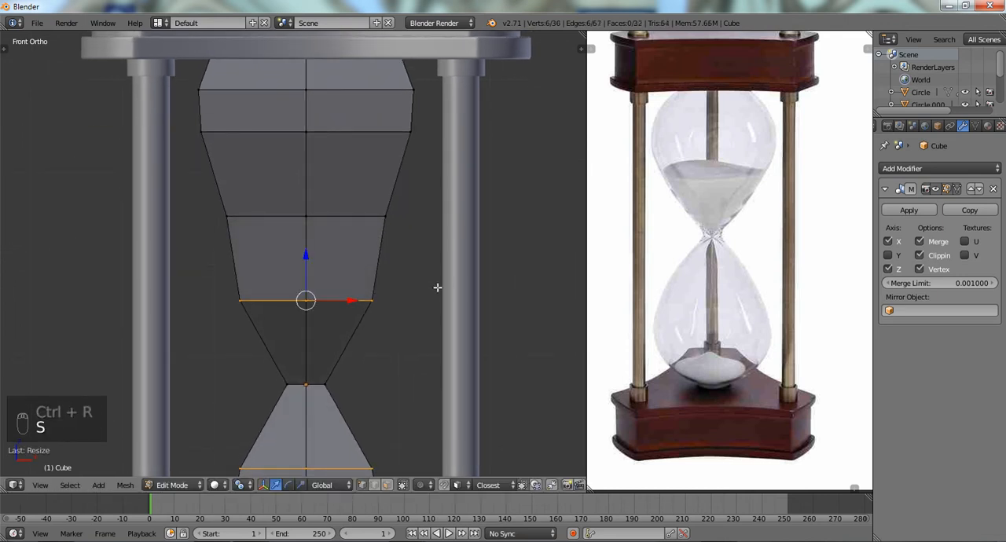
- Select the bulb's middle loop and scale it outward to even out the curve
{"action": "right_click", "coordinate": [366, 217], "text": "alt"}
{"action": "key", "text": "s"}
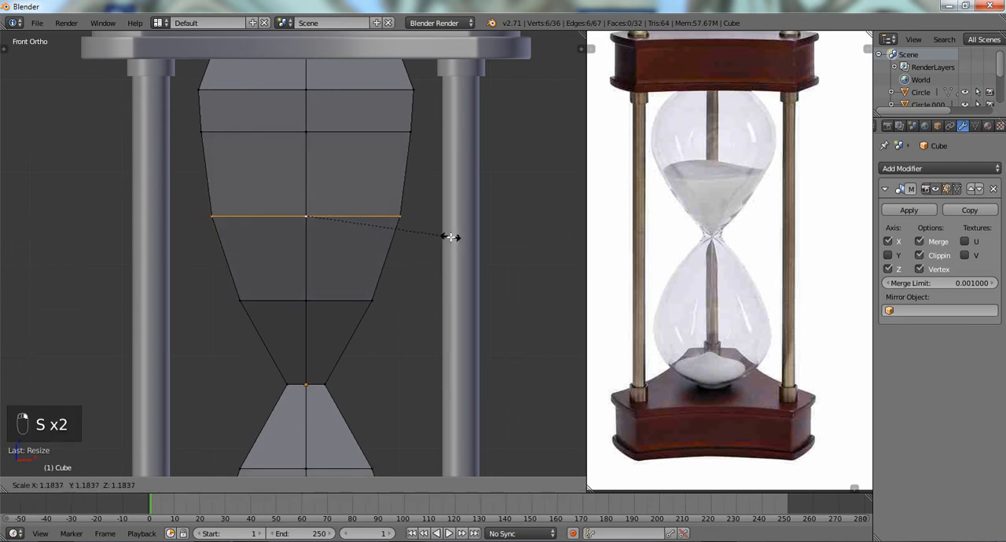
{"action": "left_click", "coordinate": [444, 235]}
- Add a lengthwise loop cut to the bulb mesh
{"action": "middle_click_drag", "start_coordinate": [417, 233], "coordinate": [383, 222]}
{"action": "key", "text": "ctrl+r"}
{"action": "left_click", "coordinate": [361, 226]}
{"action": "left_click", "coordinate": [361, 226]}
{"action": "scroll", "coordinate": [360, 225], "scroll_direction": "down", "scroll_amount": 4}
- Select the whole bulb mesh, apply Smooth Vertex three times, check its shape in wireframe and solid view, and deselect it
{"action": "key", "text": "a"}
{"action": "key", "text": "a"}
{"action": "key", "text": "a"}
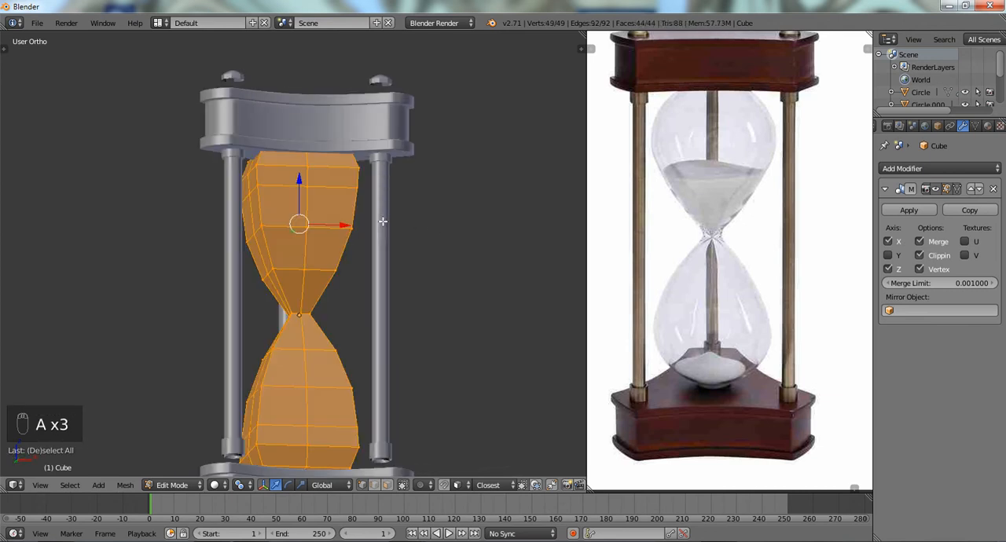
{"action": "key", "text": "q"}
{"action": "key", "text": "KP_1"}
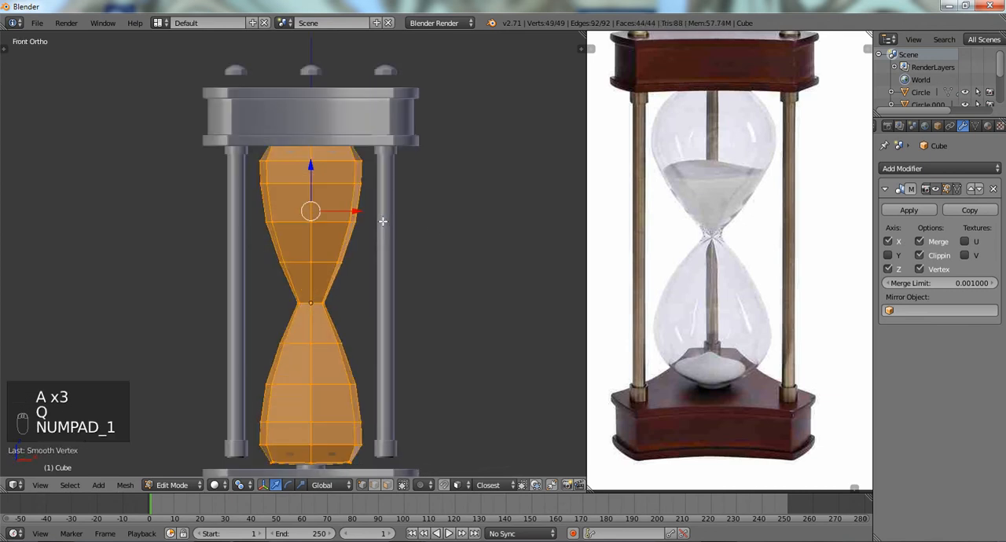
{"action": "key", "text": "q"}
{"action": "scroll", "coordinate": [356, 205], "scroll_direction": "up", "scroll_amount": 3}
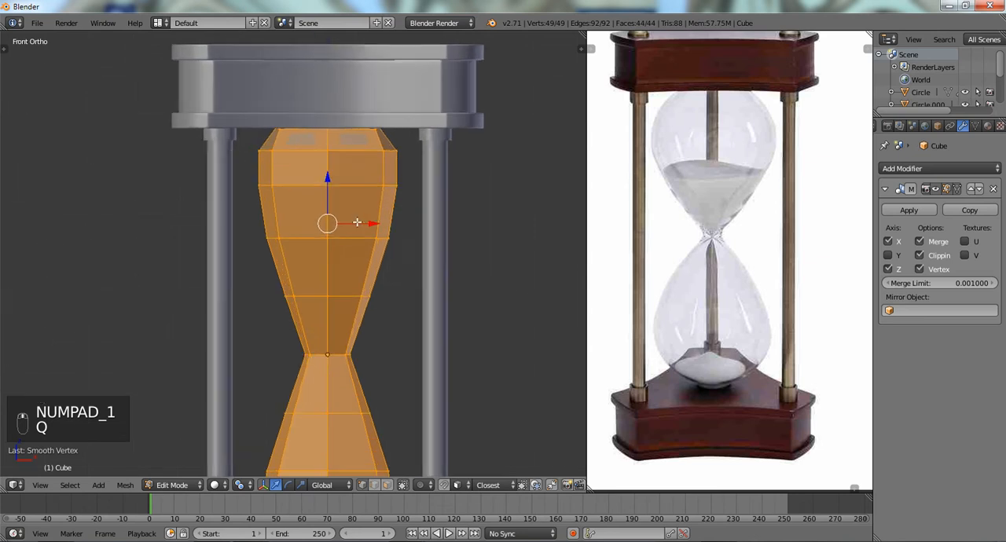
{"action": "key", "text": "q"}
{"action": "key", "text": "z"}
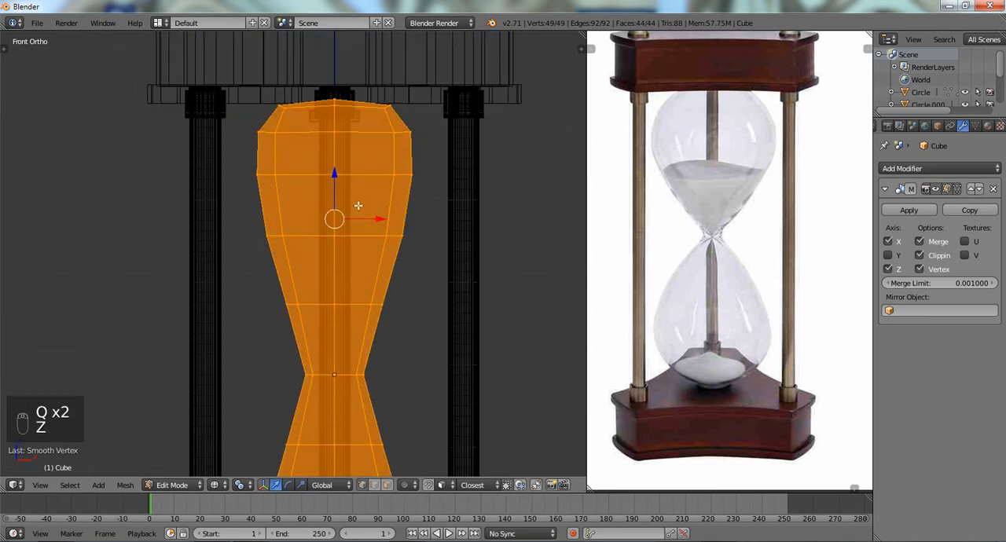
{"action": "key", "text": "z"}
{"action": "scroll", "coordinate": [359, 205], "scroll_direction": "down", "scroll_amount": 3}
{"action": "scroll", "coordinate": [351, 260], "scroll_direction": "up", "scroll_amount": 1}
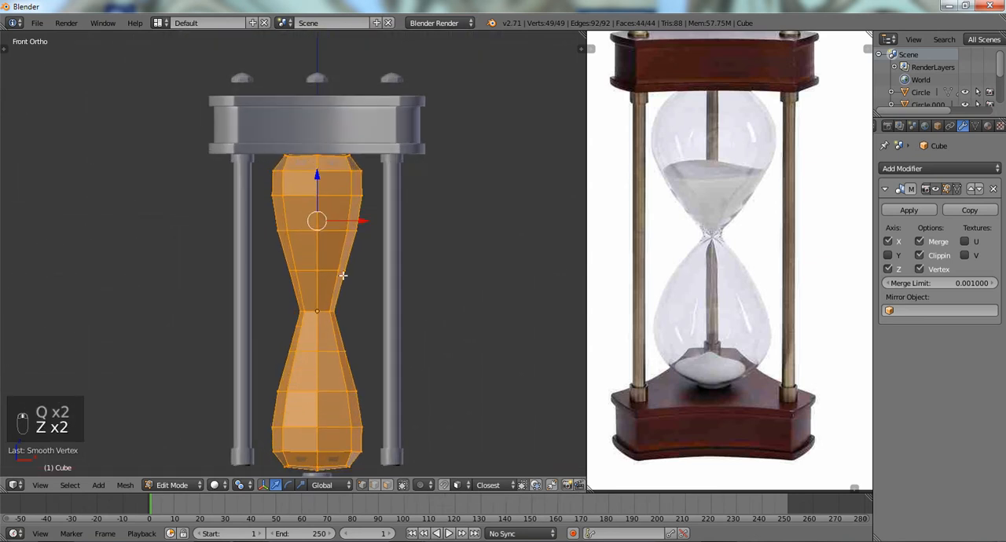
{"action": "key", "text": "a"}
- Add a level 1 Subdivision Surface modifier to the bulb and scale its middle loop outward
{"action": "scroll", "coordinate": [343, 275], "scroll_direction": "up", "scroll_amount": 3}
{"action": "right_click", "coordinate": [349, 220], "text": "alt"}
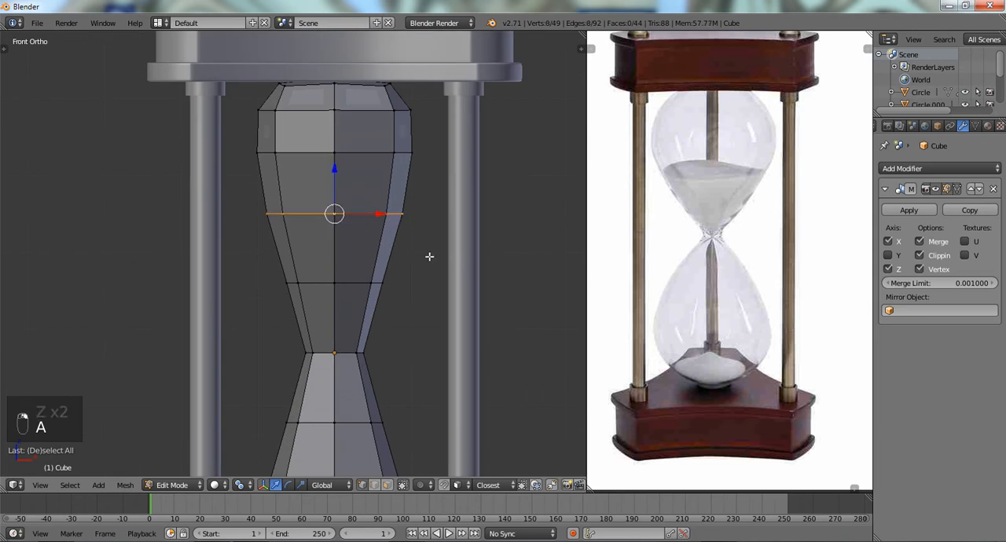
{"action": "key", "text": "ctrl+1"}
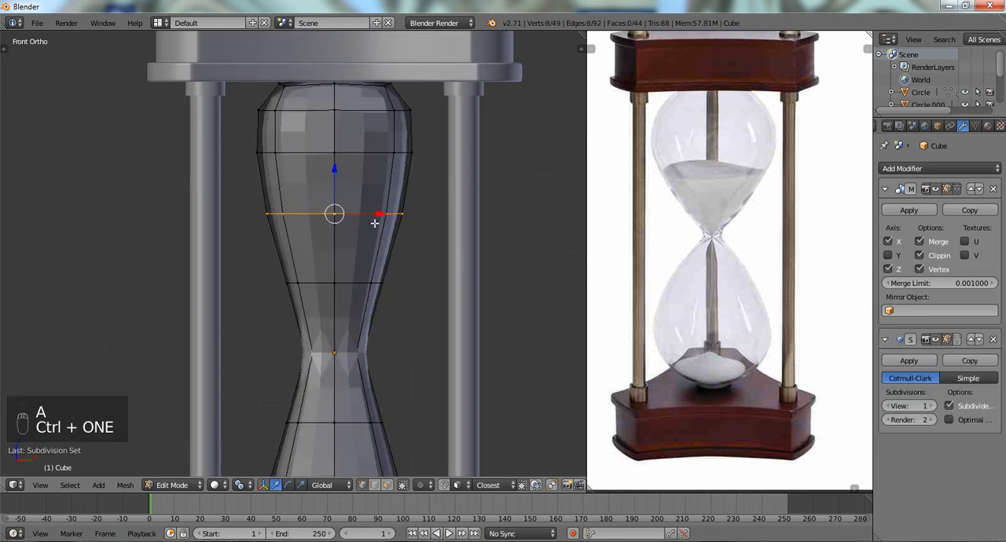
{"action": "key", "text": "s"}
{"action": "left_click", "coordinate": [471, 226]}
- Scale the bulb's middle loop and the loop above it outward
{"action": "key", "text": "s"}
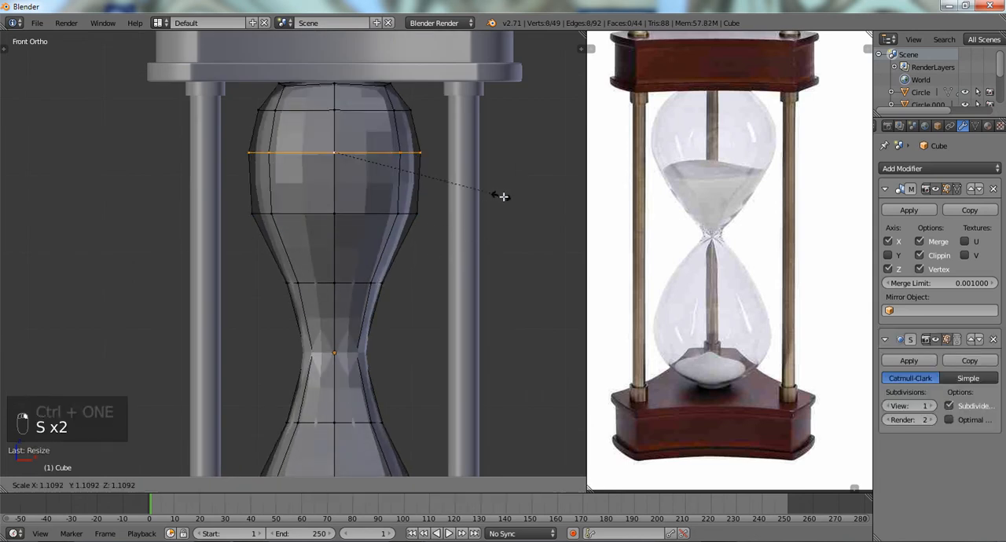
{"action": "left_click", "coordinate": [514, 202]}
- Enable proportional editing and try to scale the loop near the top of the bulb outward
{"action": "right_click", "coordinate": [354, 115], "text": "alt"}
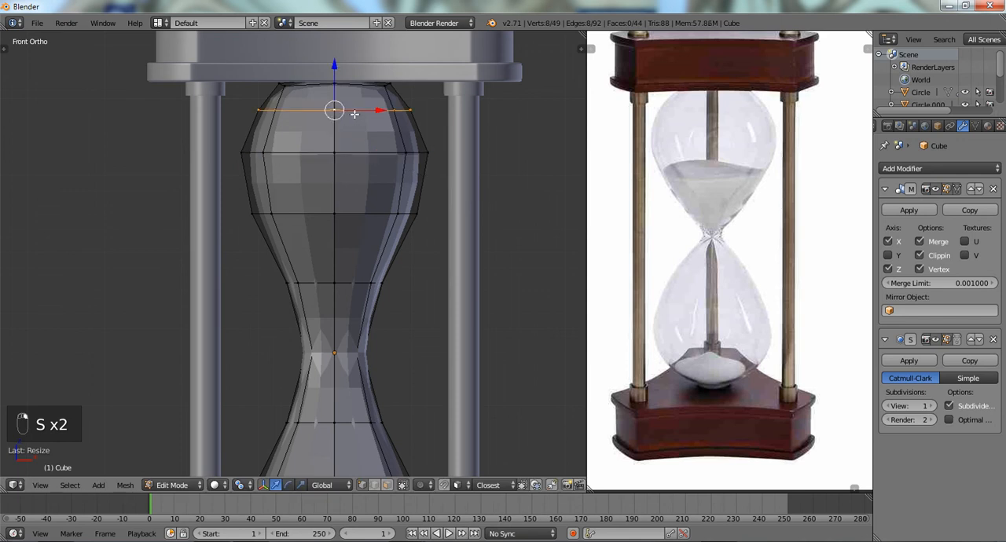
{"action": "key", "text": "s"}
{"action": "left_click", "coordinate": [457, 136]}
{"action": "key", "text": "o"}
{"action": "key", "text": "s"}
{"action": "scroll", "coordinate": [458, 134], "scroll_direction": "up", "scroll_amount": 5}
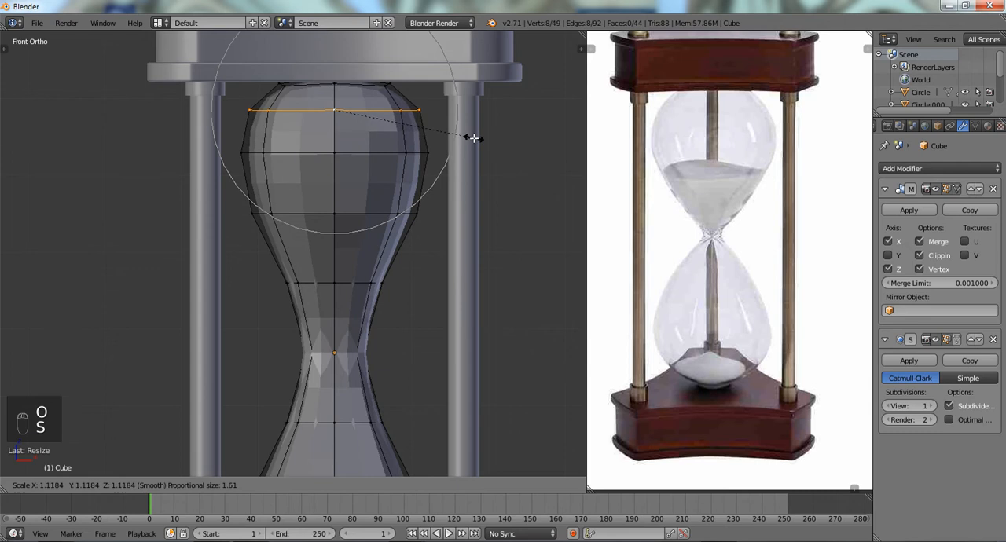
{"action": "left_click", "coordinate": [473, 137]}
- Select the whole top section of the upper bulb and scale it outward with proportional editing
{"action": "key", "text": "z"}
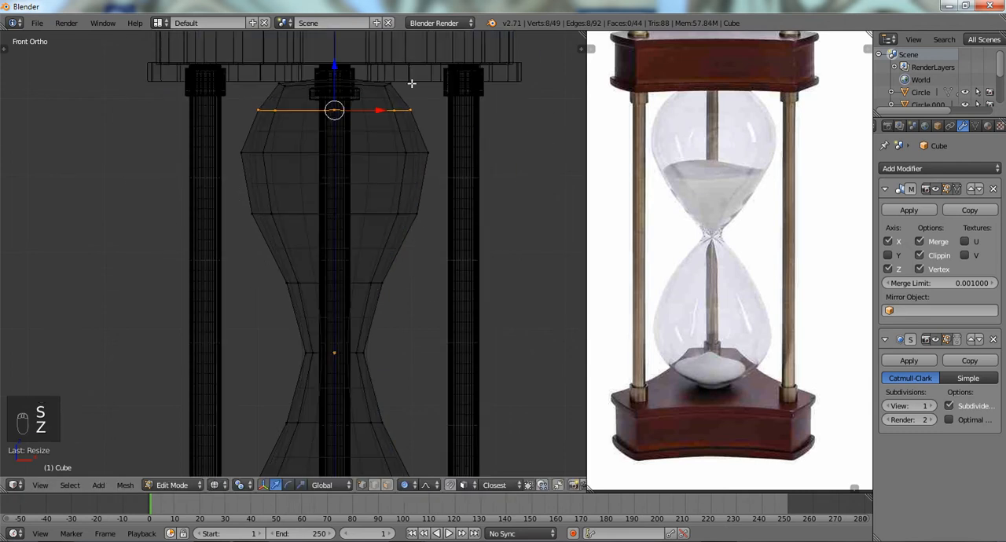
{"action": "mouse_move", "coordinate": [442, 67]}
{"action": "left_mouse_down", "text": "ctrl"}
{"action": "mouse_move", "coordinate": [243, 83]}
{"action": "mouse_move", "coordinate": [439, 121]}
{"action": "left_mouse_up", "text": "ctrl"}
{"action": "key", "text": "z"}
{"action": "key", "text": "s"}
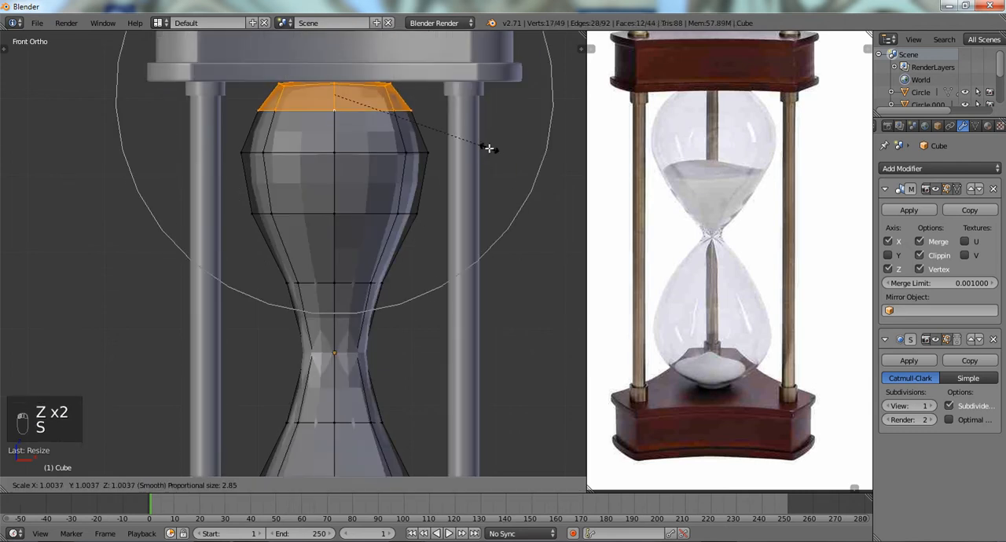
{"action": "left_click", "coordinate": [510, 147]}
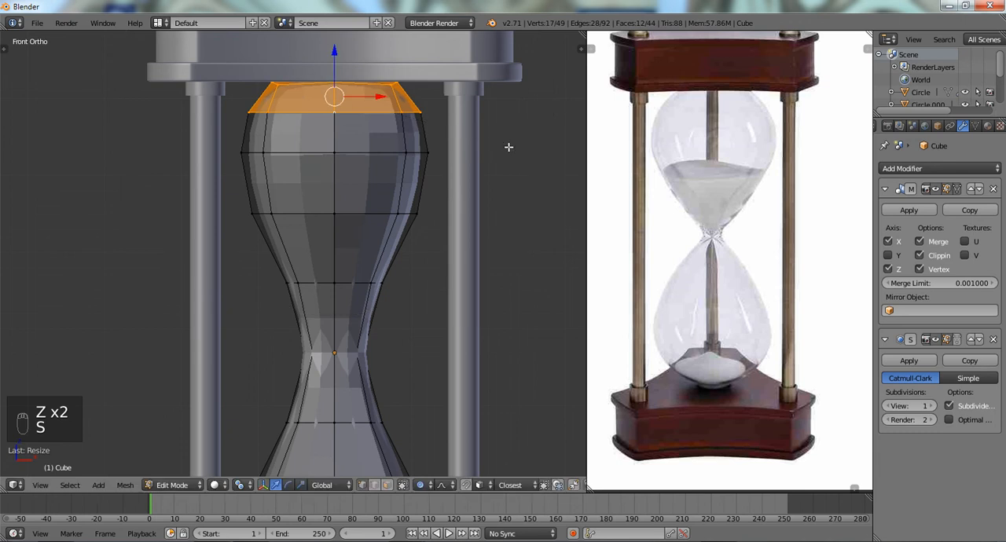
- Scale the loop near the bulb's top and the loop just below it further outward to round the shoulder
{"action": "key", "text": "a"}
{"action": "key", "text": "z"}
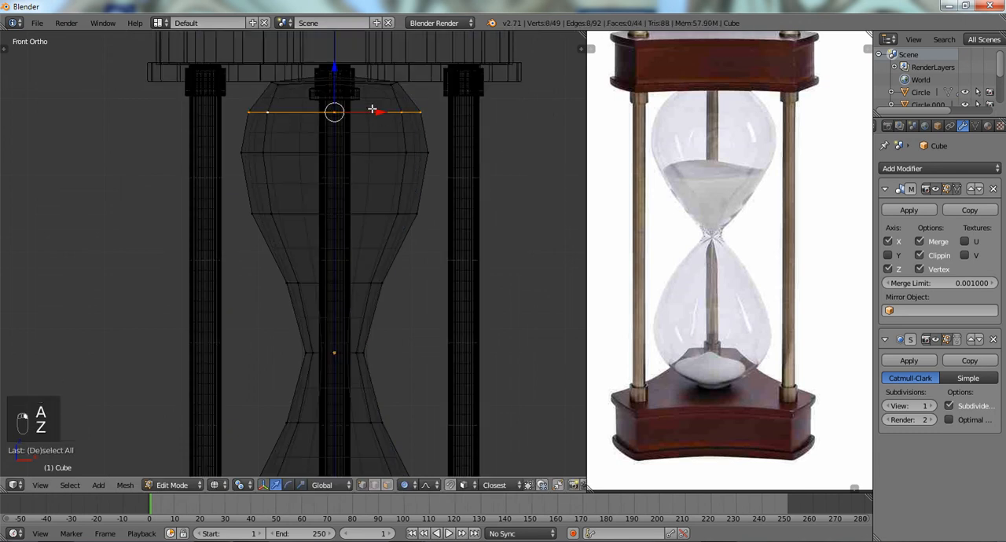
{"action": "key", "text": "s"}
{"action": "scroll", "coordinate": [485, 149], "scroll_direction": "up", "scroll_amount": 4}
{"action": "left_click", "coordinate": [492, 149]}
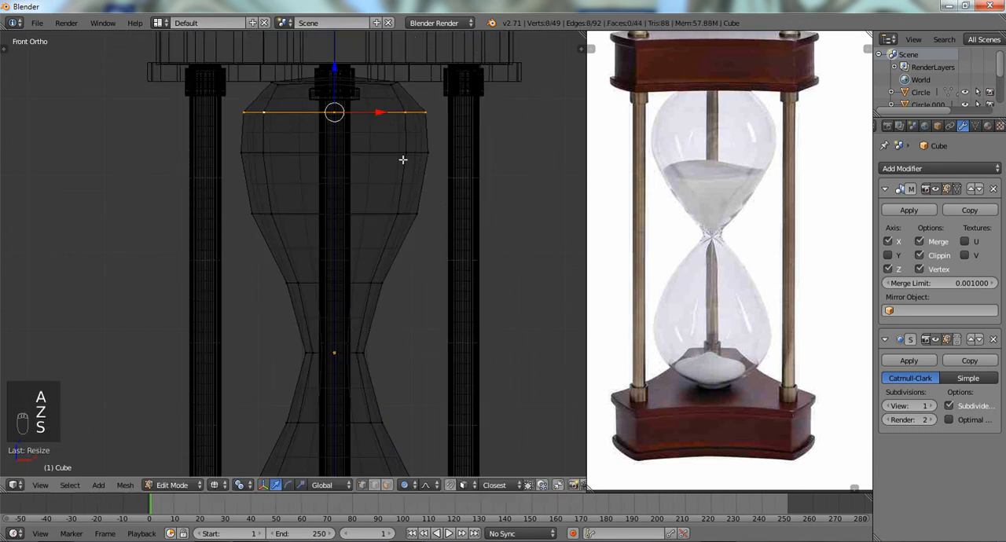
{"action": "right_click", "coordinate": [415, 159], "text": "alt"}
{"action": "right_click", "coordinate": [381, 150], "text": "alt"}
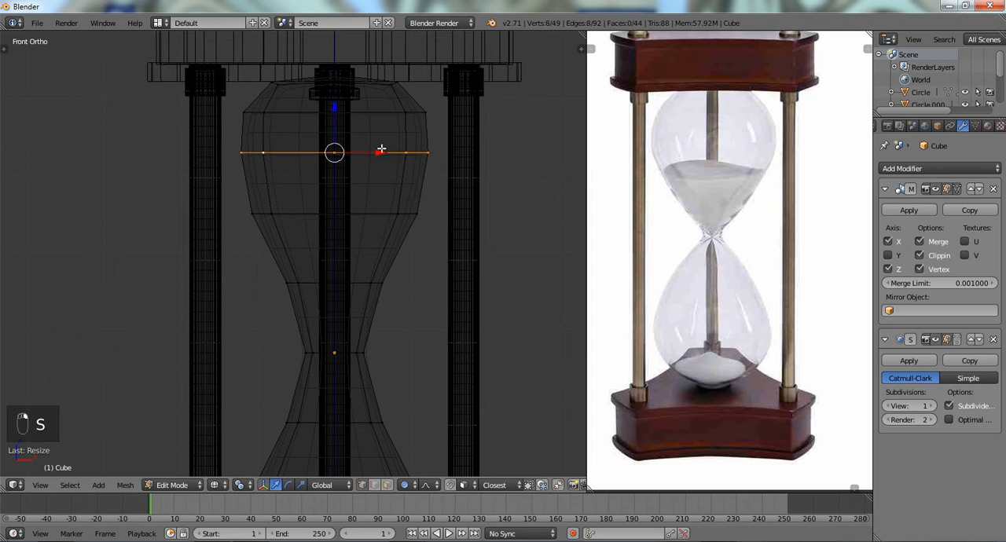
{"action": "key", "text": "s"}
{"action": "left_click", "coordinate": [520, 179]}
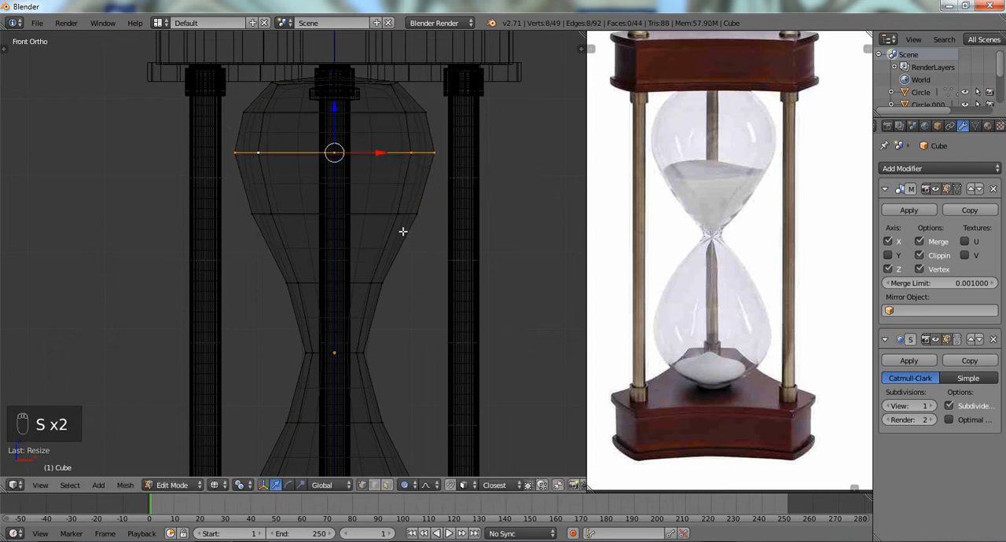
- Scale the loop above the bulb's neck and the next loop above it outward to fill the lower curve
{"action": "key", "text": "z"}
{"action": "middle_click_drag", "start_coordinate": [374, 264], "coordinate": [380, 202], "text": "shift"}
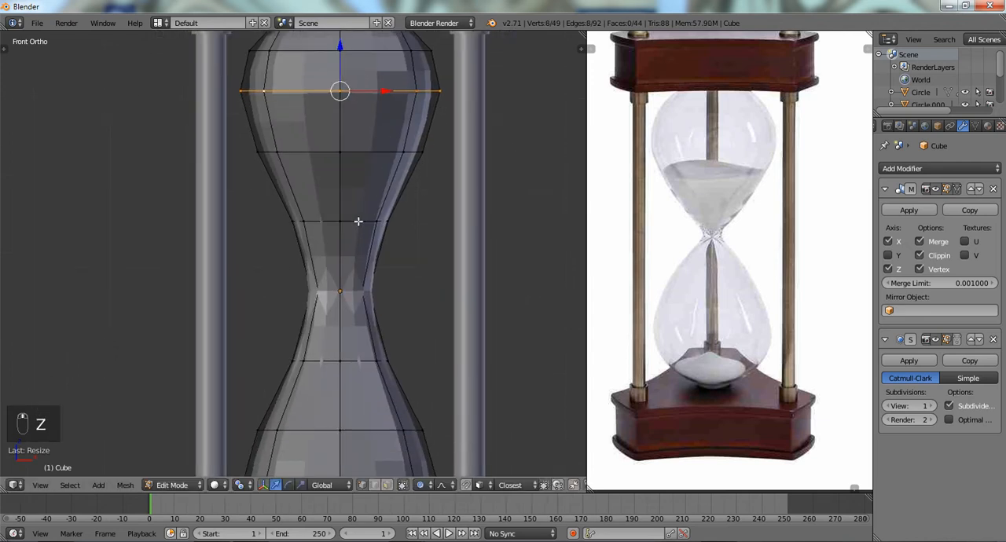
{"action": "right_click", "coordinate": [357, 221], "text": "alt"}
{"action": "key", "text": "s"}
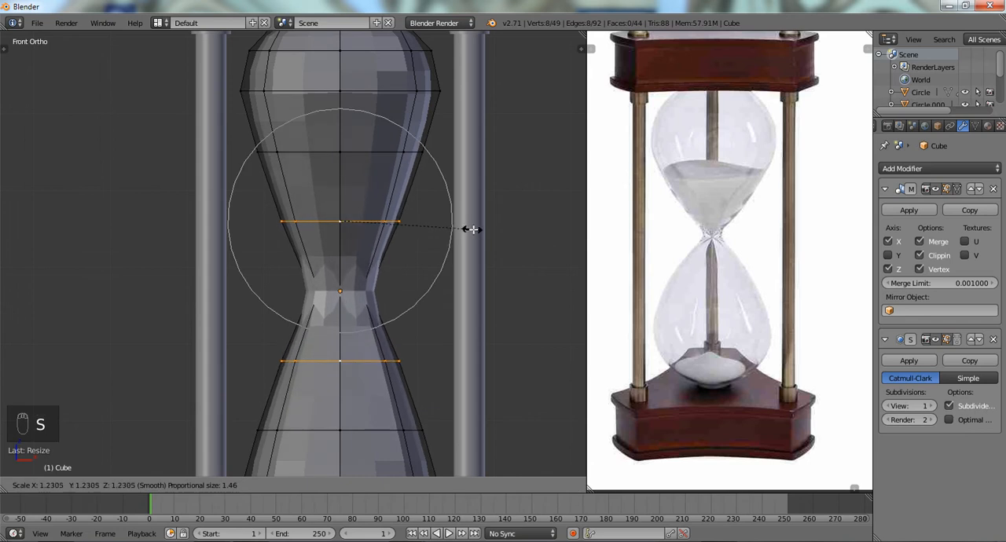
{"action": "left_click", "coordinate": [476, 229]}
{"action": "right_click", "coordinate": [383, 154], "text": "alt"}
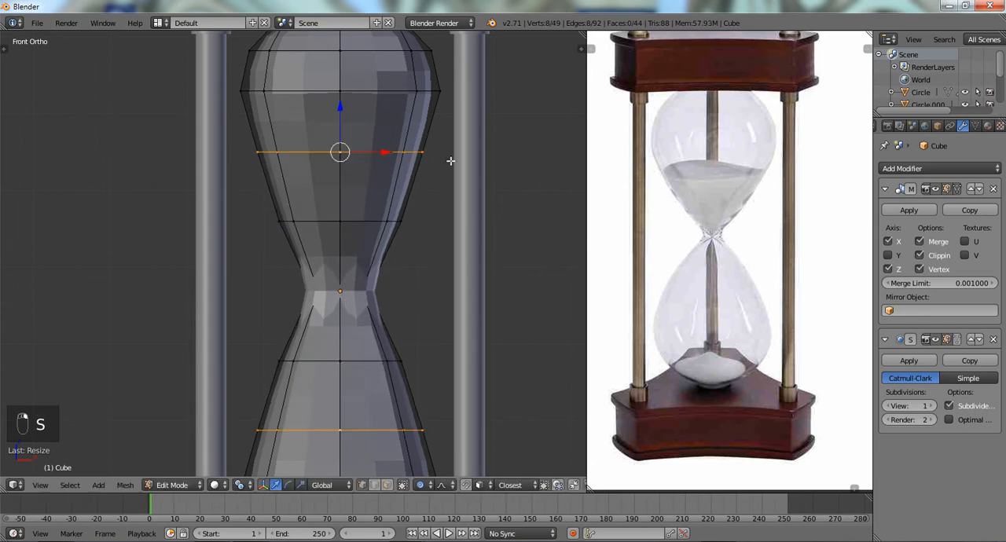
{"action": "key", "text": "s"}
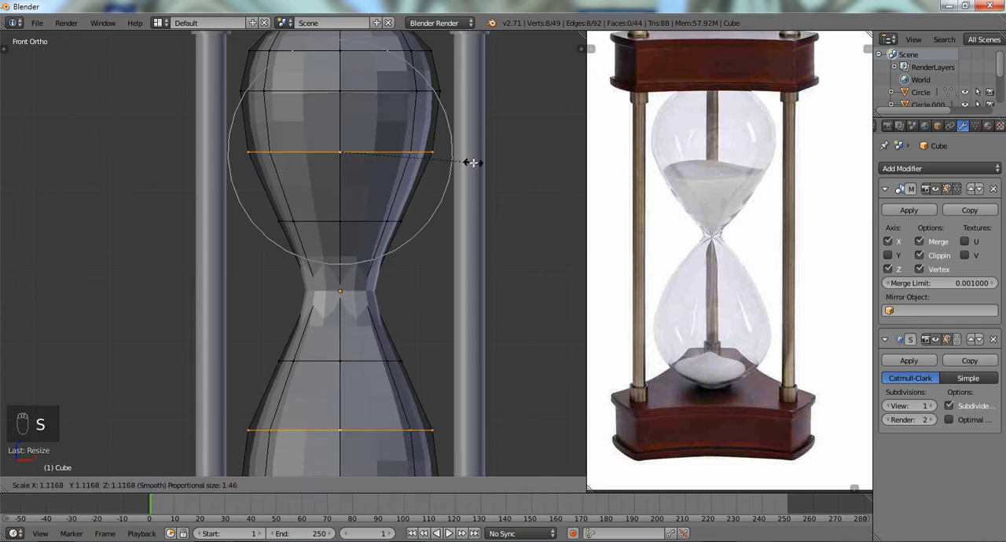
{"action": "left_click", "coordinate": [472, 162]}
- Add a loop cut to the bulb between the neck and the neighbouring loop
{"action": "key", "text": "a"}
{"action": "key", "text": "z"}
{"action": "left_click_drag", "start_coordinate": [272, 260], "coordinate": [447, 328], "text": "ctrl"}
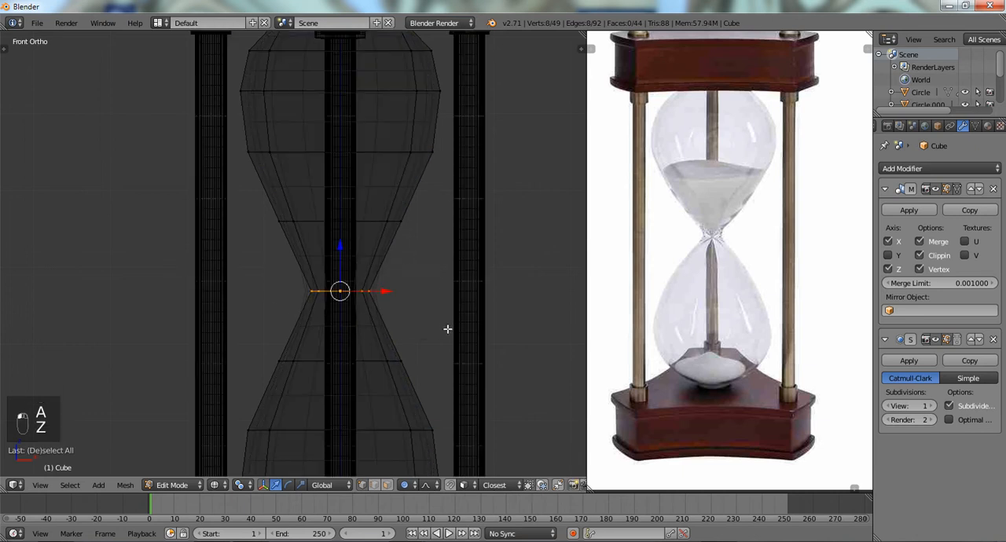
{"action": "key", "text": "ctrl+r"}
{"action": "left_click", "coordinate": [377, 260]}
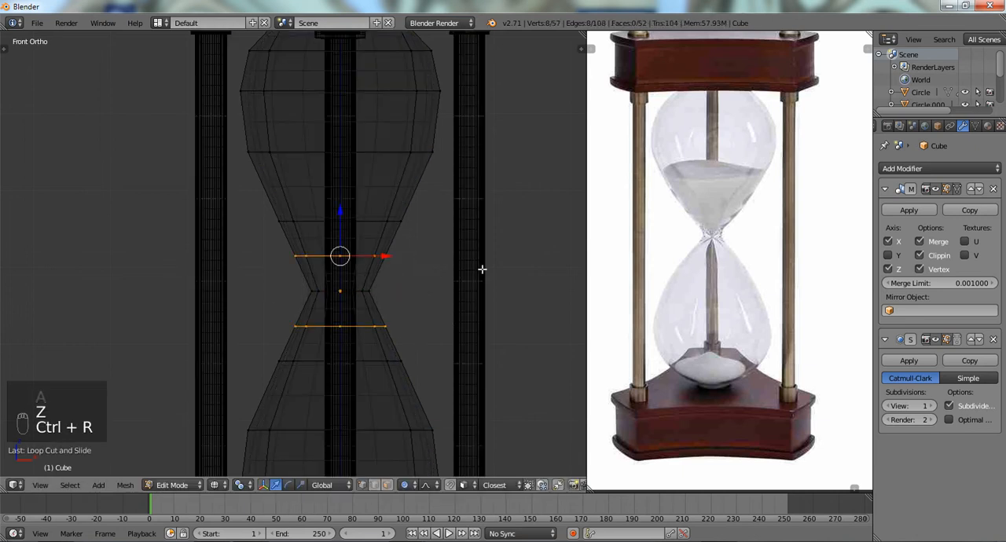
- Edge-slide the new loop down close to the bulb's neck
{"action": "key", "text": "z"}
{"action": "key", "text": "s"}
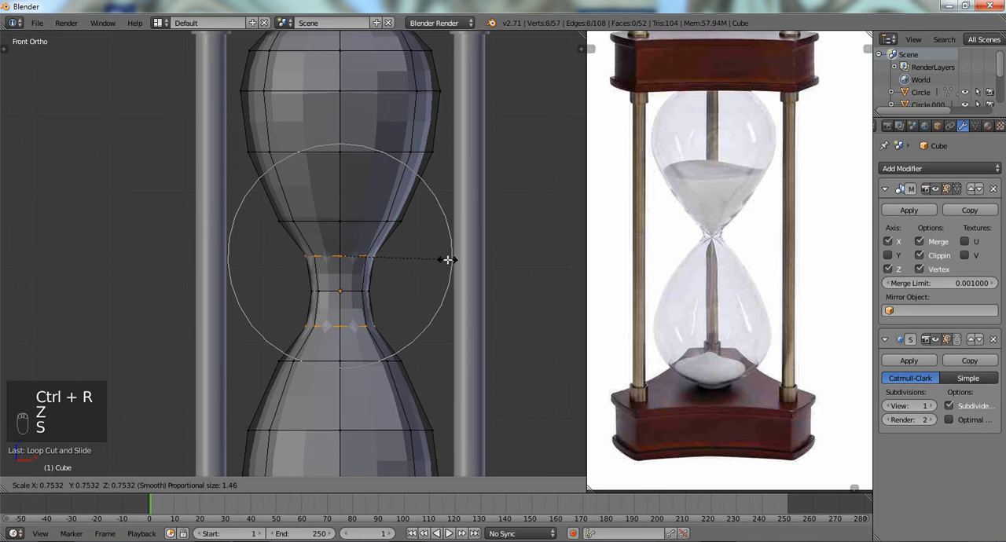
{"action": "left_click", "coordinate": [451, 263]}
{"action": "key", "text": "g"}
{"action": "key", "text": "g"}
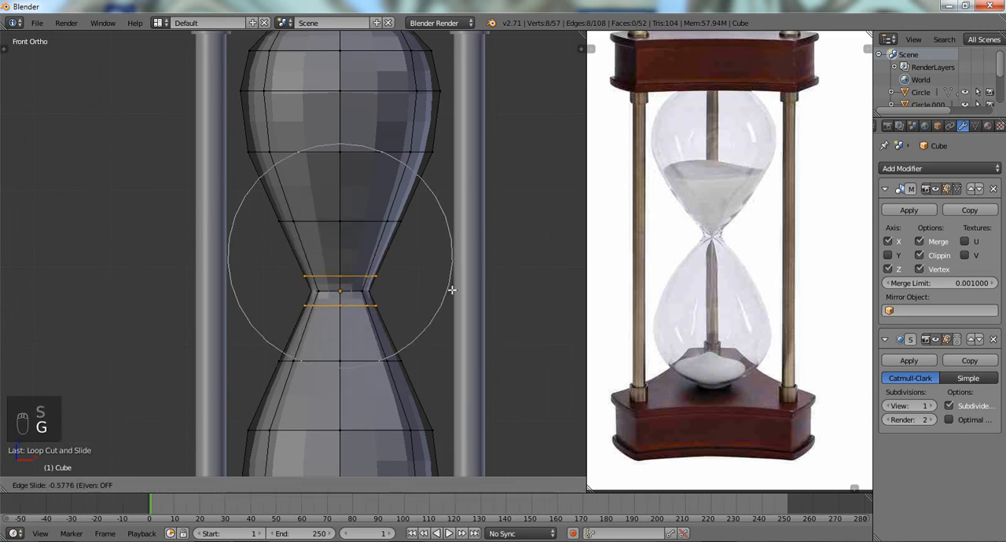
{"action": "left_click", "coordinate": [453, 284]}
{"action": "key", "text": "s"}
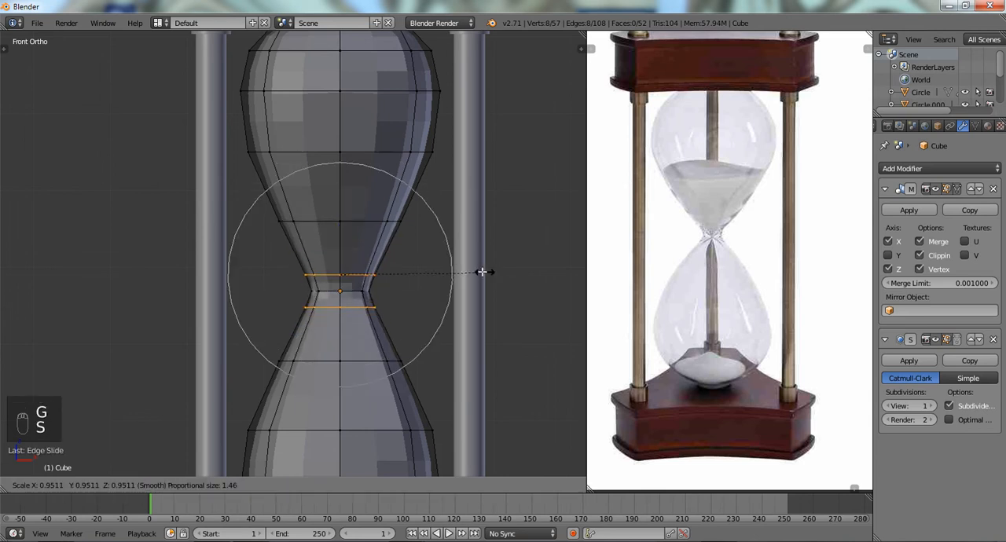
{"action": "right_click", "coordinate": [467, 268]}
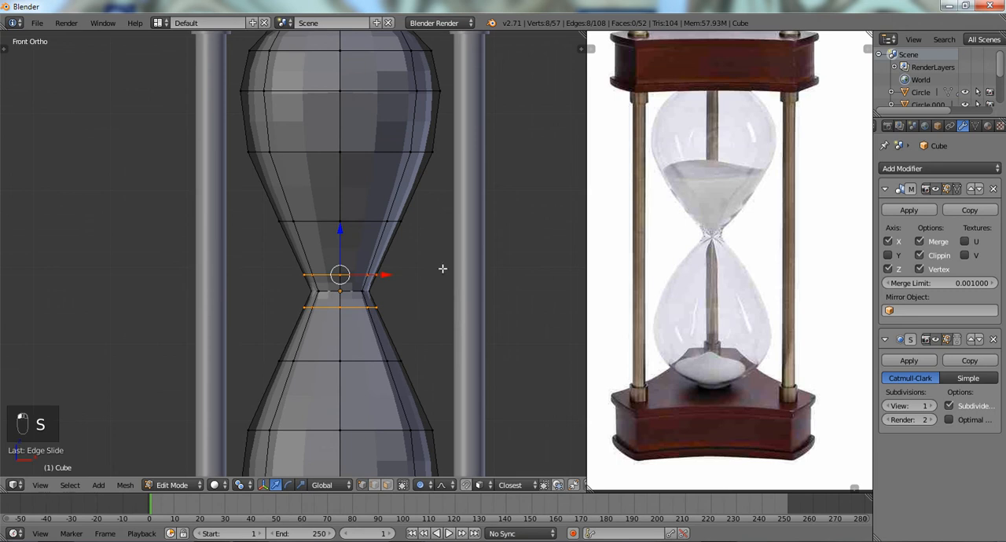
- Select the short neck section between the bulbs, scale it inward into a narrow waist, and deselect it
{"action": "mouse_move", "coordinate": [453, 274]}
{"action": "left_mouse_down", "text": "ctrl"}
{"action": "mouse_move", "coordinate": [413, 337]}
{"action": "mouse_move", "coordinate": [435, 322]}
{"action": "mouse_move", "coordinate": [285, 326]}
{"action": "mouse_move", "coordinate": [422, 321]}
{"action": "left_mouse_up", "text": "ctrl"}
{"action": "key", "text": "z"}
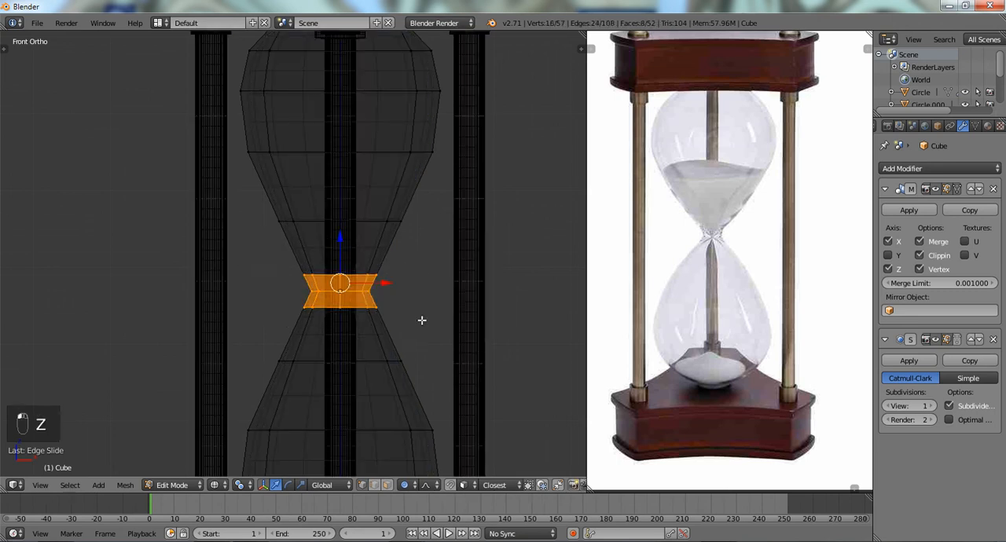
{"action": "key", "text": "z"}
{"action": "key", "text": "s"}
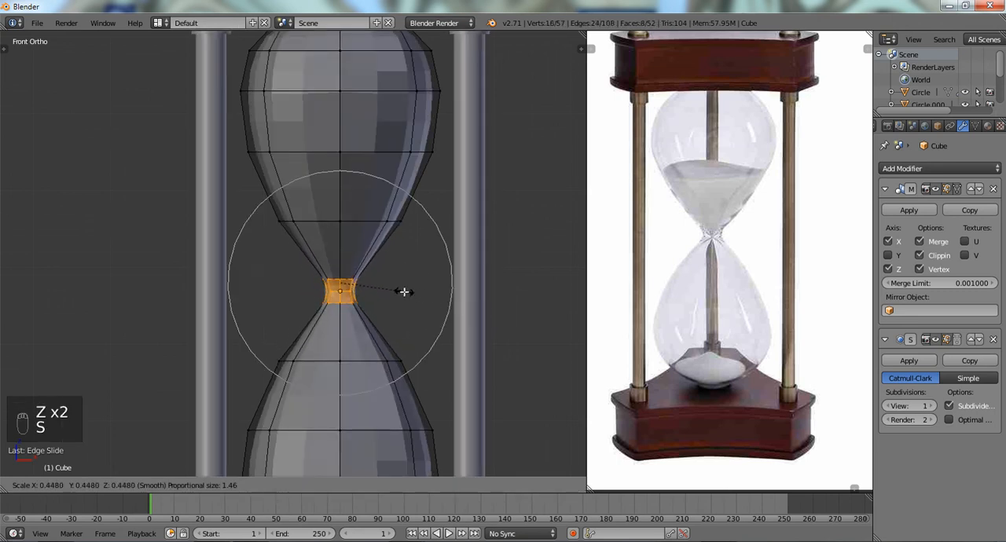
{"action": "left_click", "coordinate": [420, 294]}
{"action": "key", "text": "a"}
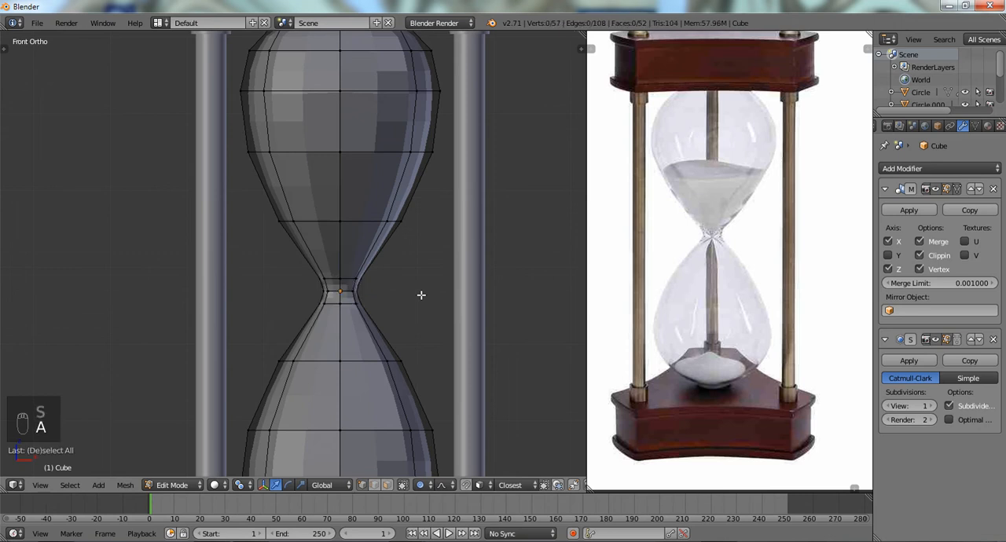
- Slide the loop above the narrowed neck slightly upward and scale it outward
{"action": "scroll", "coordinate": [420, 295], "scroll_direction": "up", "scroll_amount": 2}
{"action": "right_click", "coordinate": [397, 206], "text": "alt"}
{"action": "key", "text": "g"}
{"action": "key", "text": "g"}
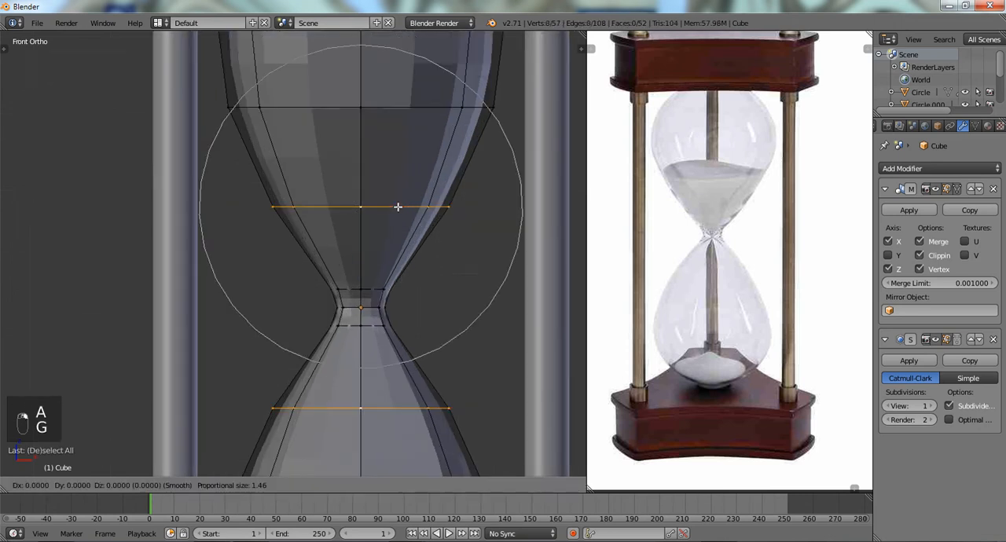
{"action": "left_click", "coordinate": [422, 208]}
{"action": "key", "text": "s"}
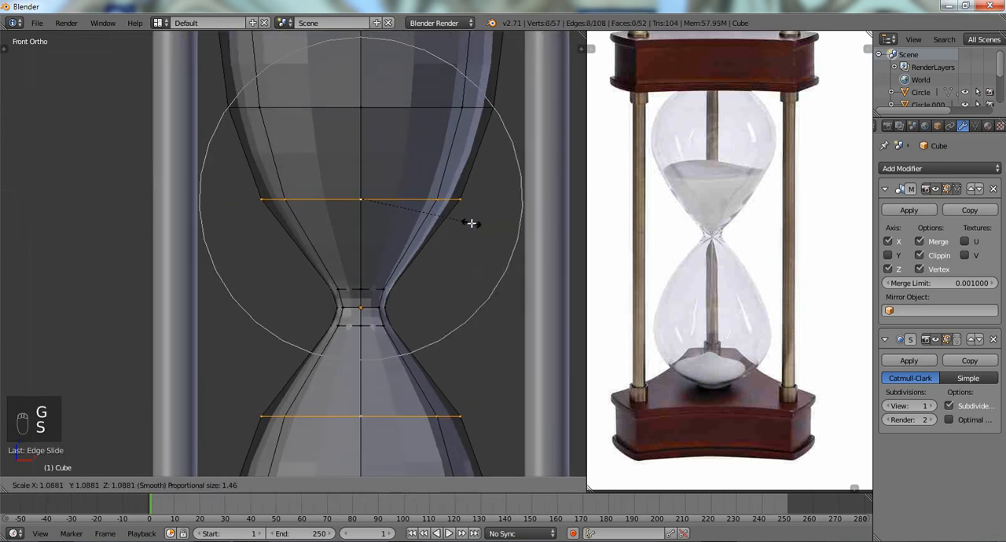
{"action": "left_click", "coordinate": [471, 224]}
- Deselect the mesh, check the bulb in wireframe and solid view, and return to Object Mode
{"action": "scroll", "coordinate": [473, 224], "scroll_direction": "down", "scroll_amount": 2}
{"action": "key", "text": "a"}
{"action": "key", "text": "z"}
{"action": "scroll", "coordinate": [471, 225], "scroll_direction": "down", "scroll_amount": 2}
{"action": "key", "text": "z"}
{"action": "key", "text": "Tab"}
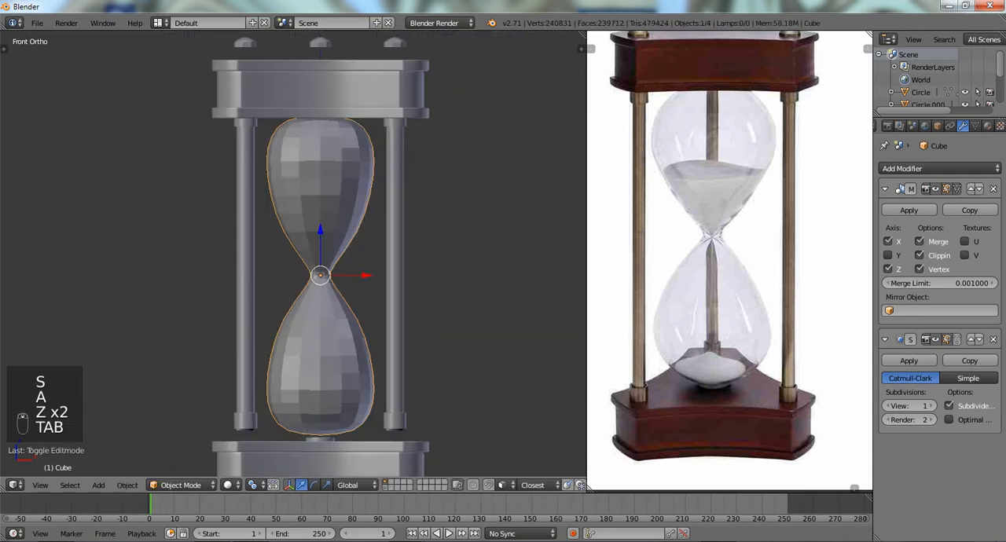
- Set the bulb to smooth shading and its Subdivision Surface view level to 2
{"action": "key", "text": "t"}
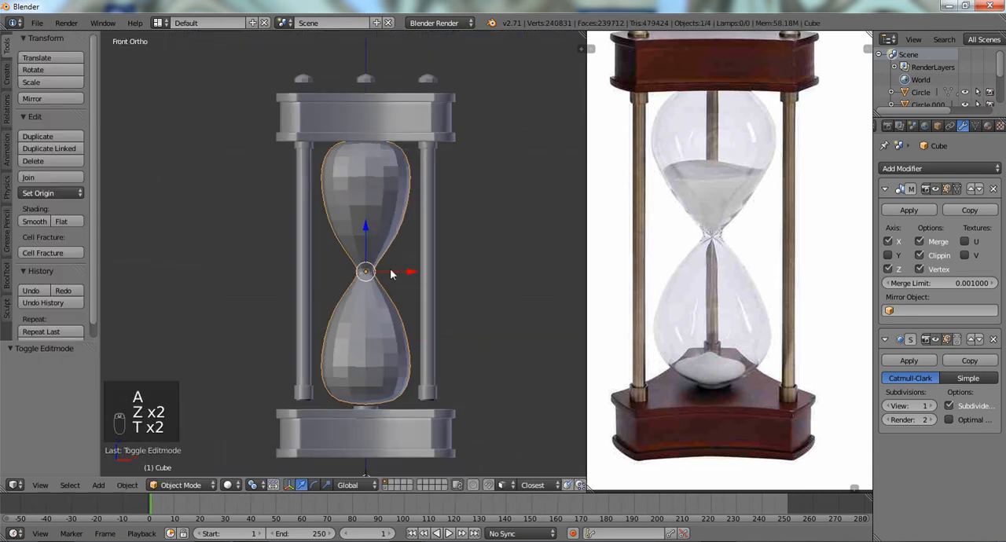
{"action": "left_click", "coordinate": [26, 221]}
{"action": "scroll", "coordinate": [350, 261], "scroll_direction": "up", "scroll_amount": 3}
{"action": "key", "text": "t"}
{"action": "middle_click_drag", "start_coordinate": [412, 253], "coordinate": [418, 167], "text": "shift"}
{"action": "key", "text": "ctrl+2"}
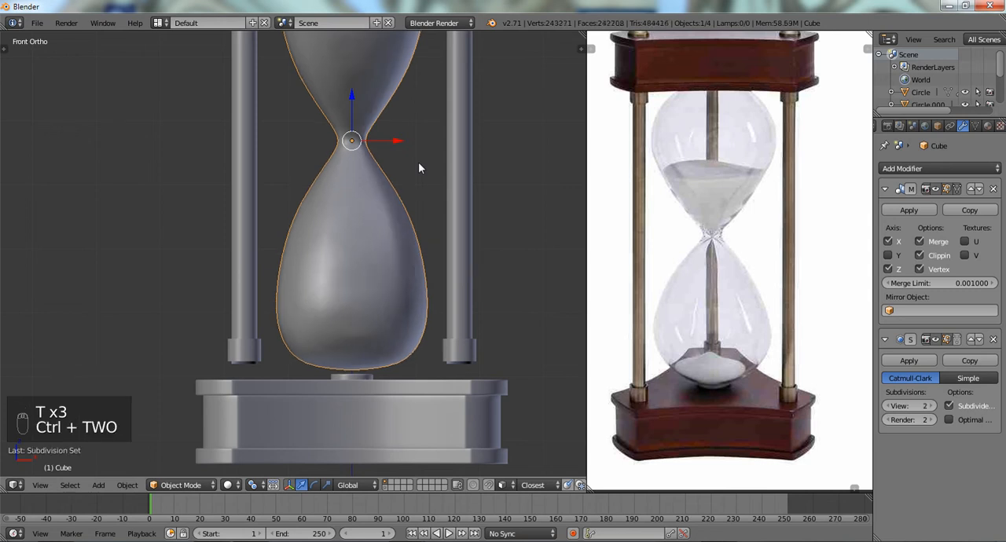
- Enter Edit Mode in front view, select the whole bulb mesh, and apply Smooth Vertex
{"action": "scroll", "coordinate": [440, 192], "scroll_direction": "down", "scroll_amount": 2}
{"action": "mouse_move", "coordinate": [446, 197]}
{"action": "middle_mouse_down"}
{"action": "mouse_move", "coordinate": [322, 217]}
{"action": "mouse_move", "coordinate": [286, 182]}
{"action": "mouse_move", "coordinate": [448, 204]}
{"action": "middle_mouse_up"}
{"action": "key", "text": "KP_1"}
{"action": "scroll", "coordinate": [449, 204], "scroll_direction": "up", "scroll_amount": 2}
{"action": "middle_click_drag", "start_coordinate": [276, 165], "coordinate": [267, 310], "text": "shift"}
{"action": "scroll", "coordinate": [274, 252], "scroll_direction": "up", "scroll_amount": 2}
{"action": "key", "text": "Tab"}
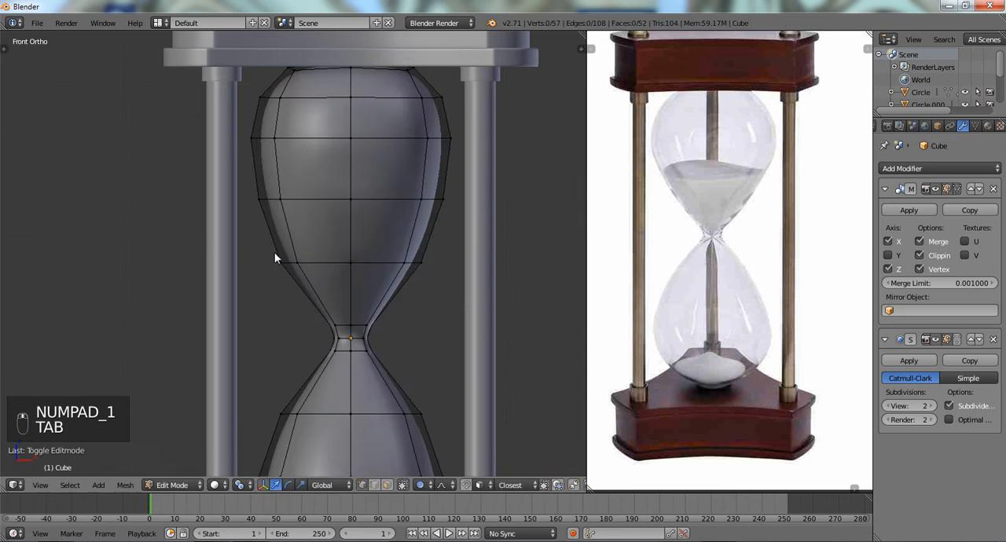
{"action": "key", "text": "a"}
{"action": "key", "text": "a"}
{"action": "key", "text": "q"}
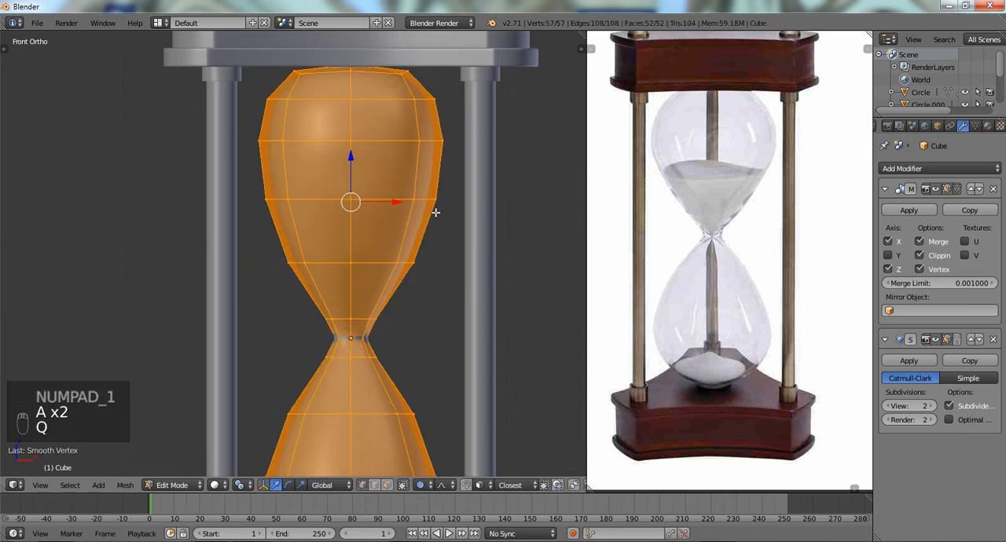
- Deselect the smoothed bulb mesh and compare its profile in wireframe and solid view
{"action": "scroll", "coordinate": [428, 216], "scroll_direction": "down", "scroll_amount": 3}
{"action": "key", "text": "a"}
{"action": "key", "text": "z"}
{"action": "key", "text": "z"}
{"action": "key", "text": "z"}
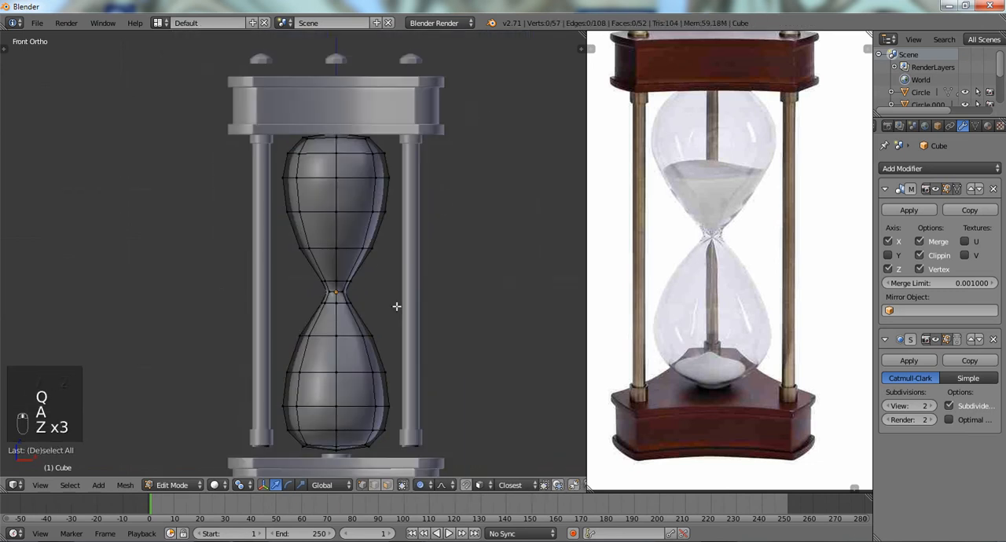
- Return to Object Mode and move the small round cap on the base up along Z by about 0.131 to meet the bulb
{"action": "middle_click_drag", "start_coordinate": [326, 378], "coordinate": [335, 280], "text": "shift"}
{"action": "scroll", "coordinate": [338, 291], "scroll_direction": "up", "scroll_amount": 1}
{"action": "middle_click_drag", "start_coordinate": [349, 317], "coordinate": [331, 185], "text": "shift"}
{"action": "scroll", "coordinate": [334, 203], "scroll_direction": "up", "scroll_amount": 4}
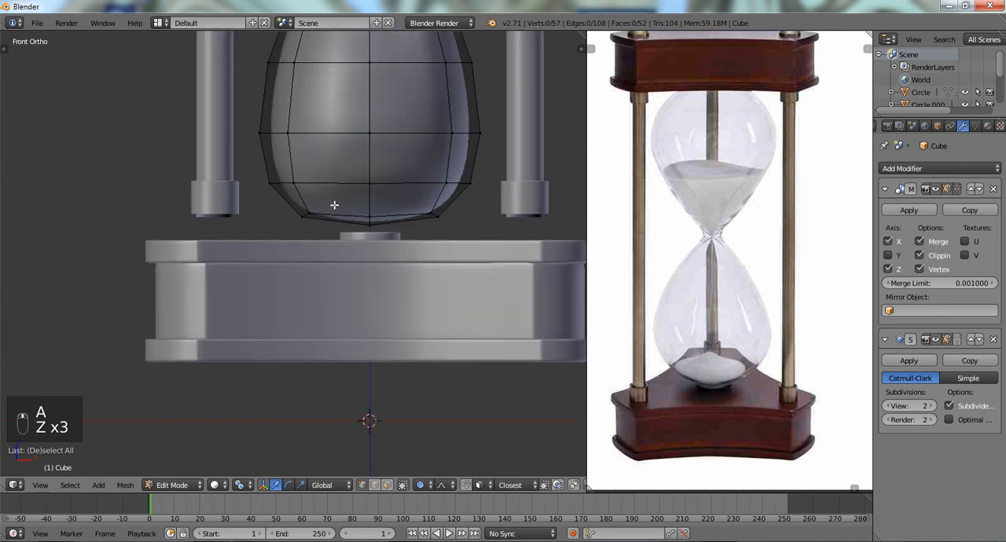
{"action": "scroll", "coordinate": [357, 243], "scroll_direction": "down", "scroll_amount": 2}
{"action": "scroll", "coordinate": [355, 242], "scroll_direction": "up", "scroll_amount": 2}
{"action": "key", "text": "Tab"}
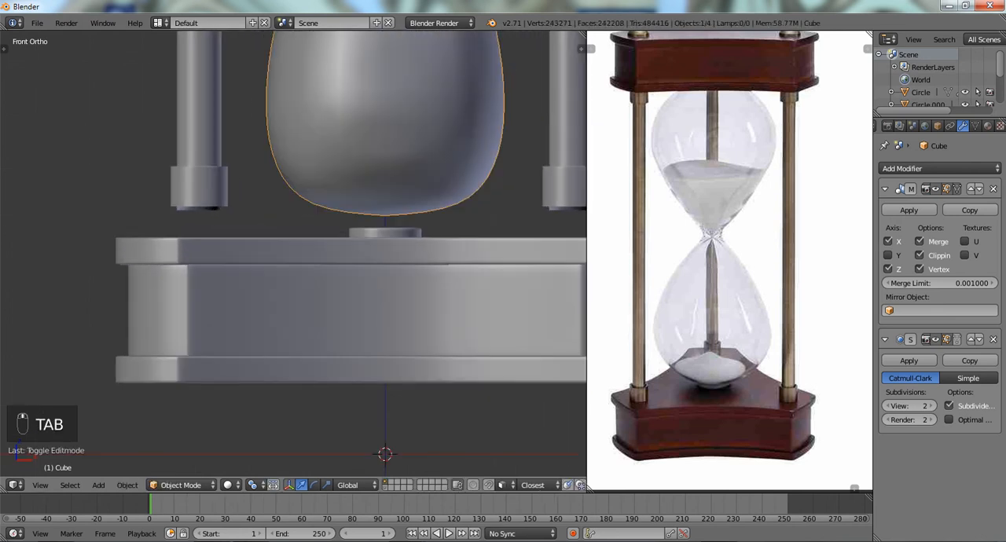
{"action": "right_click", "coordinate": [367, 230]}
{"action": "key", "text": "g"}
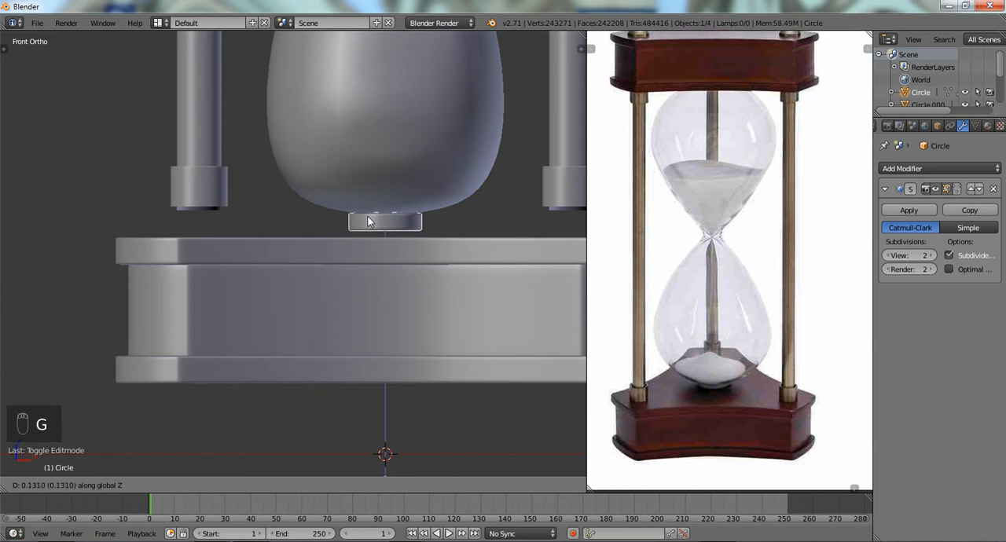
{"action": "left_click", "coordinate": [366, 220]}
{"action": "scroll", "coordinate": [365, 236], "scroll_direction": "down", "scroll_amount": 1}
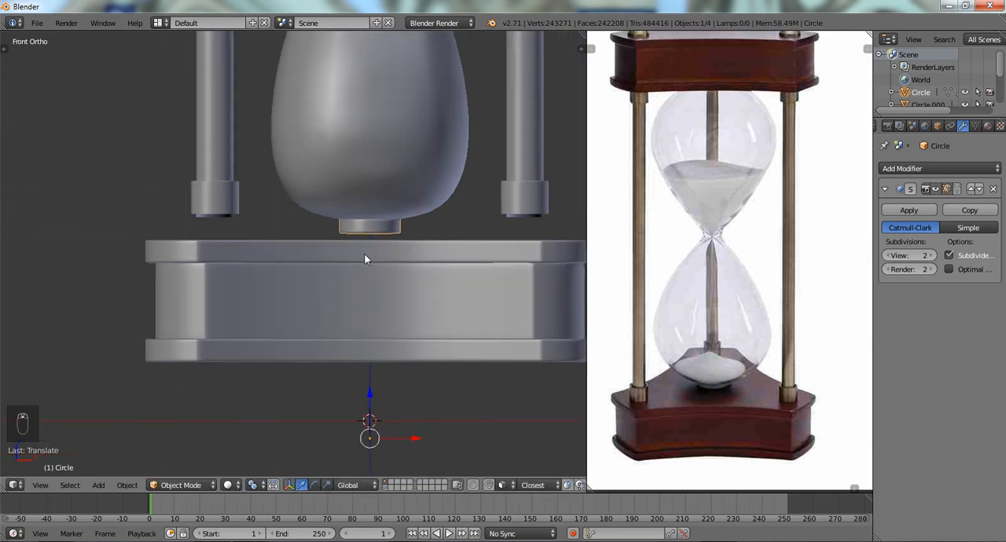
- Select the lower base and move it up along Z by about 0.10 to meet the bulb's bottom cap
{"action": "right_click", "coordinate": [364, 255]}
{"action": "key", "text": "g"}
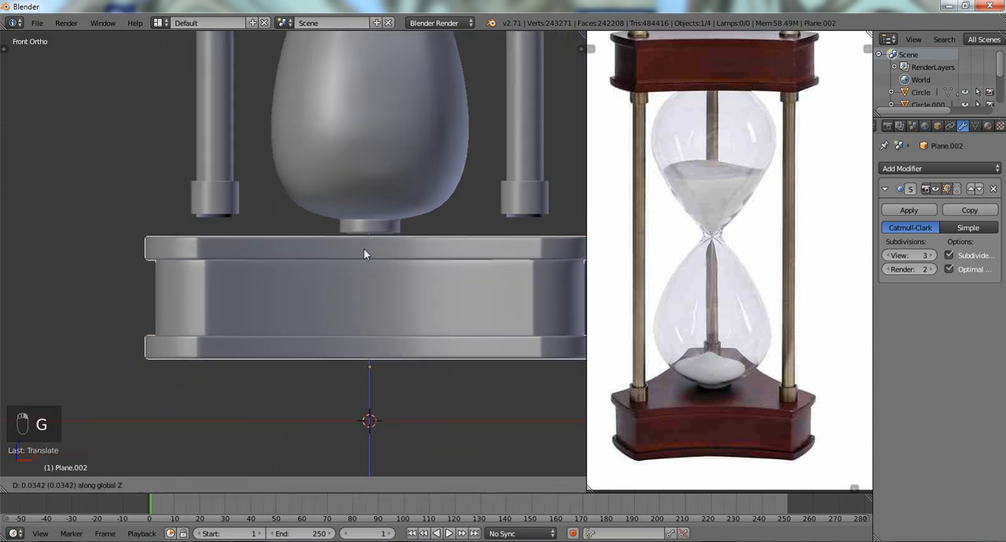
{"action": "key", "text": "z"}
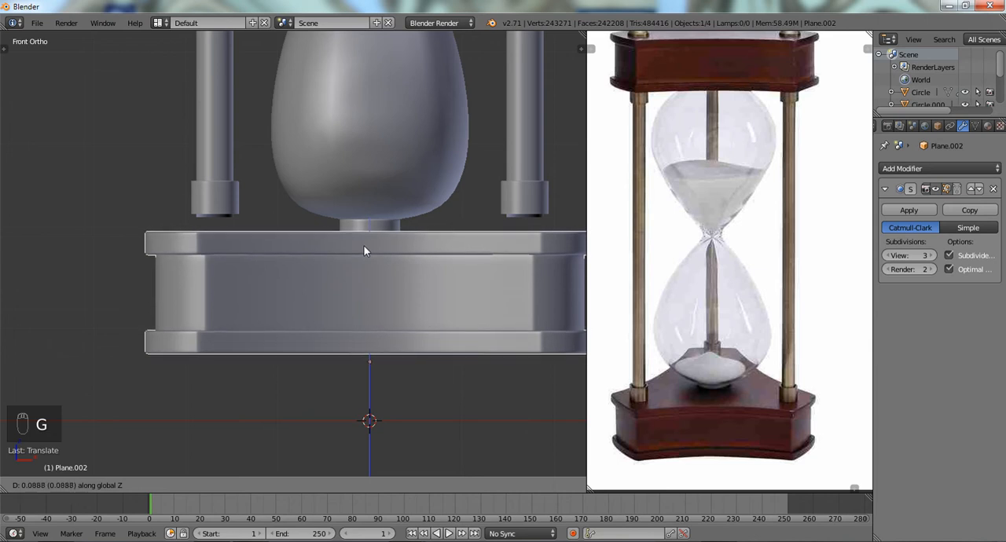
{"action": "right_click", "coordinate": [364, 246]}
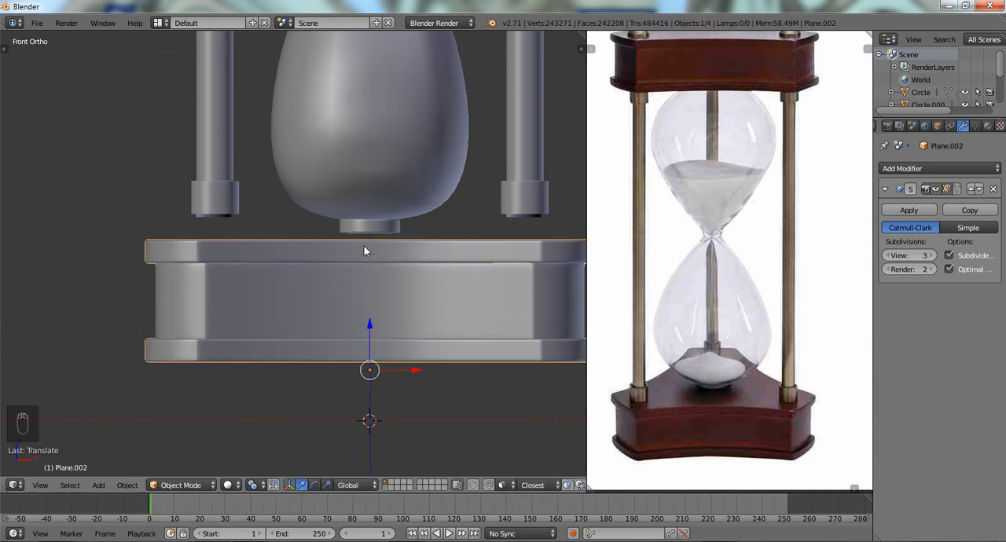
{"action": "key", "text": "z"}
{"action": "key", "text": "g"}
{"action": "key", "text": "z"}
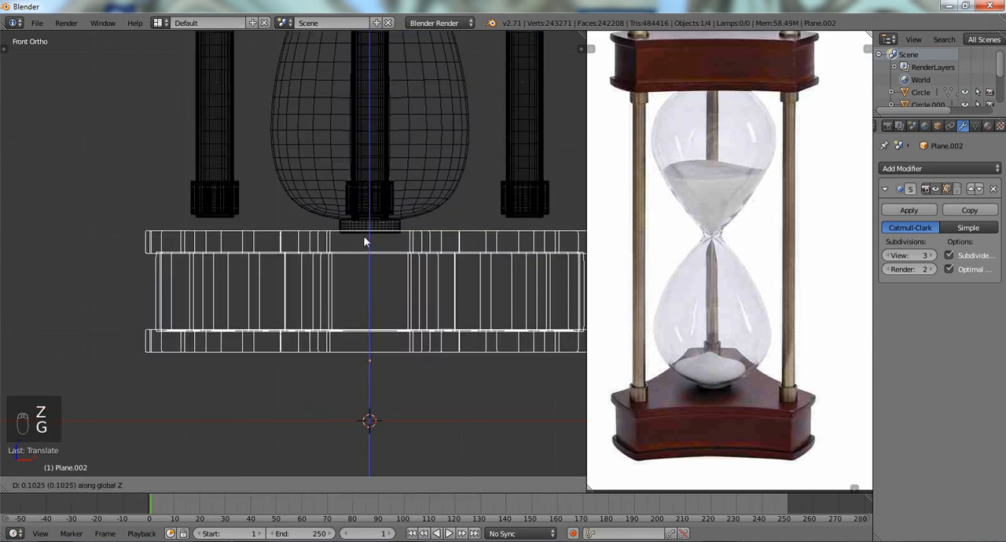
{"action": "left_click", "coordinate": [364, 242]}
{"action": "scroll", "coordinate": [373, 224], "scroll_direction": "down", "scroll_amount": 2}
- Deselect everything in Object Mode and return to solid view
{"action": "key", "text": "Tab"}
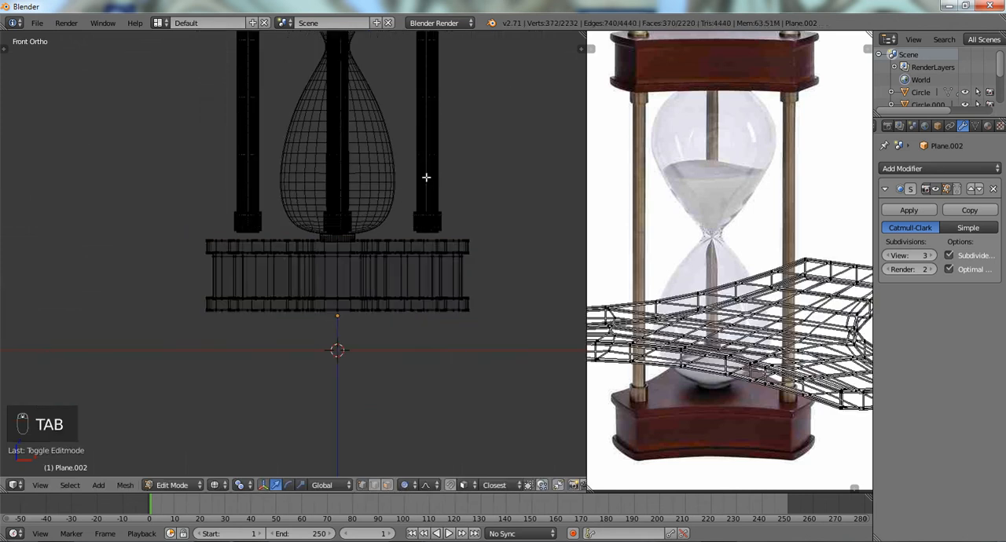
{"action": "key", "text": "Tab"}
{"action": "key", "text": "a"}
{"action": "key", "text": "a"}
{"action": "key", "text": "a"}
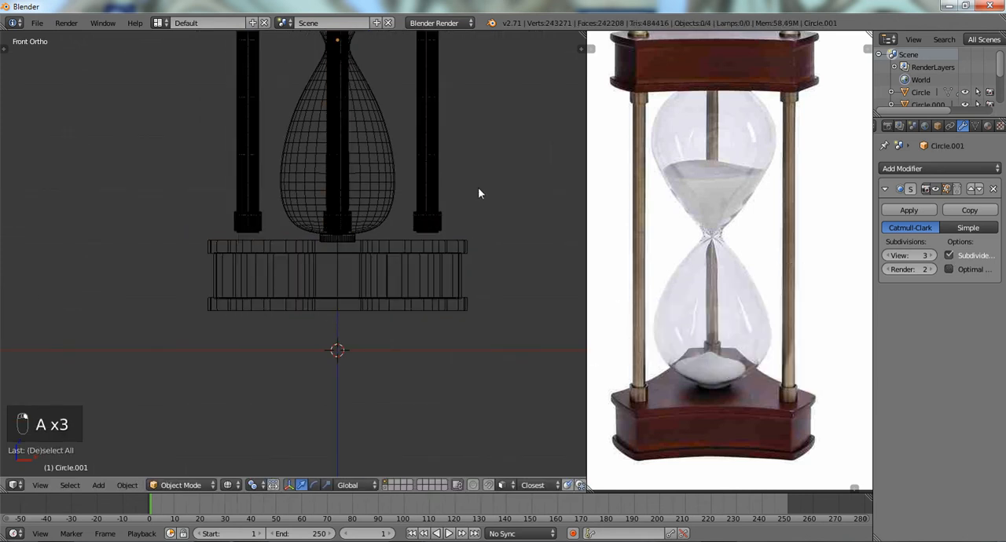
{"action": "left_click_drag", "start_coordinate": [478, 187], "coordinate": [534, 307], "text": "ctrl"}
{"action": "key", "text": "z"}
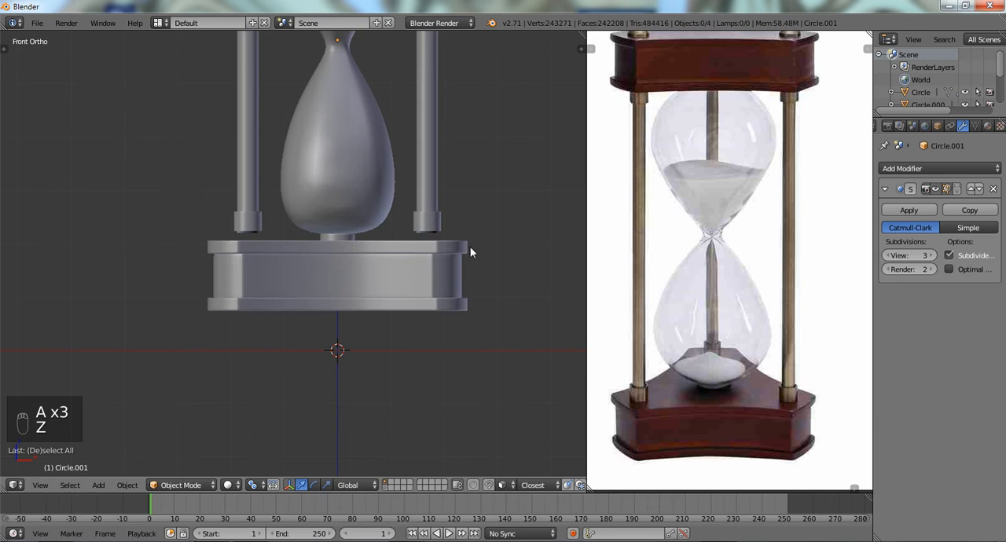
- Try to move the lower rod collars down along Z by about 0.177 with proportional editing to meet the base
{"action": "right_click", "coordinate": [419, 186]}
{"action": "key", "text": "Tab"}
{"action": "key", "text": "z"}
{"action": "mouse_move", "coordinate": [549, 220]}
{"action": "left_mouse_down", "text": "ctrl"}
{"action": "mouse_move", "coordinate": [247, 197]}
{"action": "mouse_move", "coordinate": [344, 303]}
{"action": "mouse_move", "coordinate": [443, 285]}
{"action": "left_mouse_up", "text": "ctrl"}
{"action": "key", "text": "g"}
{"action": "key", "text": "z"}
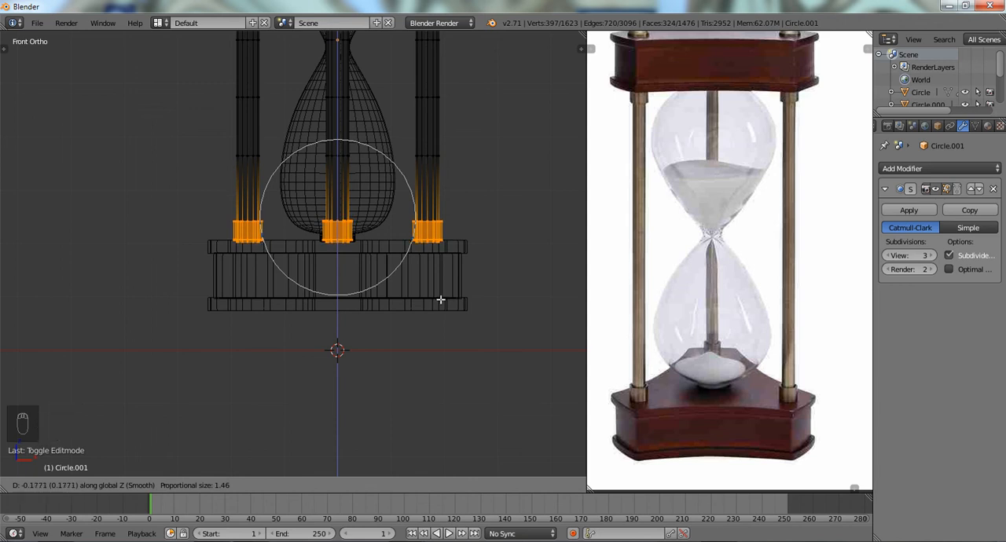
{"action": "left_click", "coordinate": [440, 301]}
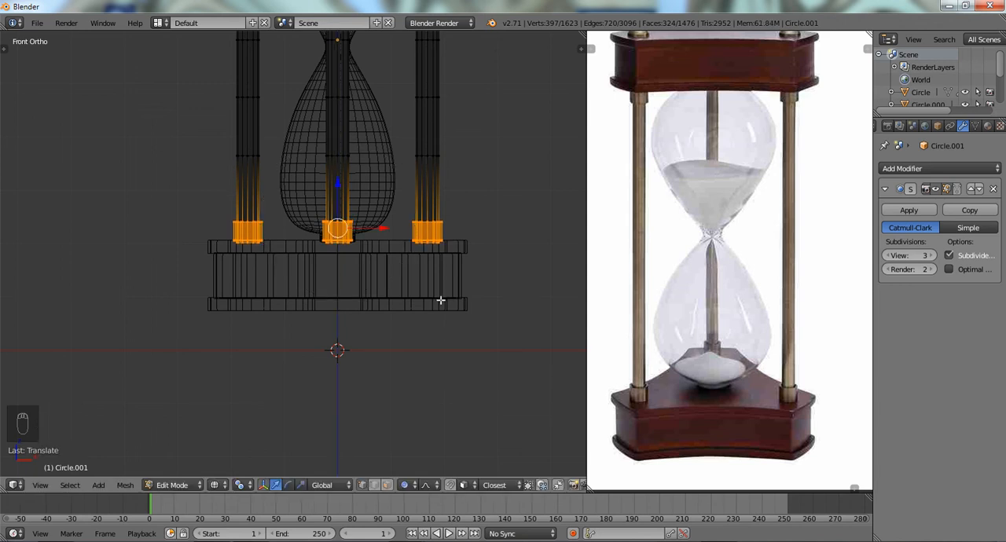
- Compare the moved collars in solid and wireframe view, deselect the rod mesh and return to Object Mode
{"action": "scroll", "coordinate": [435, 299], "scroll_direction": "down", "scroll_amount": 2}
{"action": "key", "text": "z"}
{"action": "middle_click_drag", "start_coordinate": [432, 300], "coordinate": [363, 291]}
{"action": "key", "text": "z"}
{"action": "key", "text": "z"}
{"action": "key", "text": "a"}
{"action": "key", "text": "Tab"}
- Examine the rods' upper ends beneath the top plate in front view
{"action": "scroll", "coordinate": [343, 274], "scroll_direction": "up", "scroll_amount": 4}
{"action": "scroll", "coordinate": [361, 293], "scroll_direction": "down", "scroll_amount": 1}
{"action": "scroll", "coordinate": [362, 289], "scroll_direction": "down", "scroll_amount": 2}
{"action": "middle_click_drag", "start_coordinate": [356, 220], "coordinate": [353, 379], "text": "shift"}
{"action": "middle_click_drag", "start_coordinate": [358, 176], "coordinate": [363, 258], "text": "shift"}
{"action": "scroll", "coordinate": [363, 258], "scroll_direction": "up", "scroll_amount": 2}
{"action": "key", "text": "KP_1"}
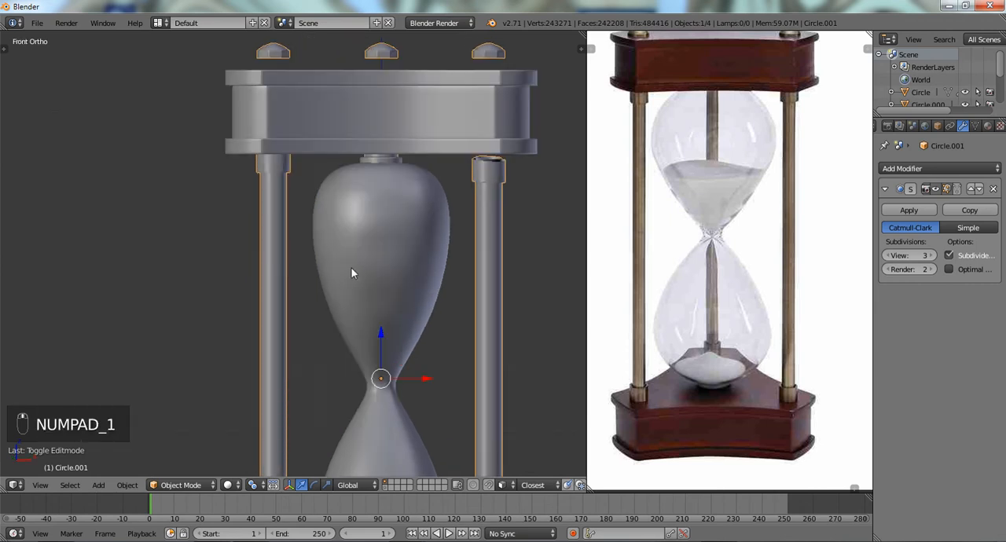
{"action": "scroll", "coordinate": [350, 271], "scroll_direction": "up", "scroll_amount": 3}
{"action": "scroll", "coordinate": [334, 187], "scroll_direction": "down", "scroll_amount": 2}
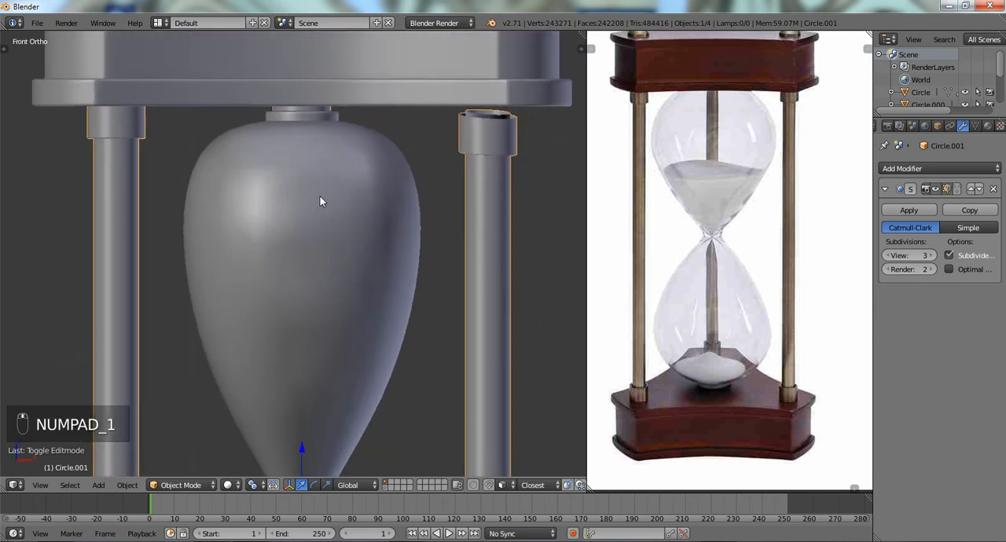
- Undo the last move of the rod collars
{"action": "key", "text": "ctrl+z"}
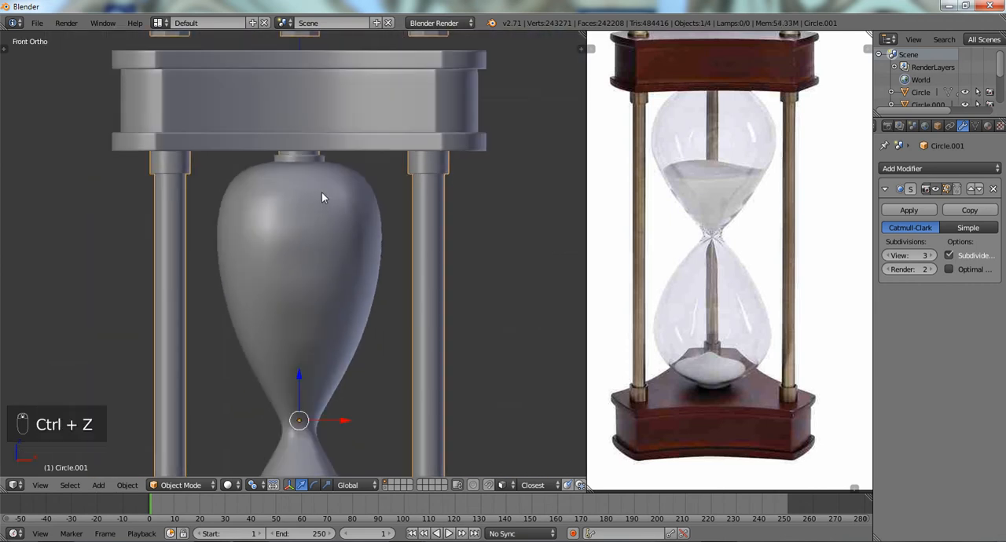
{"action": "scroll", "coordinate": [322, 194], "scroll_direction": "down", "scroll_amount": 5}
{"action": "middle_click_drag", "start_coordinate": [315, 283], "coordinate": [321, 218], "text": "shift"}
{"action": "scroll", "coordinate": [324, 220], "scroll_direction": "up", "scroll_amount": 2}
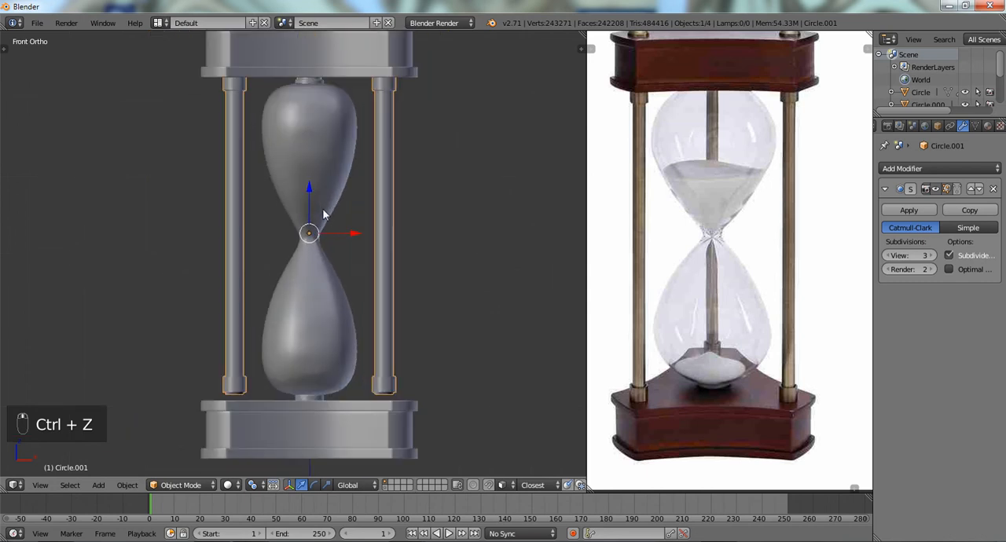
- In Edit Mode and wireframe, select only the three lower rod collars and move them down along Z by about 0.2 to meet the base
{"action": "key", "text": "Tab"}
{"action": "scroll", "coordinate": [341, 217], "scroll_direction": "down", "scroll_amount": 2}
{"action": "key", "text": "a"}
{"action": "key", "text": "a"}
{"action": "key", "text": "z"}
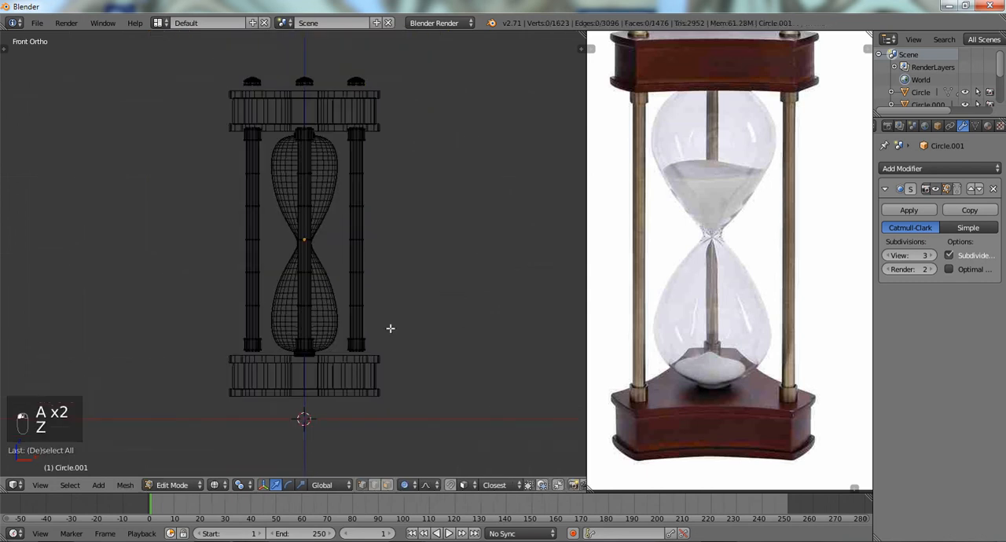
{"action": "mouse_move", "coordinate": [390, 329]}
{"action": "left_mouse_down", "text": "ctrl"}
{"action": "mouse_move", "coordinate": [235, 348]}
{"action": "mouse_move", "coordinate": [421, 389]}
{"action": "left_mouse_up", "text": "ctrl"}
{"action": "scroll", "coordinate": [422, 389], "scroll_direction": "up", "scroll_amount": 3}
{"action": "key", "text": "g"}
{"action": "key", "text": "z"}
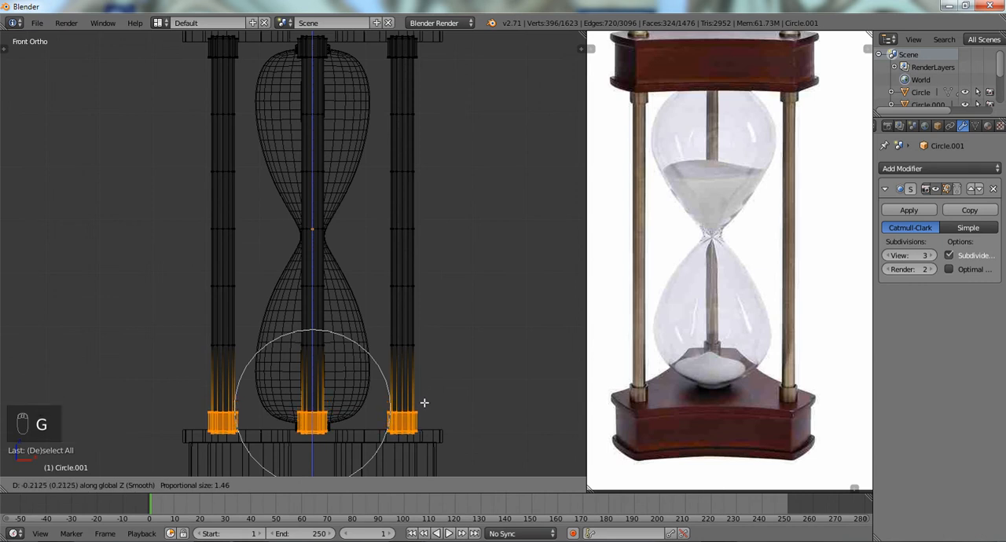
{"action": "left_click", "coordinate": [424, 404]}
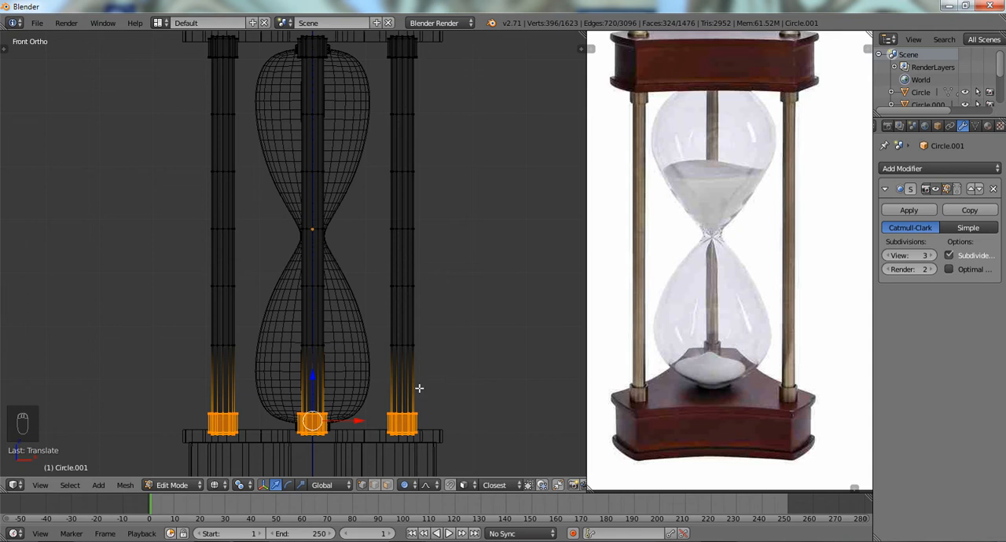
- Deselect the lower collars and return to Object Mode in solid view
{"action": "scroll", "coordinate": [419, 388], "scroll_direction": "down", "scroll_amount": 3}
{"action": "key", "text": "a"}
{"action": "key", "text": "z"}
{"action": "key", "text": "Tab"}
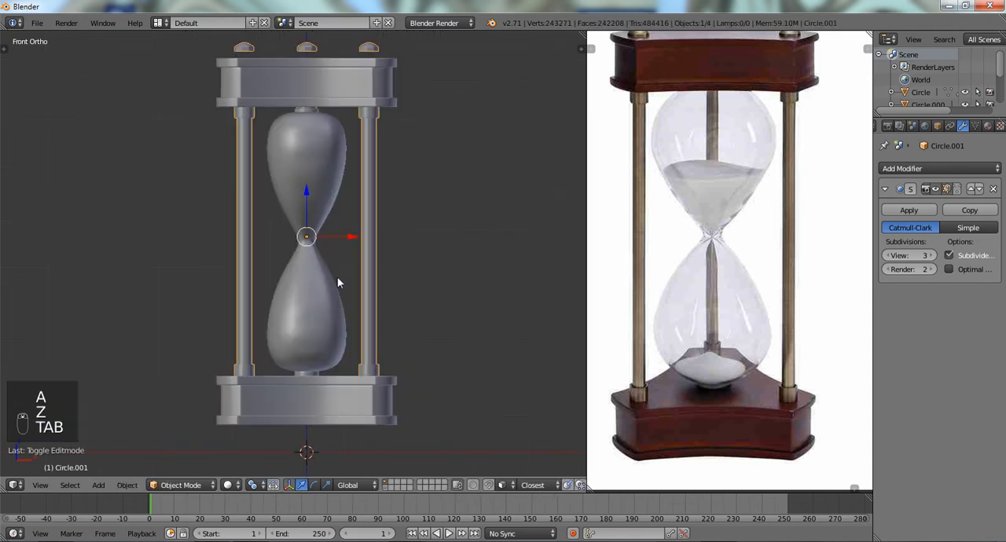
{"action": "middle_click_drag", "start_coordinate": [327, 175], "coordinate": [327, 182], "text": "shift"}
- In Edit Mode, select the three linked caps above the top plate and move them down along Z toward it
{"action": "key", "text": "Tab"}
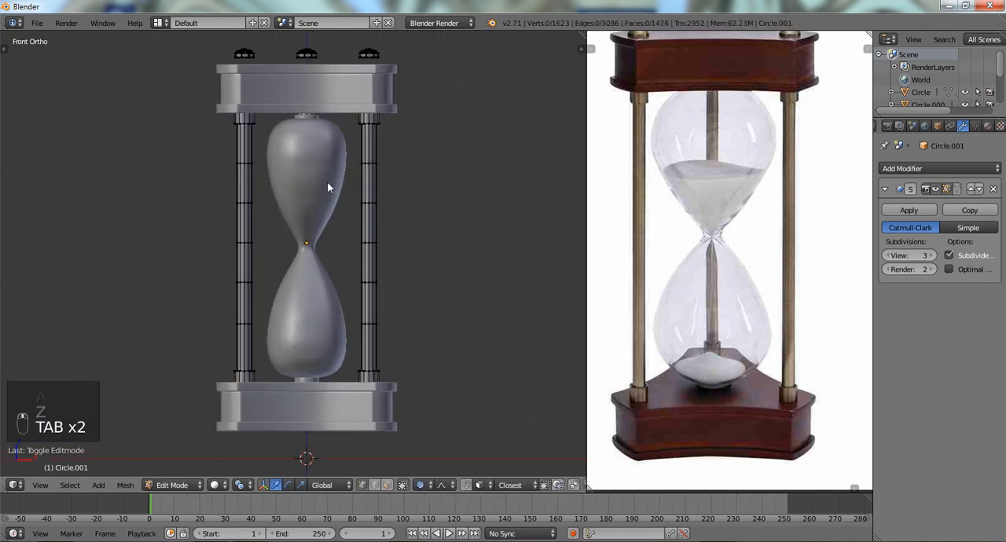
{"action": "key", "text": "z"}
{"action": "key", "text": "z"}
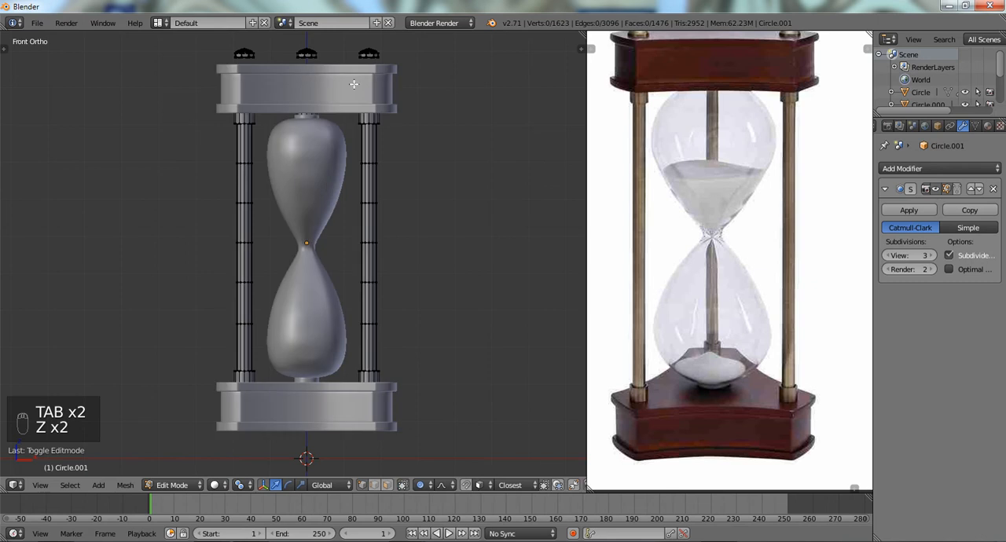
{"action": "middle_click_drag", "start_coordinate": [327, 182], "coordinate": [330, 207], "text": "shift"}
{"action": "scroll", "coordinate": [391, 147], "scroll_direction": "up", "scroll_amount": 2}
{"action": "key", "text": "l"}
{"action": "key", "text": "l"}
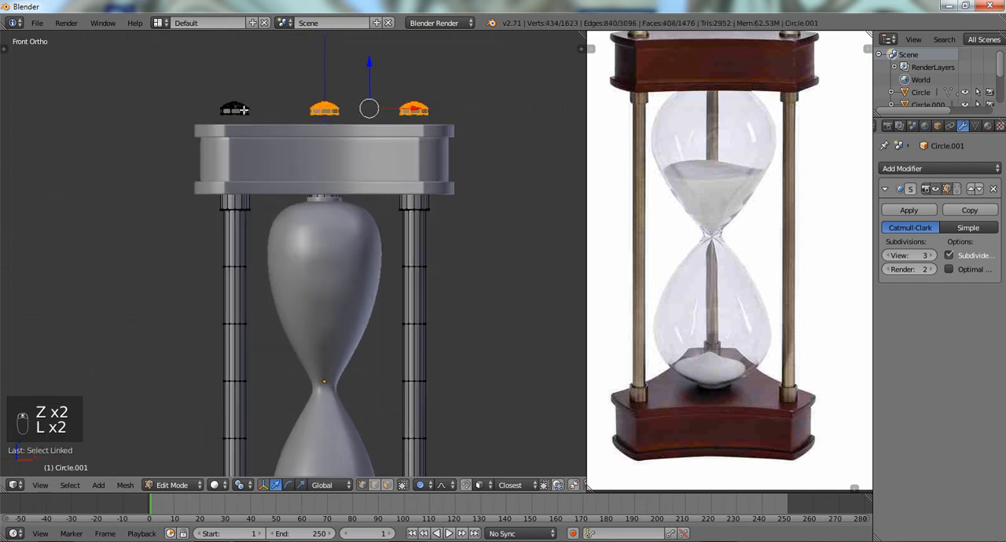
{"action": "key", "text": "l"}
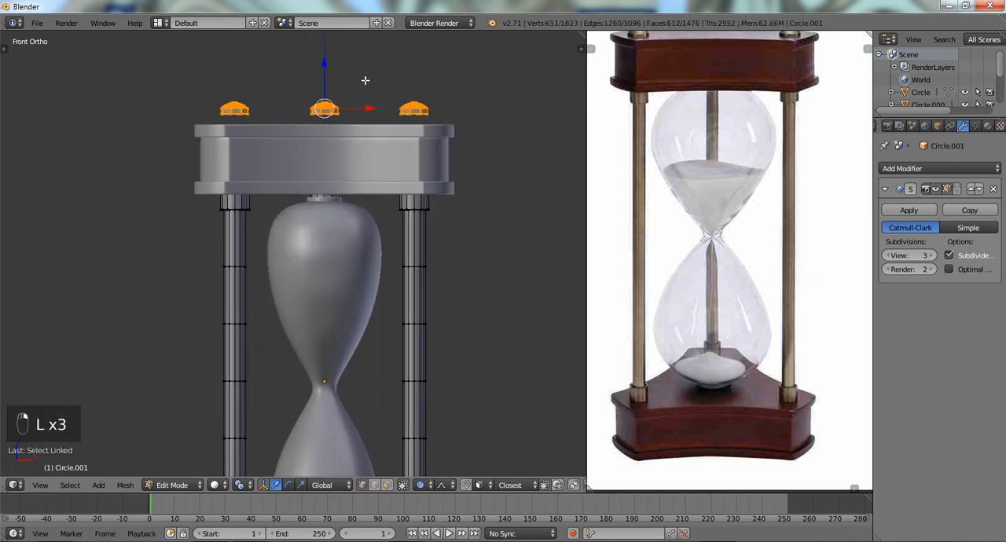
{"action": "key", "text": "z"}
{"action": "key", "text": "g"}
{"action": "key", "text": "z"}
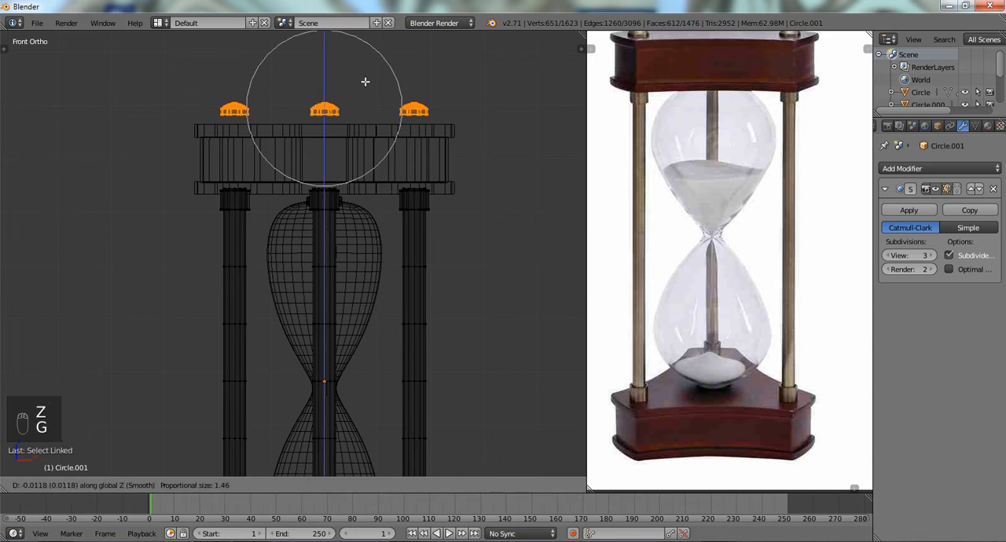
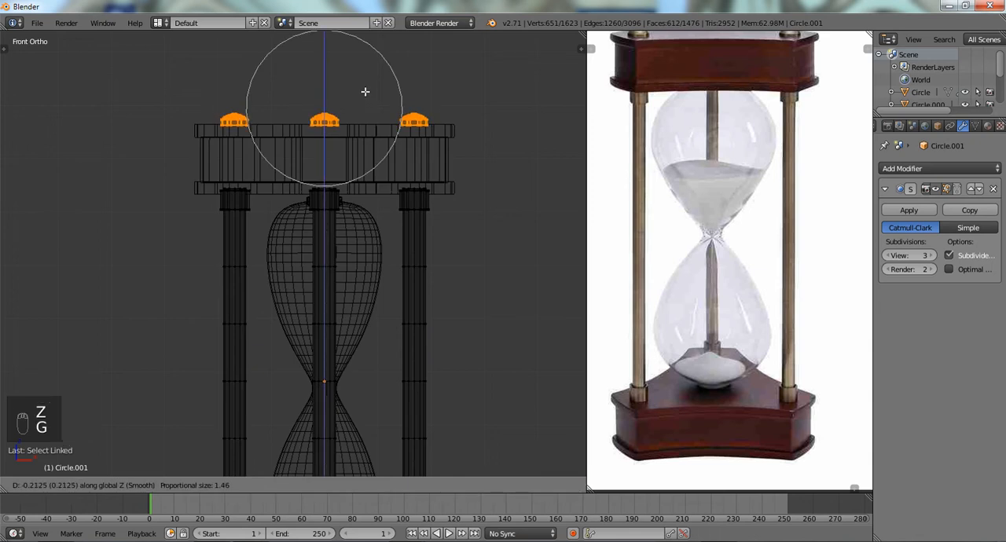
- Set the three caps down about 0.21 along Z on the top plate and return to Object Mode in solid view
{"action": "left_click", "coordinate": [364, 92]}
{"action": "key", "text": "a"}
{"action": "key", "text": "z"}
{"action": "scroll", "coordinate": [342, 144], "scroll_direction": "up", "scroll_amount": 4}
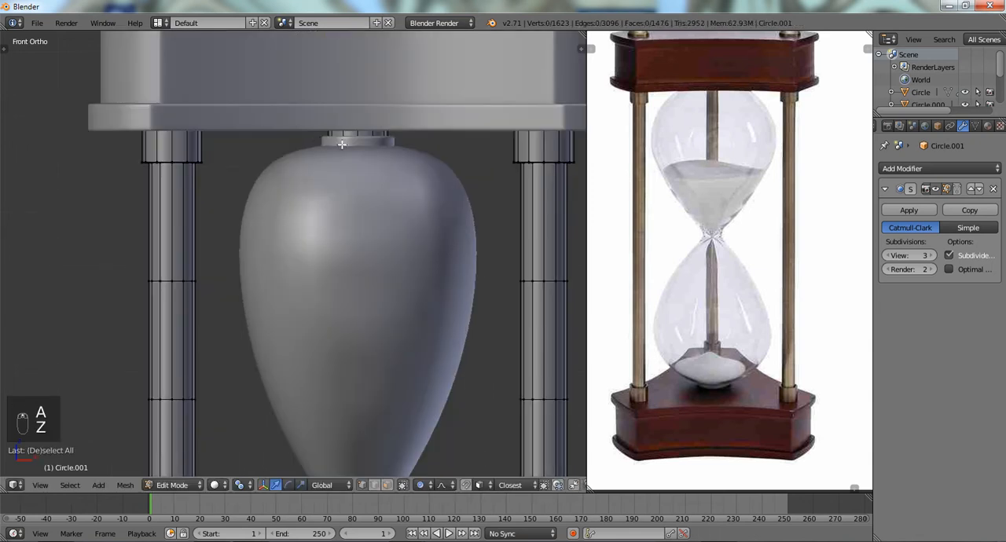
{"action": "key", "text": "Tab"}
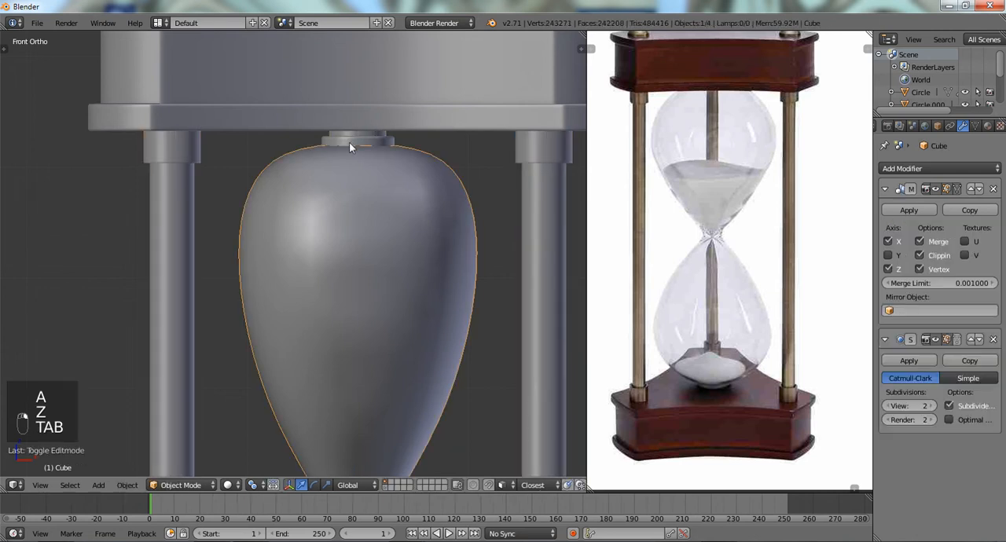
{"action": "key", "text": "Tab"}
{"action": "key", "text": "Tab"}
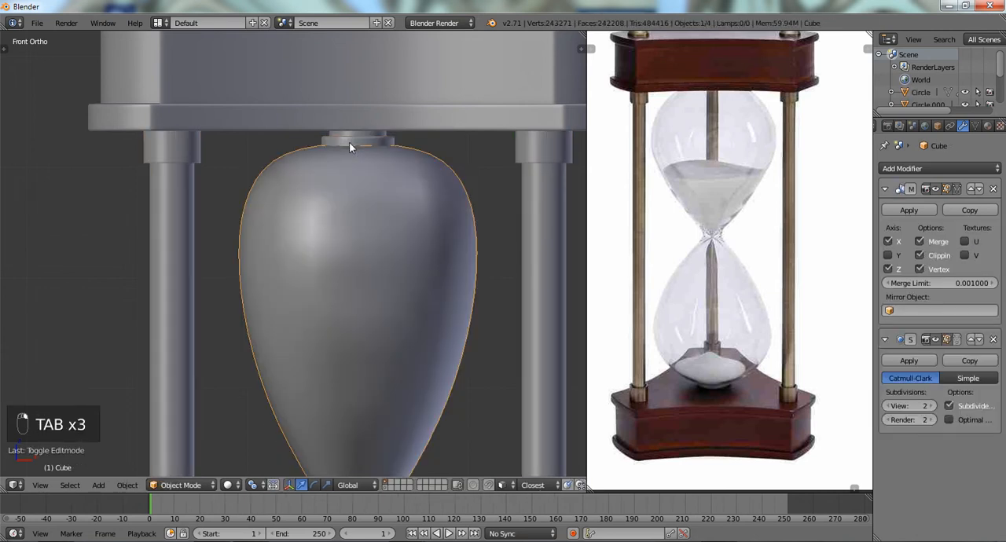
- Open the glass bulb's end collars in wireframe Edit Mode, select all their geometry and try to move it
{"action": "right_click", "coordinate": [350, 142]}
{"action": "key", "text": "Tab"}
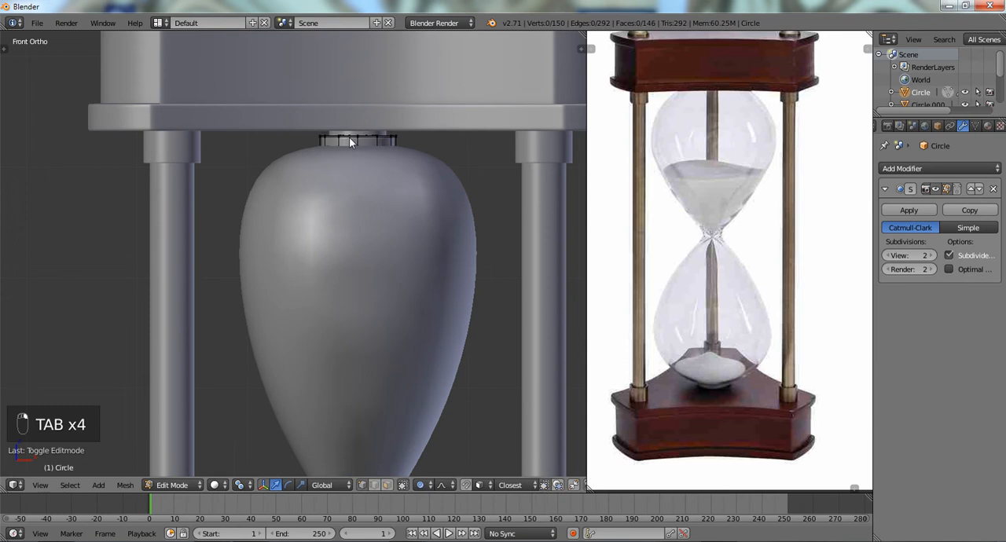
{"action": "key", "text": "Tab"}
{"action": "key", "text": "Tab"}
{"action": "key", "text": "z"}
{"action": "key", "text": "a"}
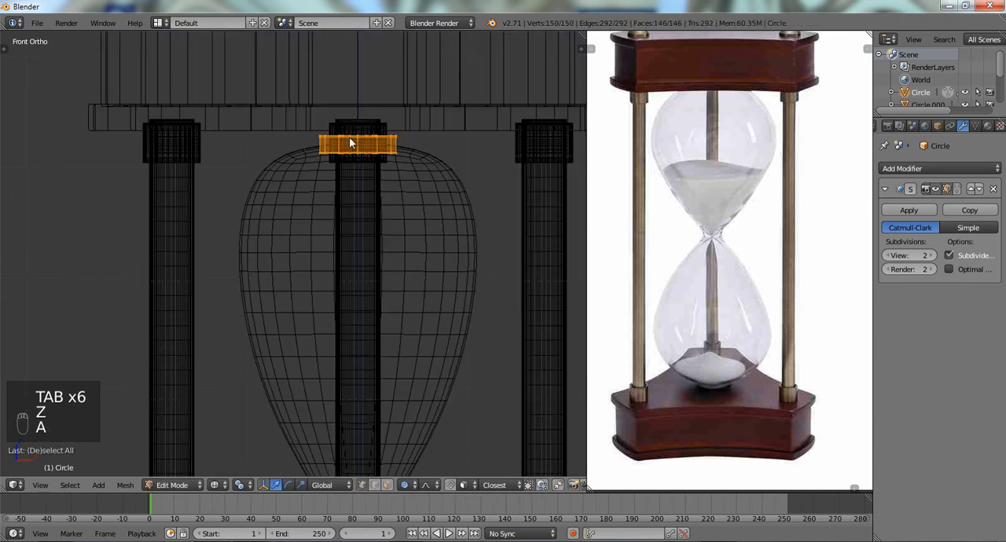
{"action": "key", "text": "g"}
{"action": "right_click", "coordinate": [443, 222]}
{"action": "scroll", "coordinate": [437, 223], "scroll_direction": "down", "scroll_amount": 8}
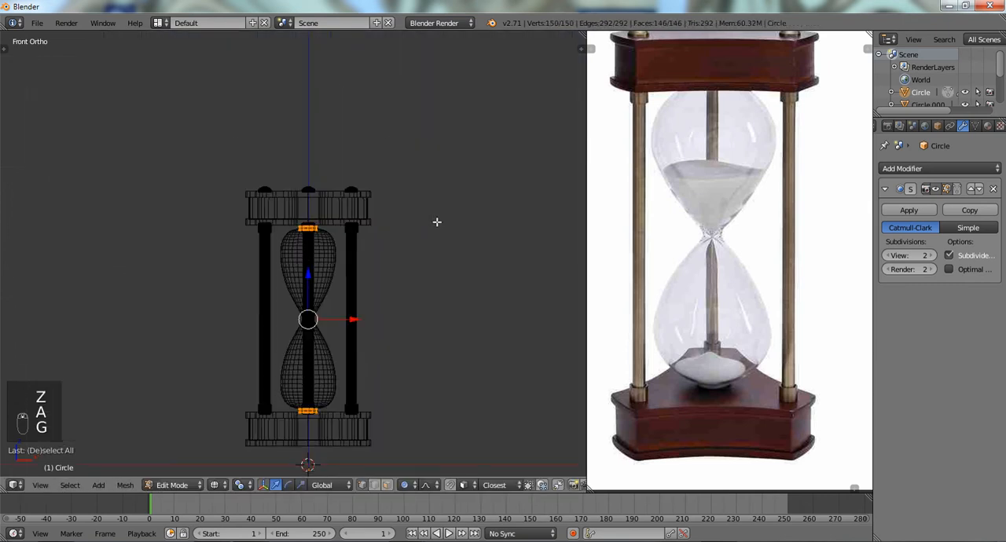
- Select only the upper end collar of the bulb and move it up by about 0.06 toward the top plate
{"action": "key", "text": "a"}
{"action": "scroll", "coordinate": [436, 222], "scroll_direction": "up", "scroll_amount": 5}
{"action": "mouse_move", "coordinate": [440, 182]}
{"action": "left_mouse_down", "text": "ctrl"}
{"action": "mouse_move", "coordinate": [366, 150]}
{"action": "mouse_move", "coordinate": [412, 240]}
{"action": "left_mouse_up", "text": "ctrl"}
{"action": "key", "text": "z"}
{"action": "key", "text": "g"}
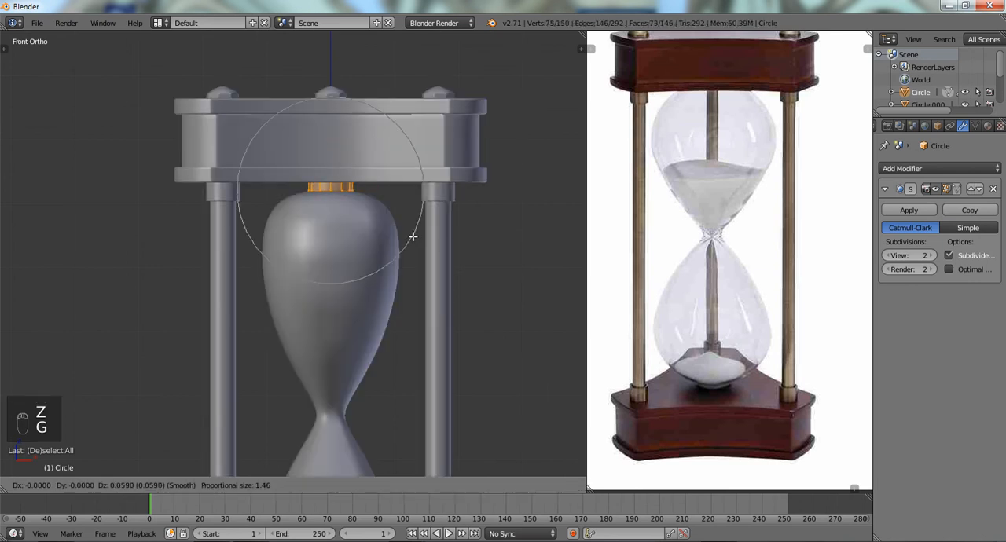
{"action": "left_click", "coordinate": [413, 235]}
- Deselect the collar geometry and return to Object Mode in solid view with no object selected
{"action": "key", "text": "a"}
{"action": "key", "text": "z"}
{"action": "scroll", "coordinate": [411, 235], "scroll_direction": "down", "scroll_amount": 2}
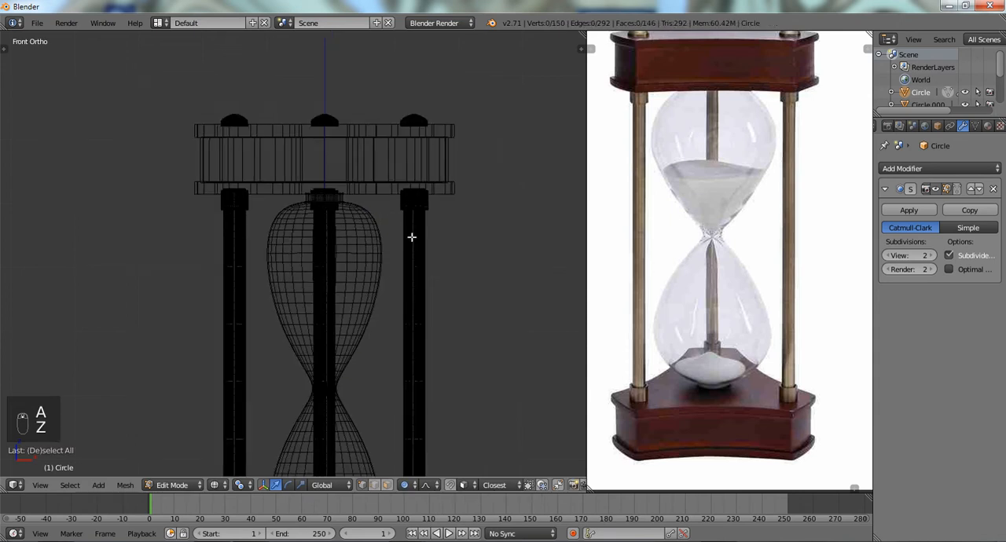
{"action": "key", "text": "Tab"}
{"action": "key", "text": "z"}
{"action": "key", "text": "a"}
- Examine the assembled hourglass from an angled view
{"action": "scroll", "coordinate": [393, 267], "scroll_direction": "down", "scroll_amount": 3}
{"action": "middle_click_drag", "start_coordinate": [358, 325], "coordinate": [374, 305]}
{"action": "scroll", "coordinate": [383, 302], "scroll_direction": "up", "scroll_amount": 2}
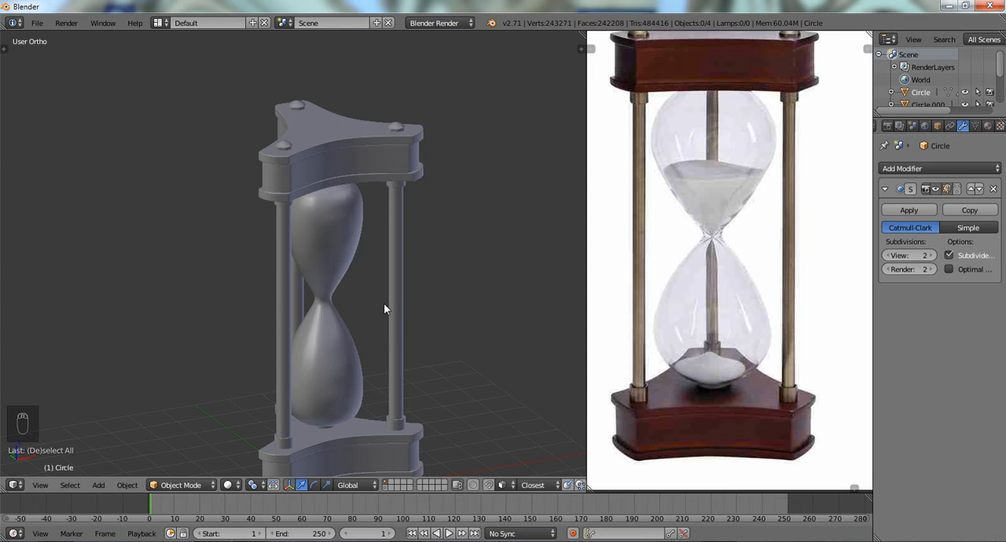
{"action": "scroll", "coordinate": [385, 303], "scroll_direction": "down", "scroll_amount": 2}
{"action": "middle_click_drag", "start_coordinate": [362, 307], "coordinate": [342, 286], "text": "shift"}
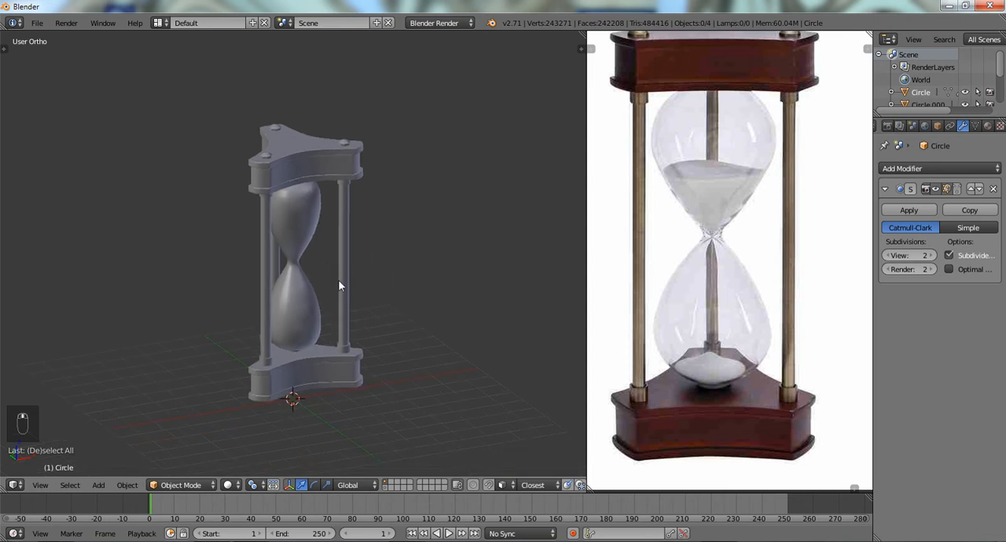
{"action": "scroll", "coordinate": [697, 182], "scroll_direction": "up", "scroll_amount": 1}
- In front view, open the glass bulb in wireframe Edit Mode and select the bottom portion below its widest edge loop
{"action": "key", "text": "KP_1"}
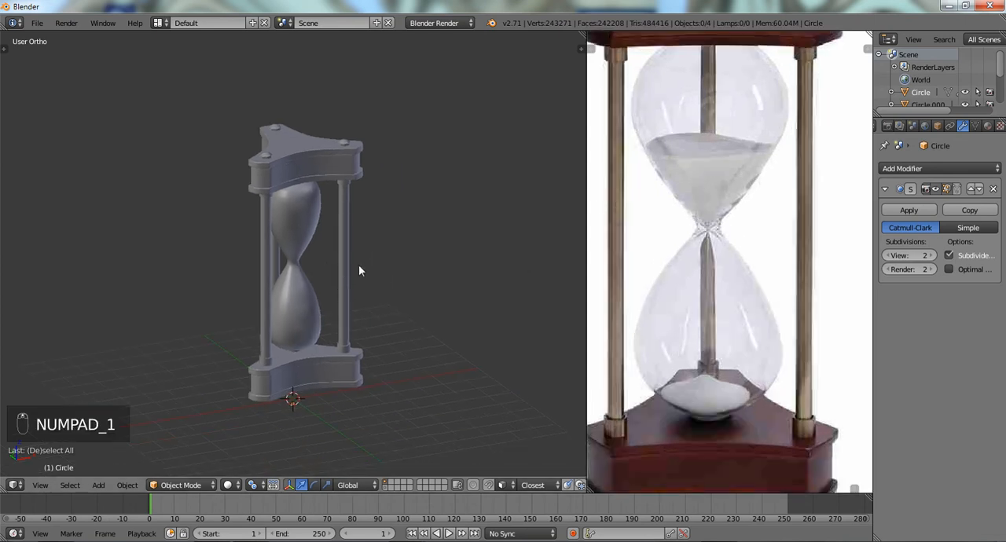
{"action": "middle_click_drag", "start_coordinate": [308, 315], "coordinate": [292, 232], "text": "shift"}
{"action": "scroll", "coordinate": [293, 232], "scroll_direction": "up", "scroll_amount": 5}
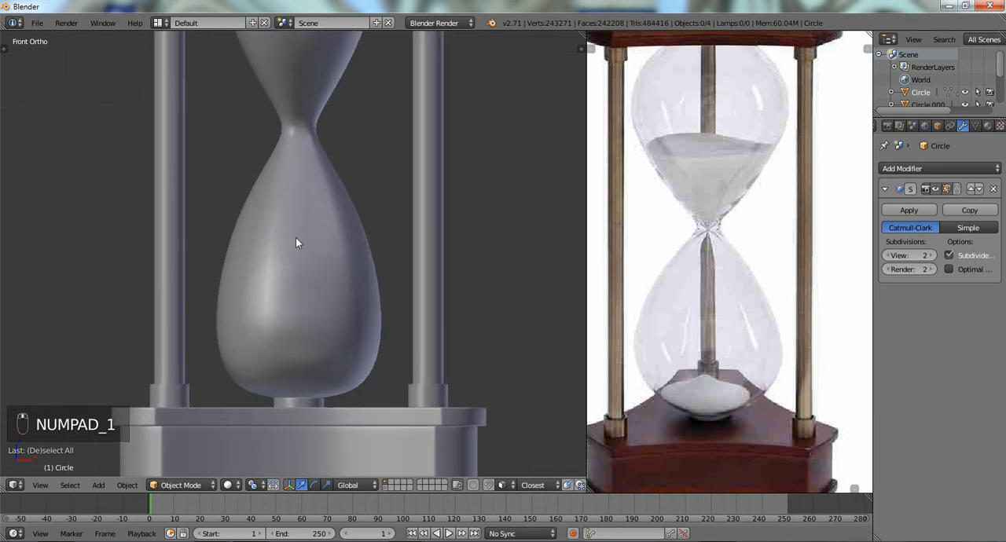
{"action": "key", "text": "Tab"}
{"action": "key", "text": "Tab"}
{"action": "right_click", "coordinate": [312, 308]}
{"action": "key", "text": "Tab"}
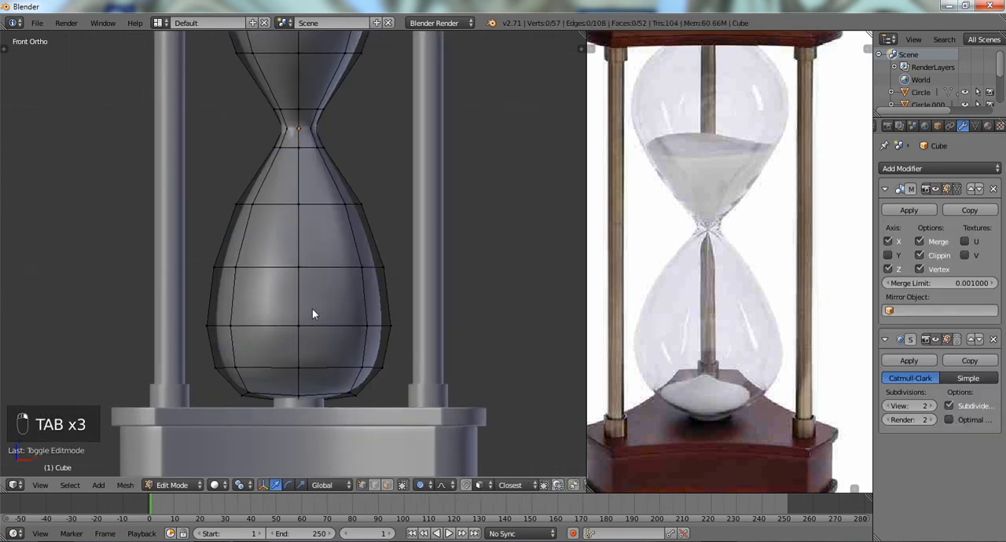
{"action": "right_click", "coordinate": [317, 366], "text": "alt"}
{"action": "key", "text": "a"}
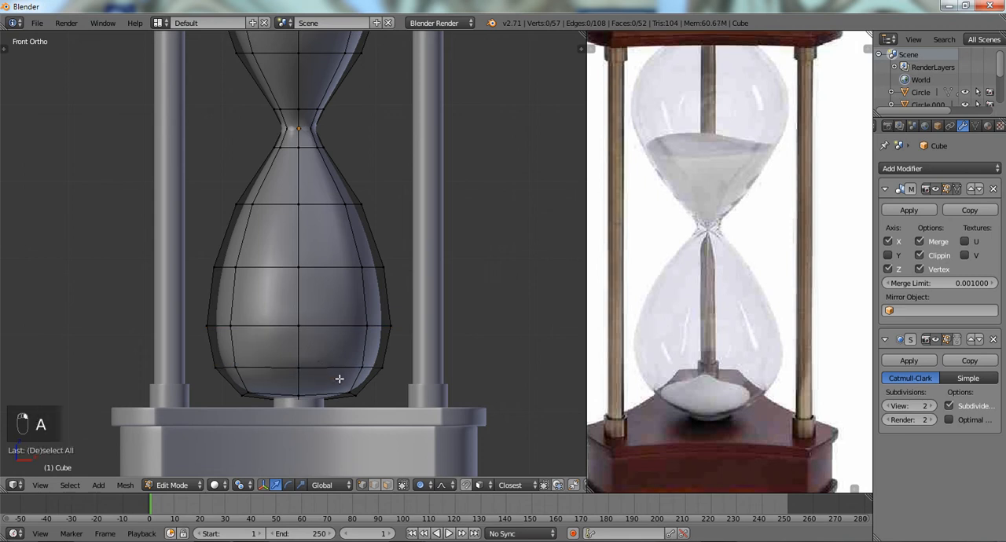
{"action": "key", "text": "z"}
{"action": "mouse_move", "coordinate": [350, 300]}
{"action": "left_mouse_down", "text": "ctrl"}
{"action": "mouse_move", "coordinate": [341, 456]}
{"action": "mouse_move", "coordinate": [460, 382]}
{"action": "left_mouse_up", "text": "ctrl"}
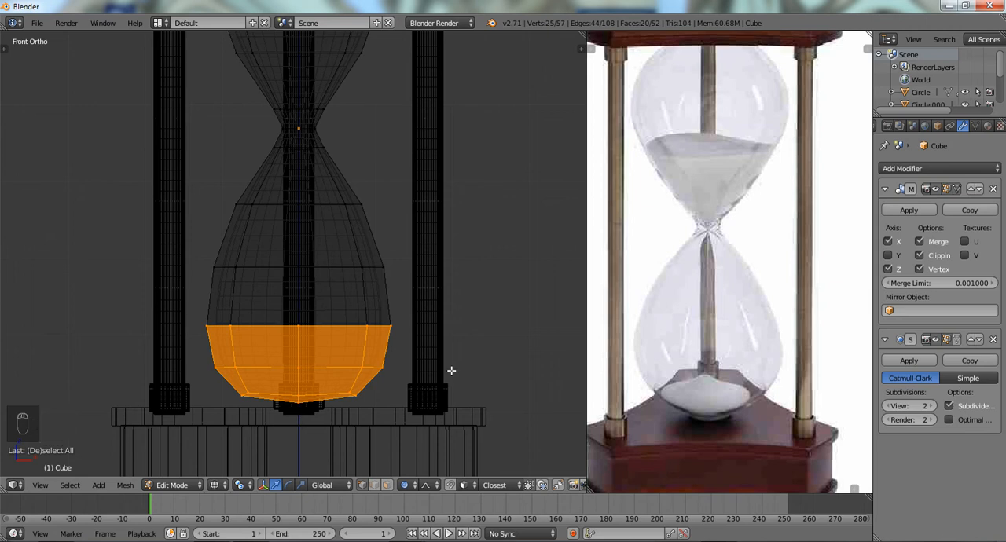
- Duplicate the selected bottom portion, separate it into its own object and select that object in solid view
{"action": "key", "text": "shift+d"}
{"action": "key", "text": "p"}
{"action": "left_click", "coordinate": [453, 364]}
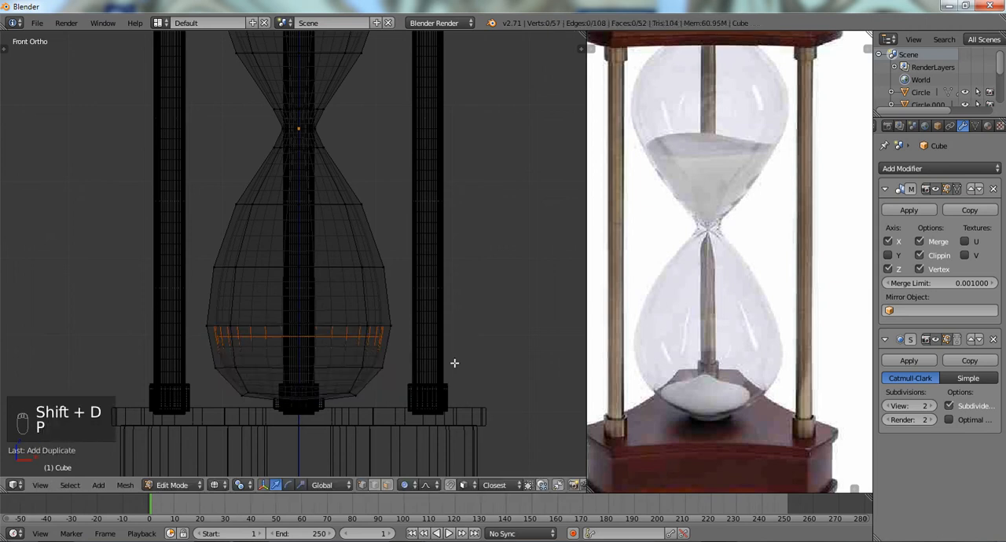
{"action": "key", "text": "Tab"}
{"action": "right_click", "coordinate": [352, 339]}
{"action": "key", "text": "z"}
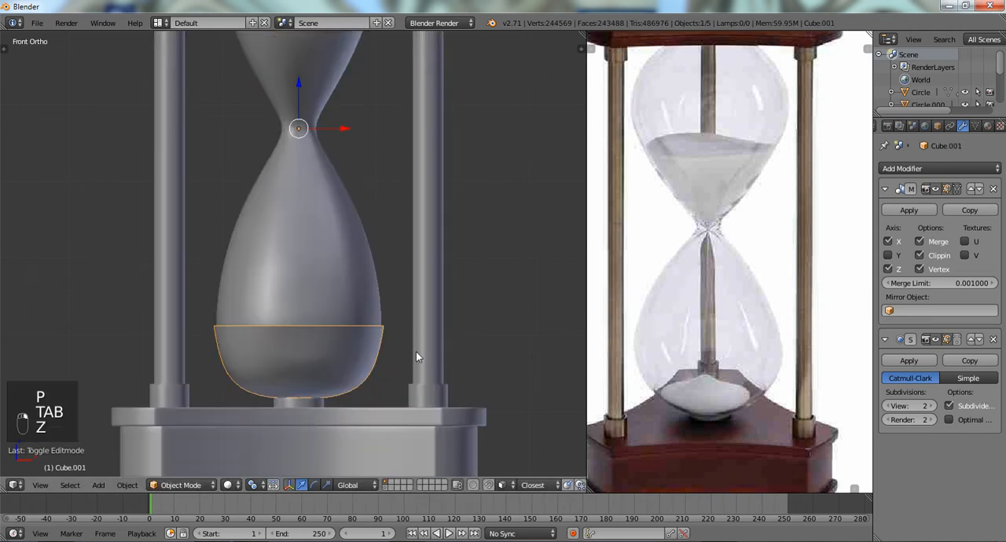
{"action": "key", "text": "s"}
{"action": "right_click", "coordinate": [441, 352]}
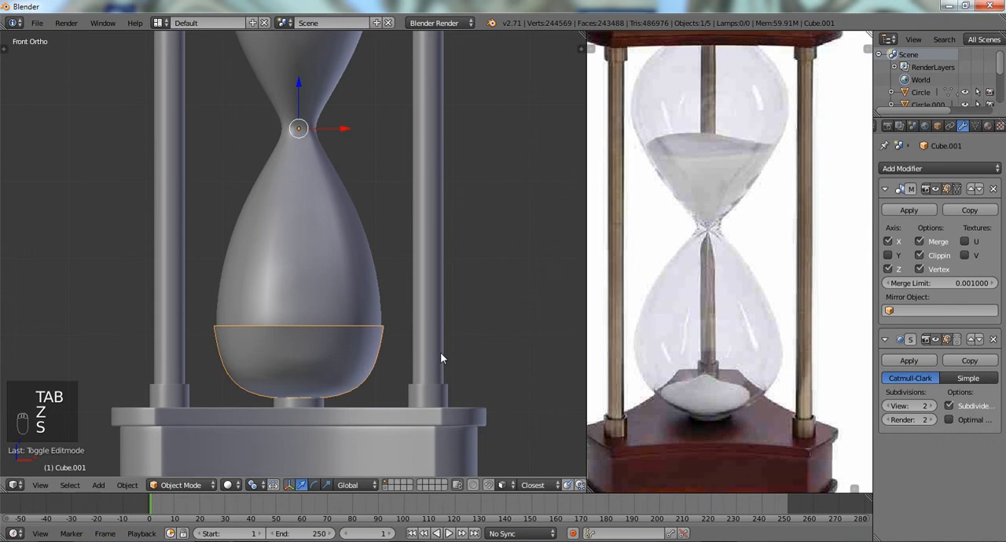
{"action": "key", "text": "ctrl+alt+shift+c"}
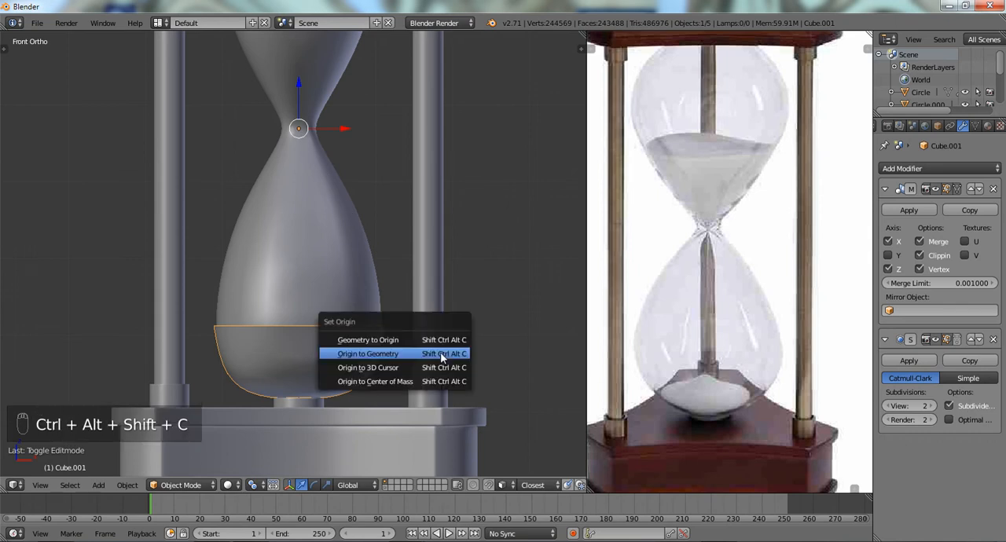
{"action": "scroll", "coordinate": [409, 285], "scroll_direction": "down", "scroll_amount": 5}
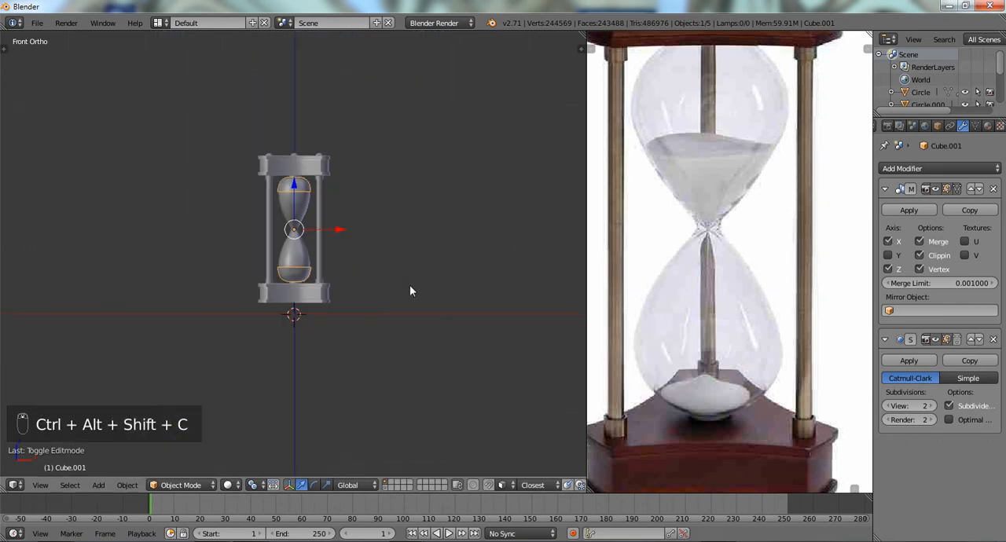
{"action": "scroll", "coordinate": [409, 284], "scroll_direction": "up", "scroll_amount": 2}
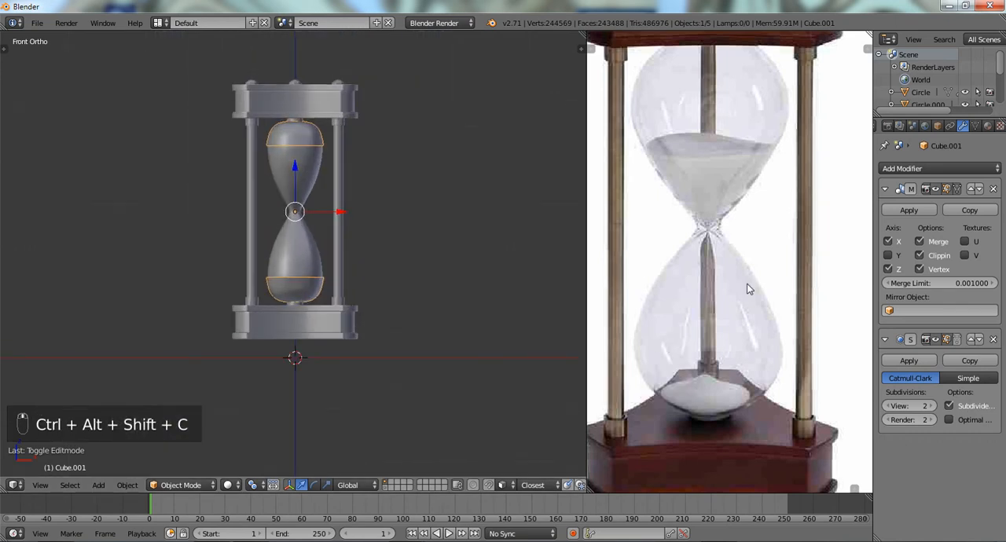
- Remove the Mirror modifier from the separated piece and try to move it in wireframe
{"action": "left_click", "coordinate": [992, 190]}
{"action": "scroll", "coordinate": [443, 279], "scroll_direction": "up", "scroll_amount": 4}
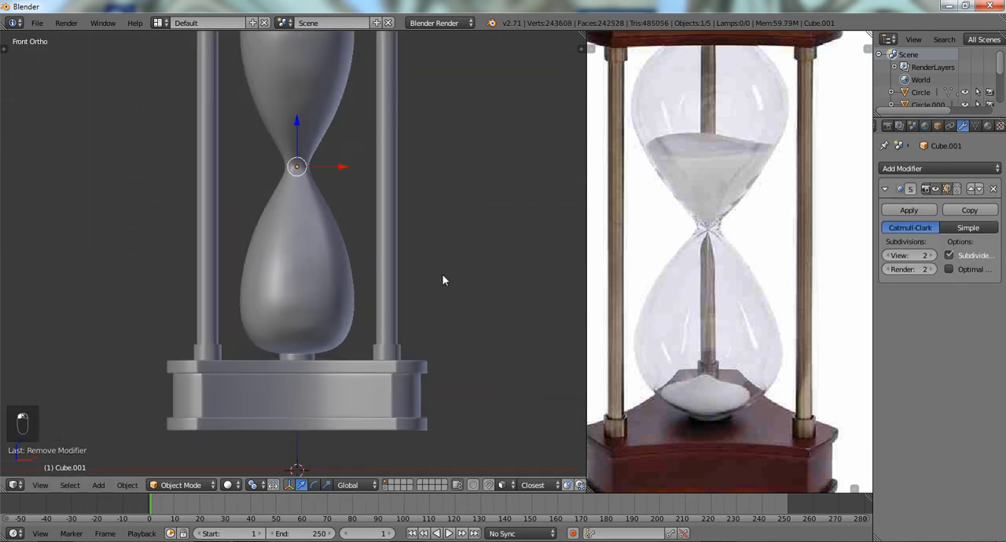
{"action": "key", "text": "z"}
{"action": "scroll", "coordinate": [425, 252], "scroll_direction": "down", "scroll_amount": 6}
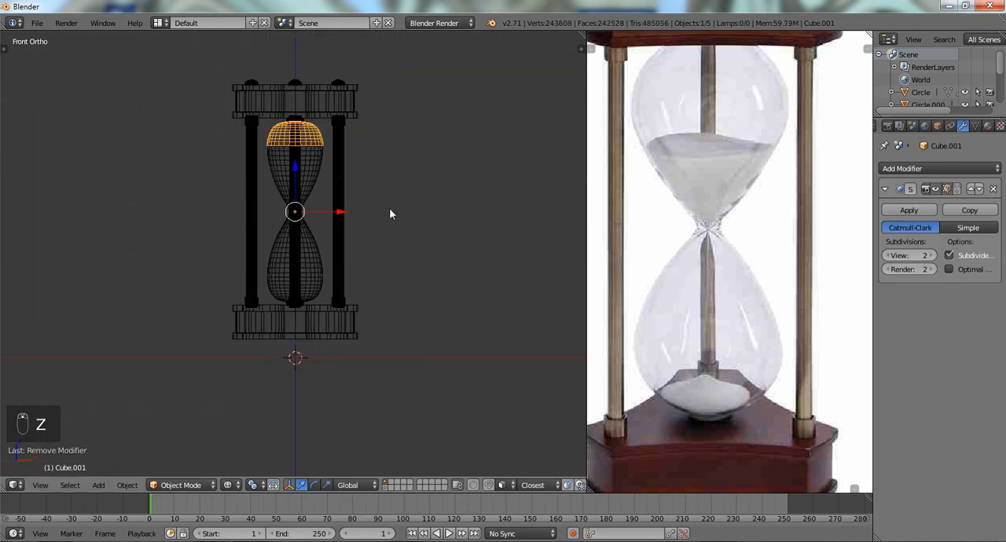
{"action": "key", "text": "g"}
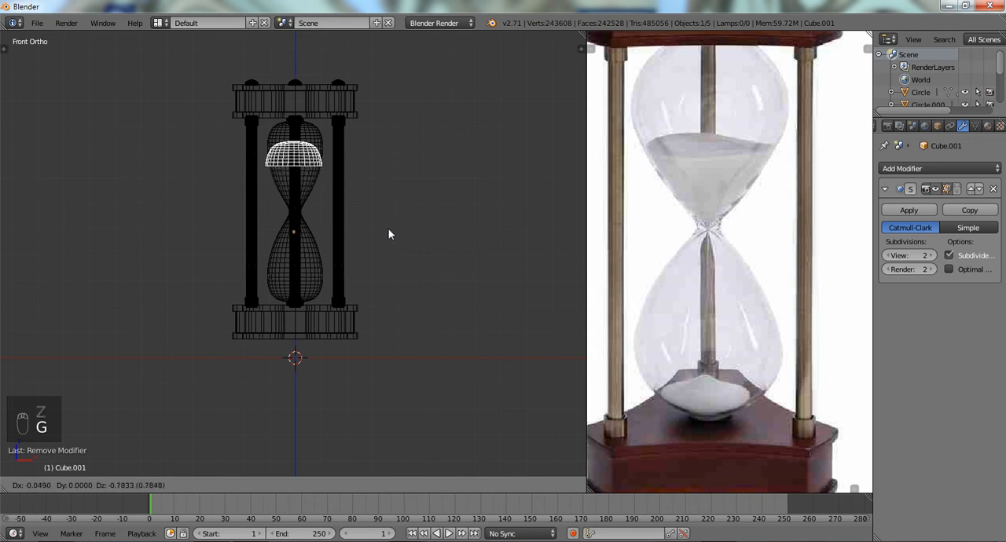
{"action": "left_click", "coordinate": [388, 233]}
- Select the glass bulb and apply its Mirror modifier so both halves become real geometry
{"action": "scroll", "coordinate": [288, 249], "scroll_direction": "up", "scroll_amount": 2}
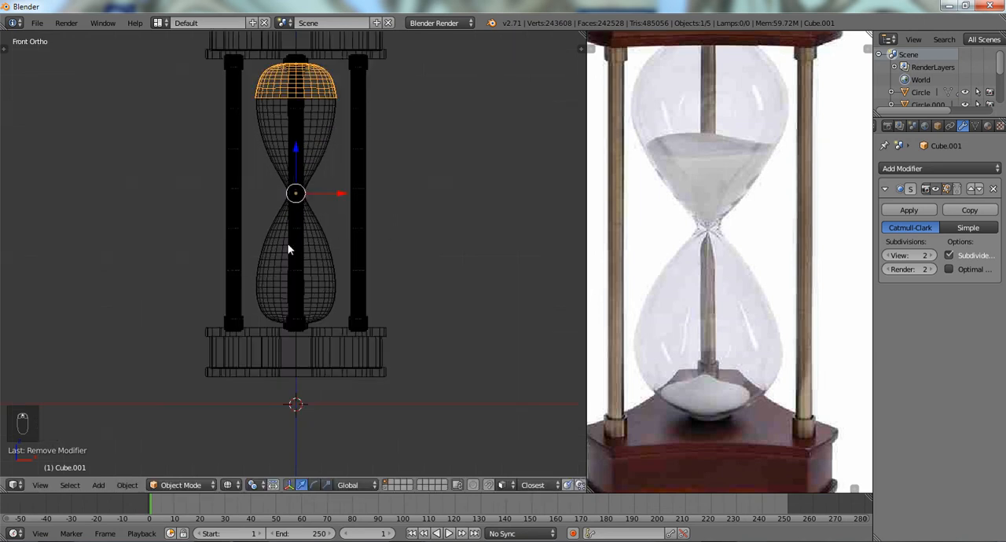
{"action": "key", "text": "Tab"}
{"action": "key", "text": "Tab"}
{"action": "right_click", "coordinate": [310, 243]}
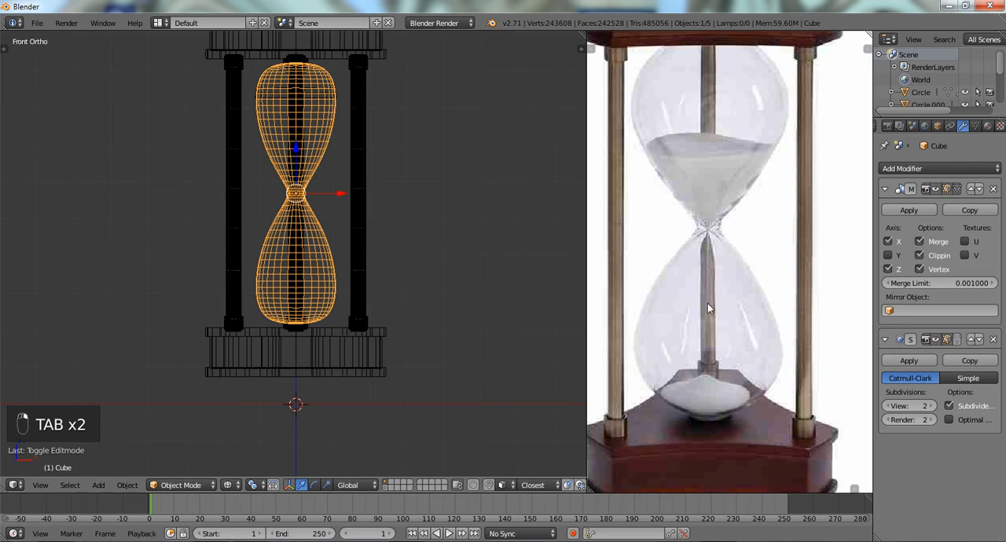
{"action": "left_click", "coordinate": [908, 210]}
{"action": "key", "text": "Tab"}
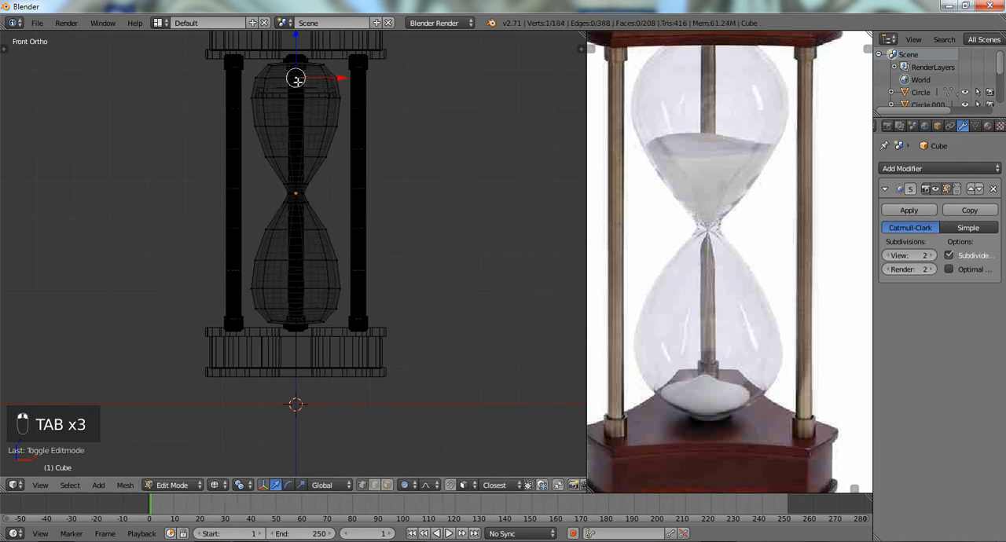
{"action": "key", "text": "Tab"}
- Delete the separated piece at the upper end of the glass bulb
{"action": "right_click", "coordinate": [317, 82]}
{"action": "key", "text": "x"}
{"action": "left_click", "coordinate": [318, 82]}
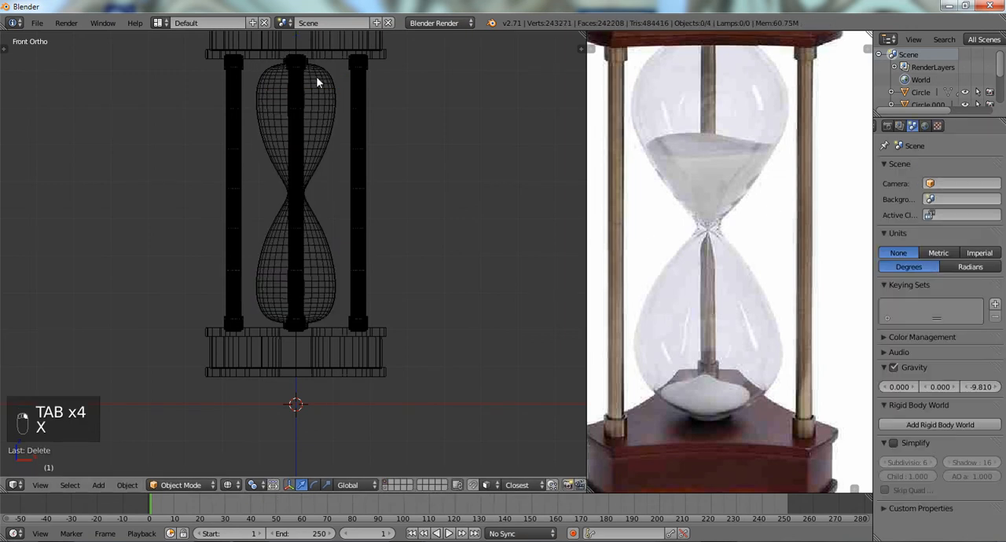
- Open the glass bulb in Edit Mode and select the lower four vertex rows plus bottom of its lower half
{"action": "right_click", "coordinate": [308, 272]}
{"action": "key", "text": "Tab"}
{"action": "scroll", "coordinate": [308, 272], "scroll_direction": "up", "scroll_amount": 2}
{"action": "key", "text": "a"}
{"action": "key", "text": "a"}
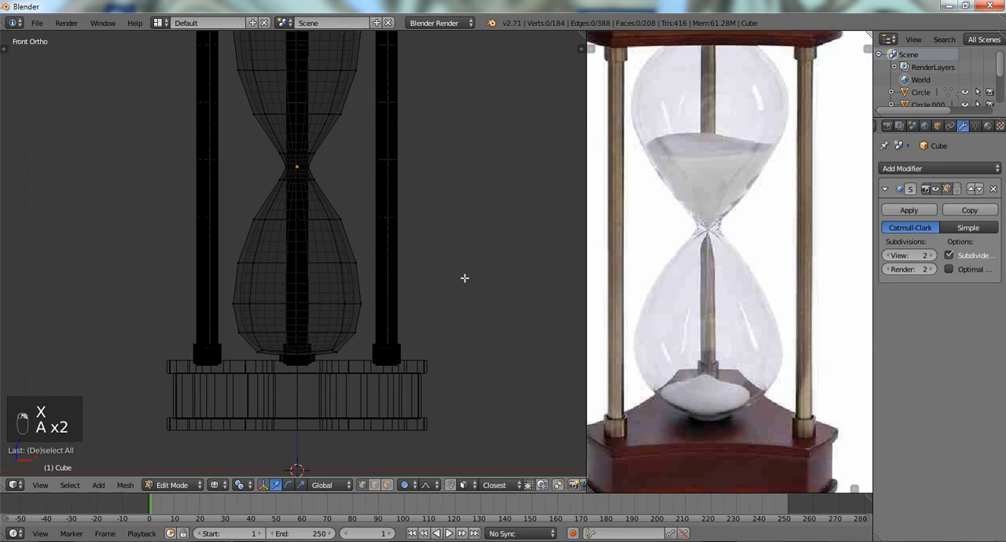
{"action": "mouse_move", "coordinate": [465, 279]}
{"action": "left_mouse_down", "text": "ctrl"}
{"action": "mouse_move", "coordinate": [191, 308]}
{"action": "mouse_move", "coordinate": [450, 304]}
{"action": "left_mouse_up", "text": "ctrl"}
- Duplicate the selected lower part of the bulb, separate it into its own object and select it in Object Mode
{"action": "key", "text": "shift+d"}
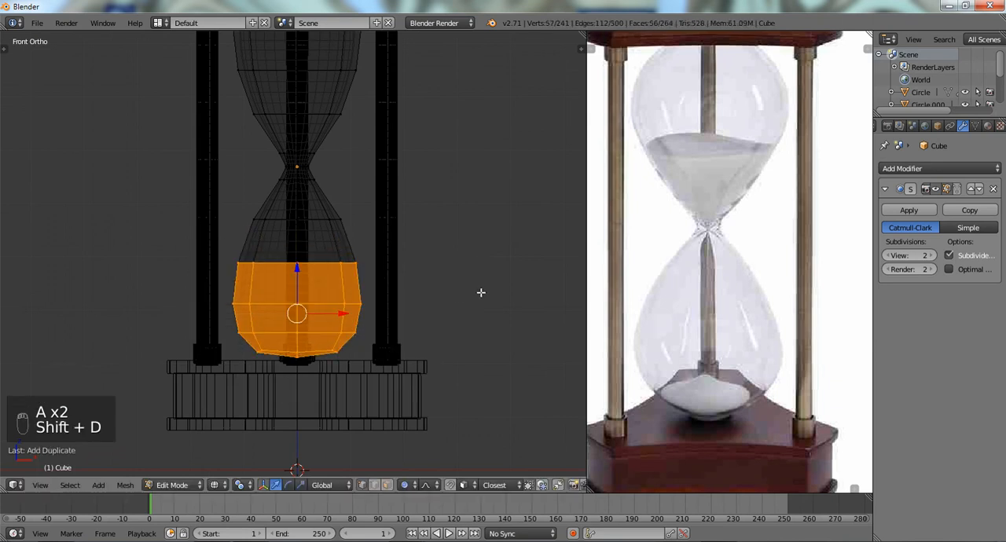
{"action": "key", "text": "p"}
{"action": "left_click", "coordinate": [481, 292]}
{"action": "key", "text": "Tab"}
{"action": "right_click", "coordinate": [328, 286]}
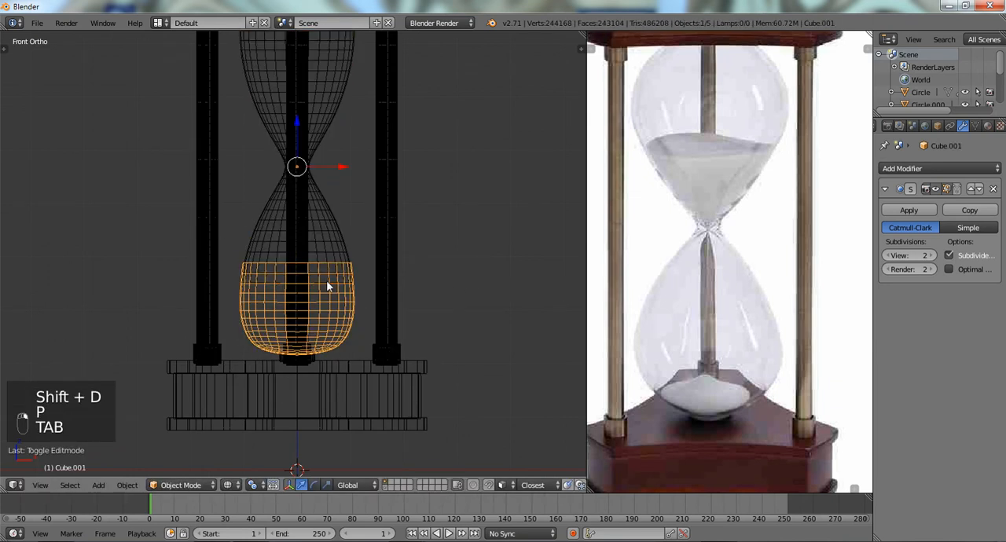
- Set the separated piece's origin to its geometry and scale it down slightly to fit inside the lower glass bulb
{"action": "key", "text": "s"}
{"action": "right_click", "coordinate": [453, 316]}
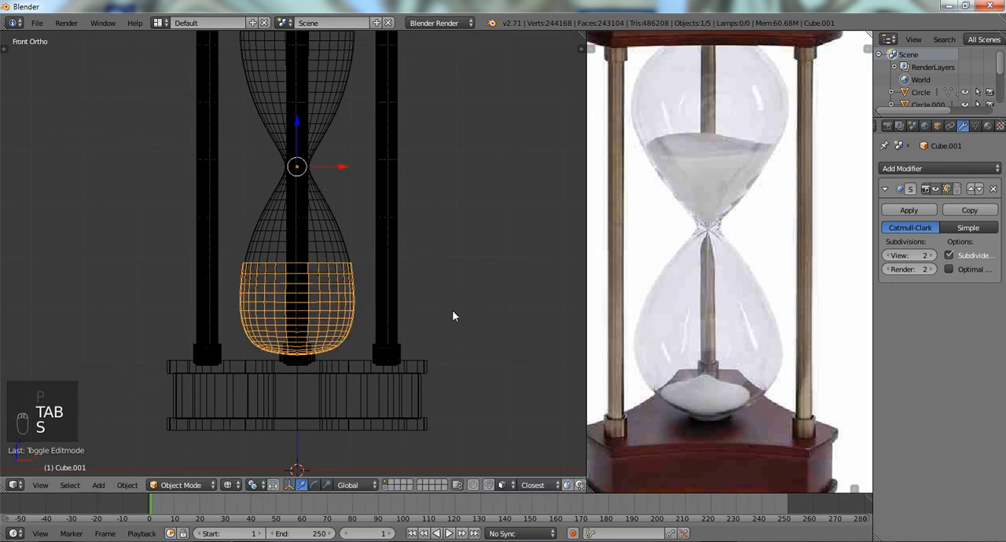
{"action": "key", "text": "ctrl+alt+shift+c"}
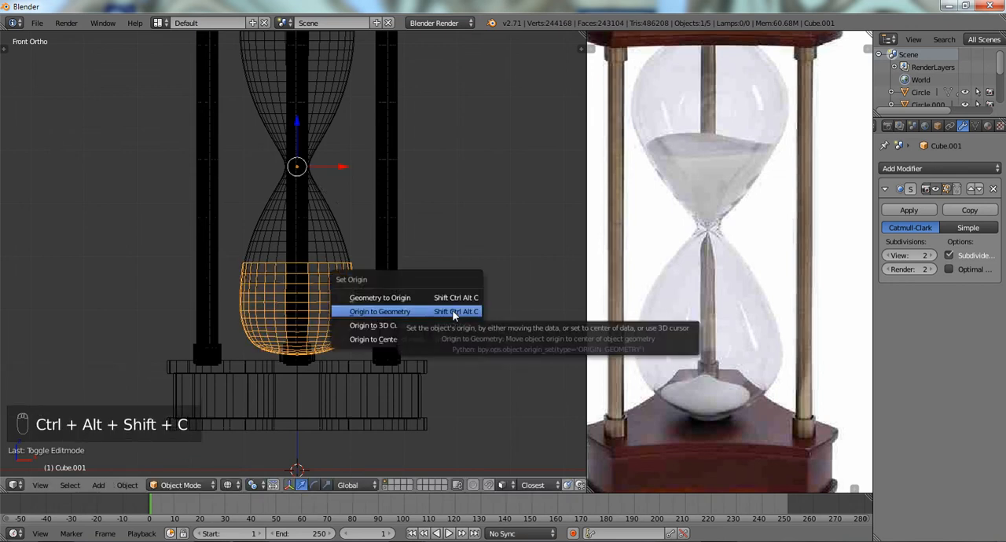
{"action": "left_click", "coordinate": [453, 312]}
{"action": "key", "text": "s"}
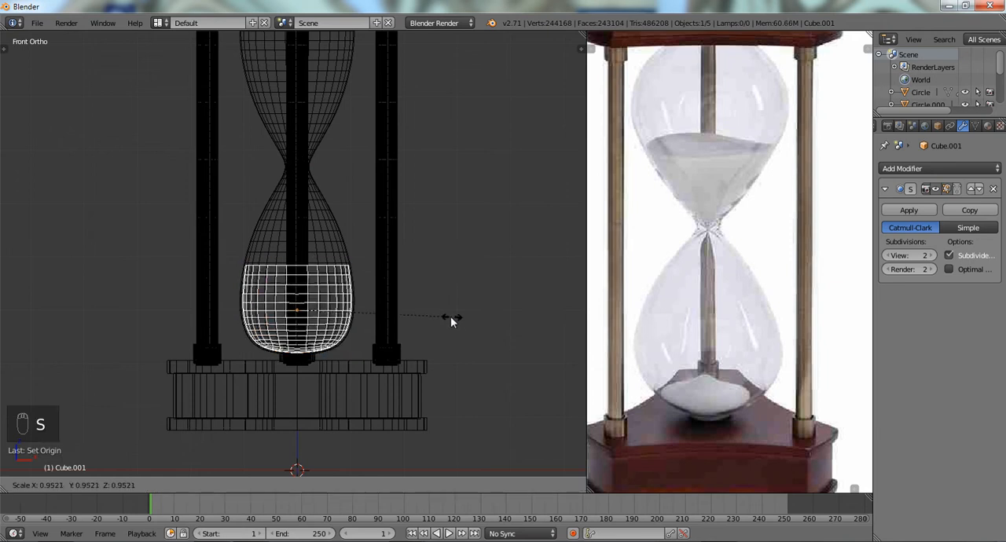
{"action": "left_click", "coordinate": [444, 318]}
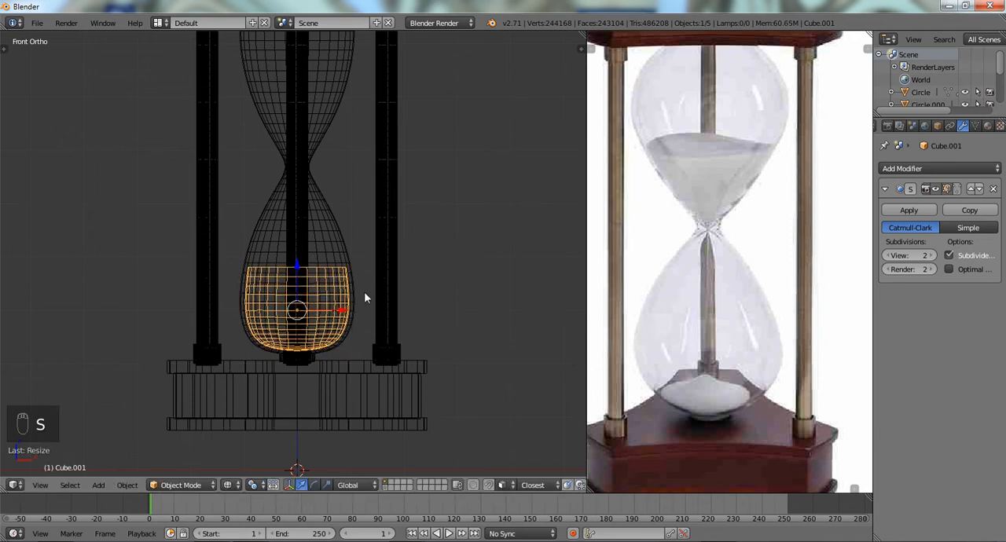
- Open the scaled-down sand piece in Edit Mode and try to select its upper edge loop
{"action": "key", "text": "Tab"}
{"action": "mouse_move", "coordinate": [323, 295]}
{"action": "middle_mouse_down", "text": "shift"}
{"action": "mouse_move", "coordinate": [342, 242]}
{"action": "mouse_move", "coordinate": [328, 270]}
{"action": "middle_mouse_up", "text": "shift"}
{"action": "key", "text": "z"}
{"action": "scroll", "coordinate": [327, 254], "scroll_direction": "up", "scroll_amount": 4}
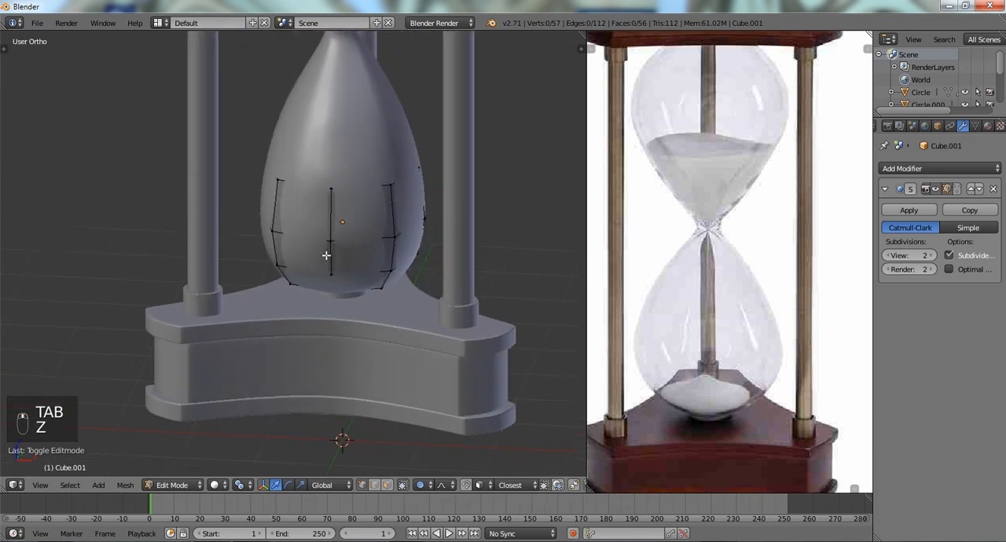
{"action": "key", "text": "z"}
{"action": "scroll", "coordinate": [334, 274], "scroll_direction": "up", "scroll_amount": 1}
{"action": "right_click", "coordinate": [340, 220], "text": "alt"}
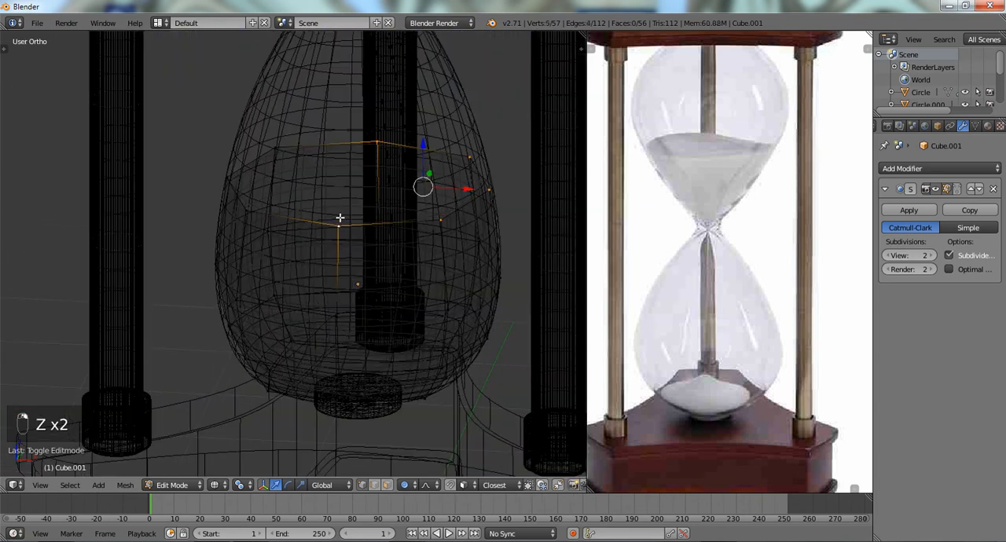
- Turn on Optimal Display in the subdivision modifiers of the sand piece and the glass bulb, and return to editing the sand piece
{"action": "key", "text": "Tab"}
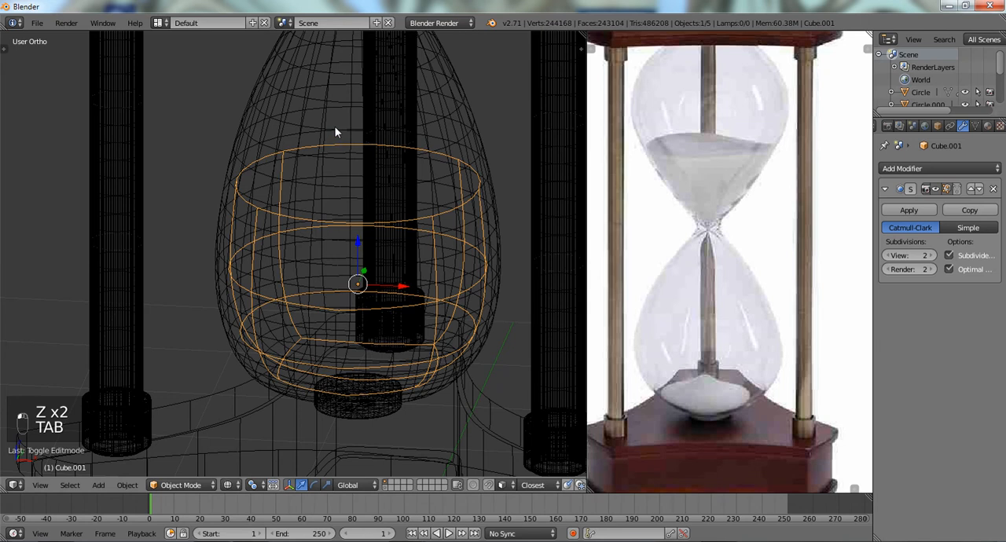
{"action": "right_click", "coordinate": [337, 130]}
{"action": "left_click", "coordinate": [948, 269]}
{"action": "key", "text": "Tab"}
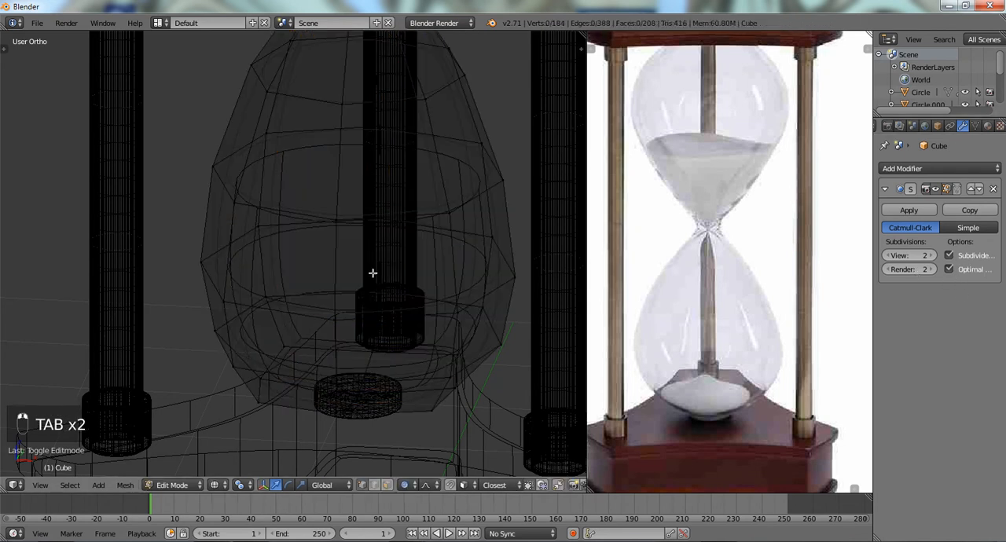
{"action": "right_click", "coordinate": [382, 217]}
{"action": "key", "text": "Tab"}
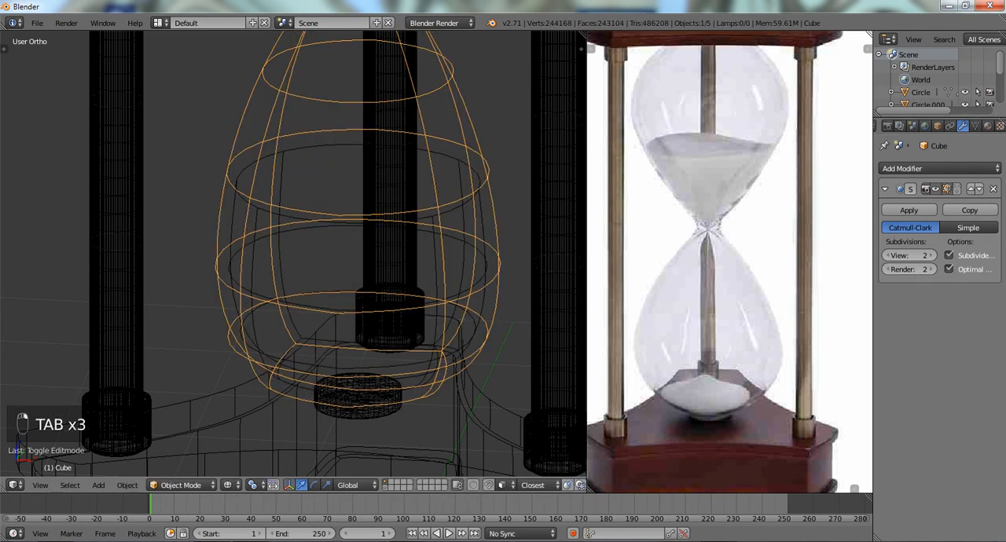
{"action": "right_click", "coordinate": [384, 219]}
{"action": "right_click", "coordinate": [431, 222]}
{"action": "key", "text": "Tab"}
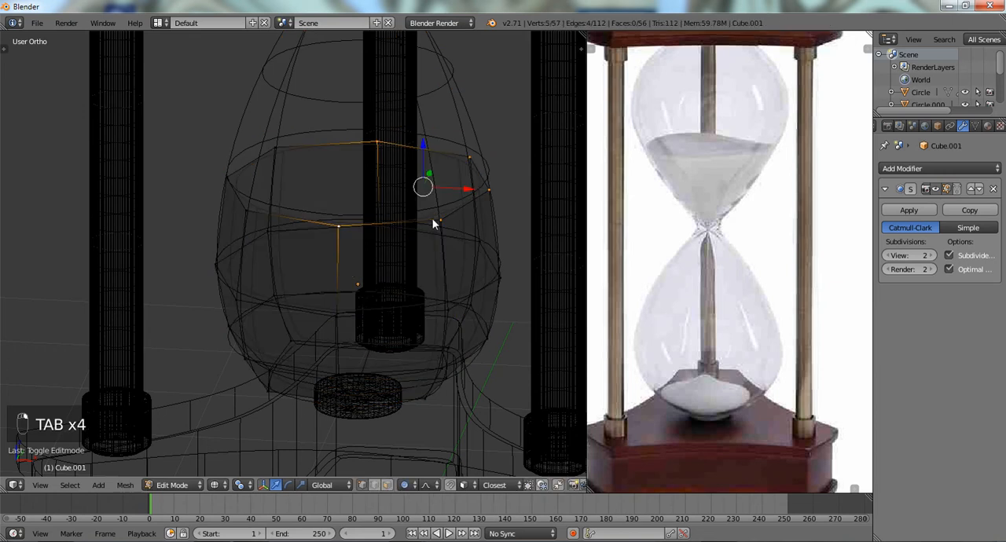
- Try deleting the selected vertices of the sand piece's upper edge loop and undo the deletion
{"action": "scroll", "coordinate": [349, 258], "scroll_direction": "up", "scroll_amount": 1}
{"action": "key", "text": "x"}
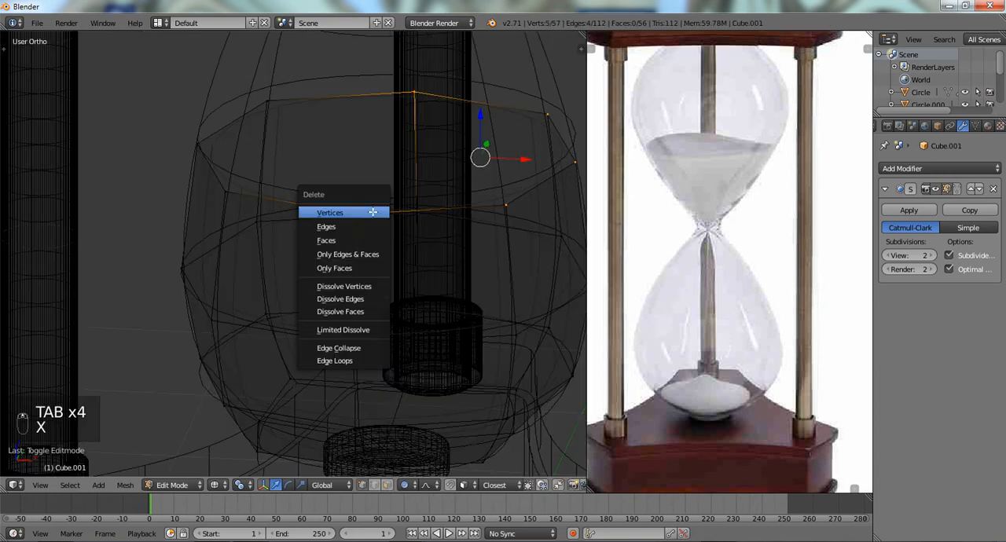
{"action": "left_click", "coordinate": [372, 211]}
{"action": "key", "text": "ctrl+z"}
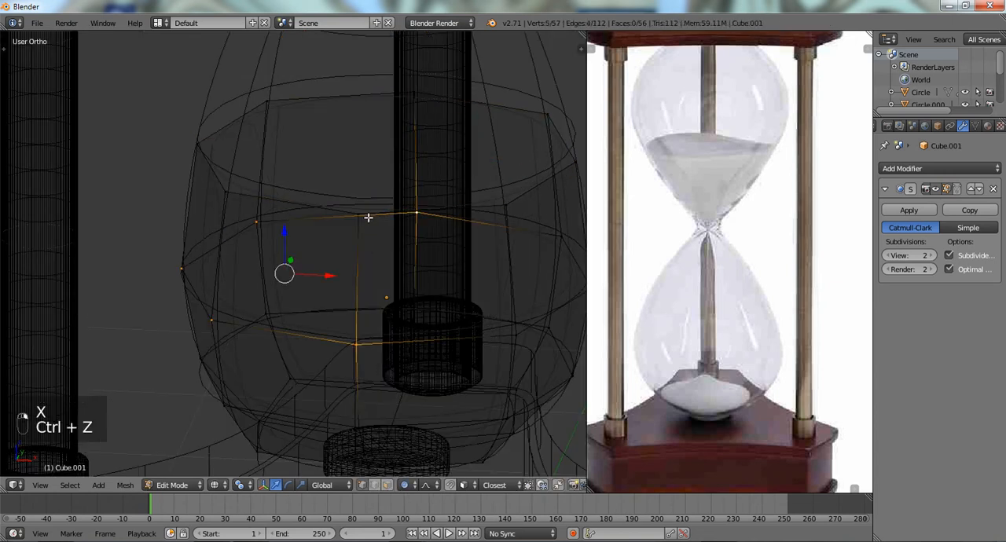
{"action": "right_click", "coordinate": [370, 208], "text": "alt"}
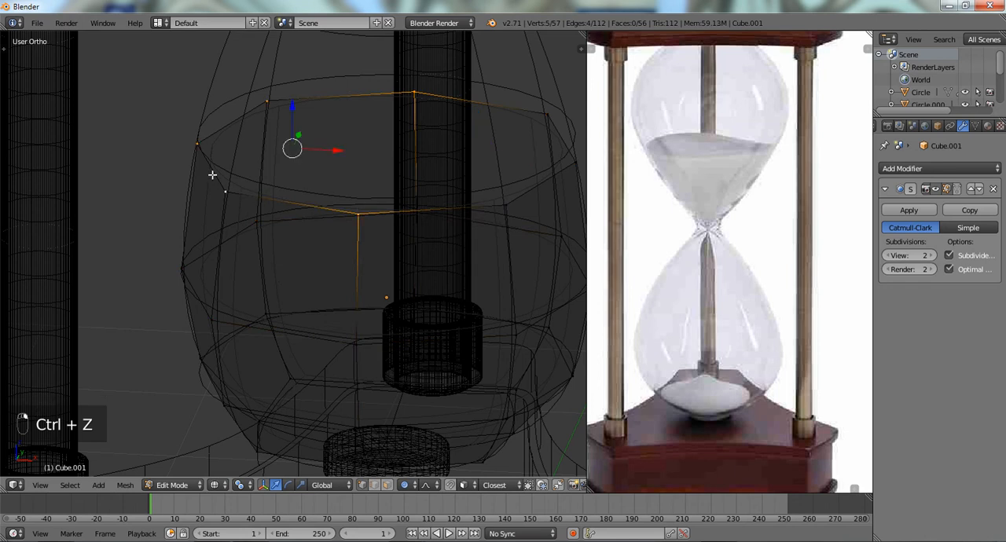
- Remove the doubled vertices from the whole sand piece mesh
{"action": "key", "text": "a"}
{"action": "key", "text": "a"}
{"action": "key", "text": "a"}
{"action": "key", "text": "ctrl+v"}
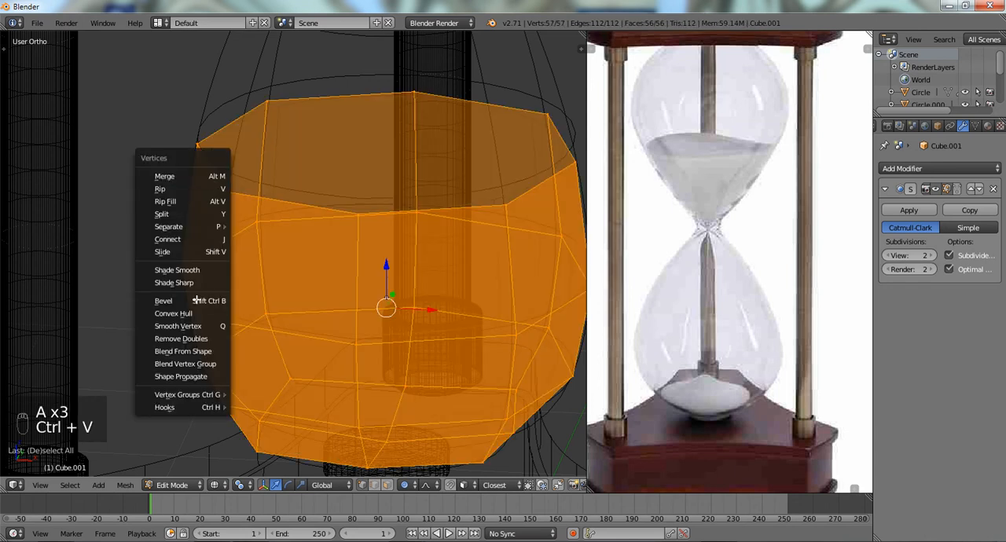
{"action": "left_click", "coordinate": [189, 347]}
{"action": "key", "text": "a"}
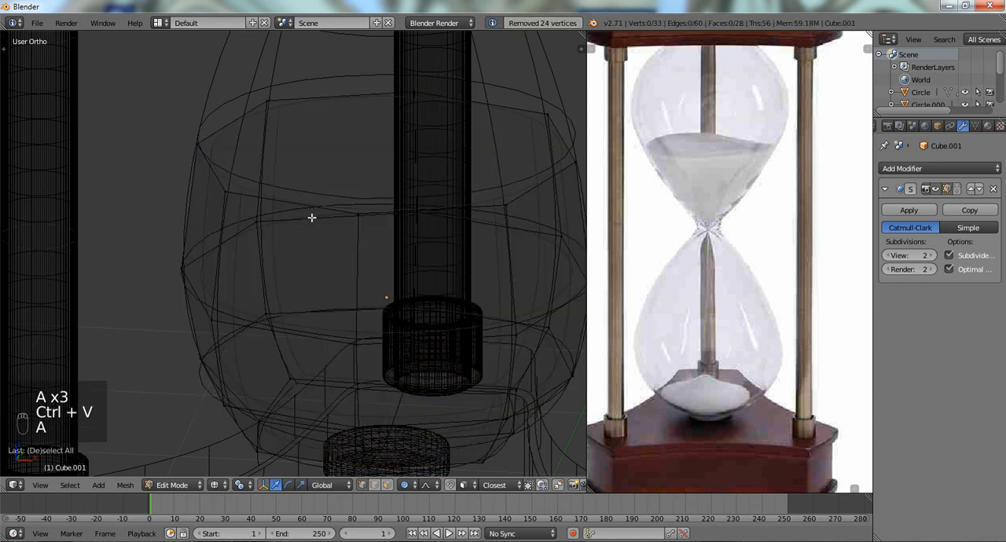
- Select the complete top edge loop of the sand piece and delete its vertices
{"action": "right_click", "coordinate": [314, 198], "text": "alt"}
{"action": "key", "text": "KP_1"}
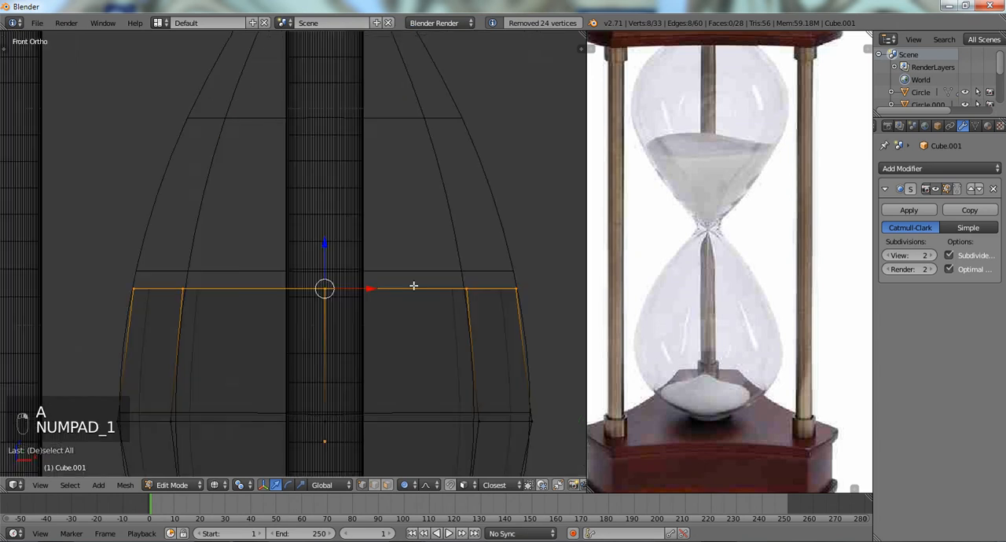
{"action": "key", "text": "x"}
{"action": "left_click", "coordinate": [413, 286]}
- Scale the sand piece's remaining top edge loop to about 0.9675 so it sits inside the glass wall
{"action": "middle_click_drag", "start_coordinate": [359, 366], "coordinate": [348, 247], "text": "shift"}
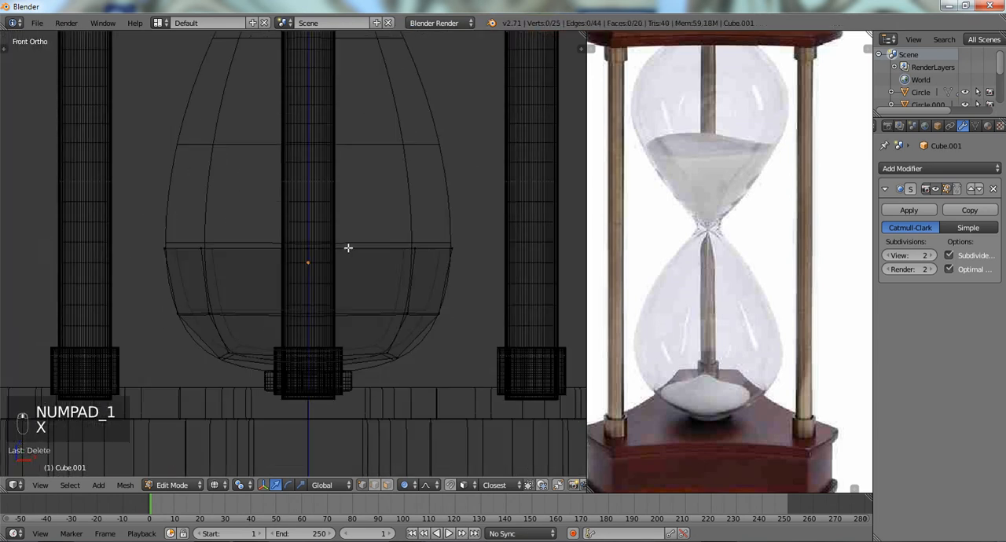
{"action": "scroll", "coordinate": [348, 248], "scroll_direction": "up", "scroll_amount": 3}
{"action": "right_click", "coordinate": [373, 246], "text": "alt"}
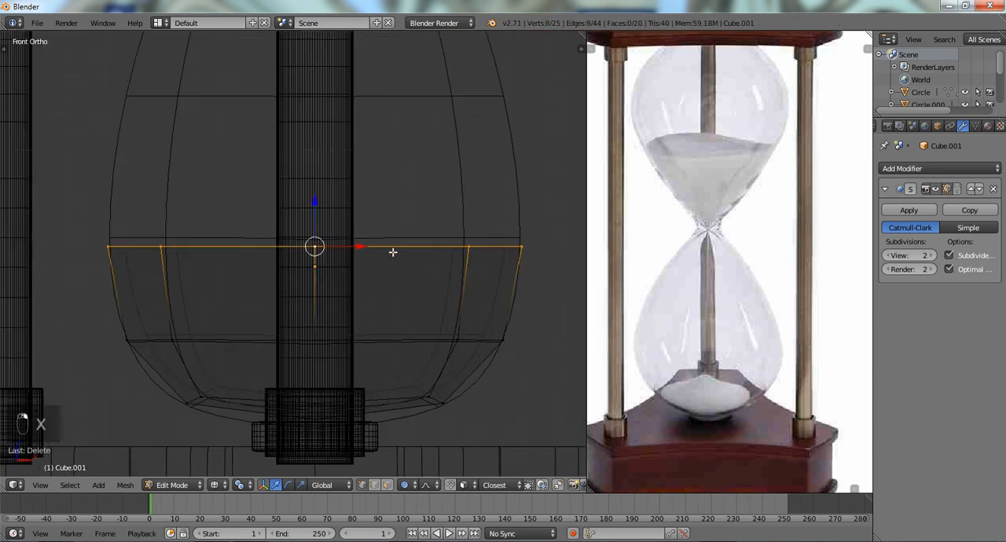
{"action": "key", "text": "s"}
{"action": "right_click", "coordinate": [384, 251]}
{"action": "key", "text": "s"}
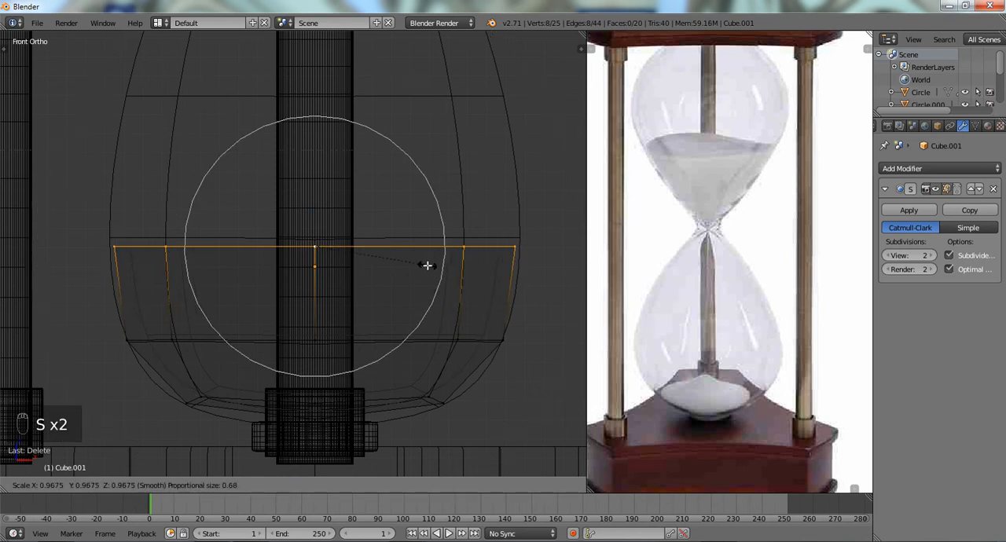
{"action": "left_click", "coordinate": [428, 265]}
- Scale the edge loop just below the sand piece's top rim to about 0.9731
{"action": "right_click", "coordinate": [427, 341], "text": "alt"}
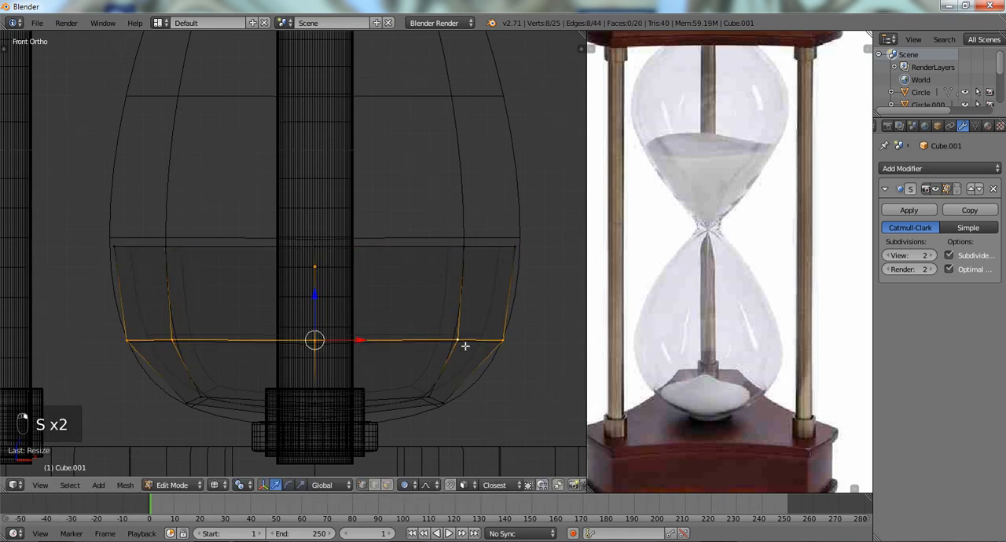
{"action": "key", "text": "s"}
{"action": "scroll", "coordinate": [524, 344], "scroll_direction": "up", "scroll_amount": 3}
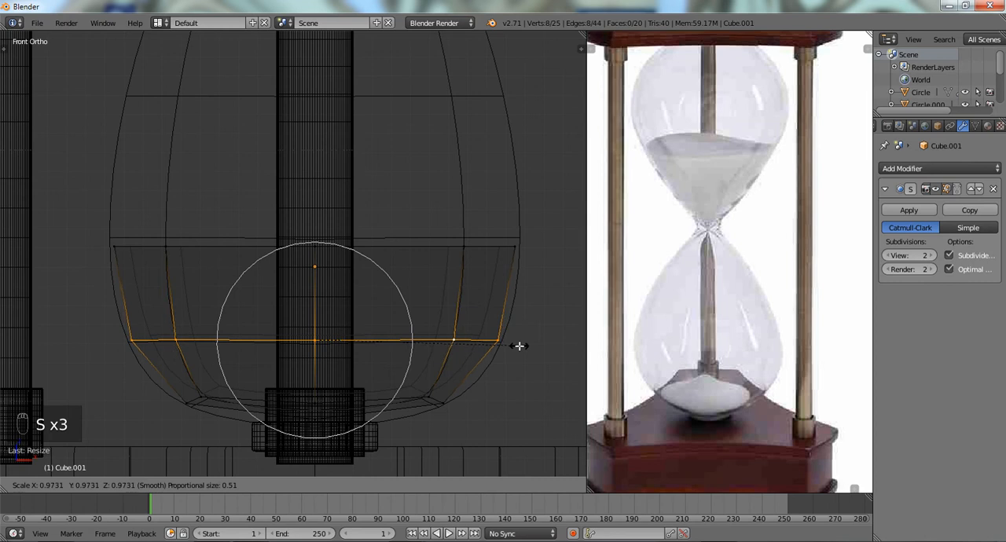
{"action": "right_click", "coordinate": [518, 345]}
- Select the whole sand piece mesh and scale it down slightly inside the bulb
{"action": "key", "text": "z"}
{"action": "key", "text": "z"}
{"action": "key", "text": "a"}
{"action": "key", "text": "a"}
{"action": "key", "text": "a"}
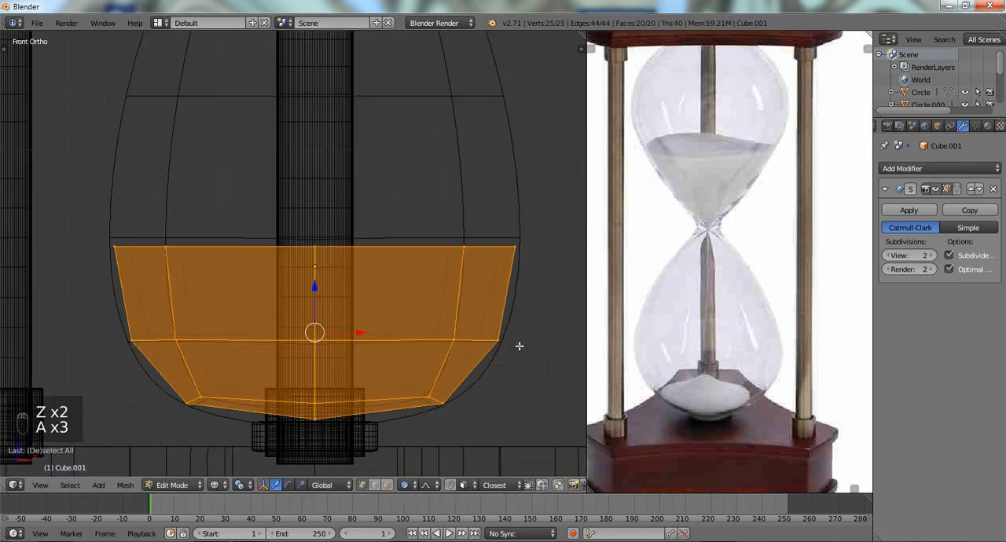
{"action": "key", "text": "s"}
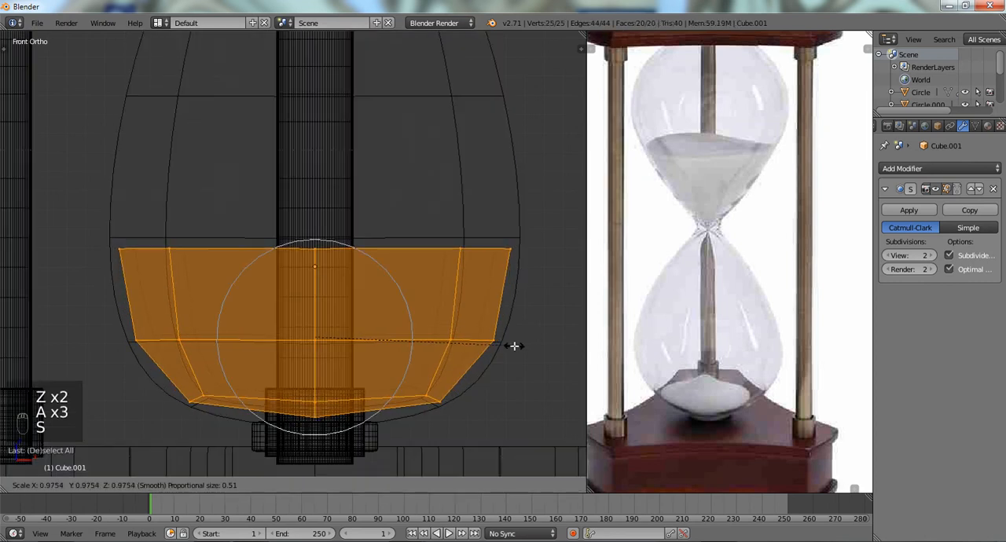
{"action": "right_click", "coordinate": [514, 346]}
{"action": "key", "text": "z"}
{"action": "key", "text": "z"}
{"action": "key", "text": "z"}
{"action": "key", "text": "a"}
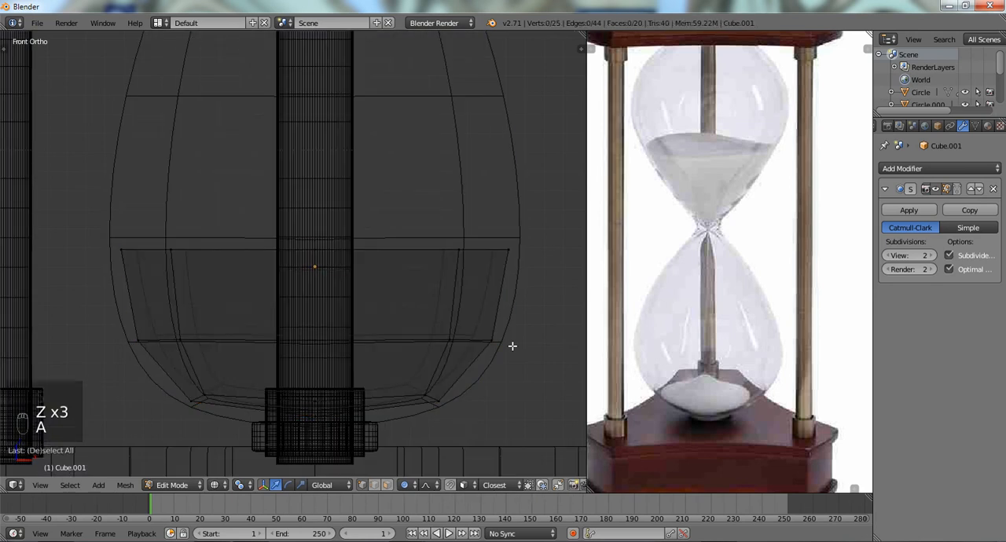
- Scale the whole sand mesh down a little more and apply Smooth Vertex to it
{"action": "key", "text": "z"}
{"action": "mouse_move", "coordinate": [511, 346]}
{"action": "middle_mouse_down"}
{"action": "mouse_move", "coordinate": [348, 329]}
{"action": "mouse_move", "coordinate": [488, 350]}
{"action": "middle_mouse_up"}
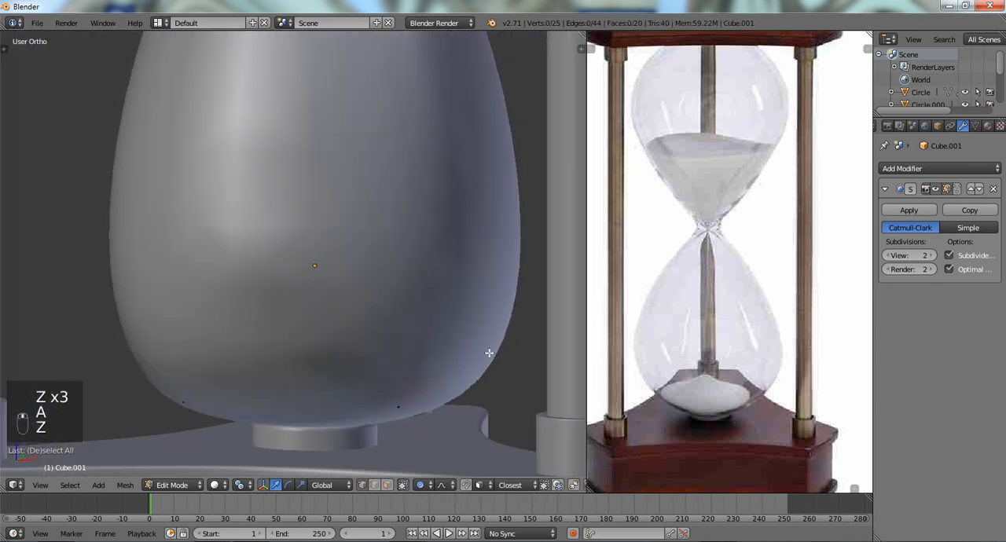
{"action": "key", "text": "a"}
{"action": "key", "text": "z"}
{"action": "key", "text": "s"}
{"action": "right_click", "coordinate": [488, 351]}
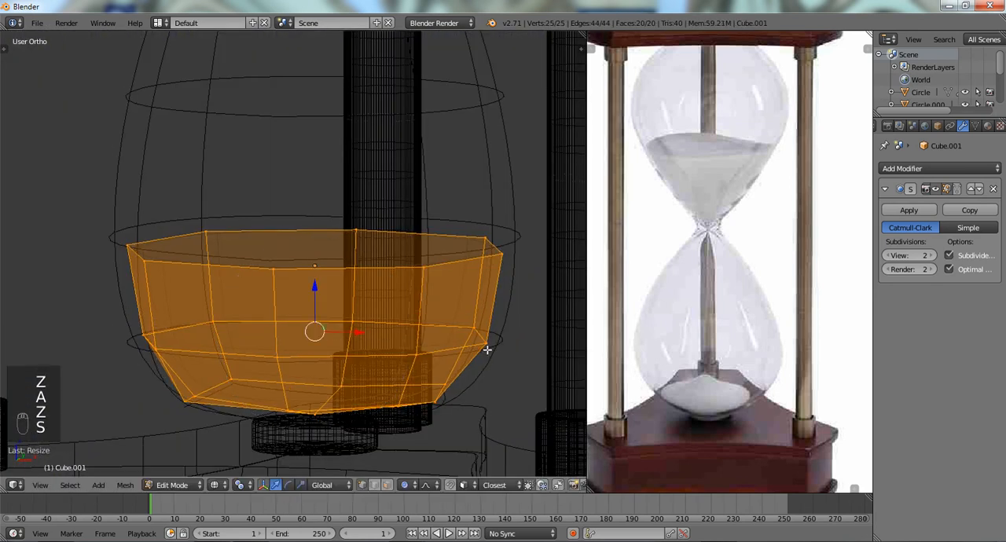
{"action": "key", "text": "q"}
- Enlarge the smoothed sand mesh by about 1.03 to bring it closer to the glass wall
{"action": "key", "text": "KP_1"}
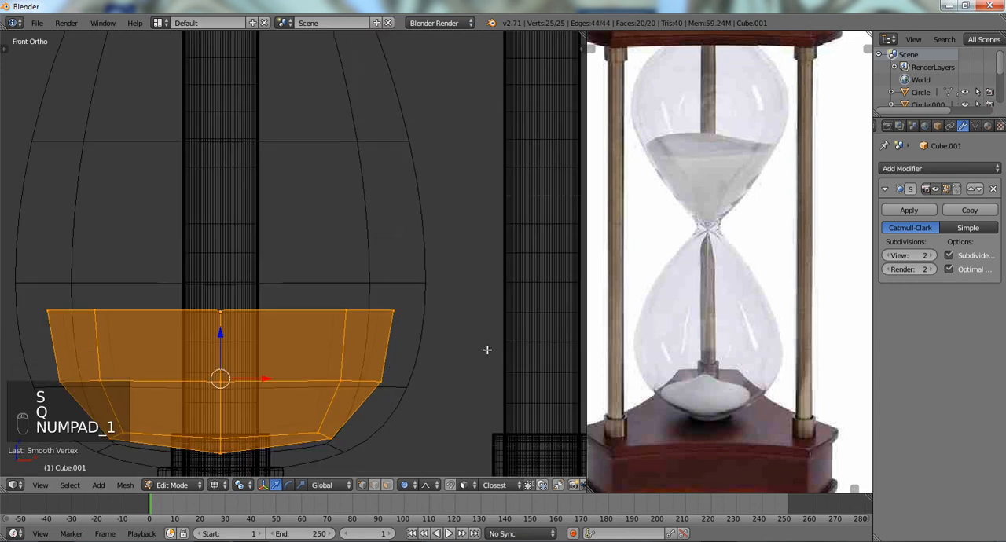
{"action": "key", "text": "z"}
{"action": "key", "text": "z"}
{"action": "key", "text": "s"}
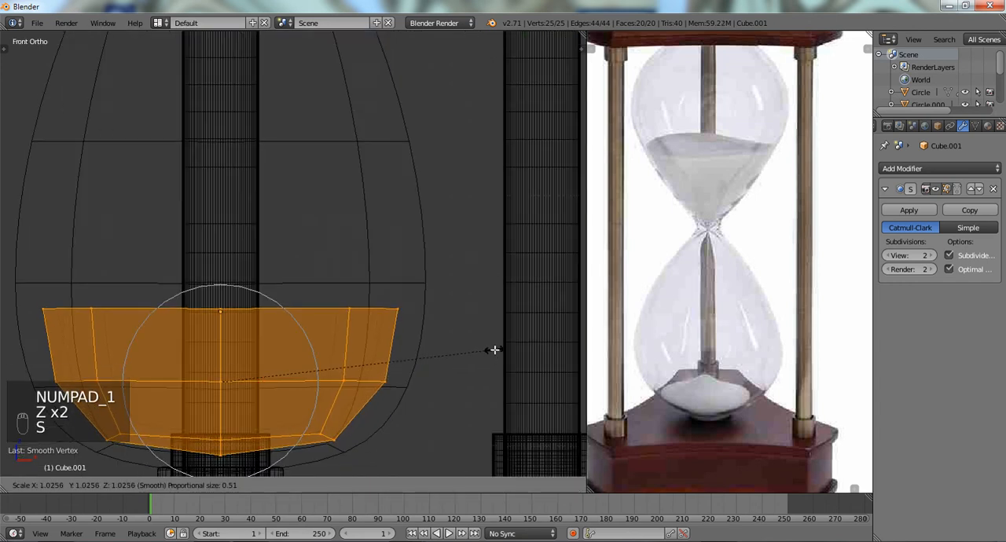
{"action": "left_click", "coordinate": [494, 348]}
- Select the open top edge loop of the sand piece and close it with Grid Fill
{"action": "key", "text": "z"}
{"action": "mouse_move", "coordinate": [439, 332]}
{"action": "middle_mouse_down"}
{"action": "mouse_move", "coordinate": [330, 361]}
{"action": "mouse_move", "coordinate": [353, 372]}
{"action": "middle_mouse_up"}
{"action": "key", "text": "z"}
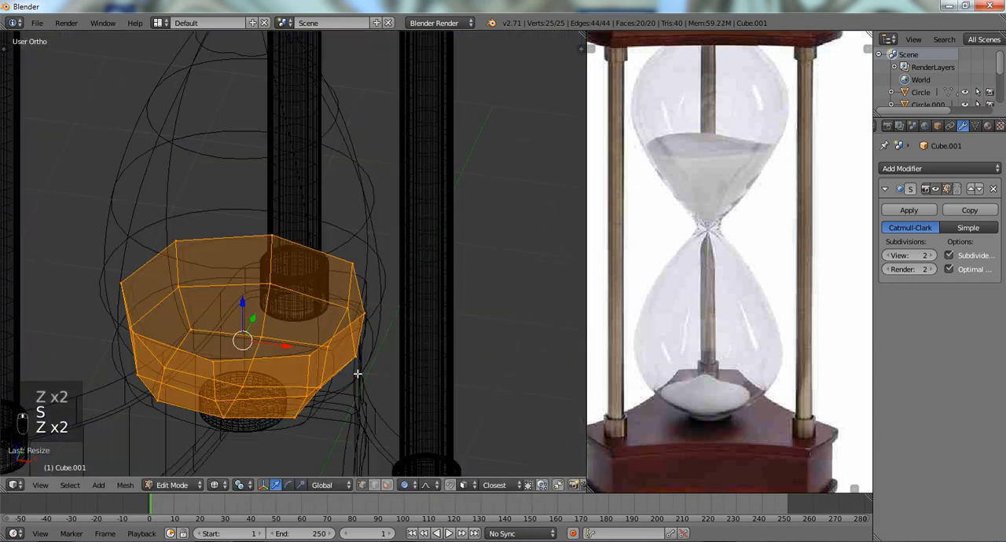
{"action": "right_click", "coordinate": [299, 358], "text": "alt"}
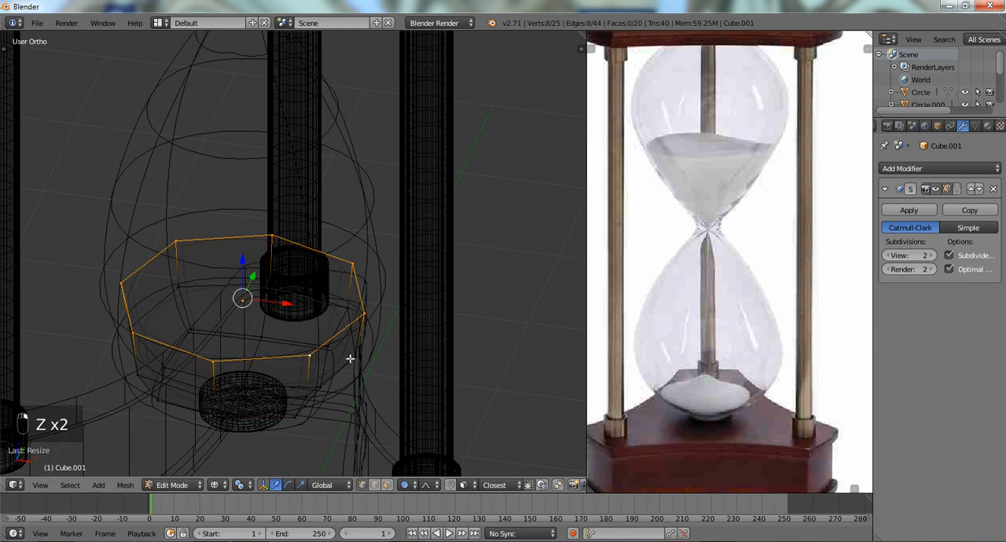
{"action": "key", "text": "ctrl+f"}
{"action": "left_click", "coordinate": [337, 287]}
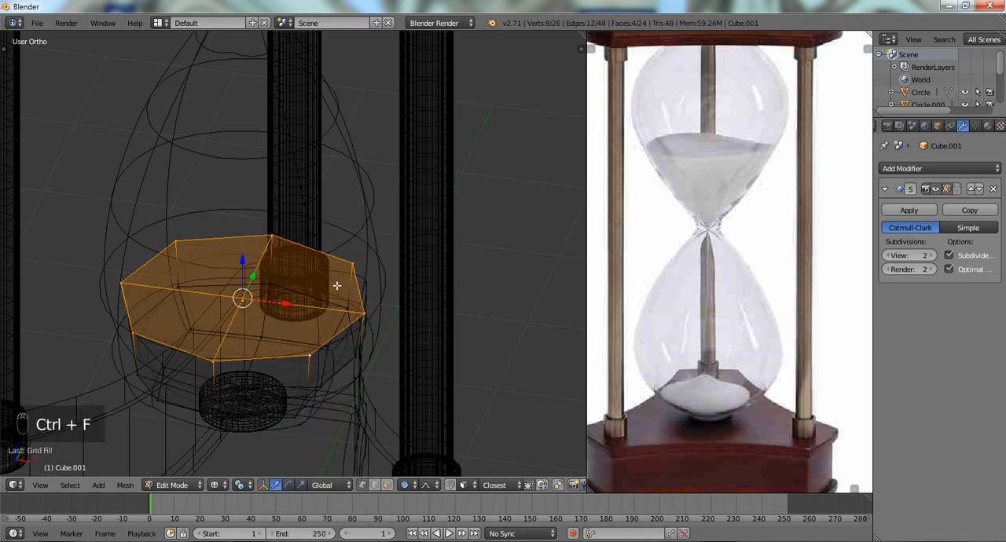
- Select the entire capped sand mesh and subdivide it once
{"action": "middle_click_drag", "start_coordinate": [302, 321], "coordinate": [334, 308], "text": "shift"}
{"action": "scroll", "coordinate": [333, 308], "scroll_direction": "up", "scroll_amount": 1}
{"action": "key", "text": "a"}
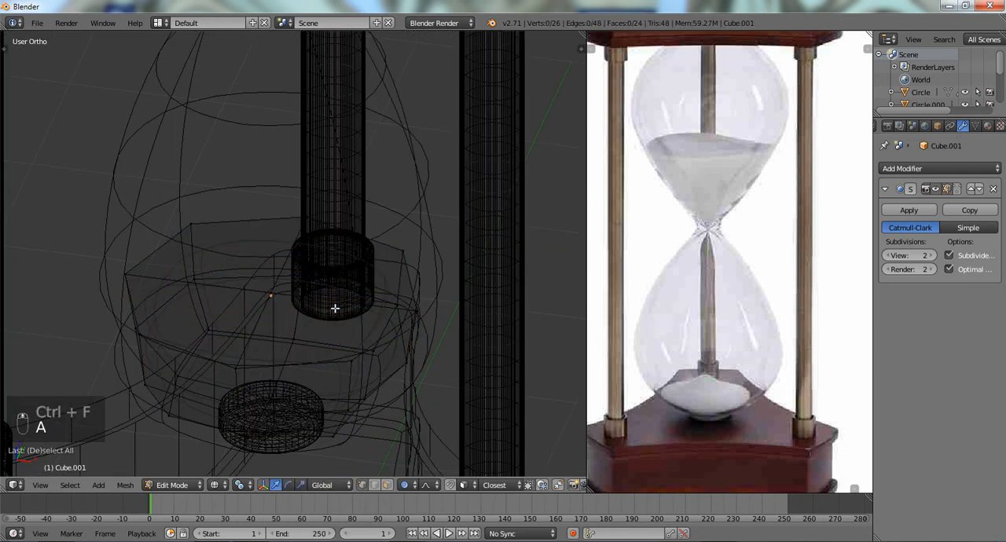
{"action": "key", "text": "a"}
{"action": "key", "text": "a"}
{"action": "key", "text": "a"}
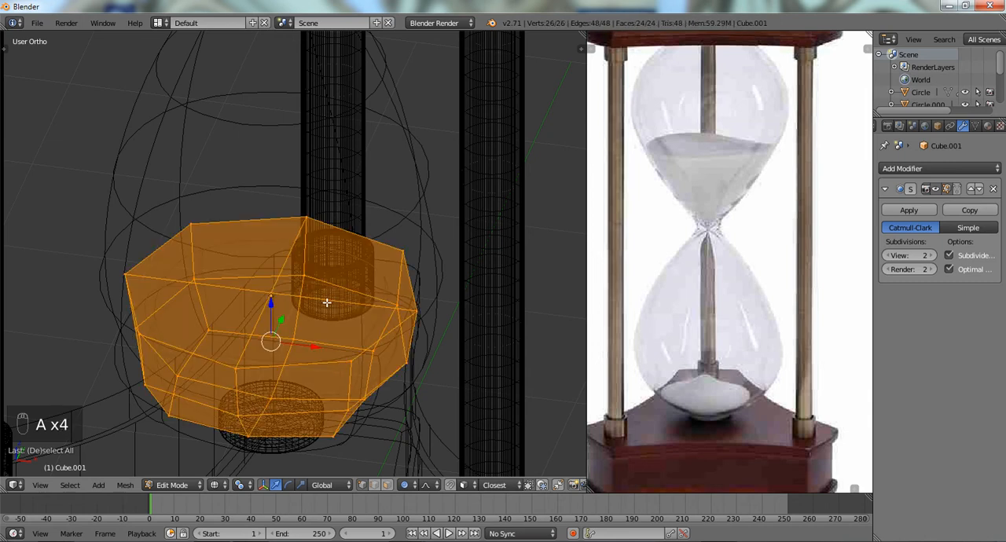
{"action": "key", "text": "shift+q"}
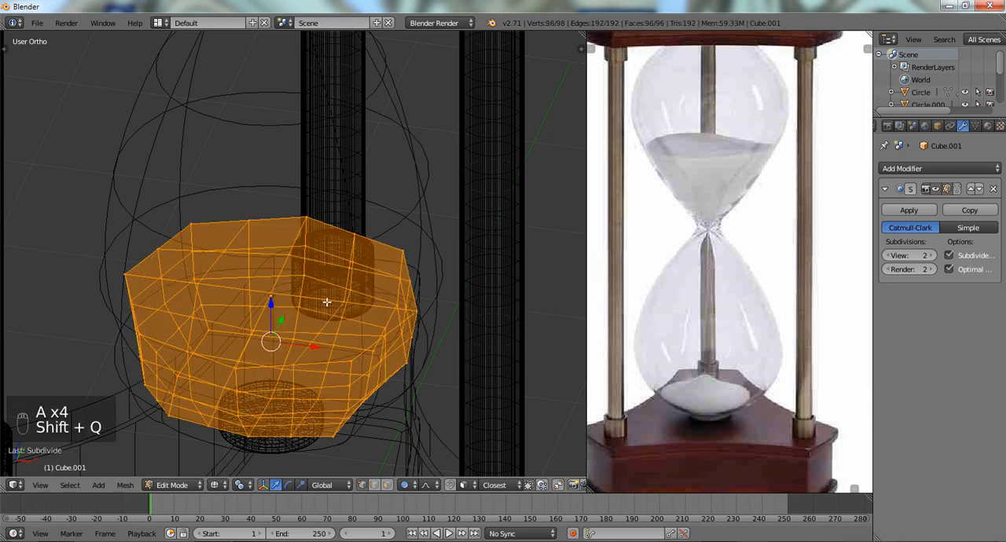
- Select the centre vertex of the sand piece's top cap, keeping proportional editing on
{"action": "key", "text": "a"}
{"action": "right_click", "coordinate": [253, 280]}
{"action": "right_click", "coordinate": [273, 295]}
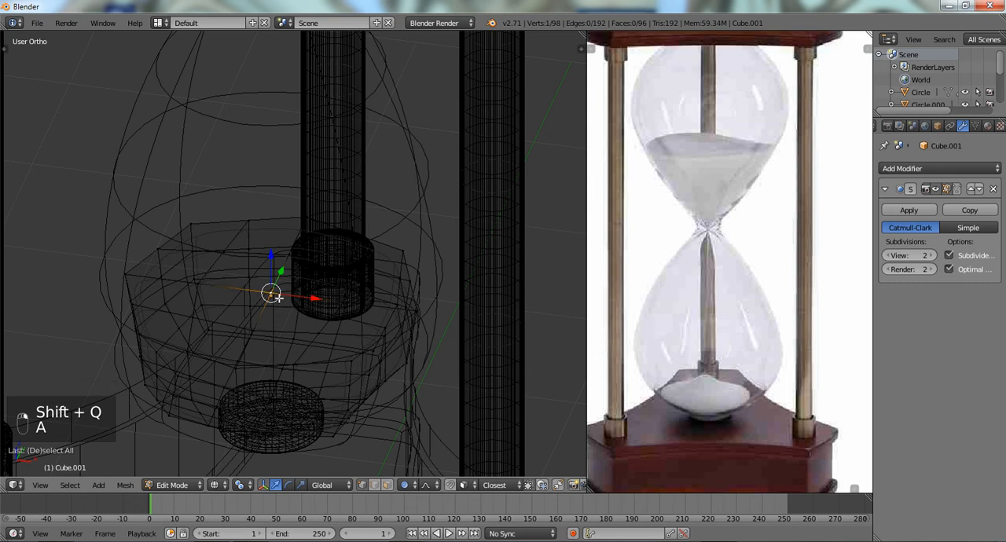
{"action": "key", "text": "o"}
{"action": "key", "text": "o"}
{"action": "key", "text": "o"}
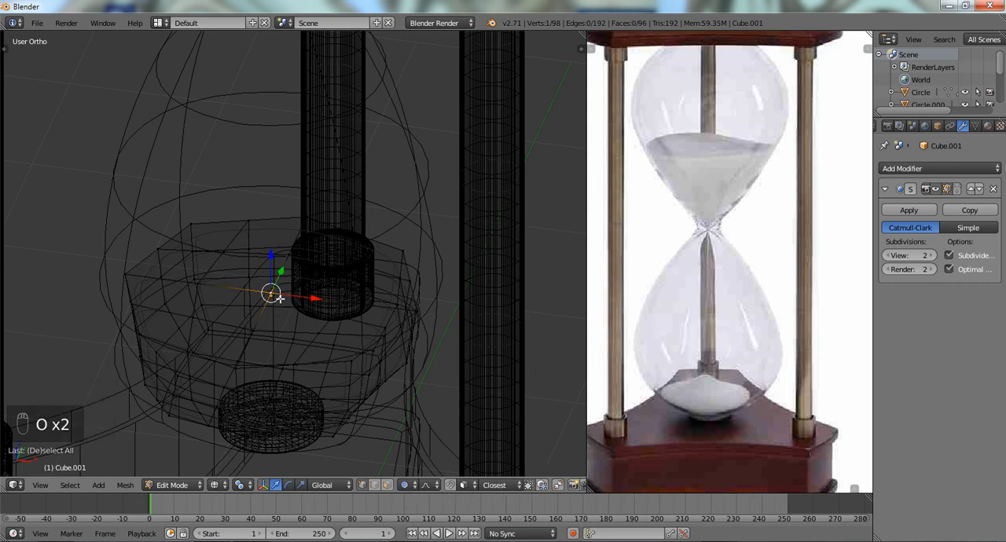
{"action": "key", "text": "o"}
{"action": "key", "text": "z"}
{"action": "key", "text": "z"}
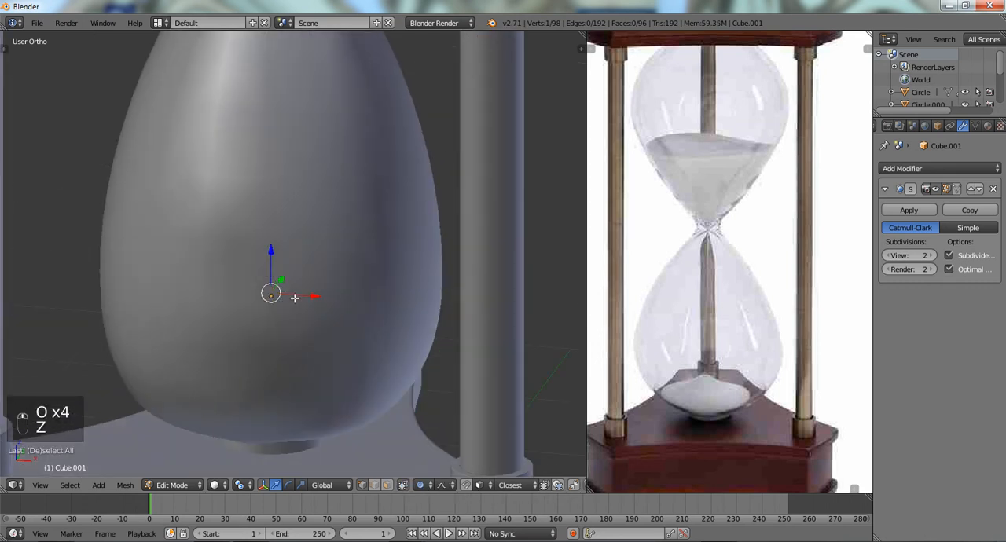
- Isolate the sand piece and raise its centre top vertex along Z with a proportional size of 0.68 to form a mound
{"action": "key", "text": "KP_Divide"}
{"action": "key", "text": "z"}
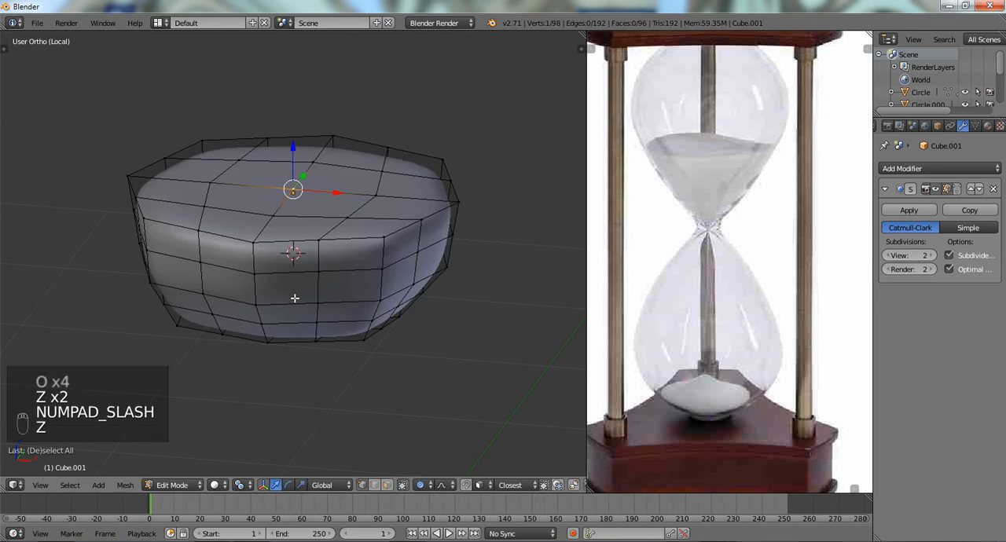
{"action": "key", "text": "g"}
{"action": "scroll", "coordinate": [300, 227], "scroll_direction": "down", "scroll_amount": 3}
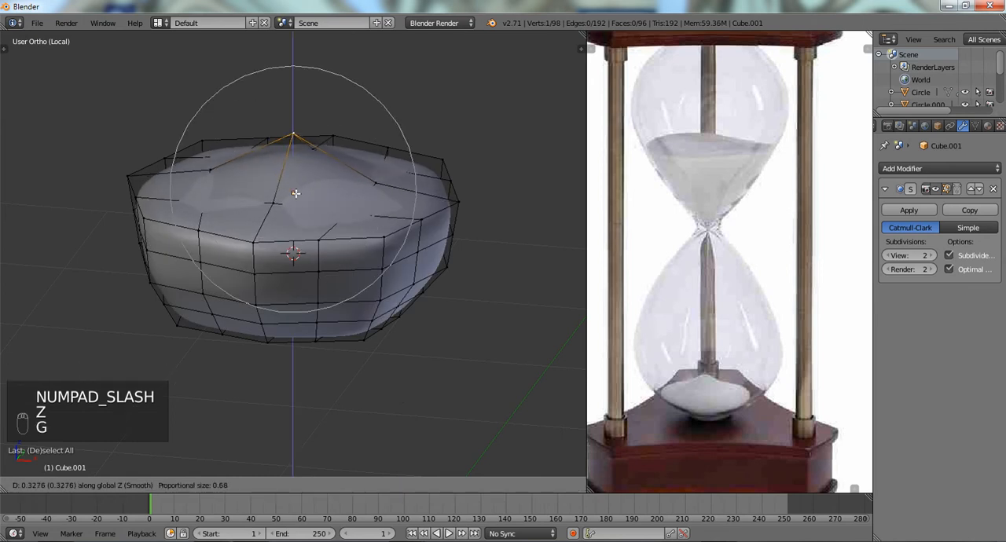
{"action": "left_click", "coordinate": [295, 170]}
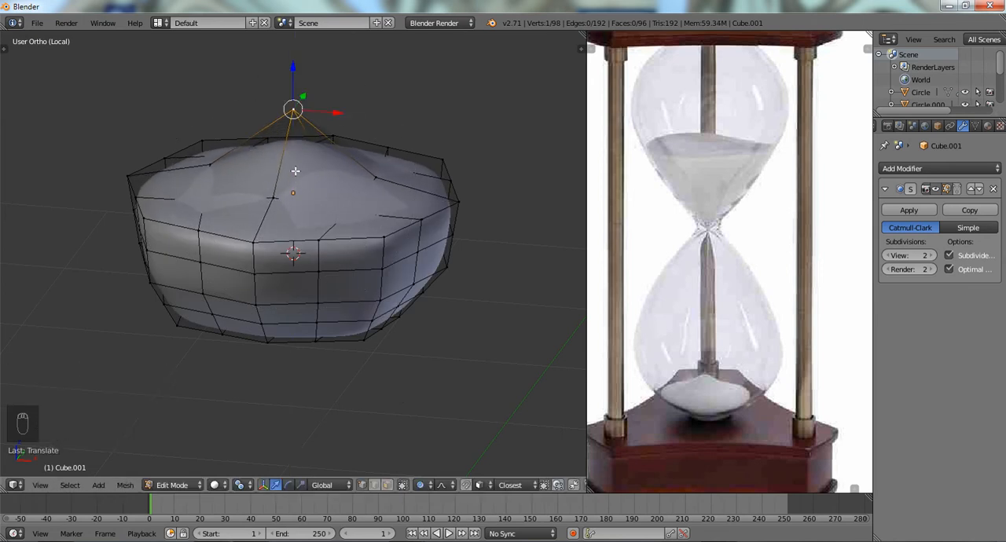
- Select the sand's top rim loop and the loop below it, and lower both slightly along Z with proportional editing
{"action": "right_click", "coordinate": [372, 181], "text": "alt"}
{"action": "right_click", "coordinate": [379, 225], "text": "alt"}
{"action": "right_click", "coordinate": [377, 233], "text": "alt"}
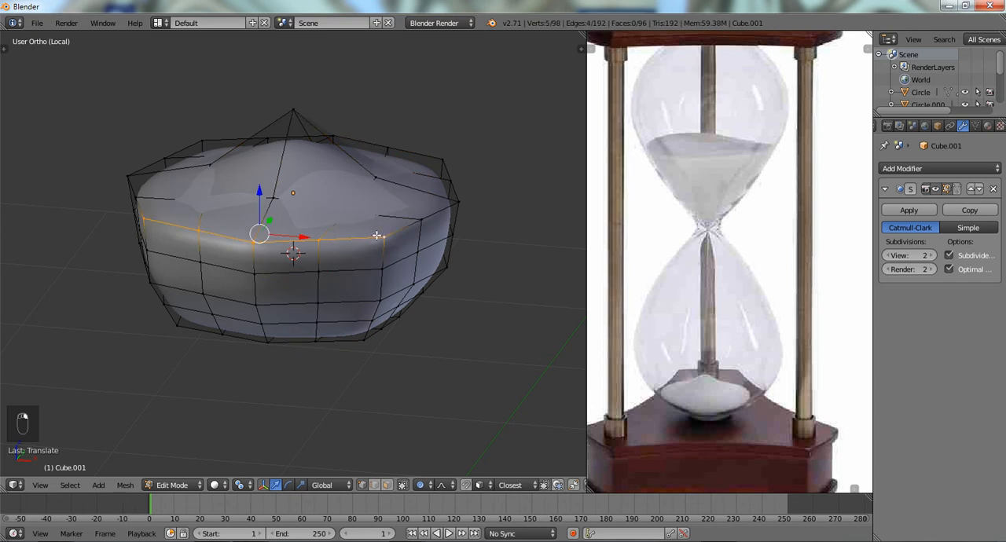
{"action": "right_click", "coordinate": [440, 158], "text": "alt+shift"}
{"action": "right_click", "coordinate": [448, 174], "text": "alt+shift"}
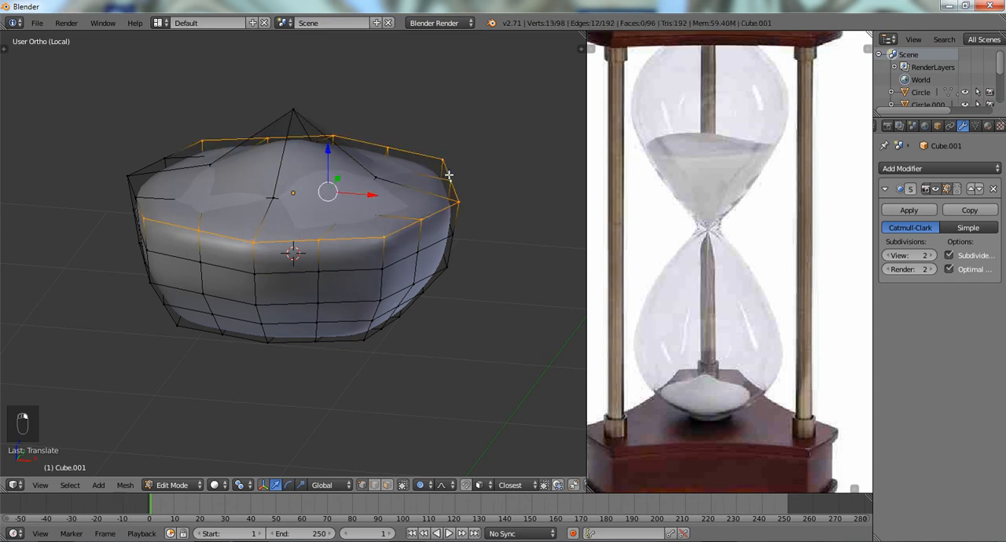
{"action": "right_click", "coordinate": [151, 158], "text": "alt+shift"}
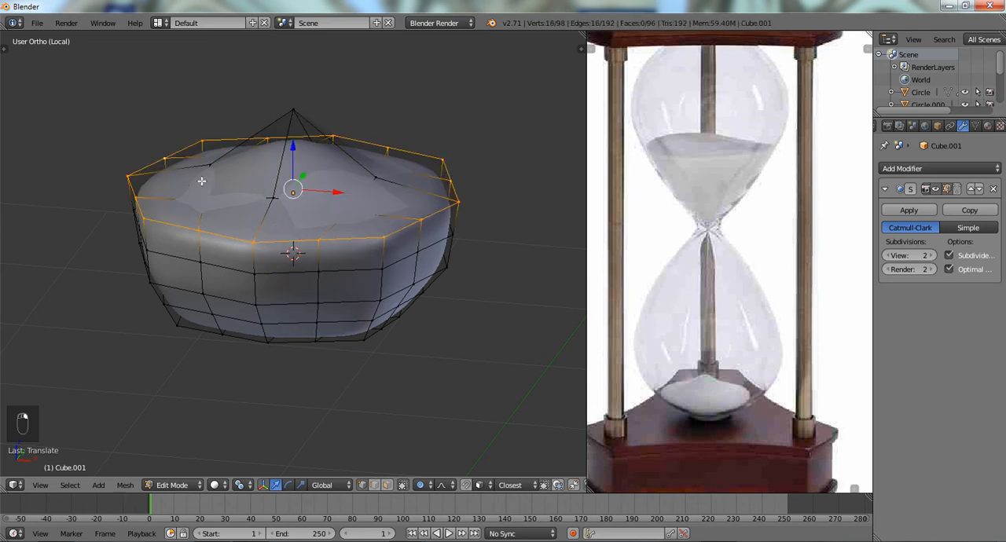
{"action": "key", "text": "g"}
{"action": "key", "text": "z"}
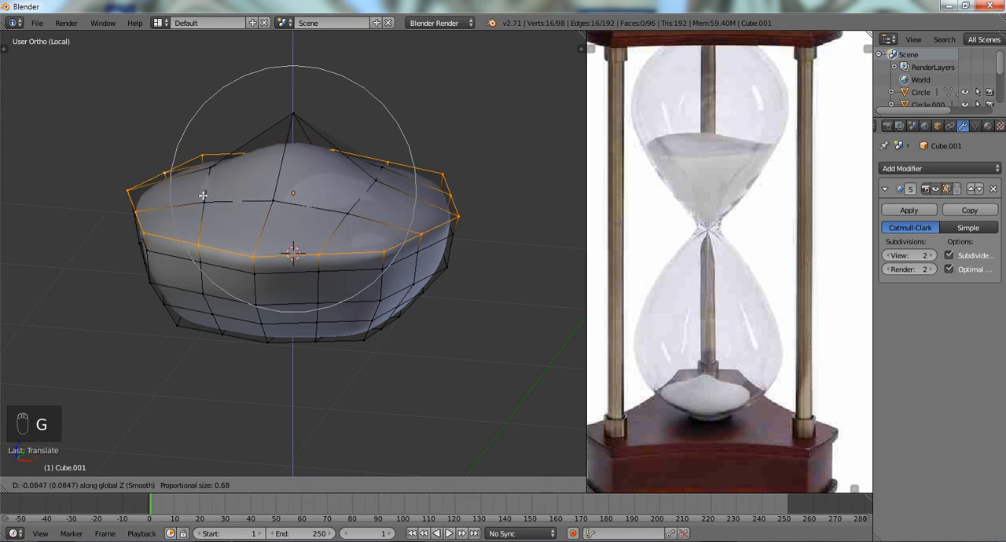
{"action": "left_click", "coordinate": [203, 194]}
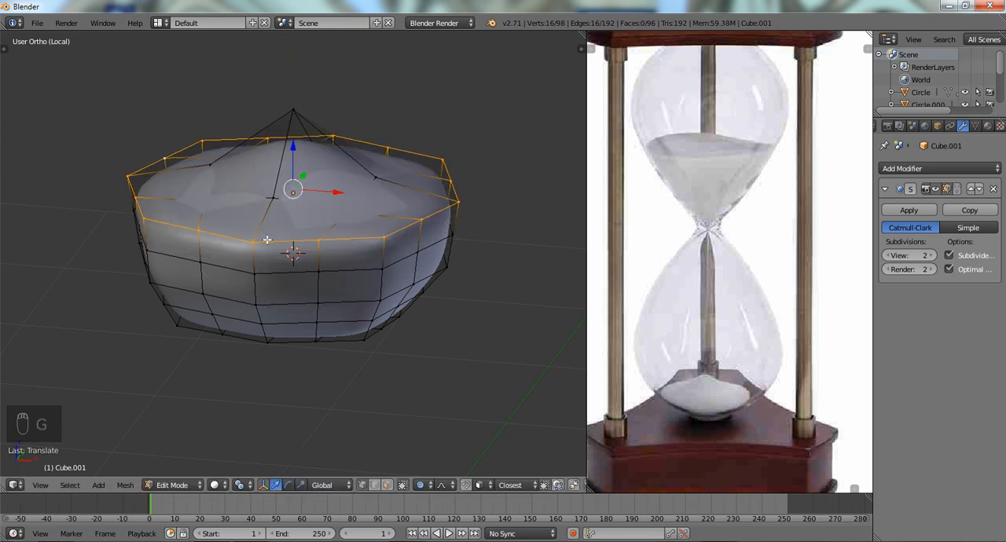
{"action": "right_click", "coordinate": [290, 269], "text": "alt+shift"}
{"action": "key", "text": "g"}
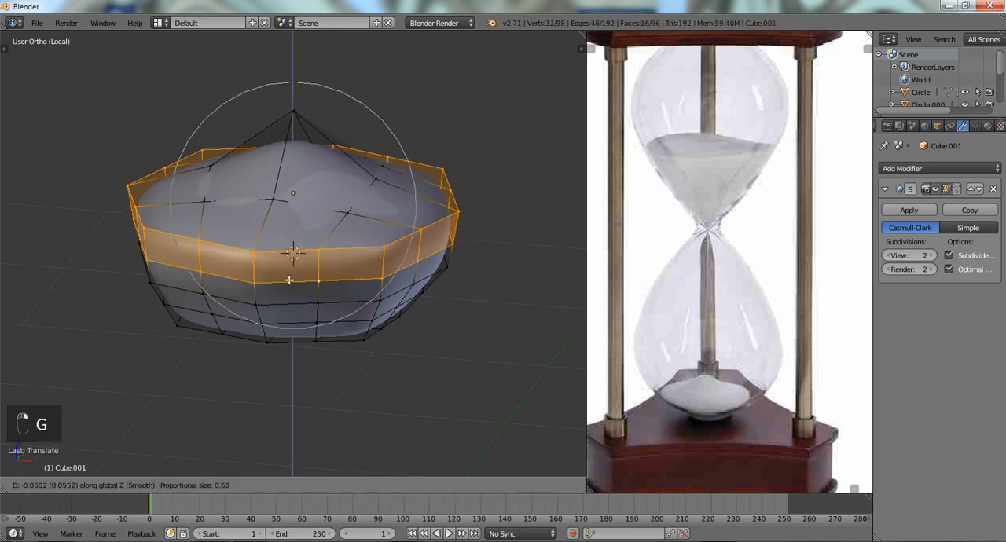
{"action": "left_click", "coordinate": [289, 283]}
- Select the ring of vertices around the mound's peak and lower it slightly along Z with a proportional size of 0.42
{"action": "right_click", "coordinate": [345, 213]}
{"action": "right_click", "coordinate": [384, 162], "text": "shift"}
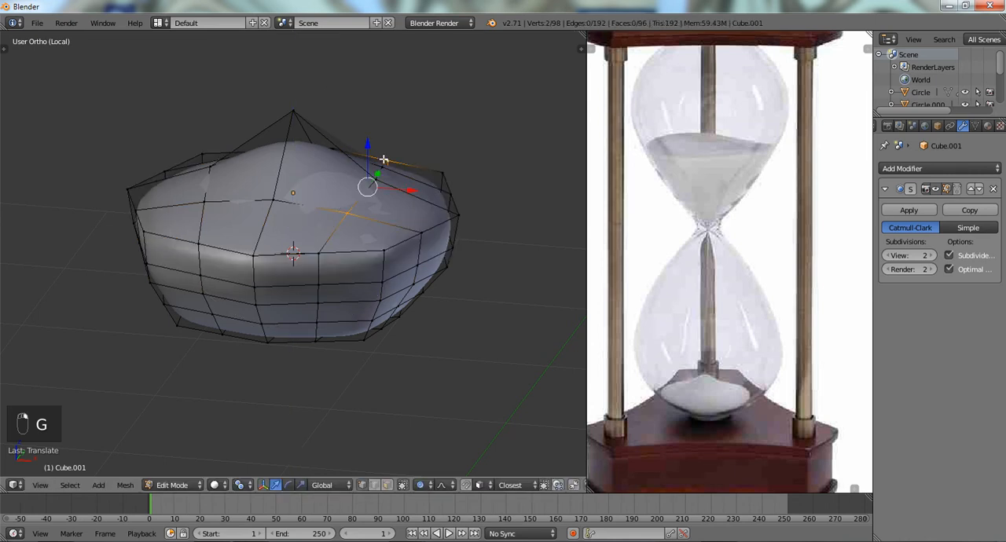
{"action": "middle_click_drag", "start_coordinate": [384, 162], "coordinate": [359, 208]}
{"action": "right_click", "coordinate": [358, 207]}
{"action": "right_click", "coordinate": [398, 155], "text": "shift"}
{"action": "right_click", "coordinate": [350, 105], "text": "shift"}
{"action": "right_click", "coordinate": [281, 90], "text": "shift"}
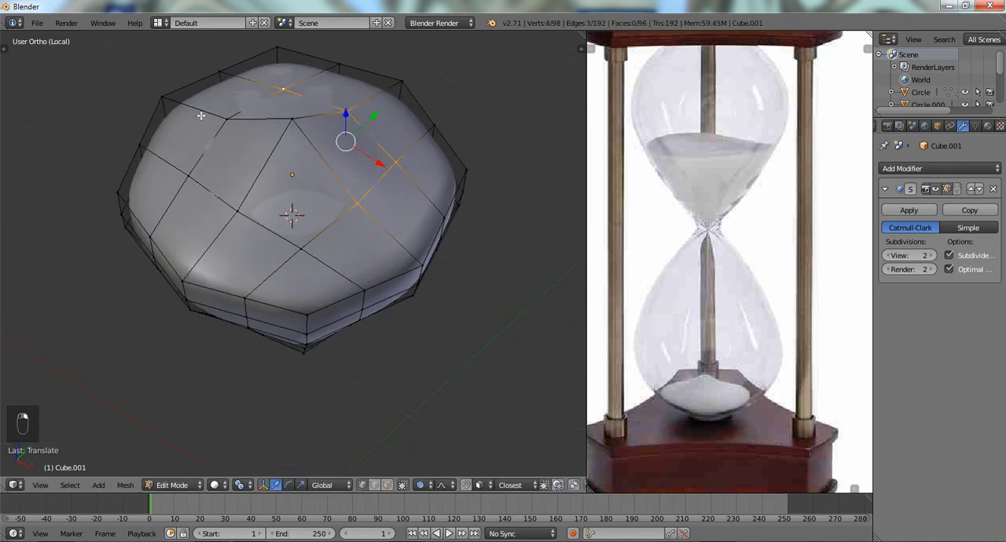
{"action": "right_click", "coordinate": [202, 150], "text": "shift"}
{"action": "right_click", "coordinate": [223, 122], "text": "shift"}
{"action": "right_click", "coordinate": [249, 221], "text": "shift"}
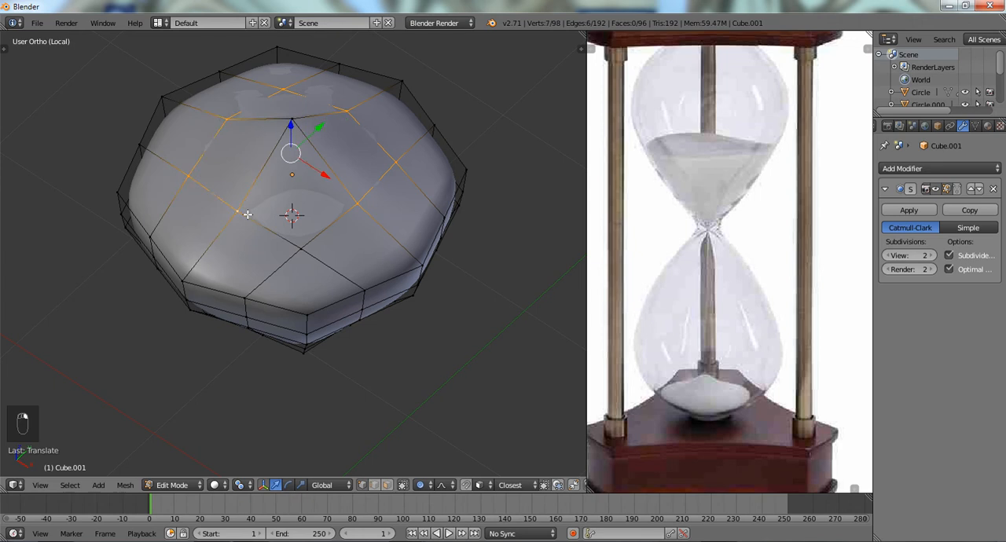
{"action": "middle_click_drag", "start_coordinate": [249, 221], "coordinate": [264, 189]}
{"action": "key", "text": "g"}
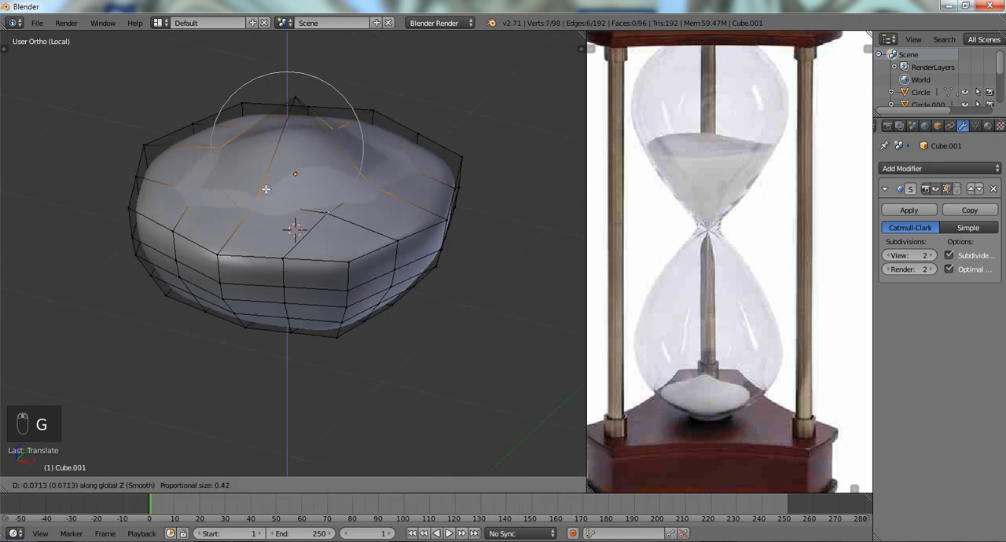
{"action": "left_click", "coordinate": [265, 182]}
- Raise the mound's peak vertex by about 0.25 along Z with a proportional size of 0.42
{"action": "right_click", "coordinate": [293, 101]}
{"action": "key", "text": "g"}
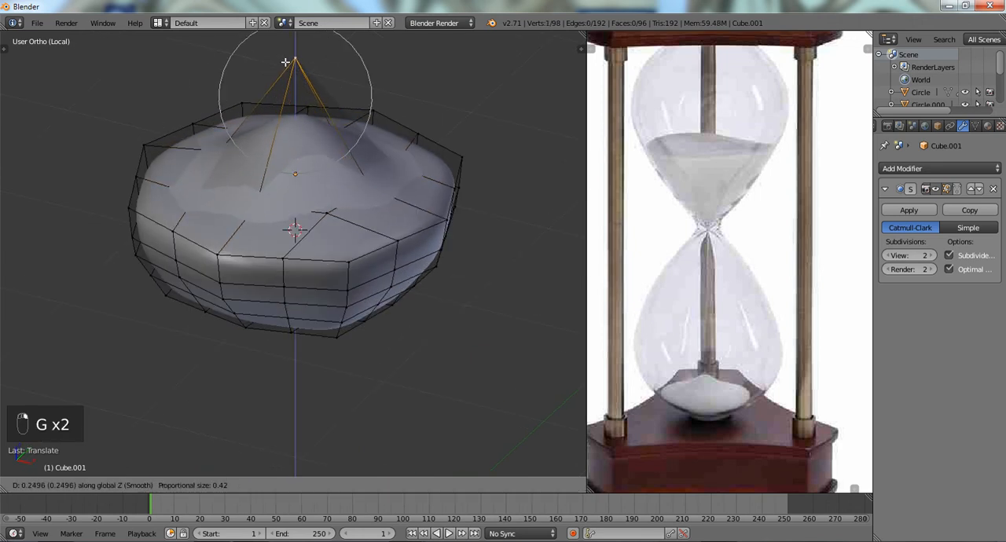
{"action": "left_click", "coordinate": [284, 59]}
- Select the uppermost band of side faces around the sand piece and smooth its vertices
{"action": "middle_click_drag", "start_coordinate": [261, 166], "coordinate": [269, 166]}
{"action": "right_click", "coordinate": [247, 259], "text": "alt"}
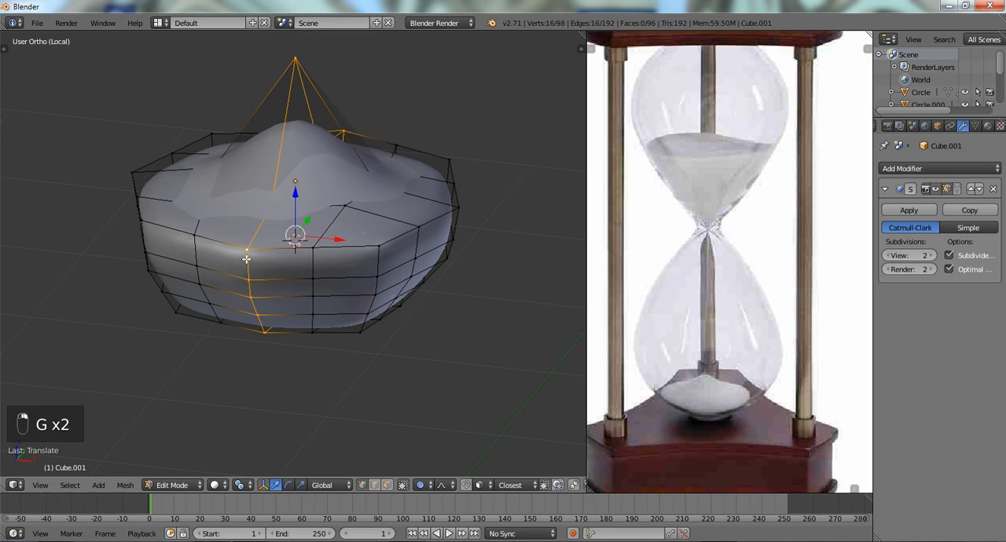
{"action": "right_click", "coordinate": [250, 256], "text": "alt"}
{"action": "right_click", "coordinate": [241, 269], "text": "alt+shift"}
{"action": "right_click", "coordinate": [244, 291], "text": "alt+shift"}
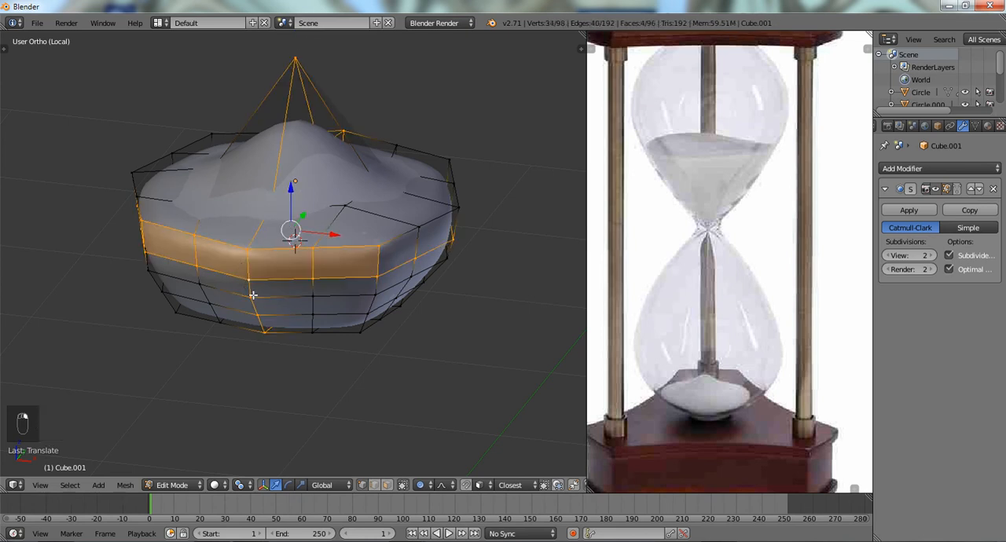
{"action": "right_click", "coordinate": [252, 294], "text": "alt+shift"}
{"action": "right_click", "coordinate": [249, 287], "text": "alt"}
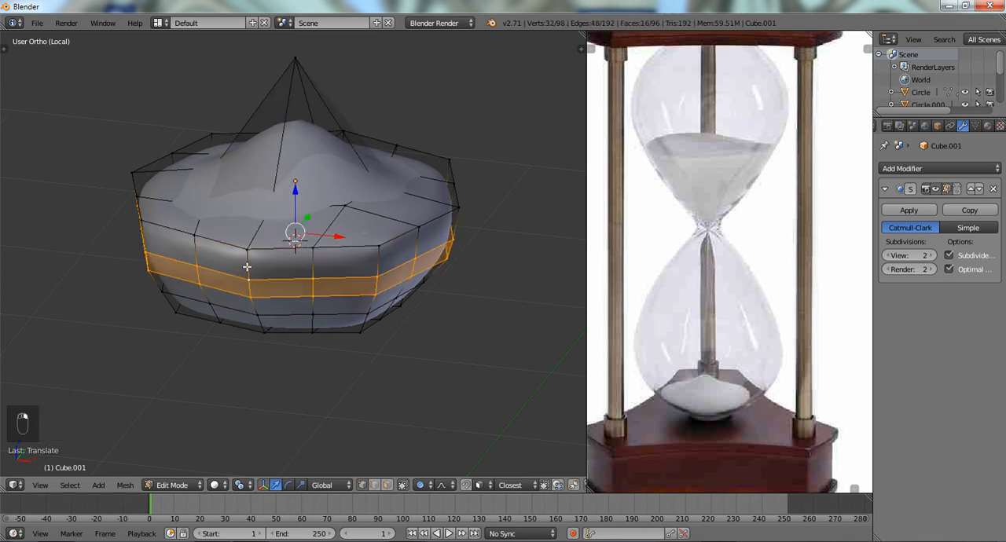
{"action": "right_click", "coordinate": [247, 267], "text": "ctrl+alt+shift"}
{"action": "right_click", "coordinate": [251, 314], "text": "ctrl+alt+shift"}
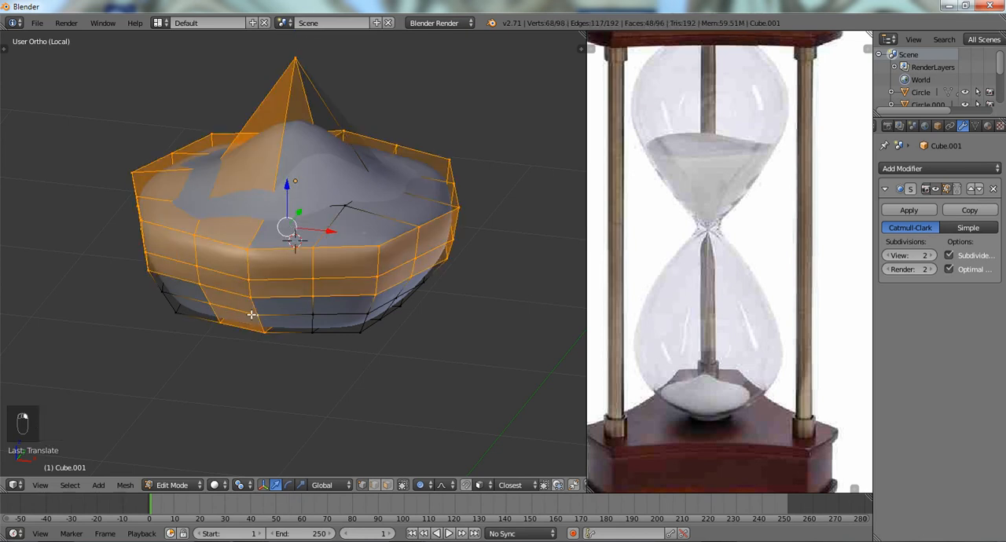
{"action": "right_click", "coordinate": [246, 264], "text": "alt"}
{"action": "key", "text": "q"}
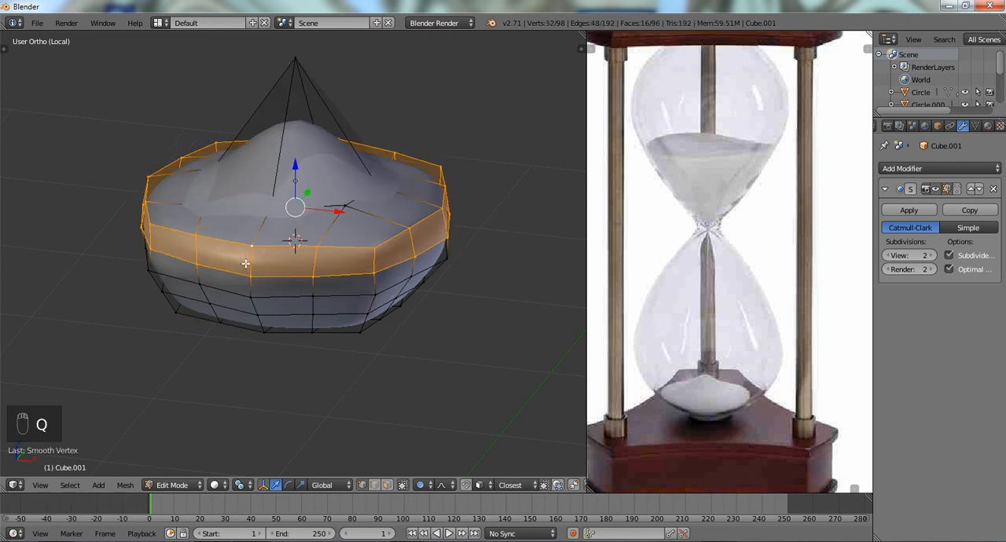
- Lower one vertex on each side of the mound's front slope slightly and leave Edit Mode
{"action": "key", "text": "a"}
{"action": "middle_click_drag", "start_coordinate": [259, 265], "coordinate": [314, 197]}
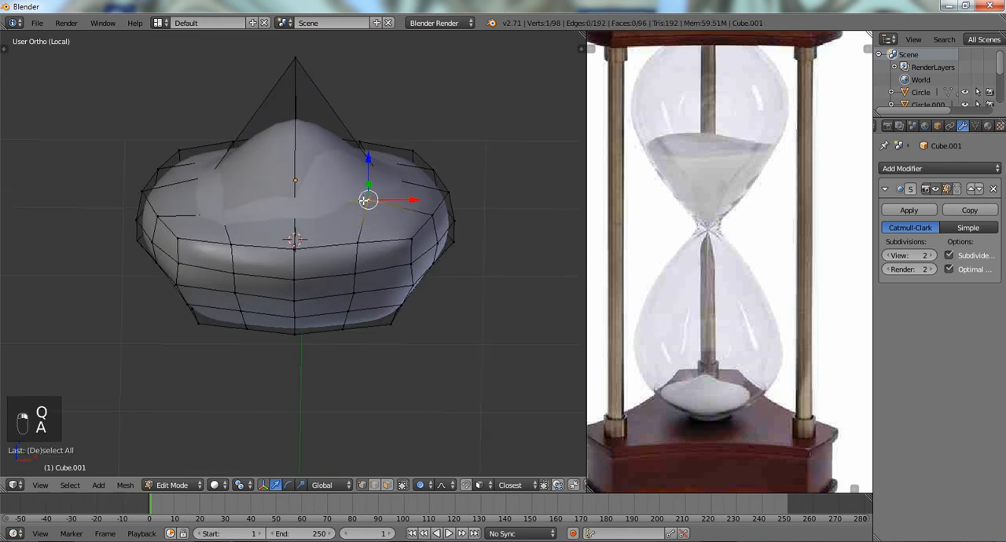
{"action": "key", "text": "g"}
{"action": "left_click", "coordinate": [366, 209]}
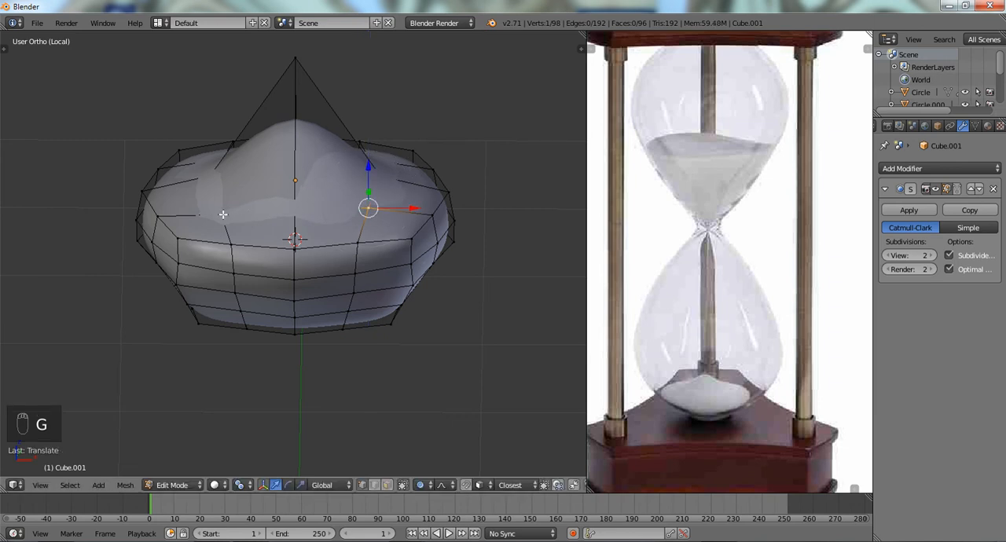
{"action": "key", "text": "g"}
{"action": "left_click", "coordinate": [221, 217]}
{"action": "key", "text": "Tab"}
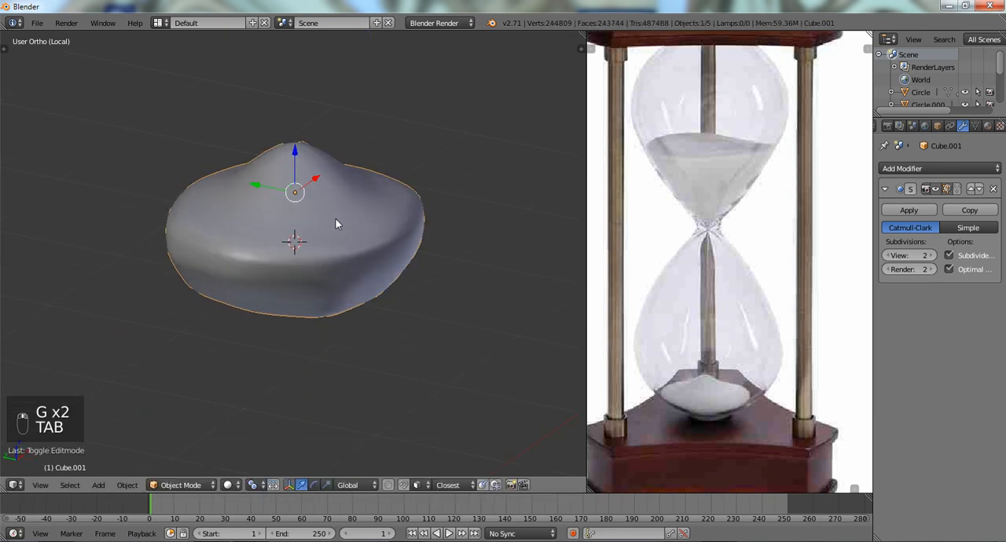
- Duplicate the sand piece in front view, keeping the copy at the original's position
{"action": "key", "text": "KP_1"}
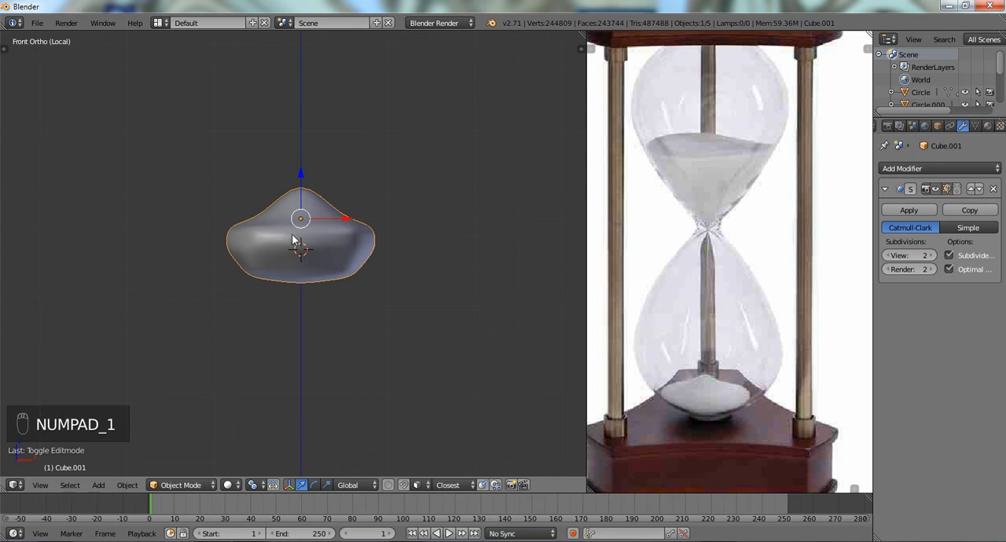
{"action": "key", "text": "shift+d"}
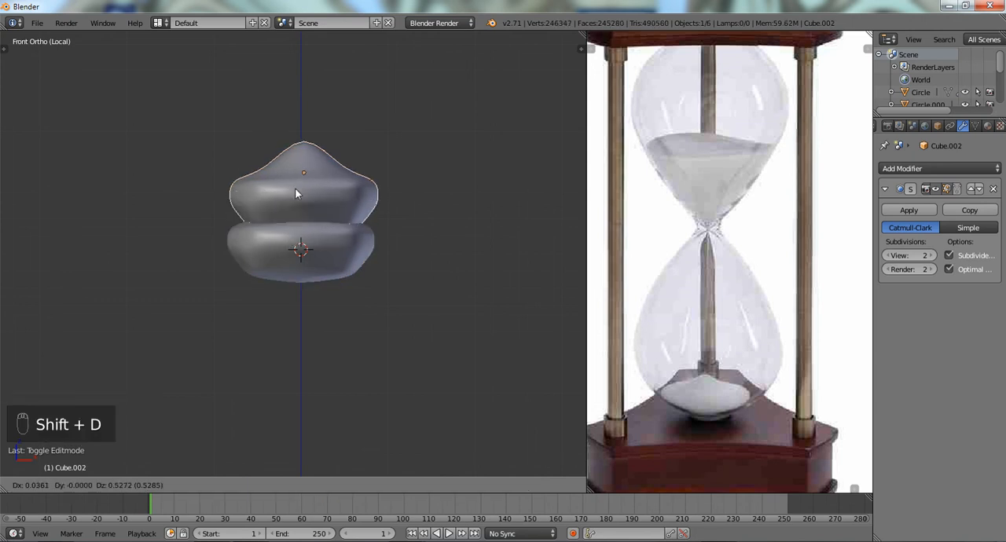
{"action": "right_click", "coordinate": [296, 192]}
{"action": "key", "text": "r"}
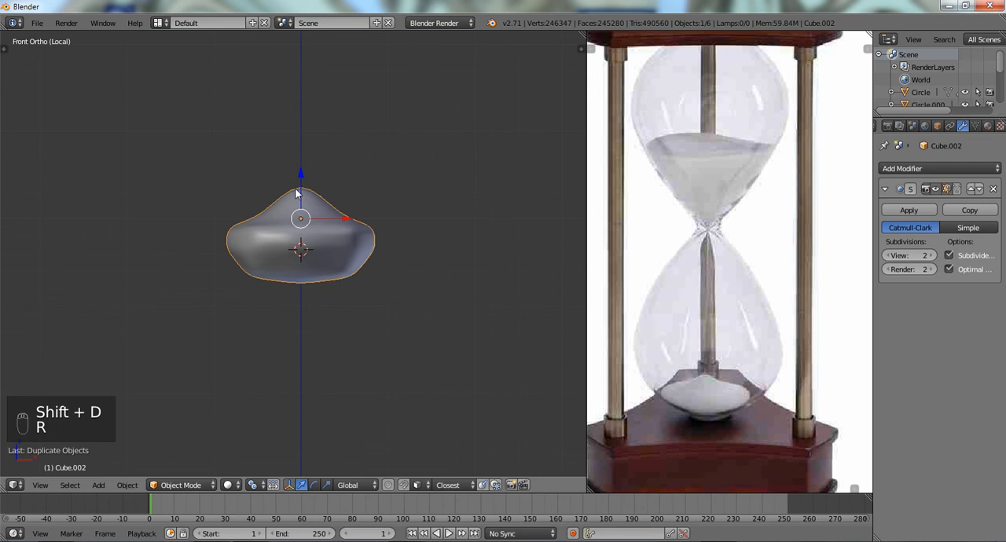
{"action": "key", "text": "o"}
{"action": "key", "text": "o"}
{"action": "type", "text": "r"}
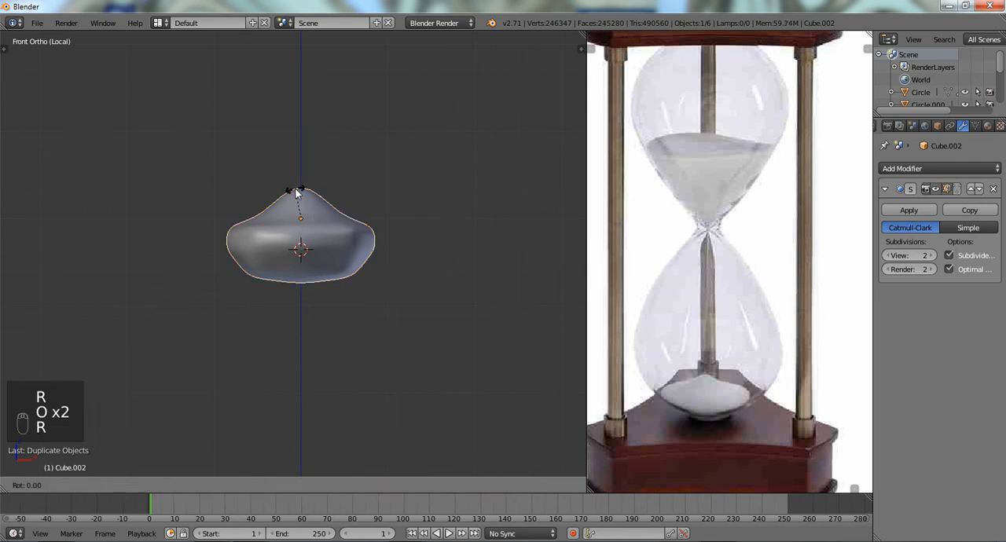
{"action": "type", "text": "z180"}
{"action": "key", "text": "Escape"}
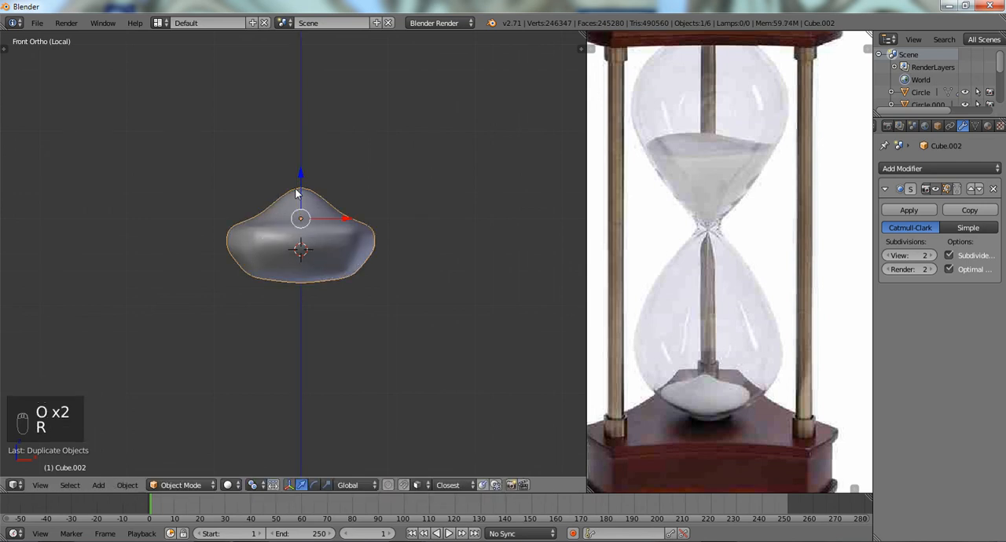
- Rotate the duplicated sand piece 180° about the global Y axis and move it up along Z above the original
{"action": "type", "text": "r1"}
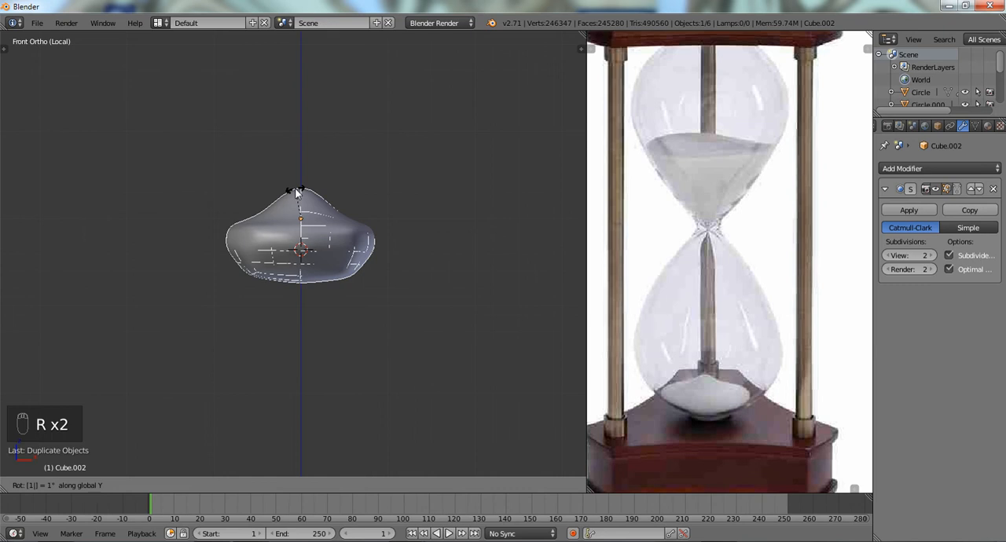
{"action": "type", "text": "80"}
{"action": "key", "text": "Return"}
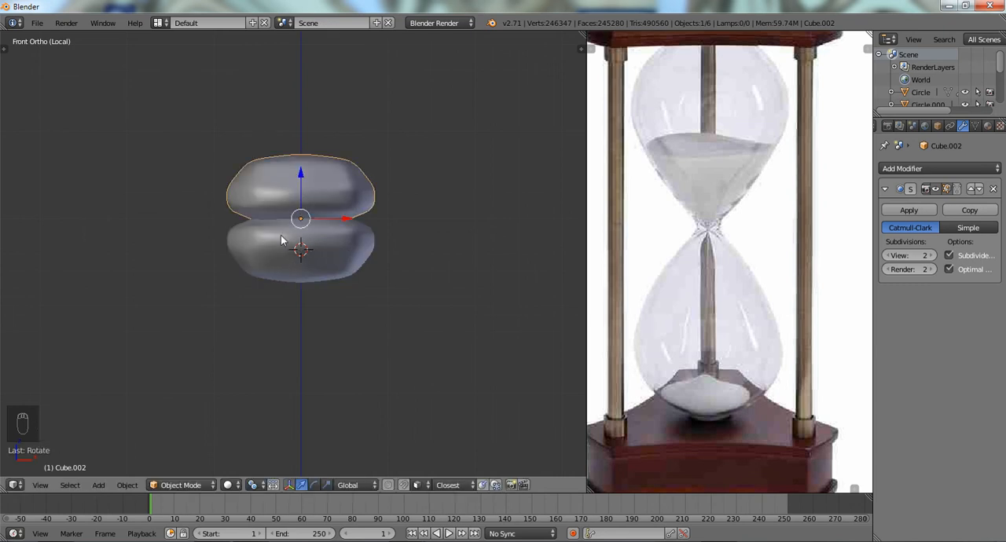
{"action": "key", "text": "g"}
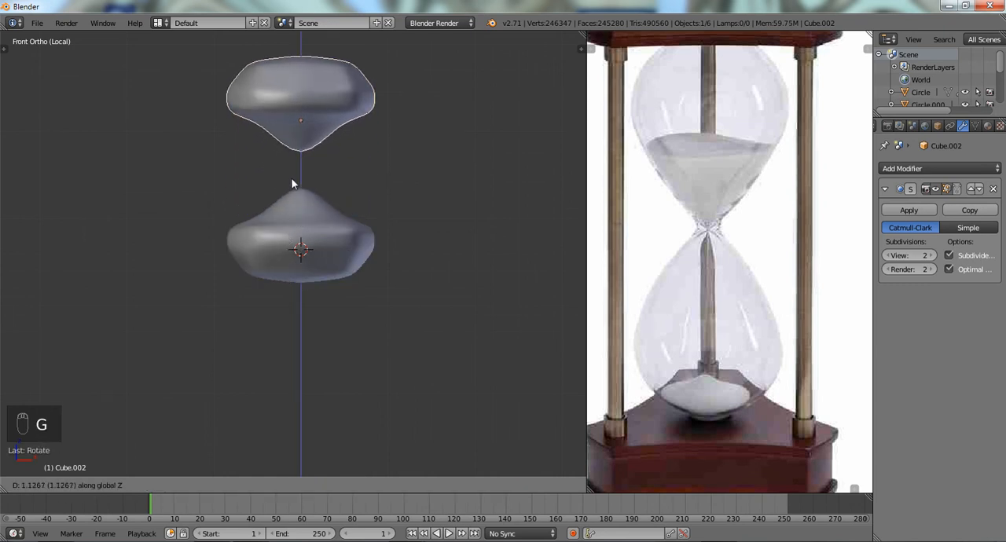
{"action": "left_click", "coordinate": [293, 157]}
- Return from the isolated view to the full hourglass in front view and open the inverted sand copy in Edit Mode
{"action": "key", "text": "KP_Divide"}
{"action": "middle_click_drag", "start_coordinate": [293, 158], "coordinate": [289, 251]}
{"action": "key", "text": "KP_1"}
{"action": "right_click", "coordinate": [289, 251]}
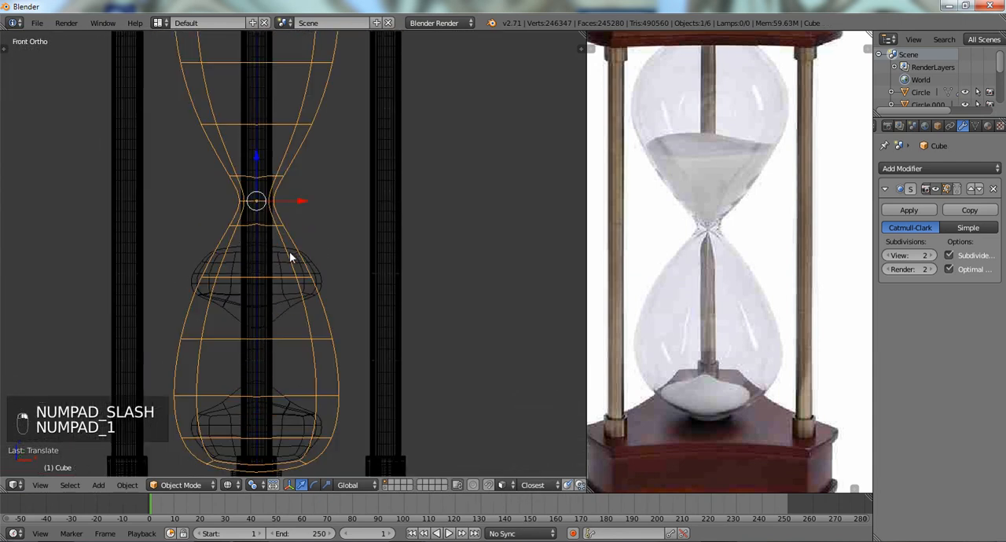
{"action": "right_click", "coordinate": [289, 251]}
{"action": "key", "text": "Tab"}
{"action": "key", "text": "a"}
{"action": "key", "text": "a"}
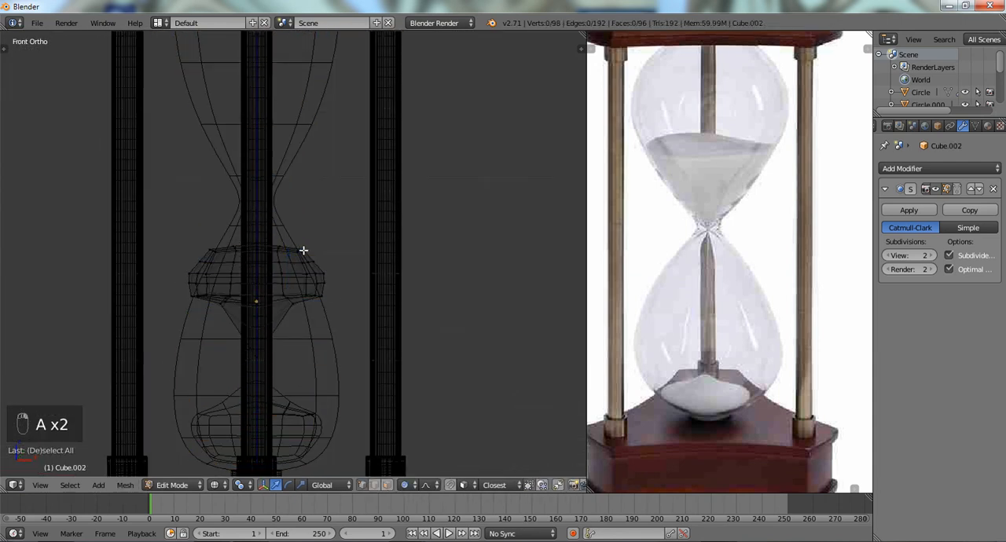
- Move the entire inverted sand mesh up along Z into the lower half of the upper glass bulb, and switch to solid shading
{"action": "mouse_move", "coordinate": [340, 219]}
{"action": "left_mouse_down", "text": "ctrl"}
{"action": "mouse_move", "coordinate": [368, 346]}
{"action": "mouse_move", "coordinate": [355, 283]}
{"action": "left_mouse_up", "text": "ctrl"}
{"action": "key", "text": "g"}
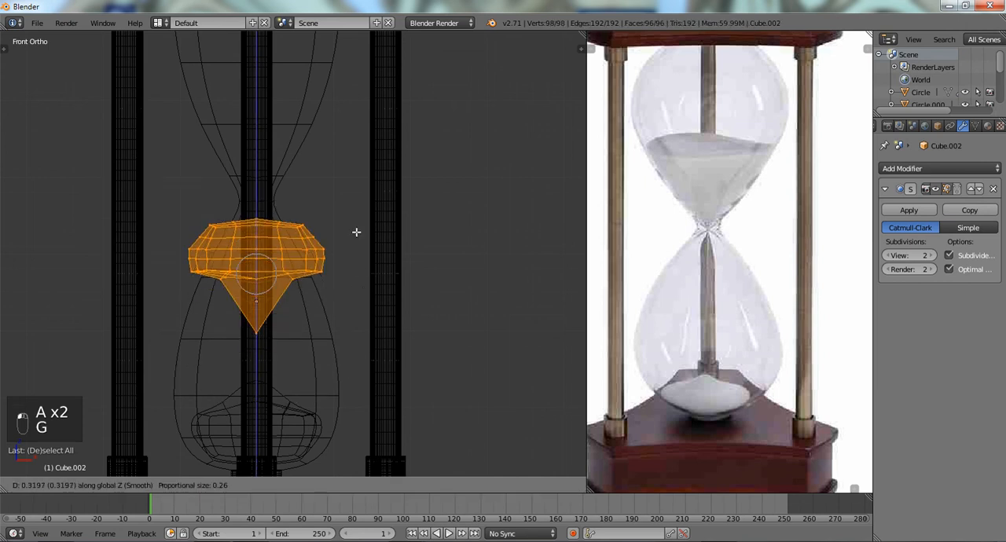
{"action": "left_click", "coordinate": [359, 117]}
{"action": "scroll", "coordinate": [360, 116], "scroll_direction": "down", "scroll_amount": 3}
{"action": "middle_click_drag", "start_coordinate": [348, 123], "coordinate": [359, 218], "text": "shift"}
{"action": "scroll", "coordinate": [359, 218], "scroll_direction": "up", "scroll_amount": 2}
{"action": "key", "text": "g"}
{"action": "middle_click", "coordinate": [363, 189]}
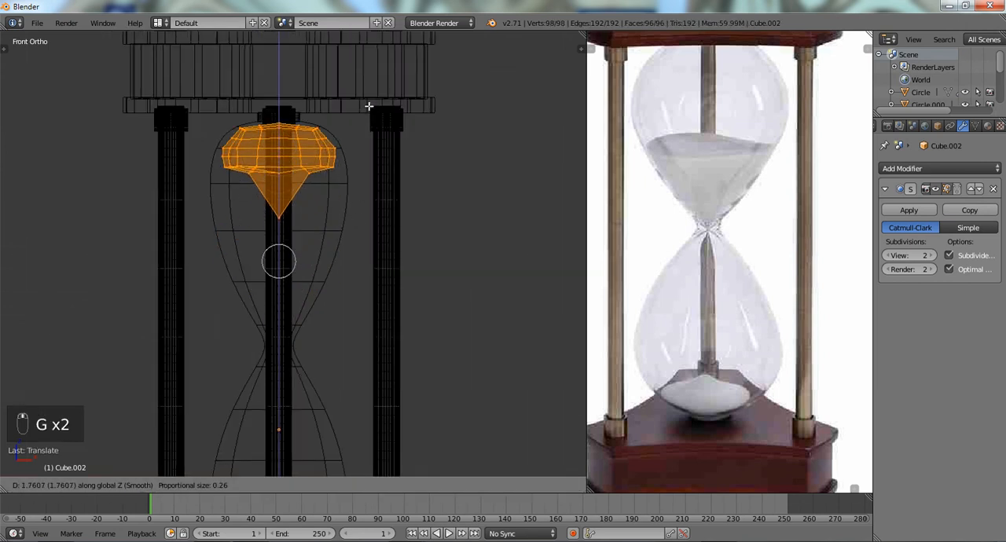
{"action": "left_click", "coordinate": [348, 213]}
{"action": "scroll", "coordinate": [348, 216], "scroll_direction": "up", "scroll_amount": 3}
{"action": "key", "text": "z"}
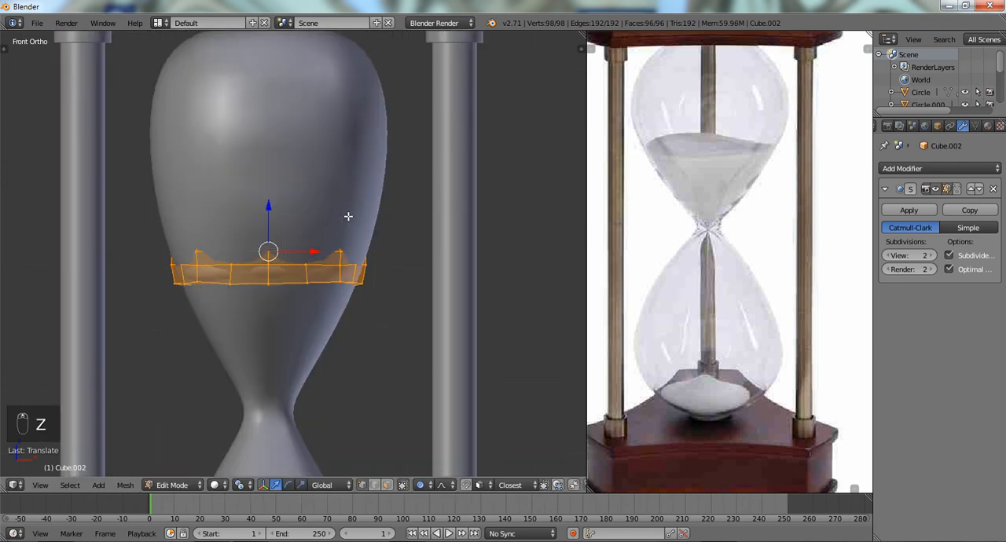
- Scale down the bottom vertex ring and pointed tip of the inverted sand mesh to fit inside the glass
{"action": "key", "text": "z"}
{"action": "key", "text": "a"}
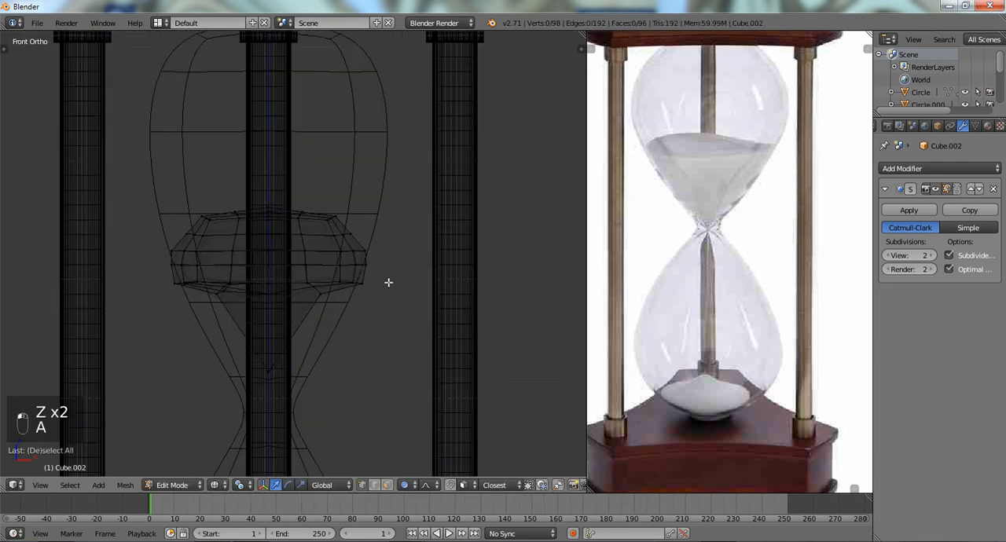
{"action": "mouse_move", "coordinate": [268, 267]}
{"action": "left_mouse_down", "text": "ctrl"}
{"action": "mouse_move", "coordinate": [212, 269]}
{"action": "mouse_move", "coordinate": [288, 382]}
{"action": "mouse_move", "coordinate": [368, 392]}
{"action": "left_mouse_up", "text": "ctrl"}
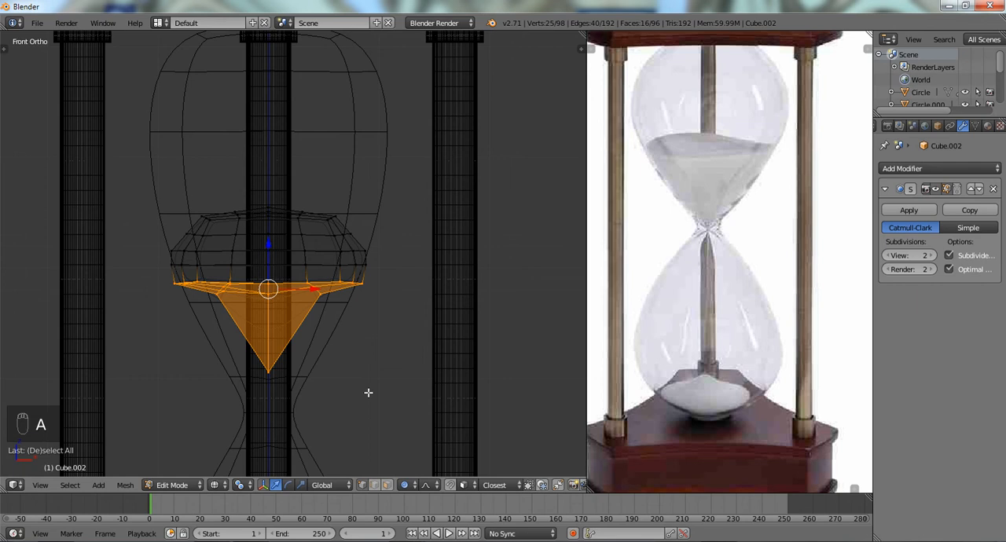
{"action": "key", "text": "s"}
{"action": "left_click", "coordinate": [428, 368]}
{"action": "key", "text": "a"}
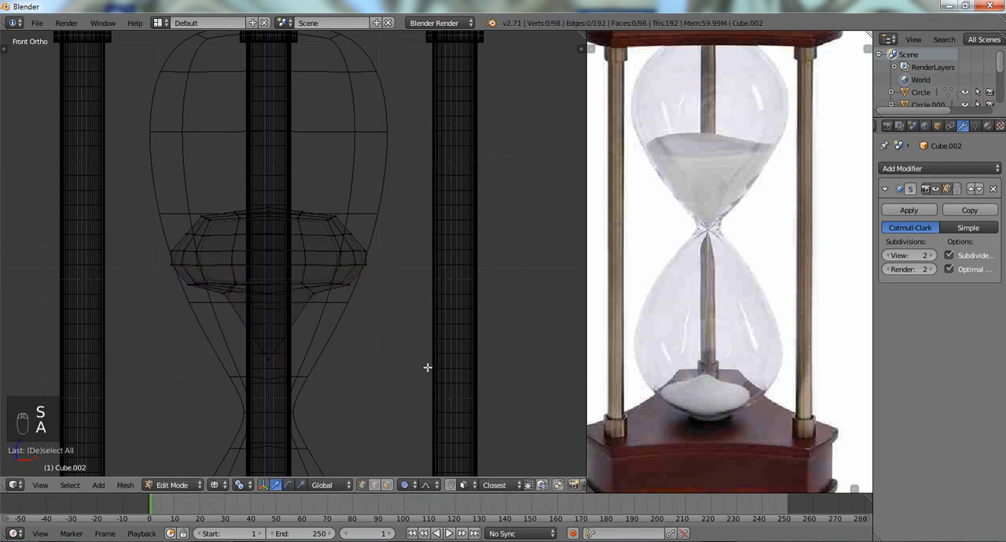
- Scale the upper rows of the inverted sand mesh down to about 0.87 and smooth their vertices
{"action": "mouse_move", "coordinate": [422, 205]}
{"action": "left_mouse_down", "text": "ctrl"}
{"action": "mouse_move", "coordinate": [119, 290]}
{"action": "mouse_move", "coordinate": [432, 269]}
{"action": "left_mouse_up", "text": "ctrl"}
{"action": "key", "text": "s"}
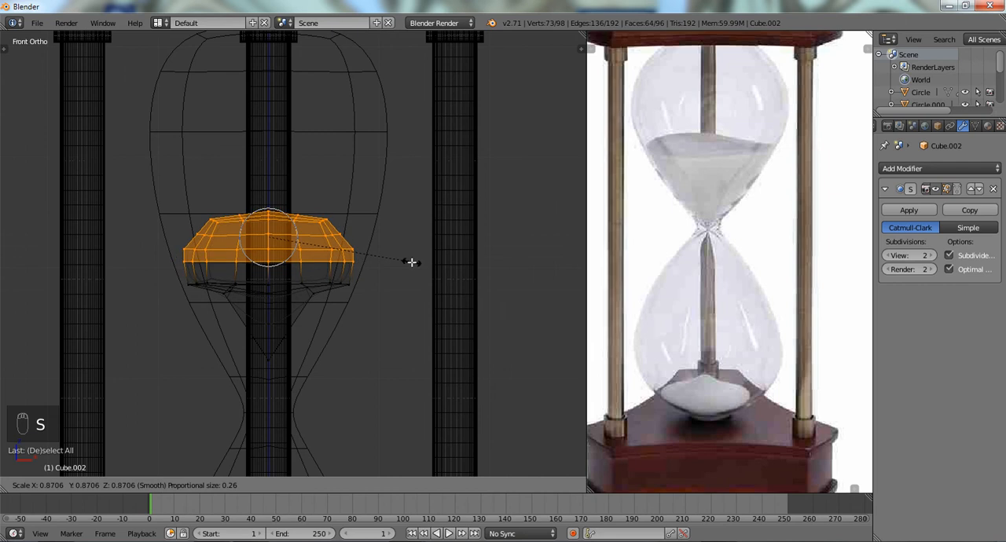
{"action": "left_click", "coordinate": [411, 263]}
{"action": "key", "text": "q"}
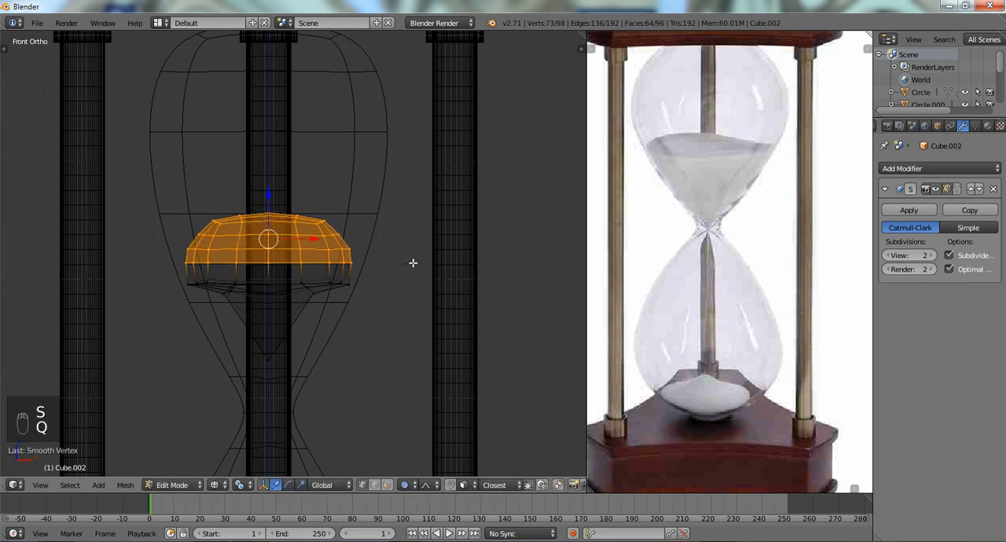
- Isolate the sand mesh and sink its top centre vertex about 0.4 along Z with proportional size 0.35, forming a hollow
{"action": "right_click", "coordinate": [271, 213]}
{"action": "middle_click_drag", "start_coordinate": [275, 201], "coordinate": [250, 248]}
{"action": "scroll", "coordinate": [251, 247], "scroll_direction": "up", "scroll_amount": 2}
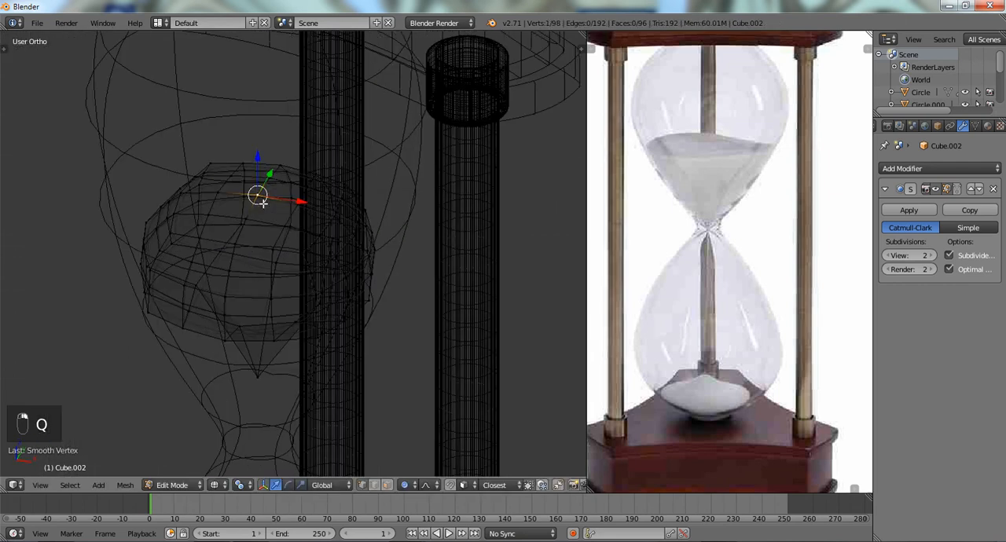
{"action": "key", "text": "z"}
{"action": "key", "text": "KP_Divide"}
{"action": "key", "text": "g"}
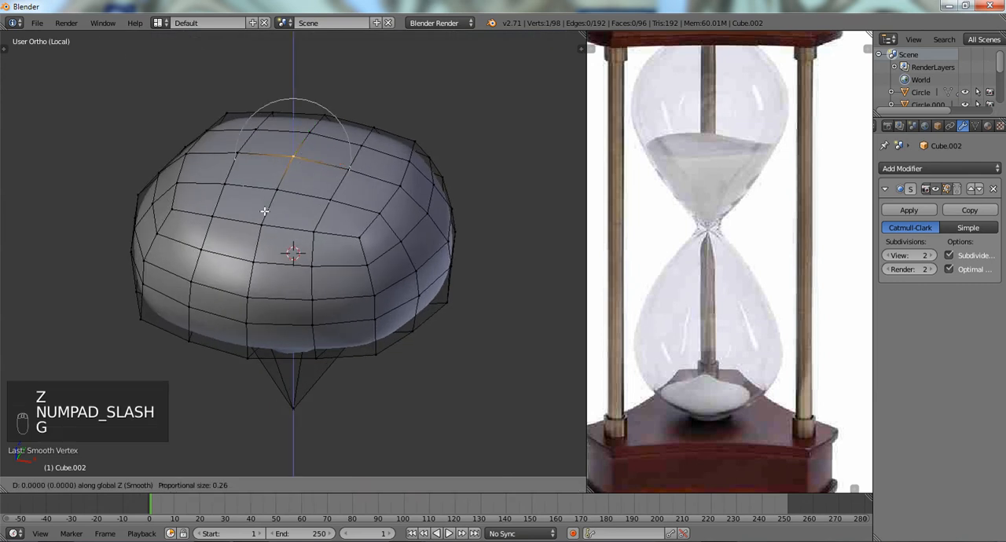
{"action": "scroll", "coordinate": [262, 227], "scroll_direction": "down", "scroll_amount": 3}
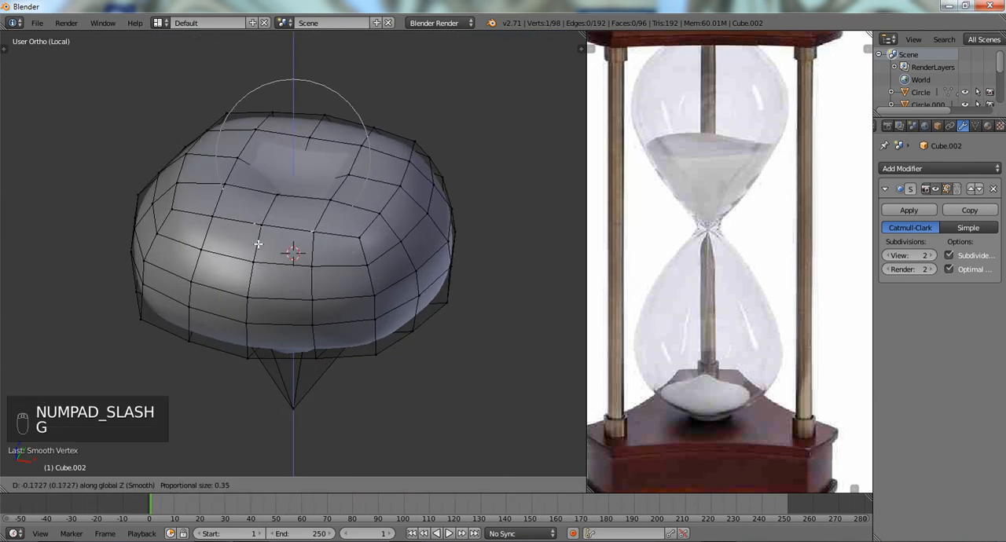
{"action": "left_click", "coordinate": [255, 283]}
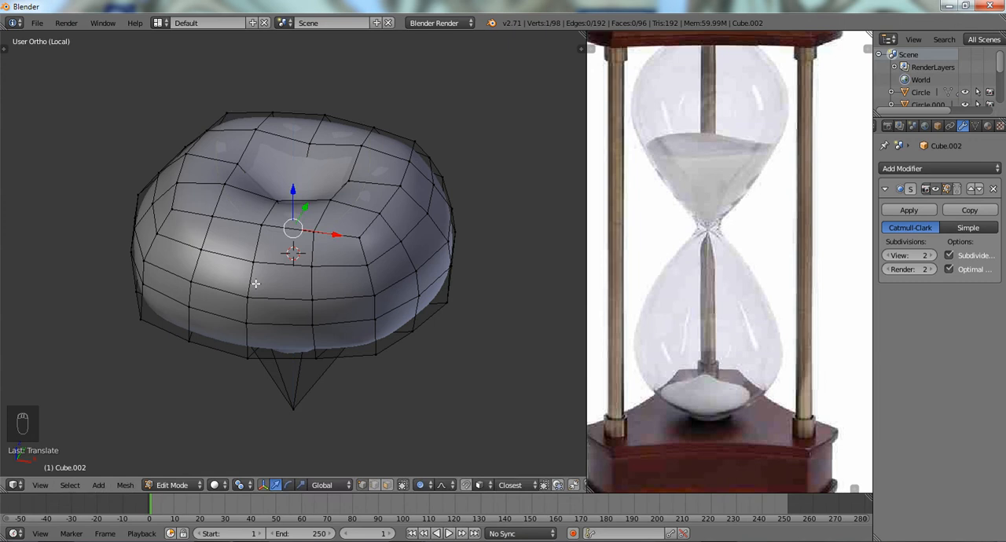
- Delete the pointed tip vertex on the underside of the inverted sand mesh
{"action": "scroll", "coordinate": [255, 284], "scroll_direction": "down", "scroll_amount": 1}
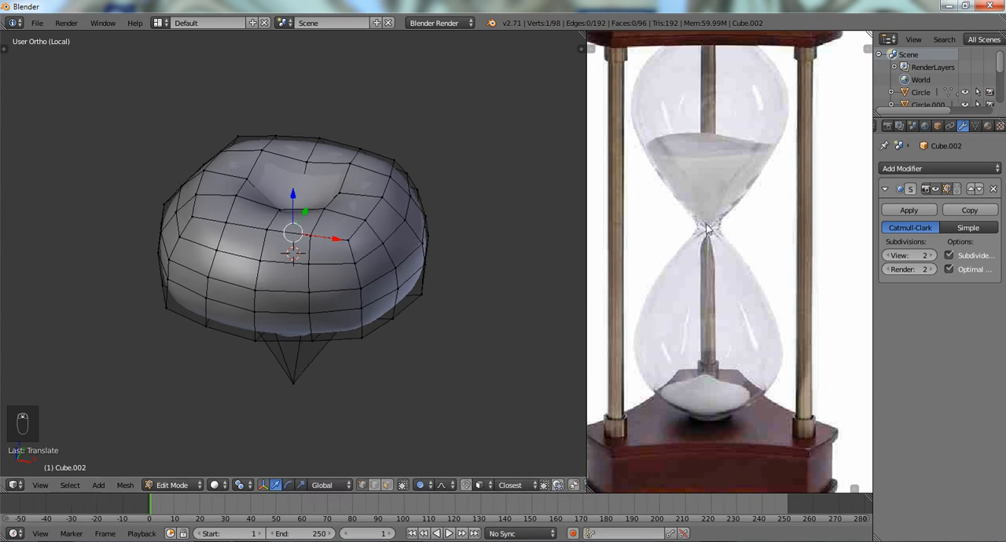
{"action": "middle_click_drag", "start_coordinate": [392, 254], "coordinate": [390, 147]}
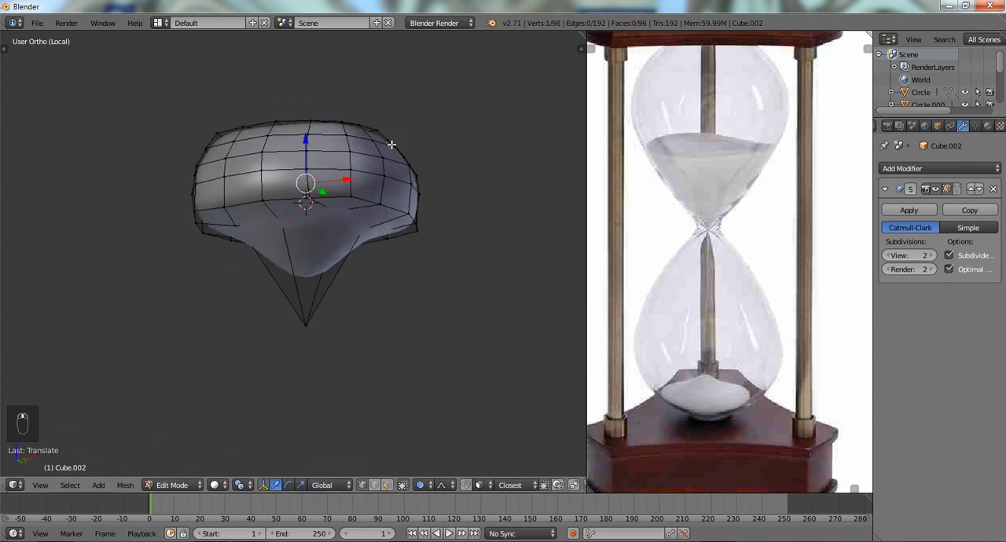
{"action": "key", "text": "x"}
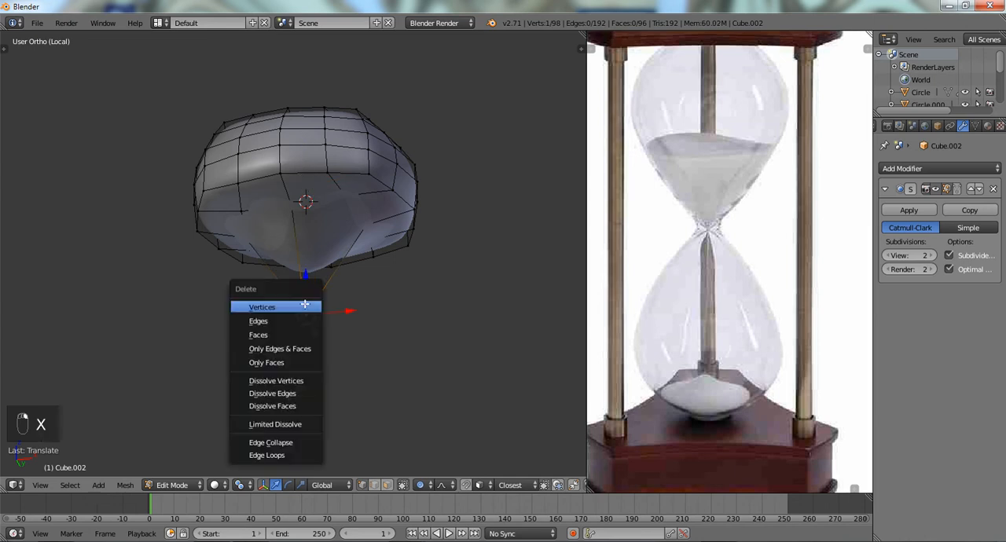
{"action": "left_click", "coordinate": [305, 306]}
- Extrude the edge loop around the underside opening and scale it inward to about 0.3, leaving a small central hole
{"action": "middle_click_drag", "start_coordinate": [304, 299], "coordinate": [333, 167]}
{"action": "right_click", "coordinate": [334, 166], "text": "alt"}
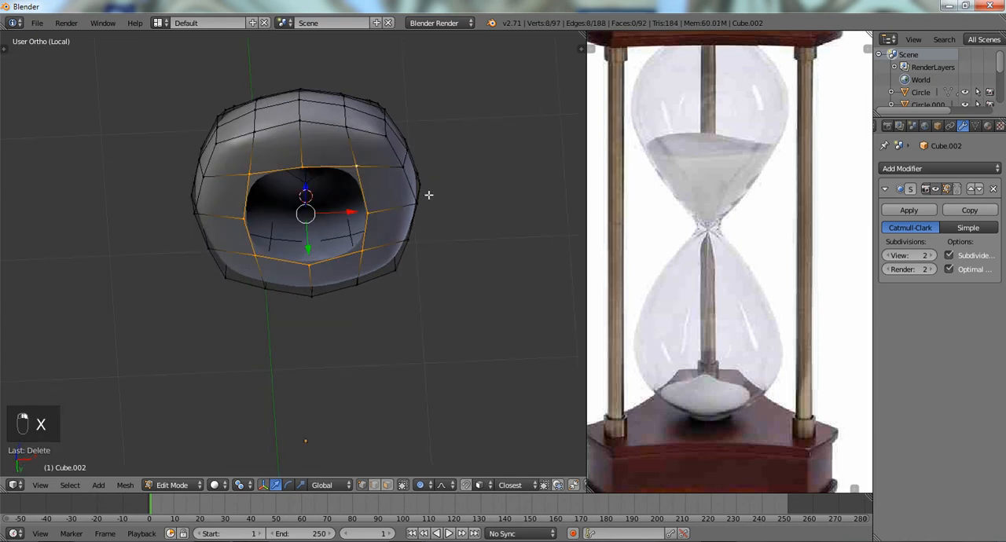
{"action": "key", "text": "e"}
{"action": "key", "text": "s"}
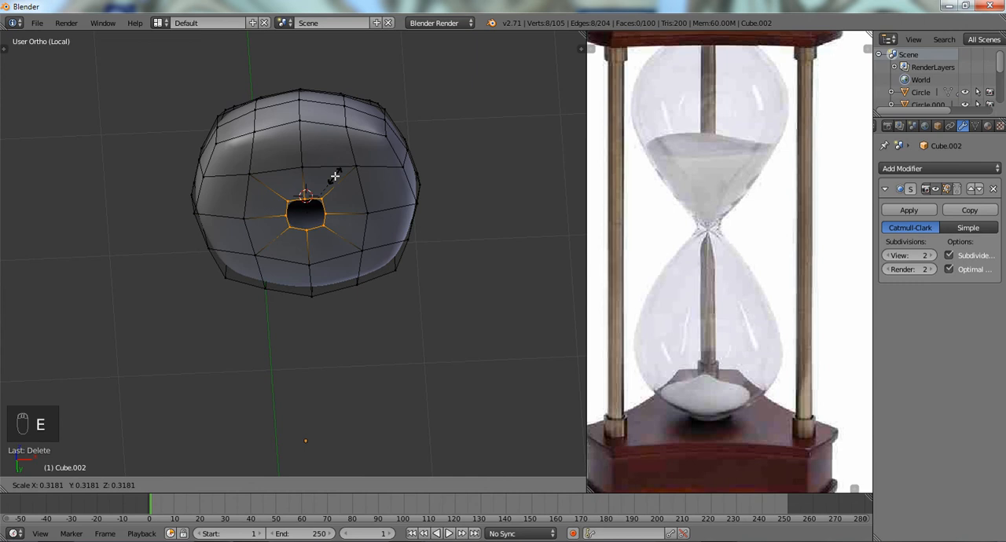
{"action": "left_click", "coordinate": [342, 182]}
{"action": "key", "text": "KP_1"}
{"action": "key", "text": "KP_Divide"}
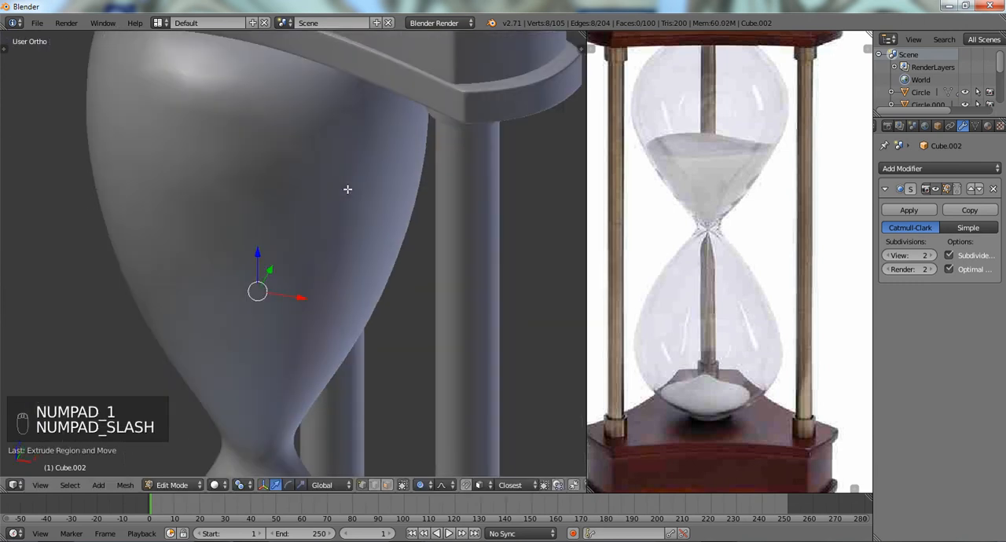
{"action": "key", "text": "KP_1"}
{"action": "key", "text": "z"}
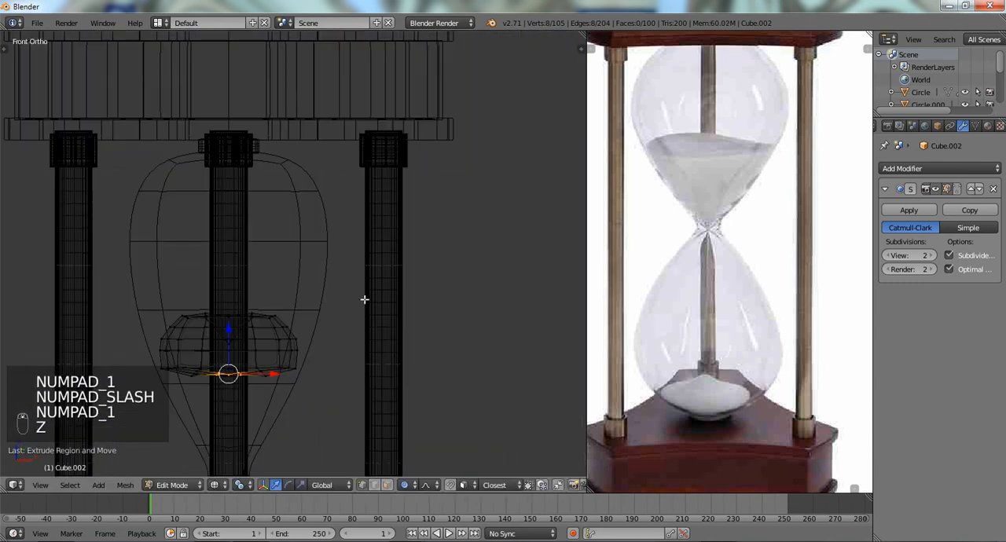
{"action": "middle_click_drag", "start_coordinate": [364, 298], "coordinate": [386, 155], "text": "shift"}
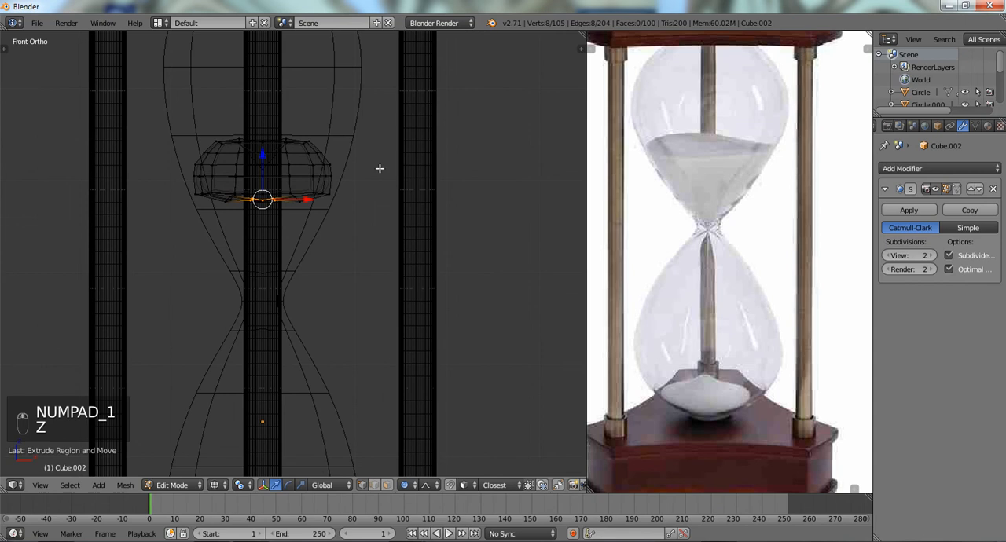
{"action": "key", "text": "g"}
{"action": "key", "text": "z"}
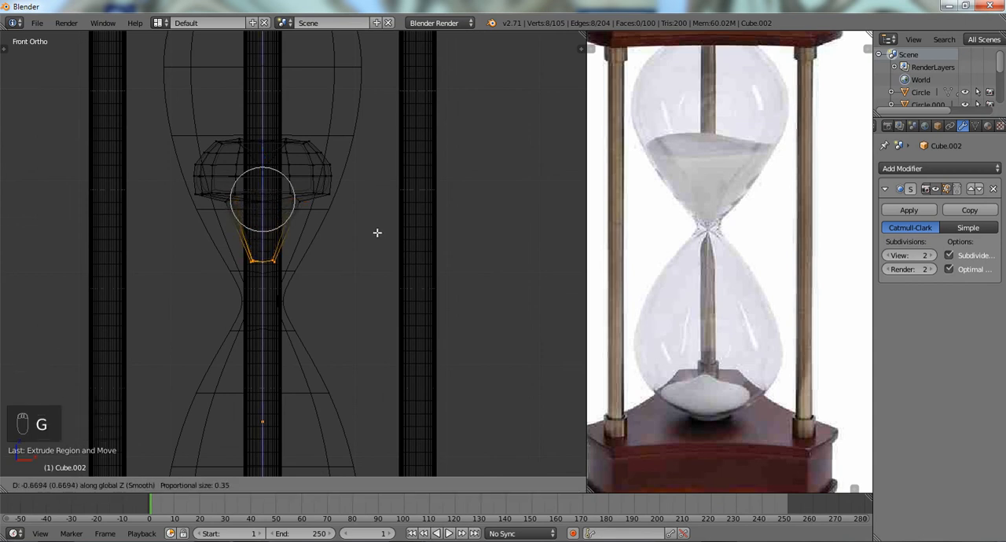
{"action": "scroll", "coordinate": [376, 236], "scroll_direction": "down", "scroll_amount": 2}
{"action": "scroll", "coordinate": [363, 297], "scroll_direction": "down", "scroll_amount": 3}
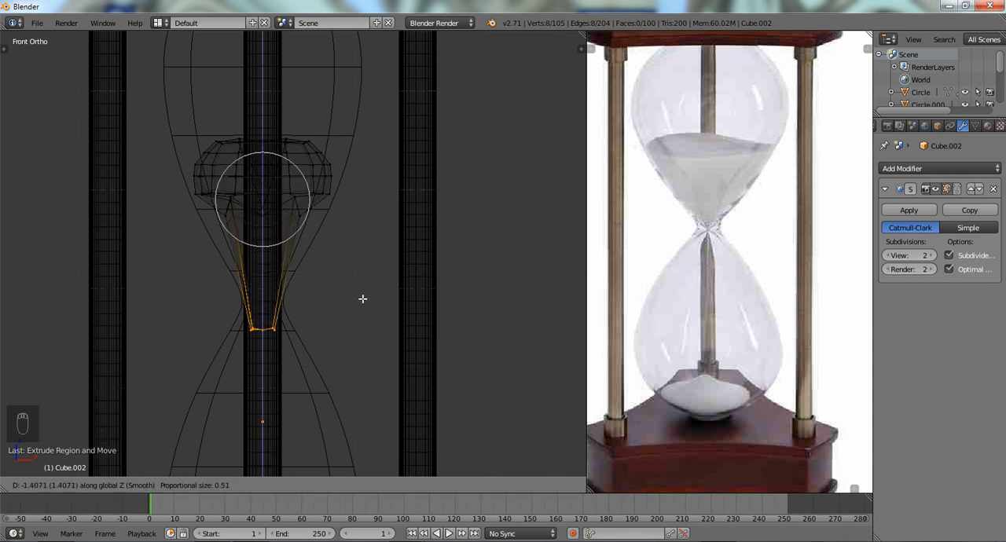
{"action": "right_click", "coordinate": [362, 299]}
- Reselect the small underside hole's edge loop on the isolated sand, and return to the full hourglass in front wireframe view
{"action": "key", "text": "a"}
{"action": "middle_click_drag", "start_coordinate": [253, 250], "coordinate": [231, 188]}
{"action": "key", "text": "z"}
{"action": "key", "text": "KP_Divide"}
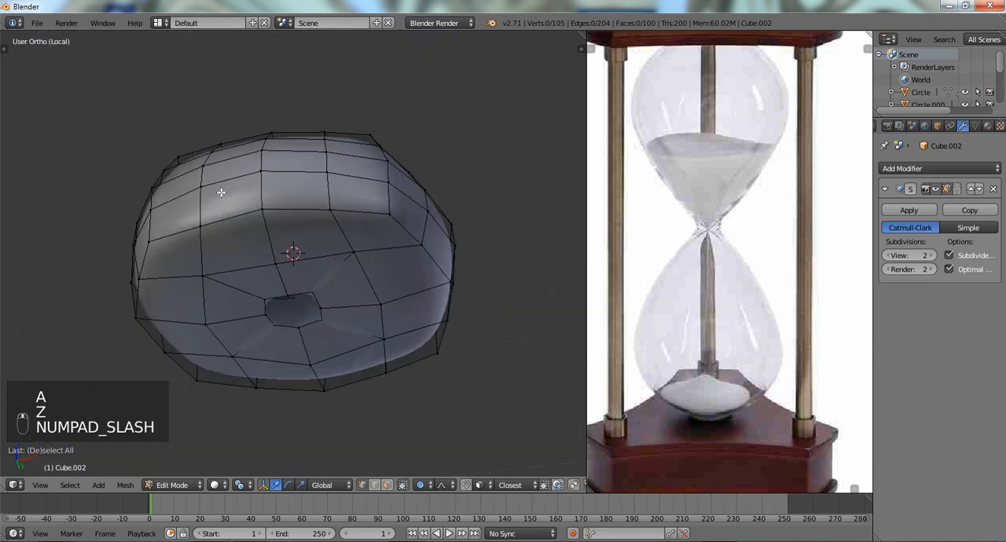
{"action": "right_click", "coordinate": [269, 306], "text": "alt"}
{"action": "key", "text": "KP_1"}
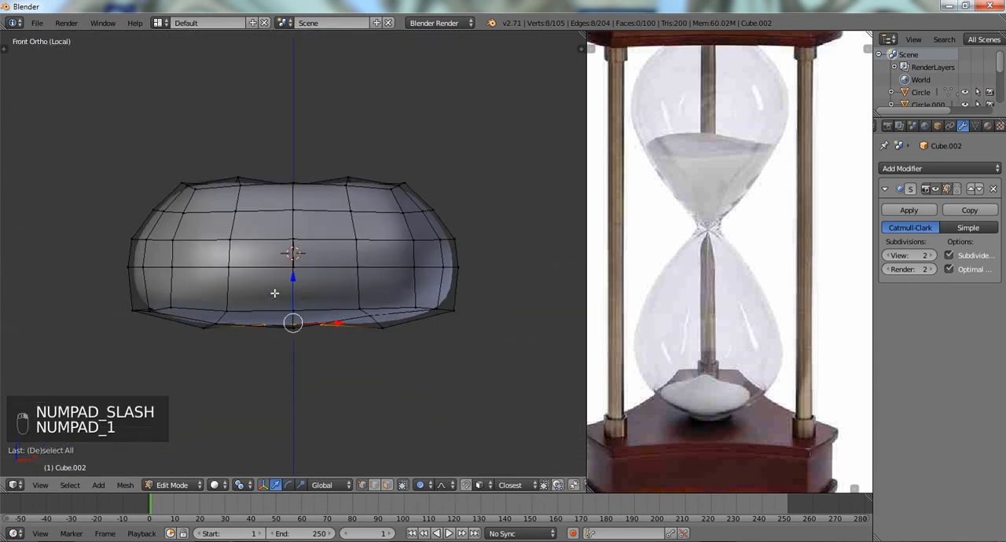
{"action": "key", "text": "KP_Divide"}
{"action": "key", "text": "z"}
{"action": "key", "text": "KP_1"}
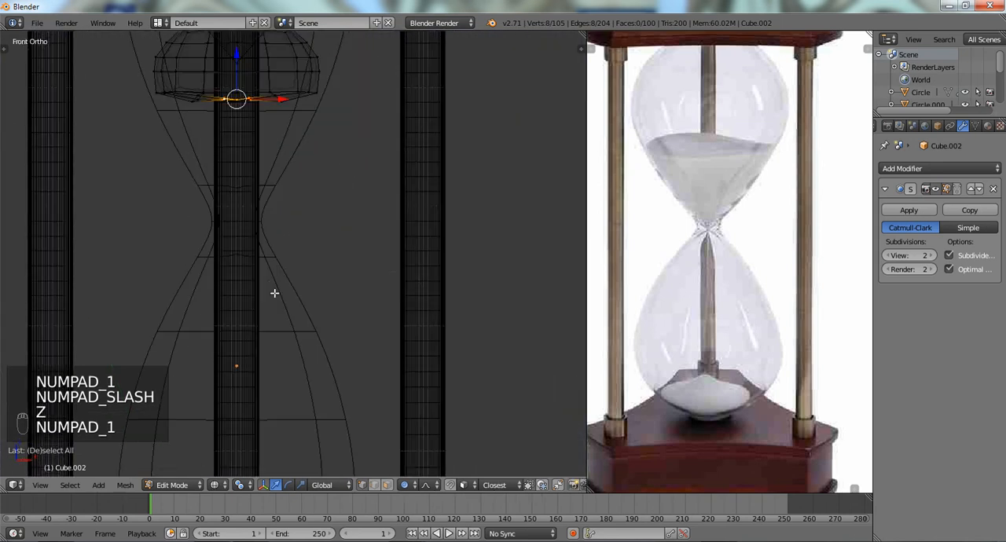
- With proportional size 0.16, lower the hole's edge loop along Z through the glass neck to the top of the lower sand pile
{"action": "key", "text": "g"}
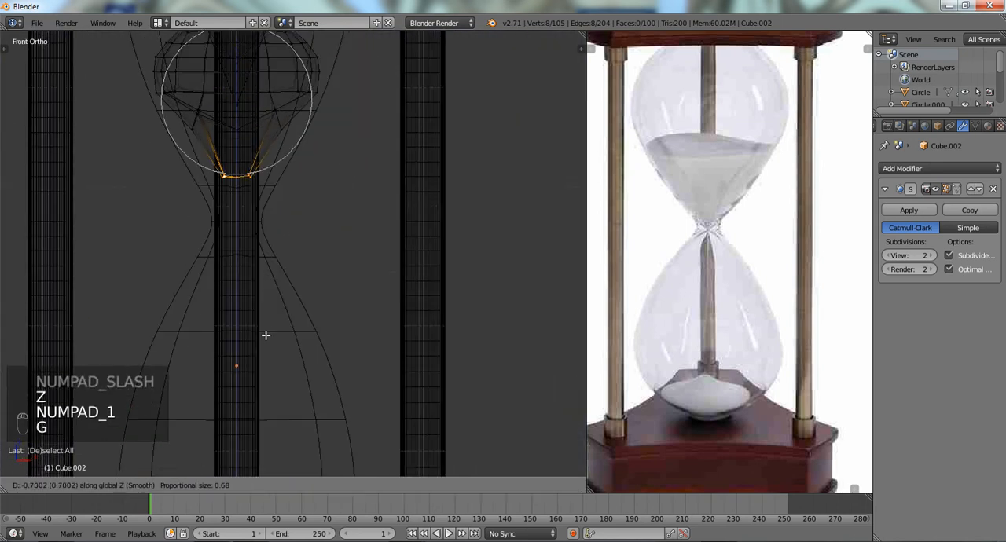
{"action": "scroll", "coordinate": [266, 327], "scroll_direction": "up", "scroll_amount": 15}
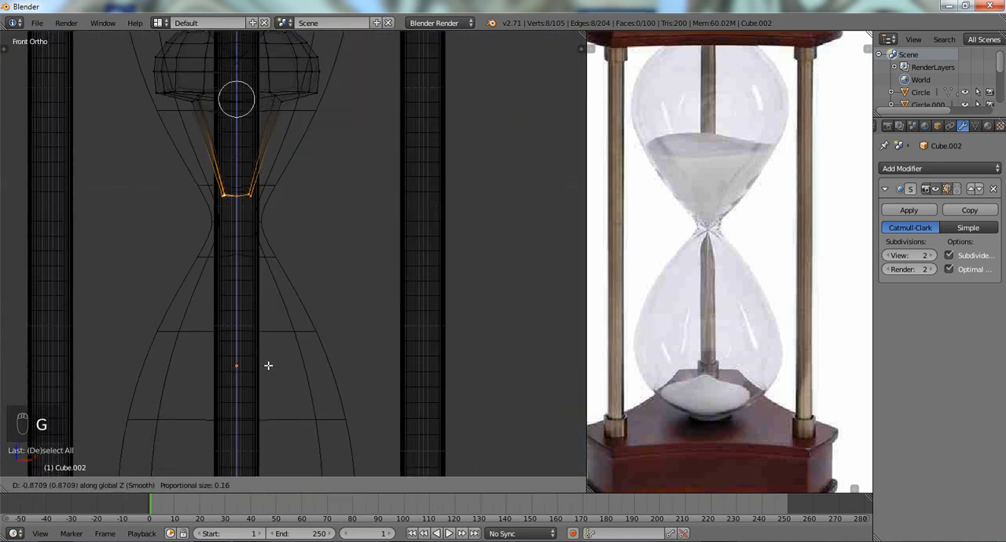
{"action": "right_click", "coordinate": [271, 395]}
{"action": "scroll", "coordinate": [236, 187], "scroll_direction": "down", "scroll_amount": 5}
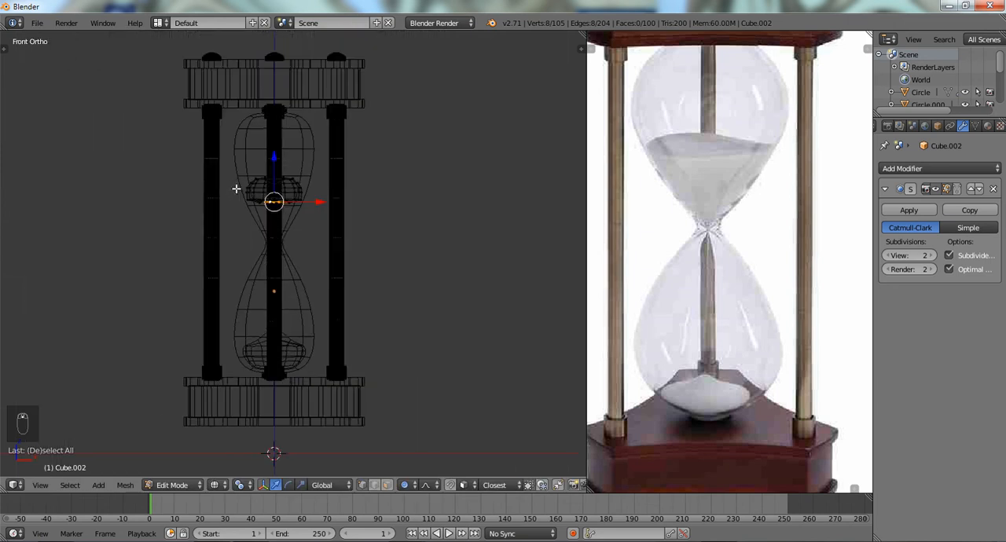
{"action": "scroll", "coordinate": [236, 188], "scroll_direction": "up", "scroll_amount": 3}
{"action": "key", "text": "g"}
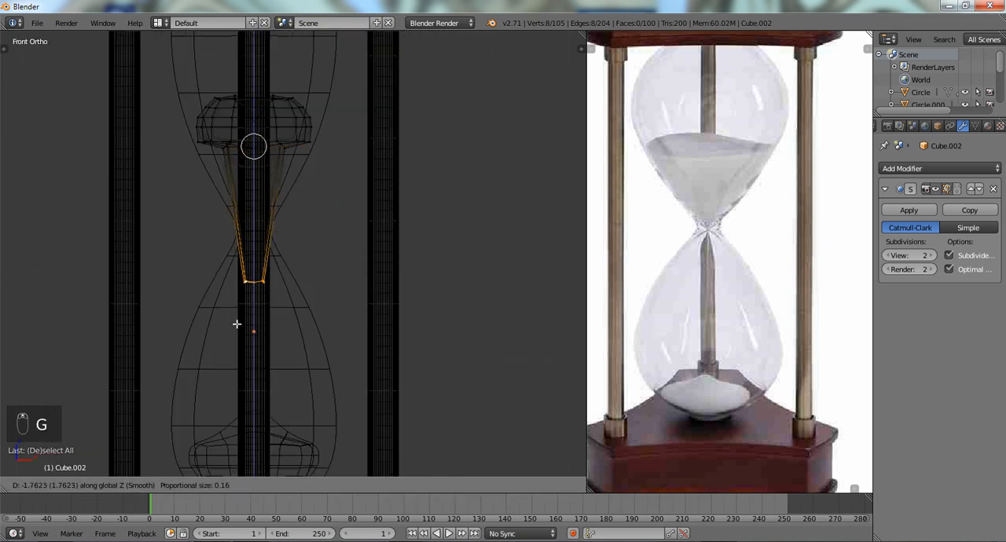
{"action": "left_click", "coordinate": [238, 354]}
{"action": "scroll", "coordinate": [278, 251], "scroll_direction": "down", "scroll_amount": 2, "text": "shift"}
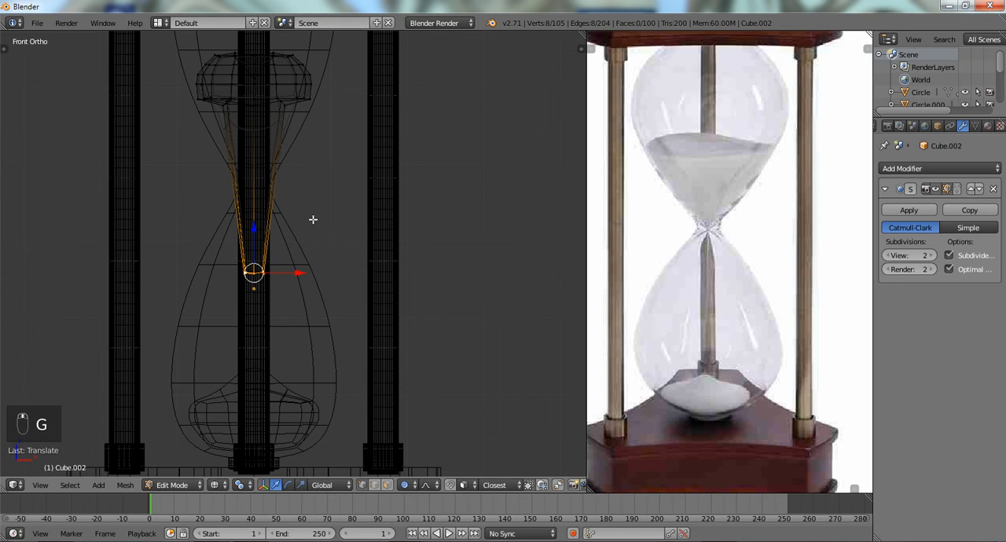
{"action": "key", "text": "g"}
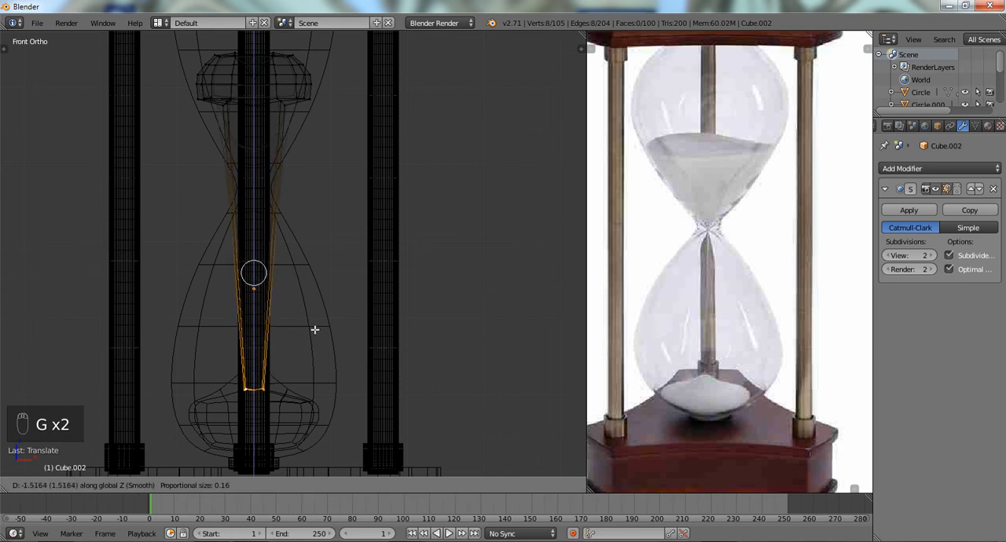
{"action": "left_click", "coordinate": [315, 318]}
{"action": "key", "text": "g"}
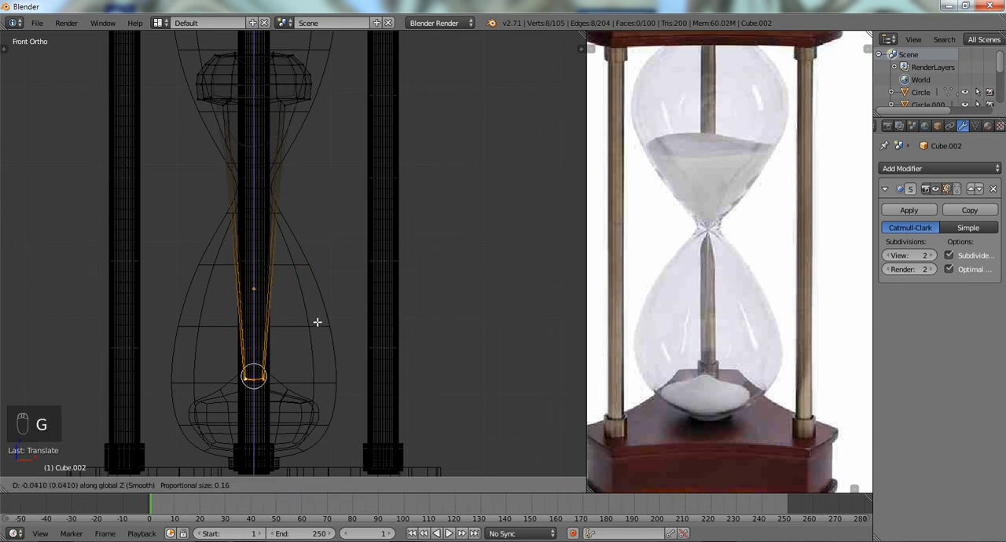
{"action": "left_click", "coordinate": [317, 324]}
- Add five evenly spaced loop cuts along the long sand stem running through the neck
{"action": "key", "text": "ctrl+r"}
{"action": "scroll", "coordinate": [269, 274], "scroll_direction": "up", "scroll_amount": 4}
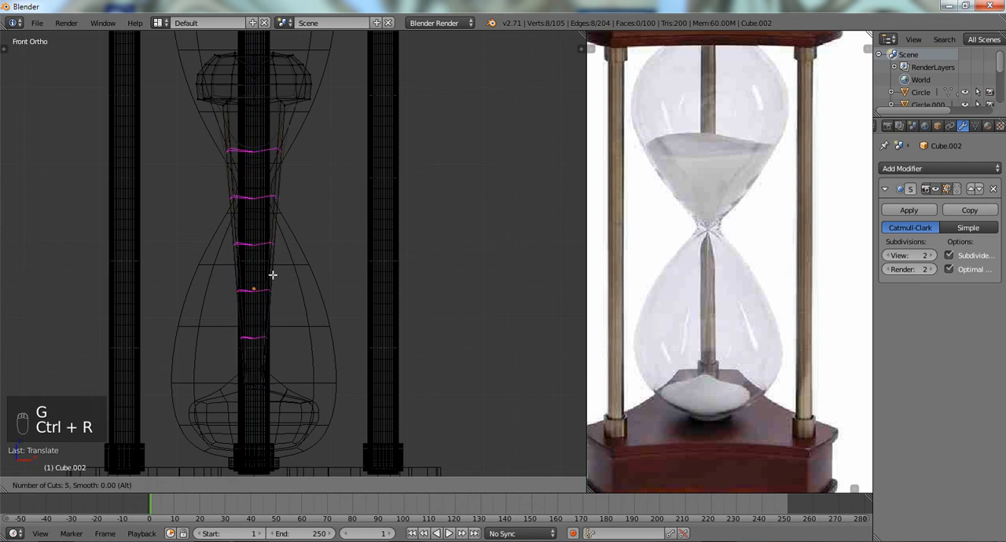
{"action": "left_click", "coordinate": [272, 274]}
{"action": "left_click", "coordinate": [271, 275]}
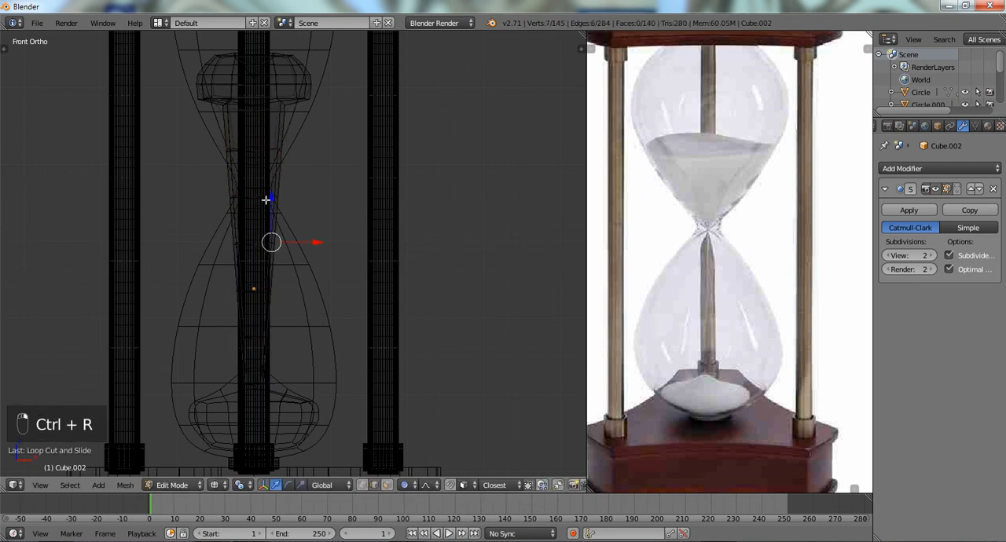
- Select the stem's edge loop at the glass neck and scale it down to fit inside the neck
{"action": "key", "text": "ctrl+Tab"}
{"action": "left_click", "coordinate": [268, 199]}
{"action": "right_click", "coordinate": [264, 199], "text": "alt"}
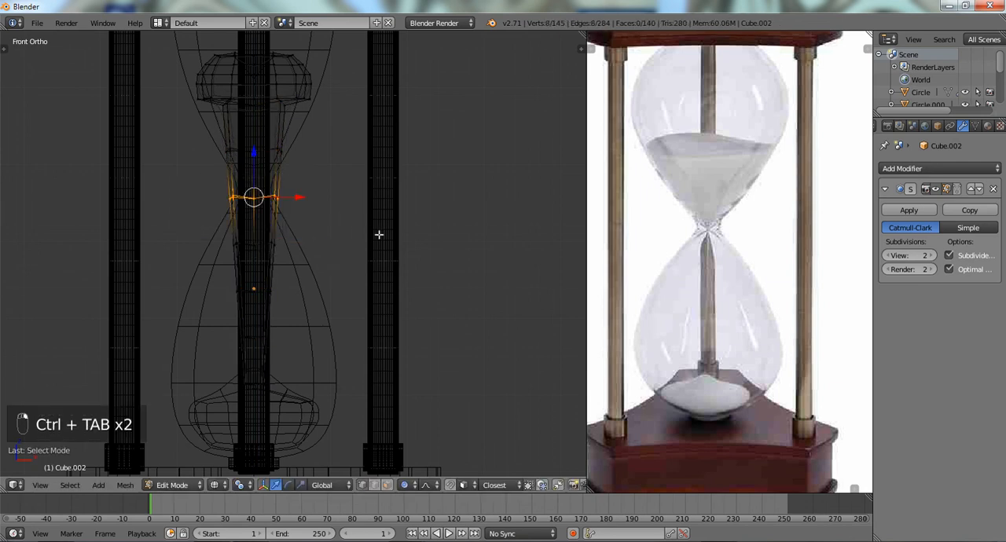
{"action": "key", "text": "z"}
{"action": "key", "text": "s"}
{"action": "left_click", "coordinate": [313, 204]}
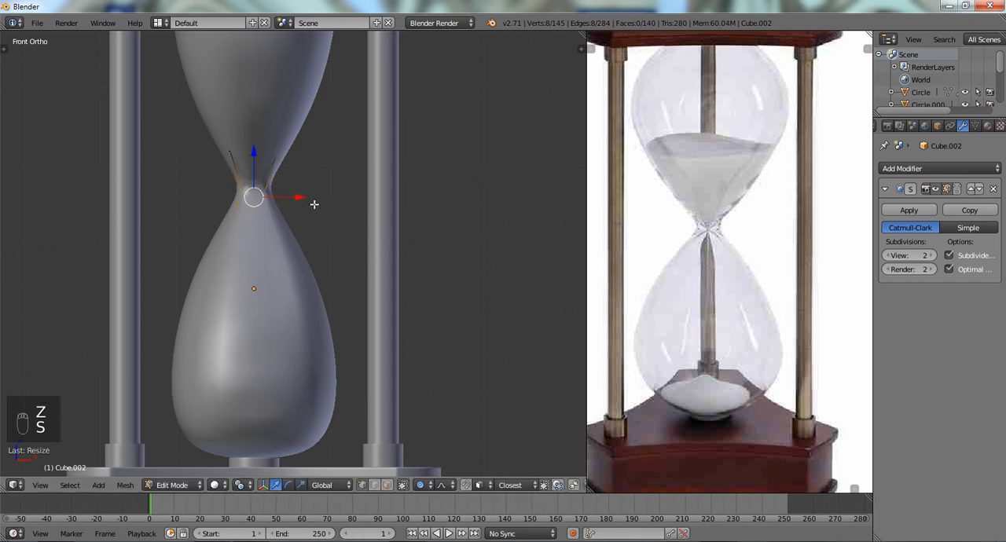
- Scale down the stem's topmost added edge loop, just above the neck, and clear the selection
{"action": "key", "text": "z"}
{"action": "right_click", "coordinate": [268, 147], "text": "alt"}
{"action": "key", "text": "s"}
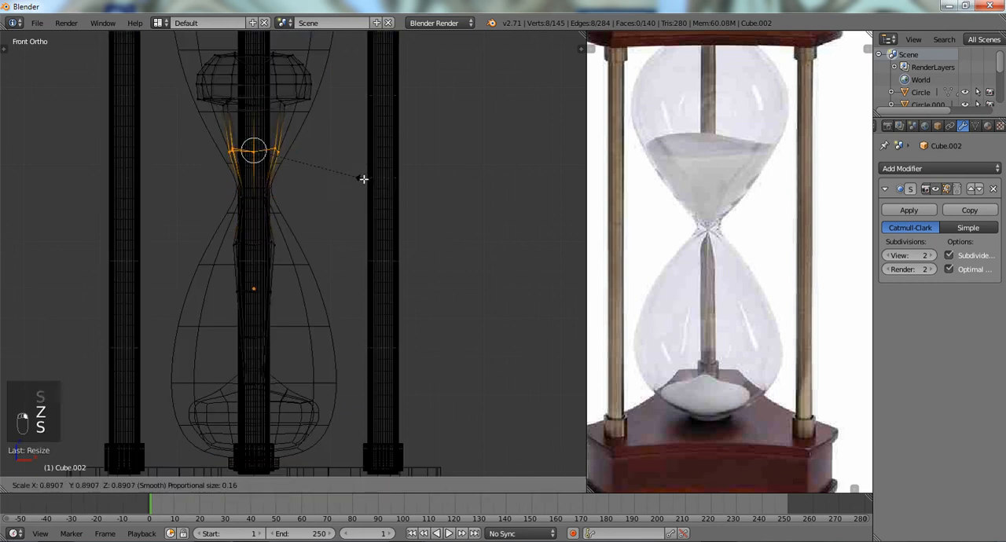
{"action": "left_click", "coordinate": [294, 129]}
{"action": "key", "text": "a"}
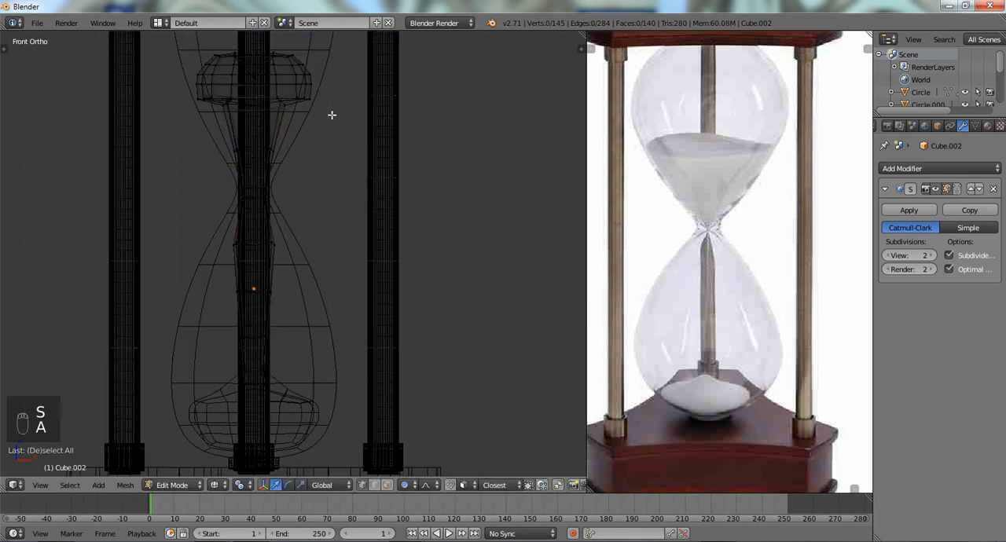
- Repeatedly smooth the lower vertex rings of the upper sand, and lower them along Z towards the glass neck with proportional editing
{"action": "mouse_move", "coordinate": [333, 112]}
{"action": "left_mouse_down", "text": "ctrl"}
{"action": "mouse_move", "coordinate": [220, 90]}
{"action": "mouse_move", "coordinate": [271, 155]}
{"action": "mouse_move", "coordinate": [220, 163]}
{"action": "mouse_move", "coordinate": [349, 187]}
{"action": "left_mouse_up", "text": "ctrl"}
{"action": "key", "text": "q"}
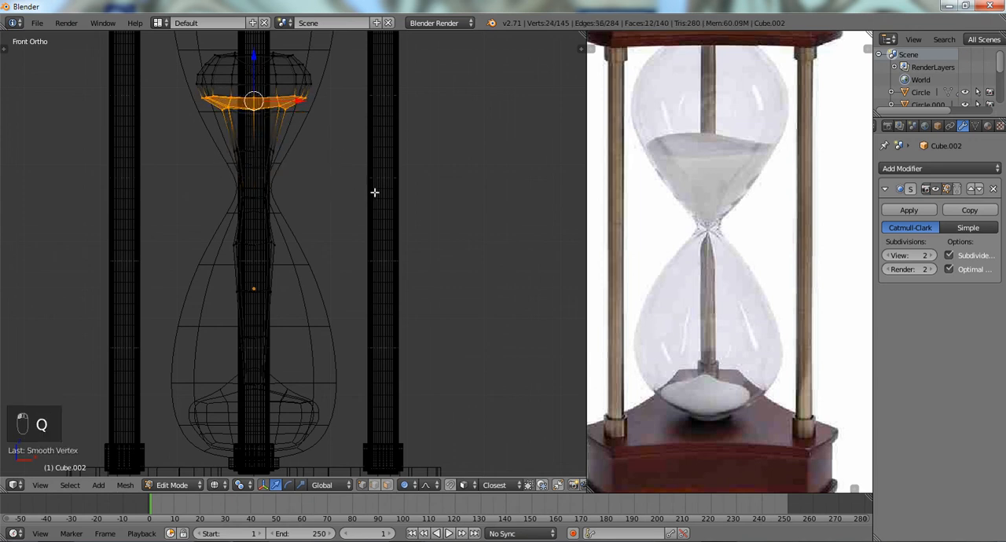
{"action": "key", "text": "q"}
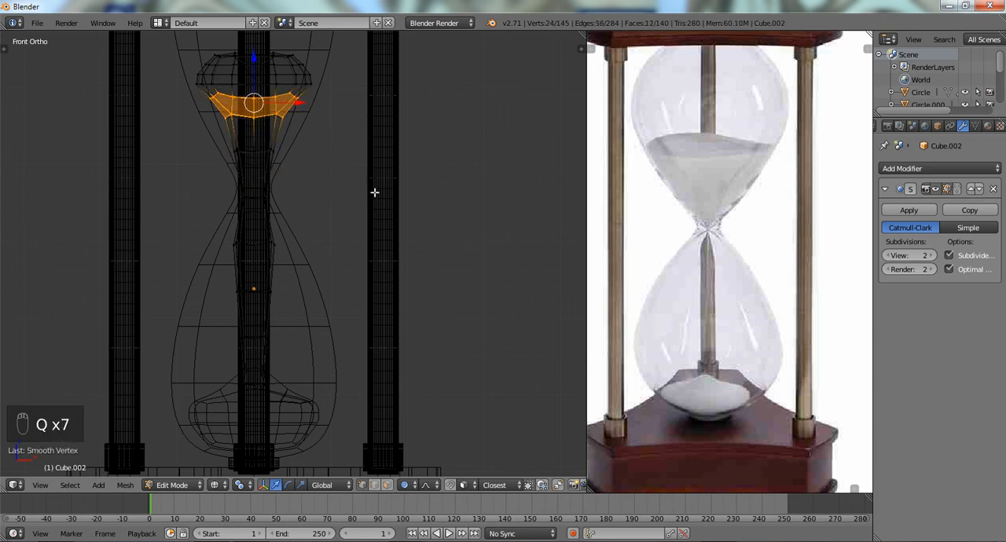
{"action": "key", "text": "g"}
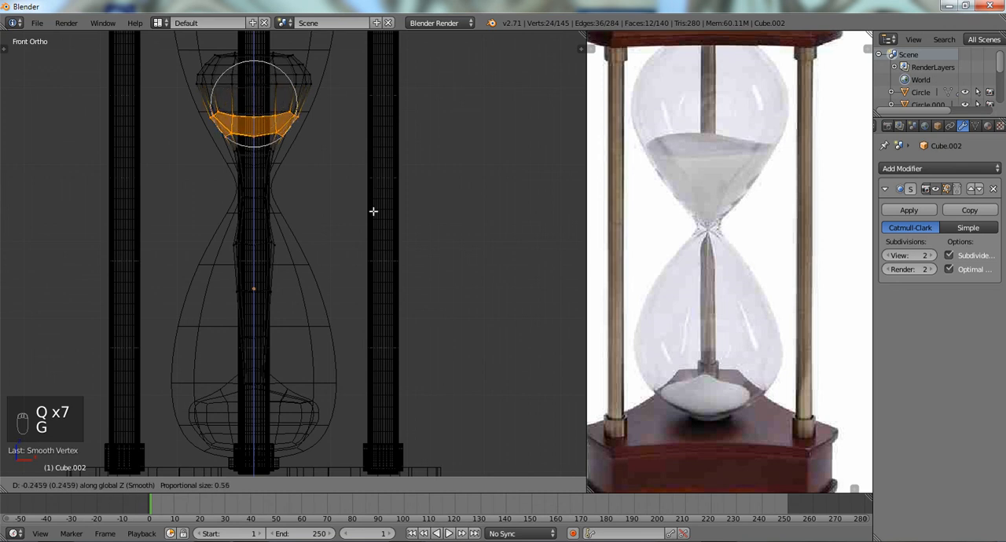
{"action": "scroll", "coordinate": [373, 212], "scroll_direction": "down", "scroll_amount": 10}
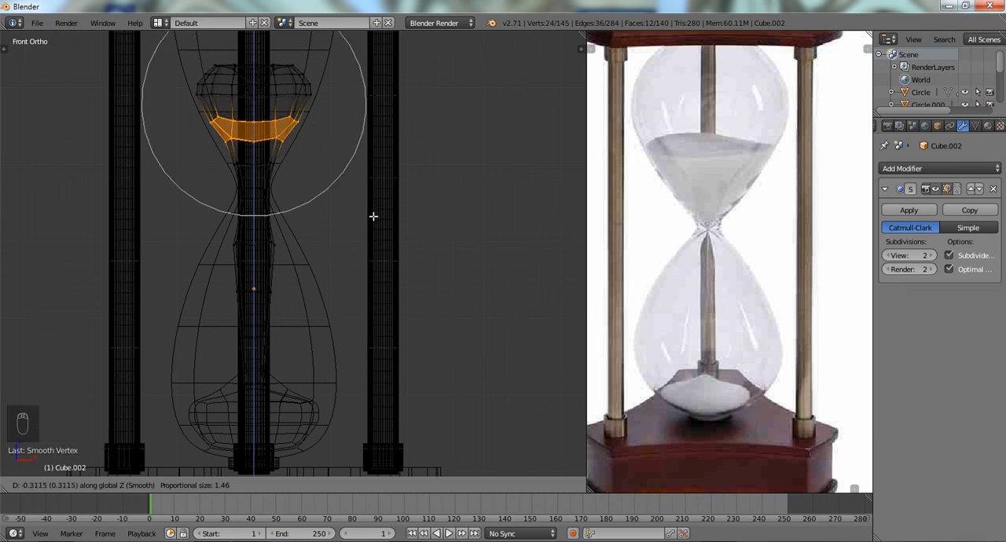
{"action": "left_click", "coordinate": [373, 216]}
{"action": "key", "text": "z"}
{"action": "key", "text": "z"}
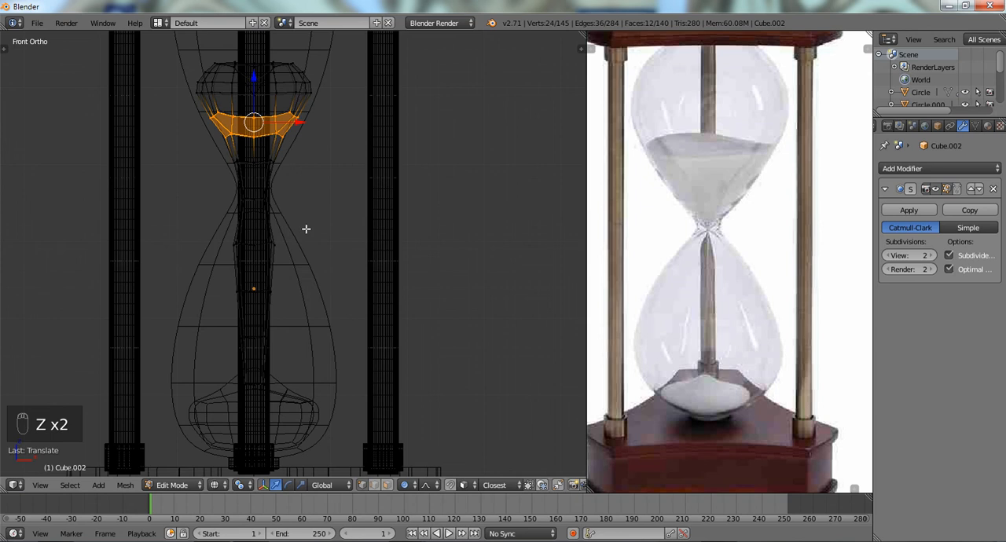
- Select the sand stem's edge loop just above the glass neck and scale it down to fit inside the glass
{"action": "scroll", "coordinate": [305, 225], "scroll_direction": "up", "scroll_amount": 4}
{"action": "right_click", "coordinate": [234, 174], "text": "alt"}
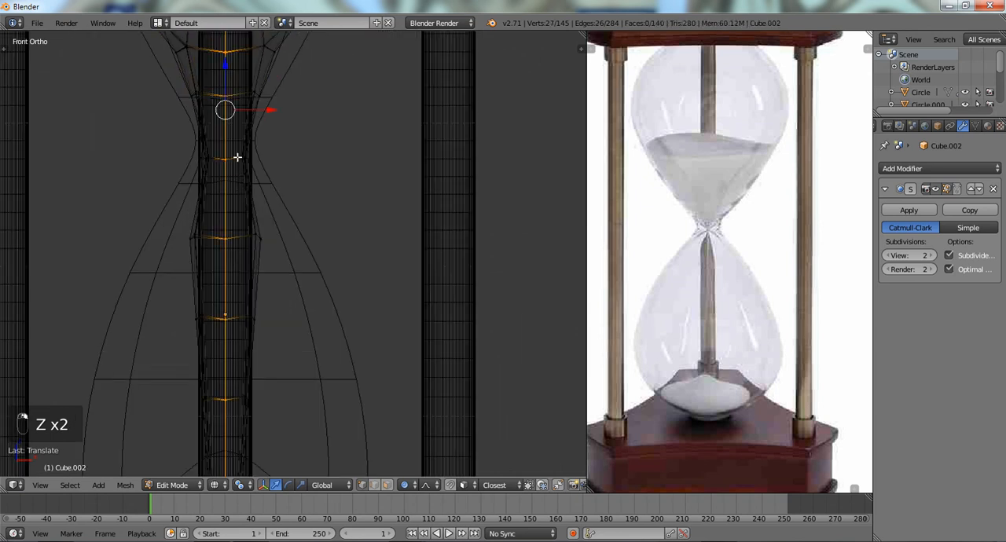
{"action": "right_click", "coordinate": [237, 158], "text": "alt"}
{"action": "right_click", "coordinate": [244, 96], "text": "alt"}
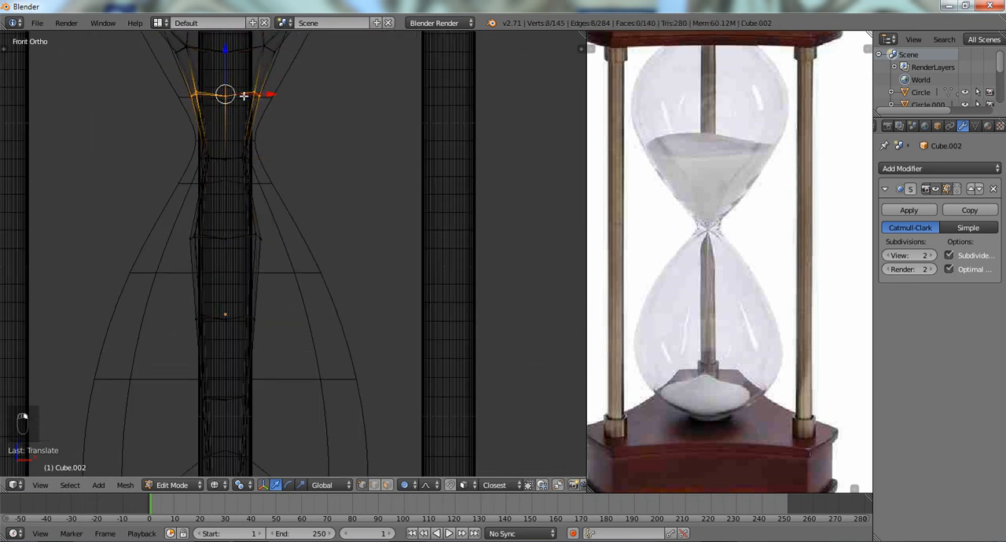
{"action": "key", "text": "s"}
{"action": "left_click", "coordinate": [357, 149]}
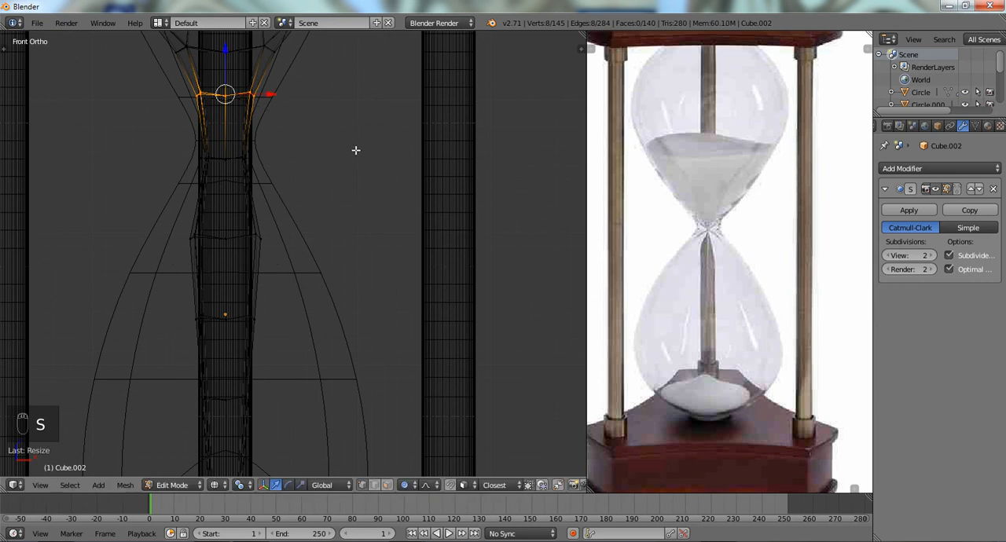
- Scale down the first two edge loops of the sand stem below the glass neck to even out its width
{"action": "right_click", "coordinate": [228, 232], "text": "alt+shift"}
{"action": "right_click", "coordinate": [228, 234], "text": "alt"}
{"action": "key", "text": "s"}
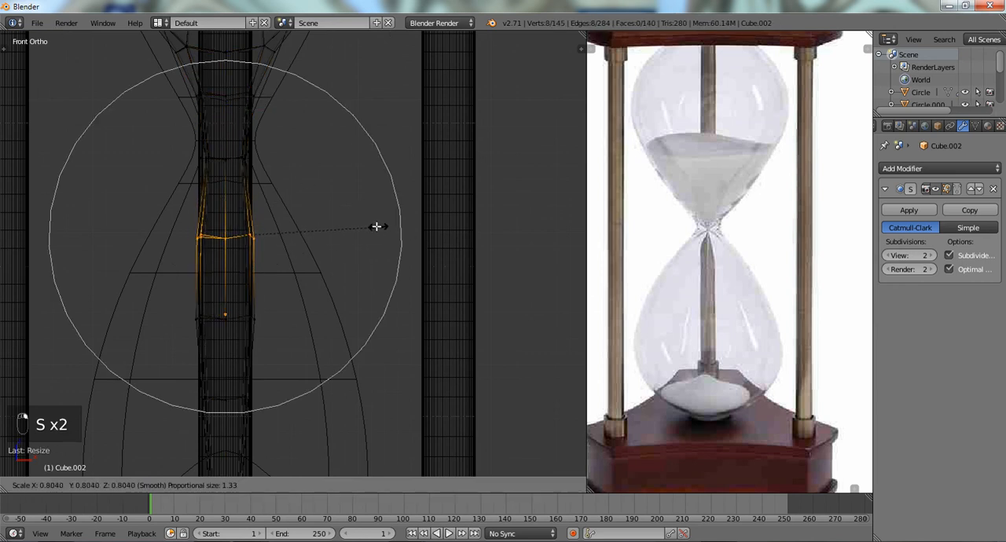
{"action": "left_click", "coordinate": [350, 216]}
{"action": "right_click", "coordinate": [232, 323], "text": "alt"}
{"action": "right_click", "coordinate": [238, 314], "text": "alt"}
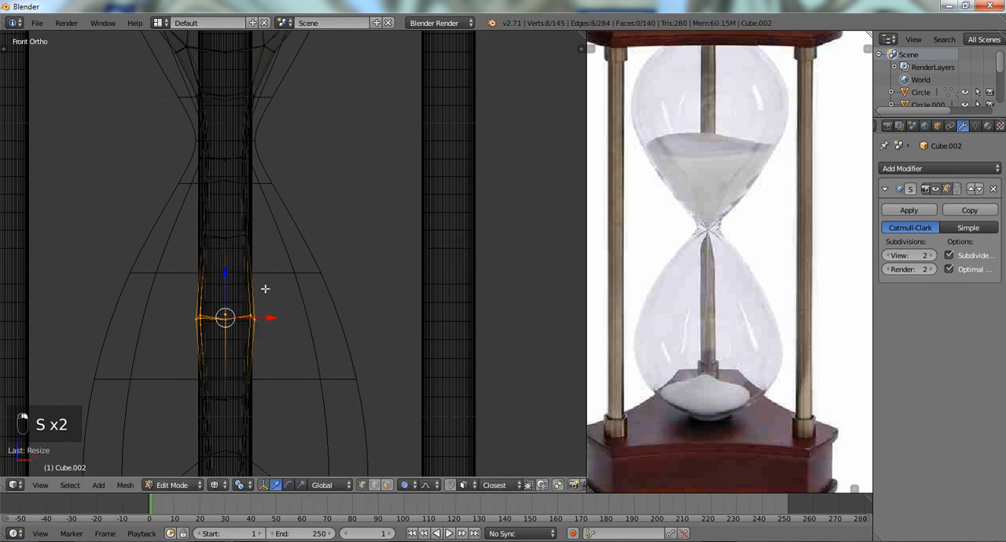
{"action": "middle_click_drag", "start_coordinate": [264, 289], "coordinate": [296, 171], "text": "shift"}
{"action": "key", "text": "s"}
{"action": "left_click", "coordinate": [354, 231]}
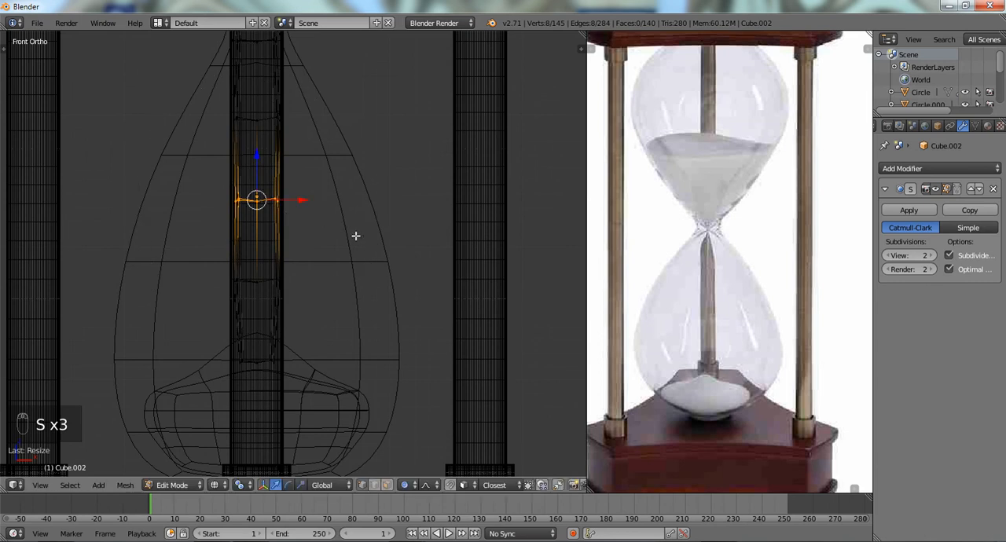
- Examine the whole hourglass in solid and wireframe shading from several angles
{"action": "key", "text": "z"}
{"action": "middle_click_drag", "start_coordinate": [354, 231], "coordinate": [291, 260]}
{"action": "scroll", "coordinate": [330, 269], "scroll_direction": "down", "scroll_amount": 3}
{"action": "scroll", "coordinate": [345, 268], "scroll_direction": "up", "scroll_amount": 3}
{"action": "scroll", "coordinate": [292, 260], "scroll_direction": "down", "scroll_amount": 3}
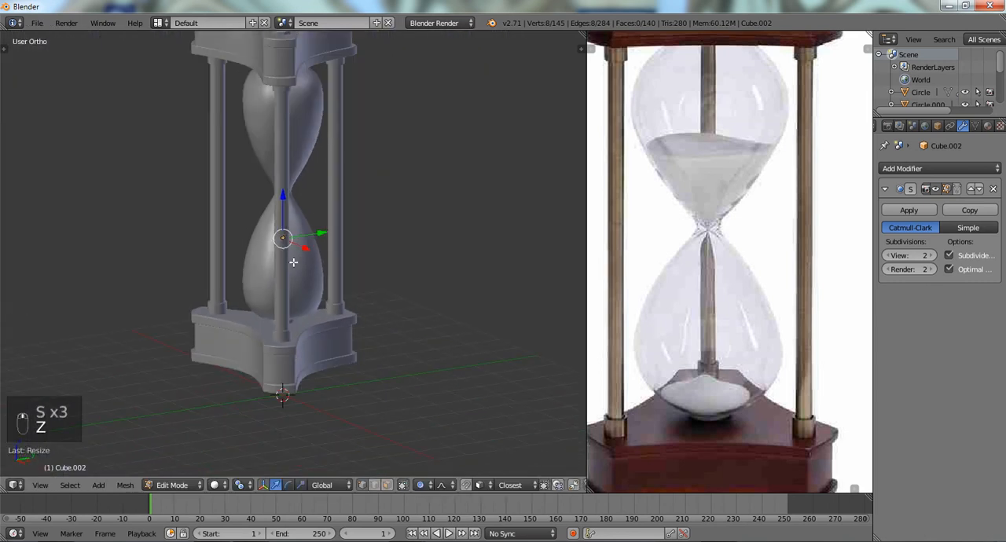
{"action": "middle_click_drag", "start_coordinate": [406, 270], "coordinate": [353, 227]}
{"action": "key", "text": "z"}
{"action": "scroll", "coordinate": [382, 218], "scroll_direction": "up", "scroll_amount": 4}
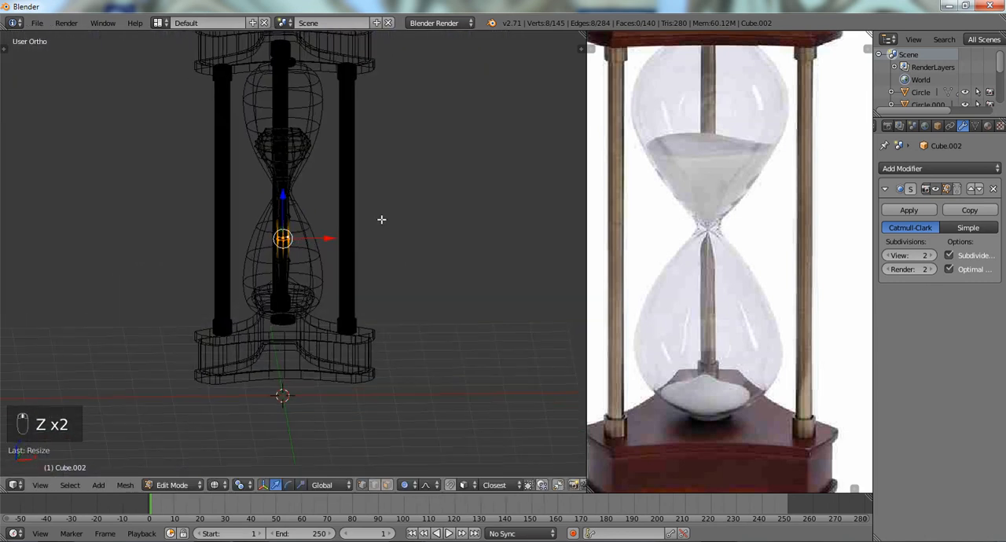
- Return to solid shading, clear the sand mesh selection and switch to Object Mode
{"action": "key", "text": "z"}
{"action": "key", "text": "a"}
{"action": "scroll", "coordinate": [381, 219], "scroll_direction": "down", "scroll_amount": 4}
{"action": "key", "text": "Tab"}
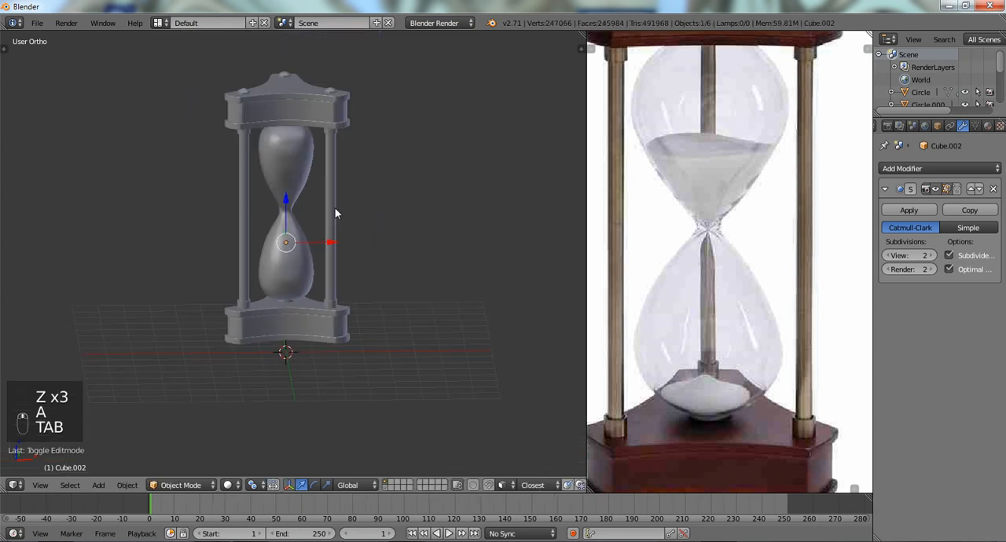
{"action": "scroll", "coordinate": [334, 208], "scroll_direction": "up", "scroll_amount": 3}
{"action": "scroll", "coordinate": [334, 207], "scroll_direction": "down", "scroll_amount": 3}
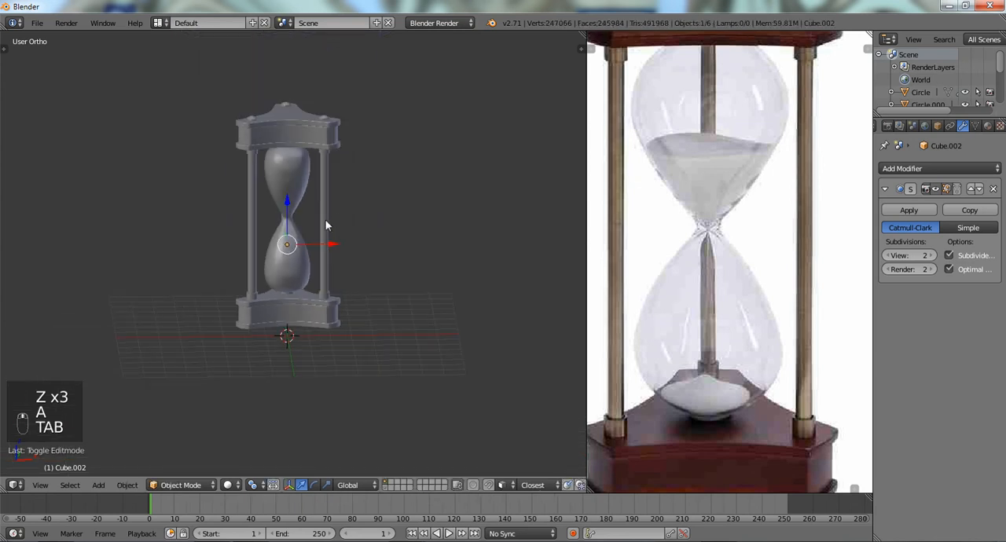
- Switch the render engine to Cycles Render
{"action": "right_click", "coordinate": [325, 226]}
{"action": "left_click", "coordinate": [465, 24]}
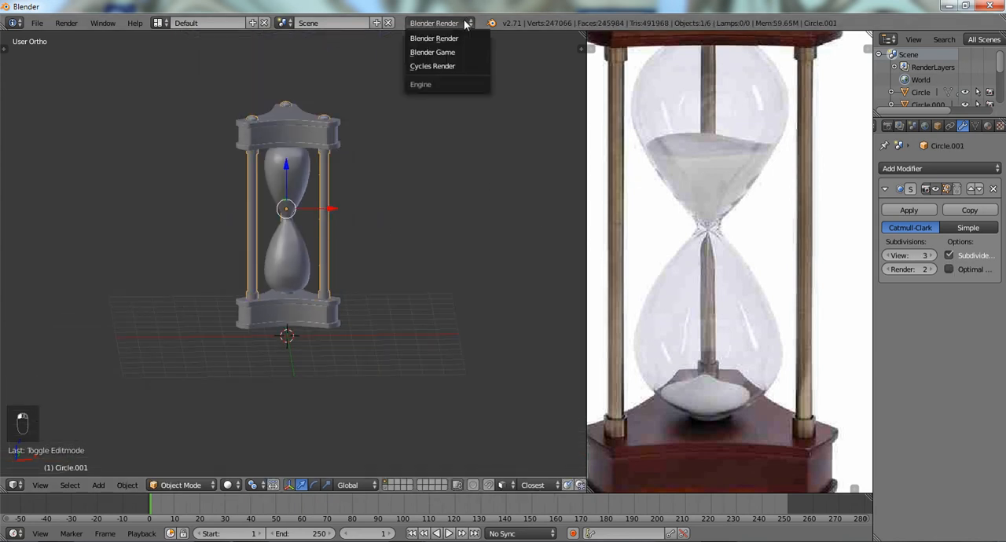
{"action": "left_click", "coordinate": [422, 65]}
- Clear the object selection and add a mesh plane beneath the hourglass
{"action": "scroll", "coordinate": [351, 211], "scroll_direction": "up", "scroll_amount": 3}
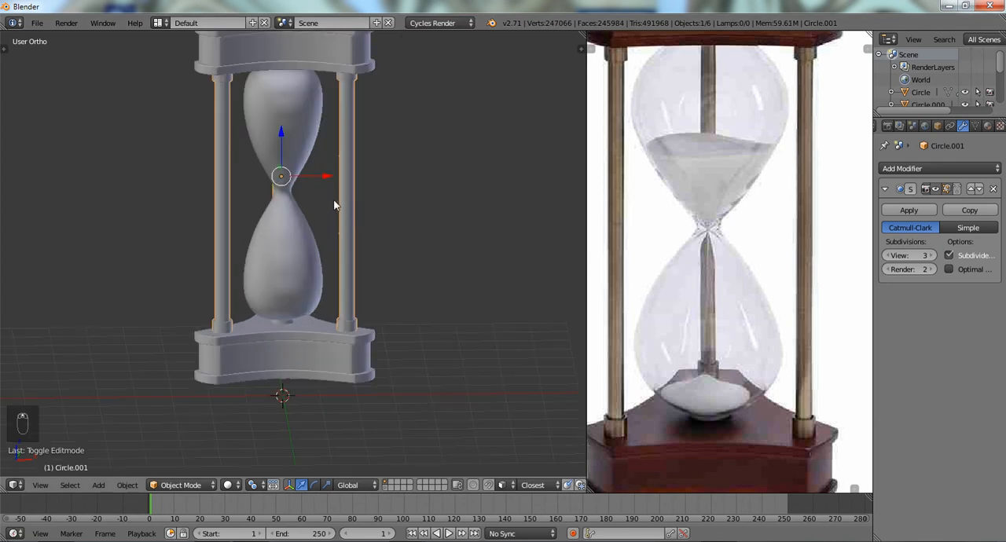
{"action": "middle_click_drag", "start_coordinate": [334, 205], "coordinate": [409, 226]}
{"action": "key", "text": "a"}
{"action": "key", "text": "shift+a"}
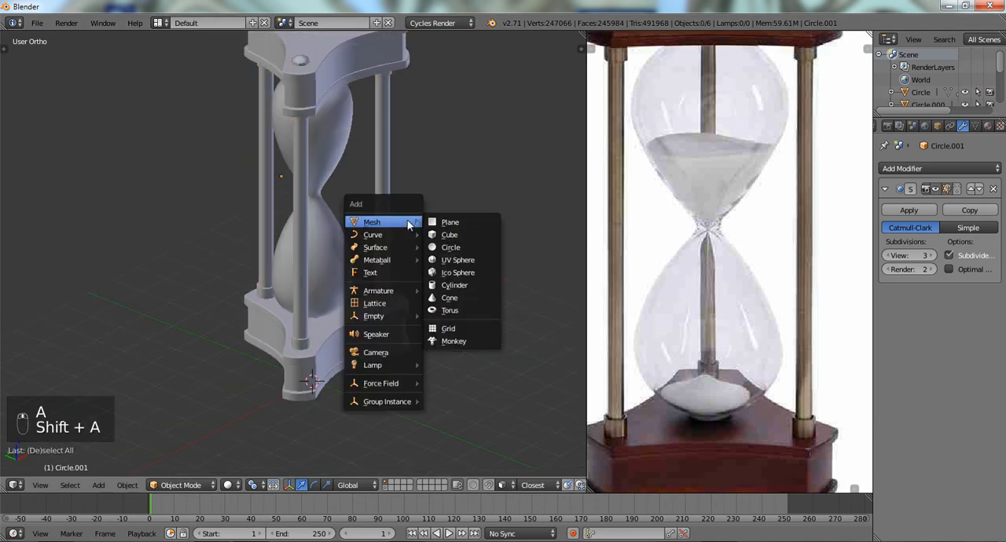
{"action": "left_click", "coordinate": [454, 223]}
- Scale the plane up in several passes into a large floor extending well beyond the hourglass base
{"action": "scroll", "coordinate": [418, 236], "scroll_direction": "down", "scroll_amount": 3}
{"action": "key", "text": "s"}
{"action": "left_click", "coordinate": [383, 281]}
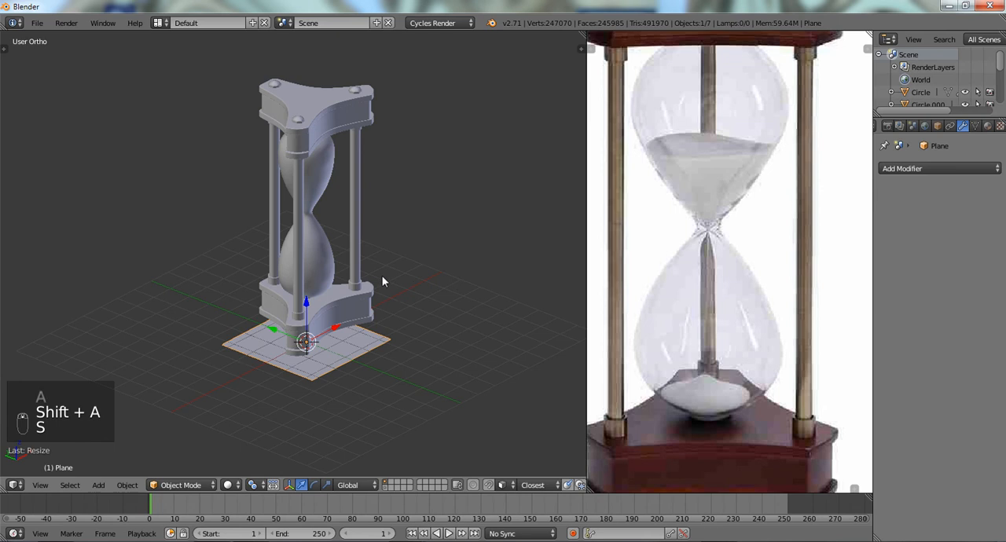
{"action": "key", "text": "s"}
{"action": "left_click", "coordinate": [568, 307]}
{"action": "key", "text": "s"}
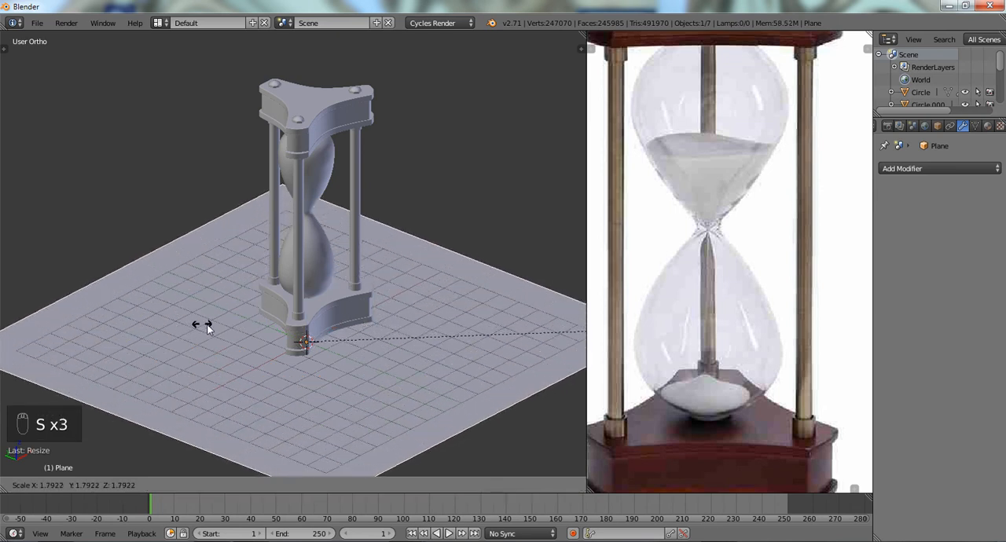
{"action": "left_click", "coordinate": [180, 314]}
{"action": "scroll", "coordinate": [292, 333], "scroll_direction": "down", "scroll_amount": 3}
{"action": "scroll", "coordinate": [282, 324], "scroll_direction": "up", "scroll_amount": 2}
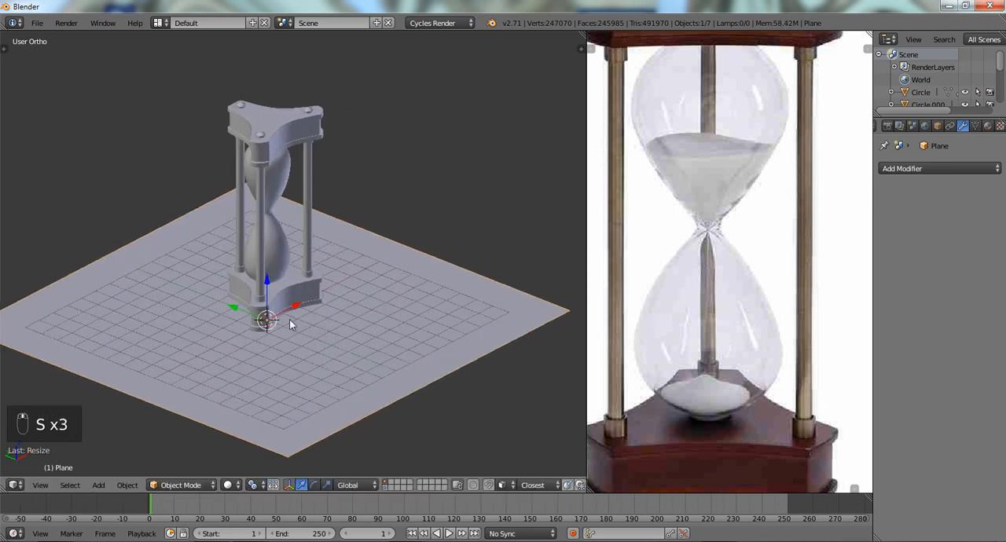
- Add one centred loop cut across the floor plane in Edit Mode
{"action": "key", "text": "Tab"}
{"action": "key", "text": "ctrl+r"}
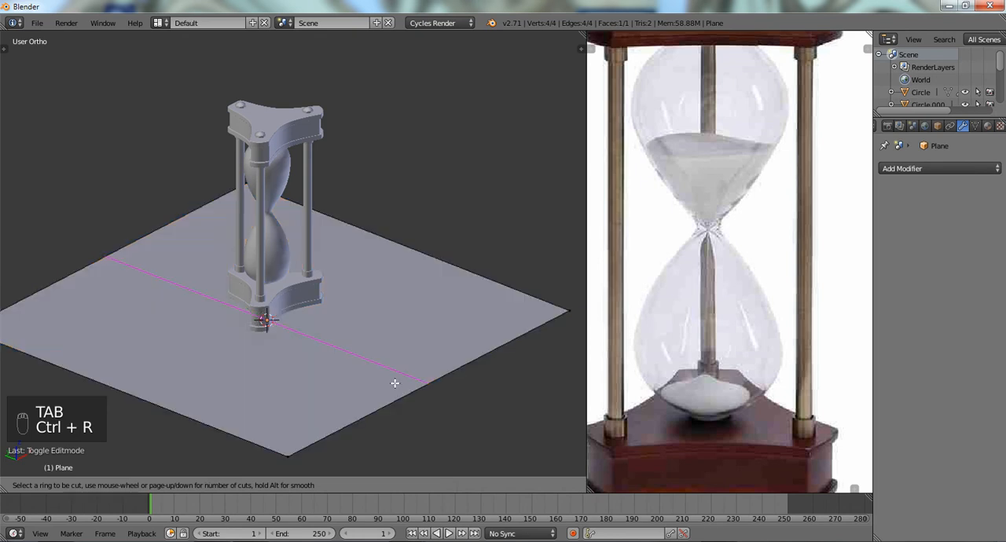
{"action": "left_click", "coordinate": [395, 383]}
{"action": "middle_click_drag", "start_coordinate": [393, 382], "coordinate": [312, 369]}
- Select the plane's outer edge on the positive X side and raise it along Z to form a sloping backdrop
{"action": "key", "text": "g"}
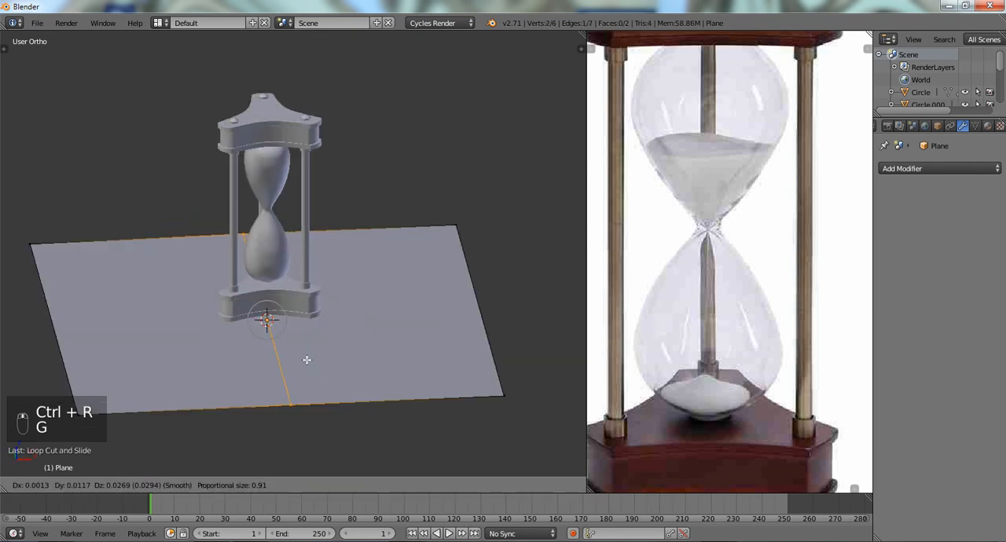
{"action": "left_click", "coordinate": [306, 360]}
{"action": "key", "text": "g"}
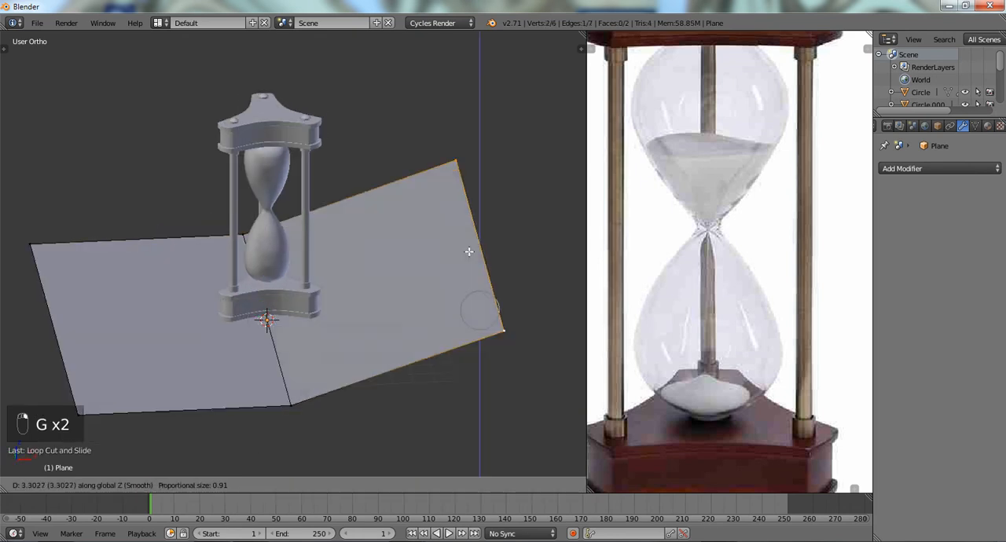
{"action": "left_click", "coordinate": [443, 186]}
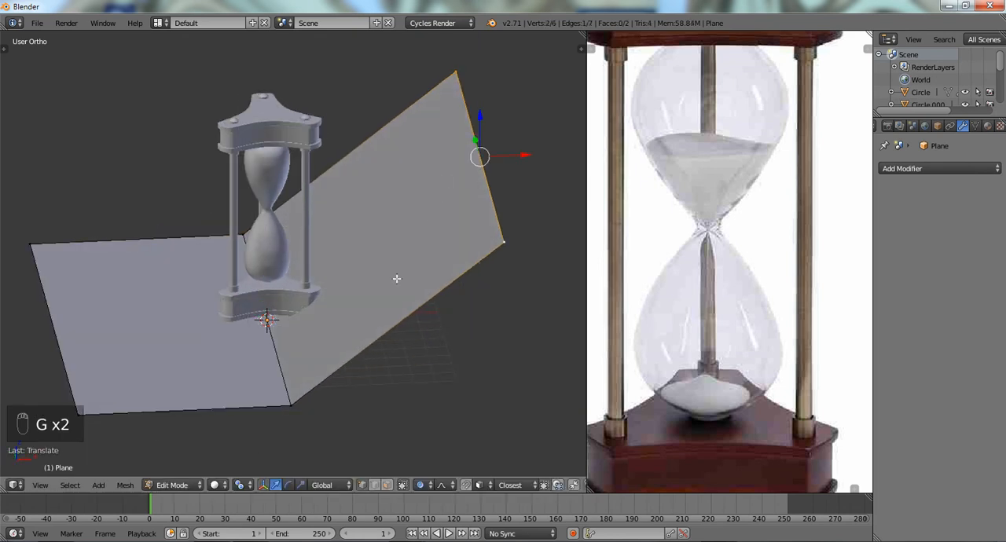
- Bevel the plane's middle crease edge with 13 segments to round the bend between floor and backdrop
{"action": "right_click", "coordinate": [287, 384]}
{"action": "key", "text": "ctrl+b"}
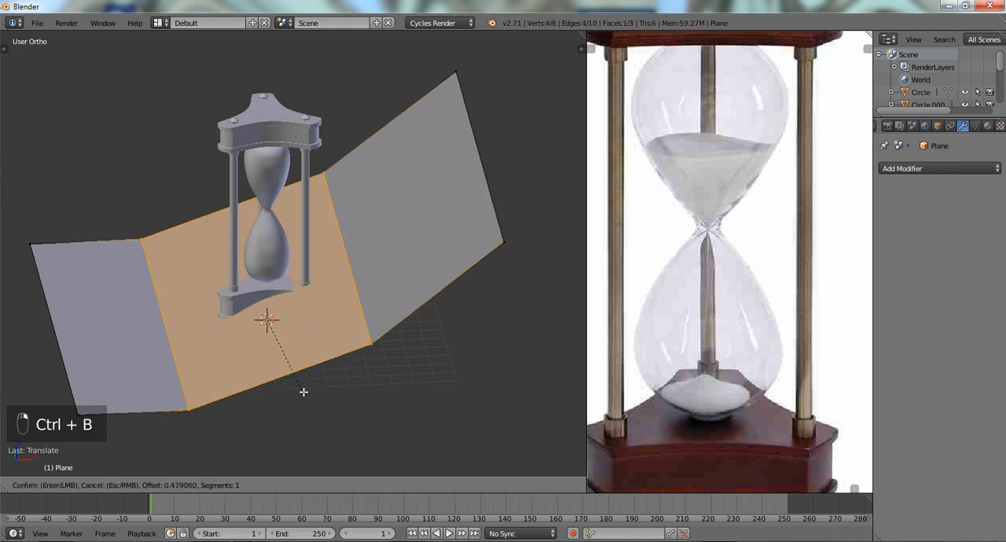
{"action": "scroll", "coordinate": [309, 394], "scroll_direction": "up", "scroll_amount": 12}
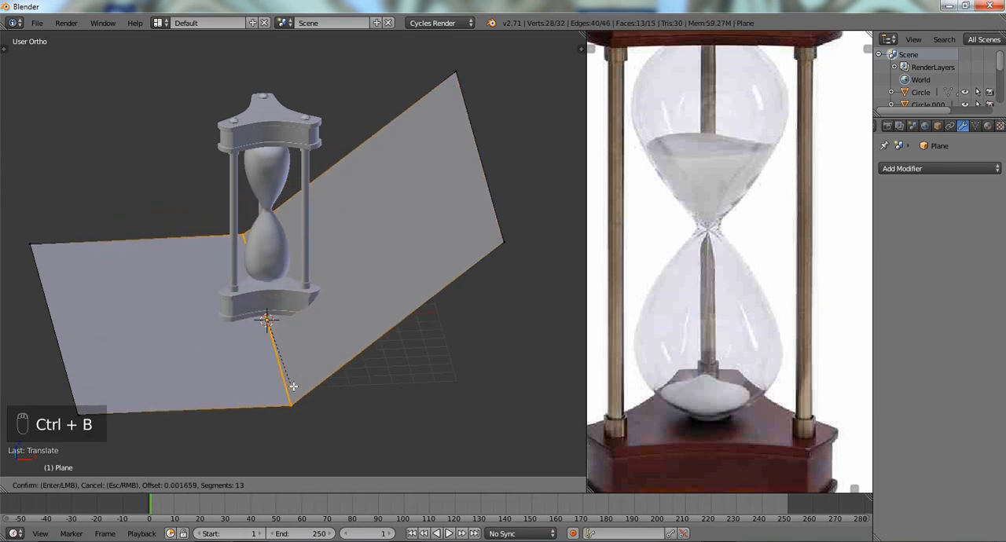
{"action": "left_click", "coordinate": [294, 386]}
- Move the bevelled band about 2.7 along X away from the hourglass, clear the selection and return to Object Mode
{"action": "key", "text": "g"}
{"action": "key", "text": "y"}
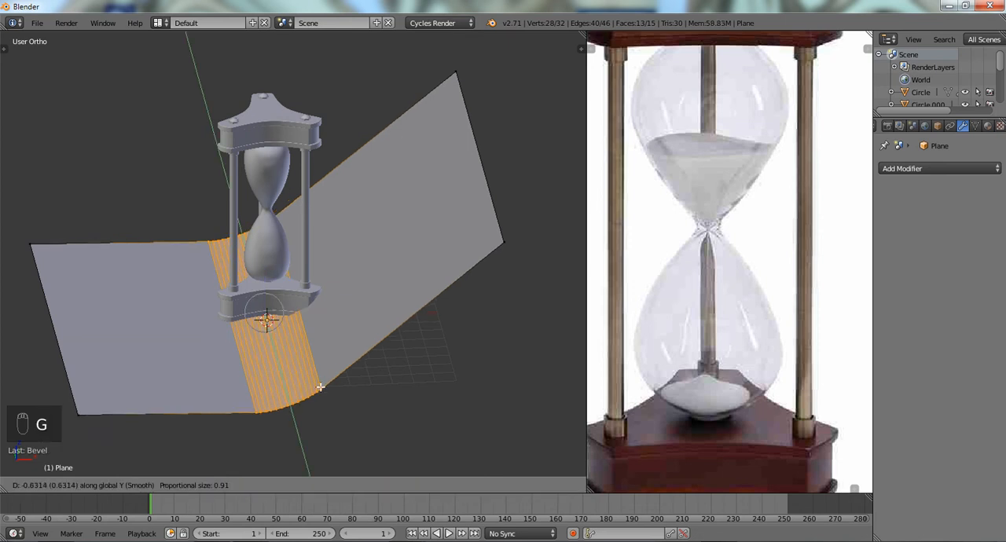
{"action": "right_click", "coordinate": [323, 387]}
{"action": "key", "text": "g"}
{"action": "key", "text": "g"}
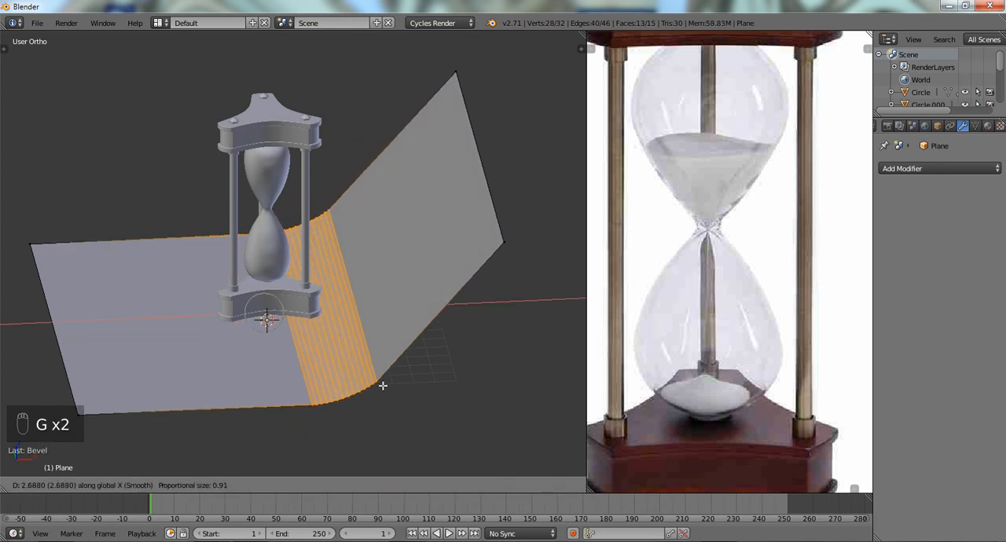
{"action": "left_click", "coordinate": [387, 387]}
{"action": "key", "text": "KP_3"}
{"action": "key", "text": "KP_1"}
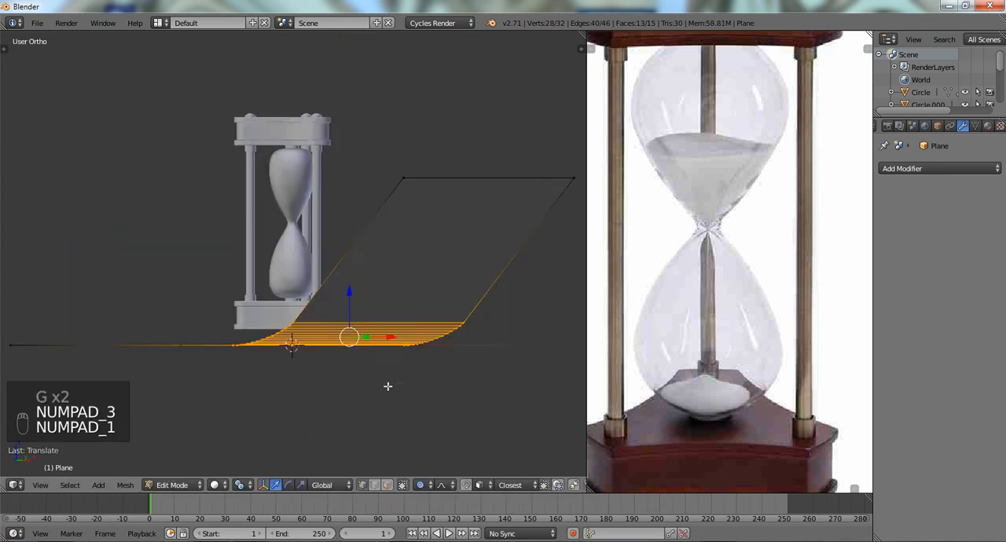
{"action": "key", "text": "a"}
{"action": "key", "text": "a"}
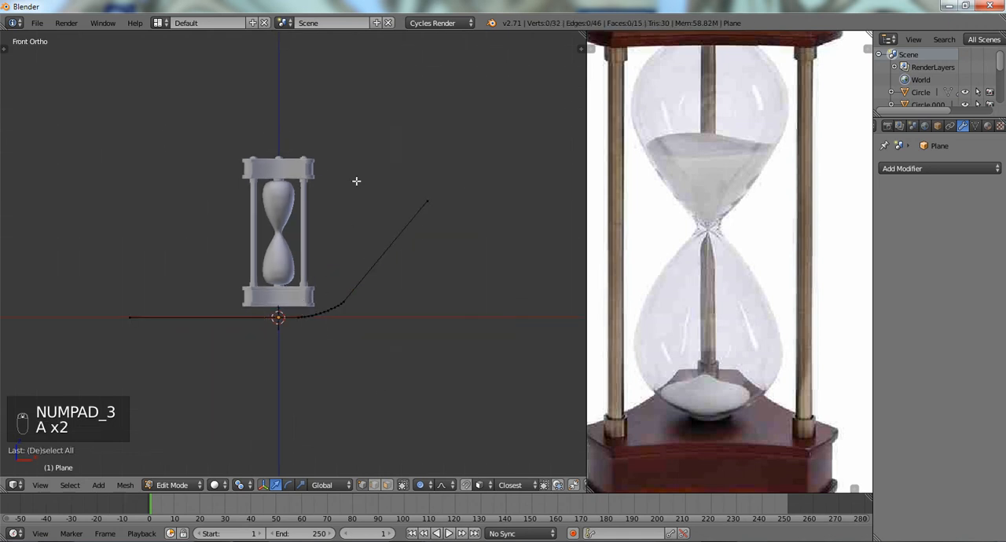
{"action": "key", "text": "Tab"}
- Select all the hourglass objects without the plane and lower them along Z until the base rests on the floor
{"action": "key", "text": "a"}
{"action": "mouse_move", "coordinate": [333, 141]}
{"action": "left_mouse_down", "text": "ctrl"}
{"action": "mouse_move", "coordinate": [218, 133]}
{"action": "mouse_move", "coordinate": [211, 310]}
{"action": "mouse_move", "coordinate": [340, 294]}
{"action": "mouse_move", "coordinate": [315, 198]}
{"action": "left_mouse_up", "text": "ctrl"}
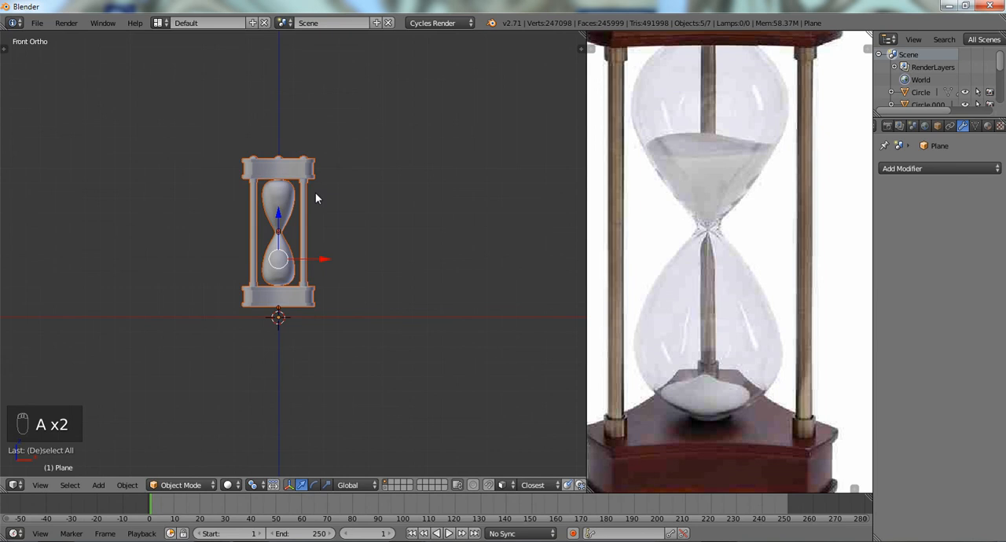
{"action": "key", "text": "g"}
{"action": "left_click", "coordinate": [307, 203]}
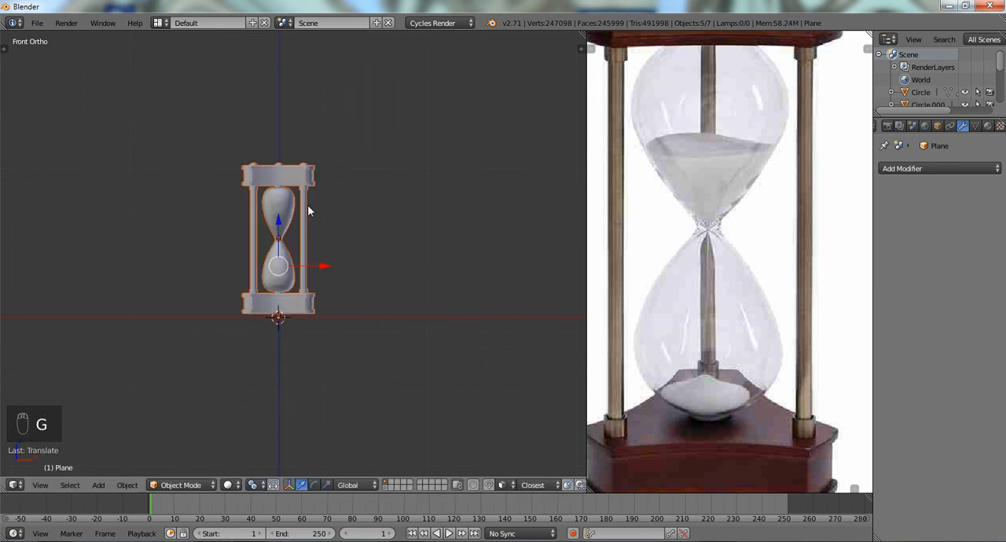
{"action": "scroll", "coordinate": [308, 204], "scroll_direction": "up", "scroll_amount": 4}
{"action": "key", "text": "g"}
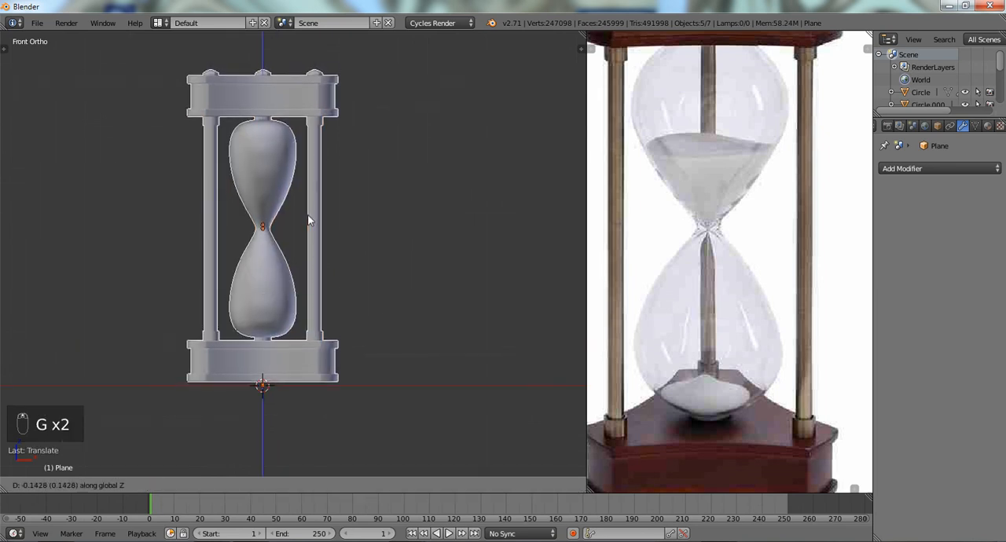
{"action": "left_click", "coordinate": [307, 222]}
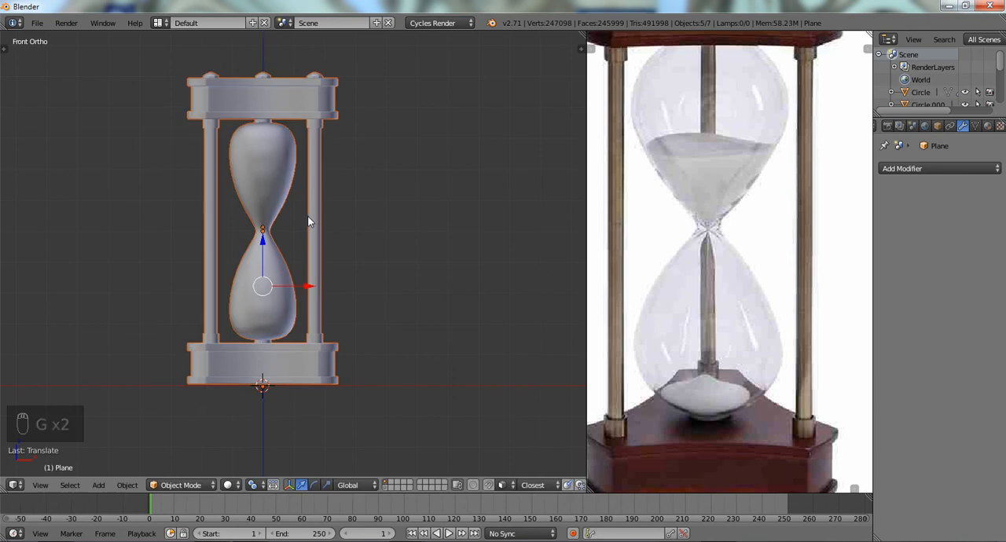
- Select the backdrop plane and shift its entire mesh along X in Edit Mode
{"action": "key", "text": "z"}
{"action": "mouse_move", "coordinate": [304, 215]}
{"action": "middle_mouse_down"}
{"action": "mouse_move", "coordinate": [291, 247]}
{"action": "mouse_move", "coordinate": [291, 234]}
{"action": "middle_mouse_up"}
{"action": "key", "text": "z"}
{"action": "right_click", "coordinate": [386, 315]}
{"action": "key", "text": "Tab"}
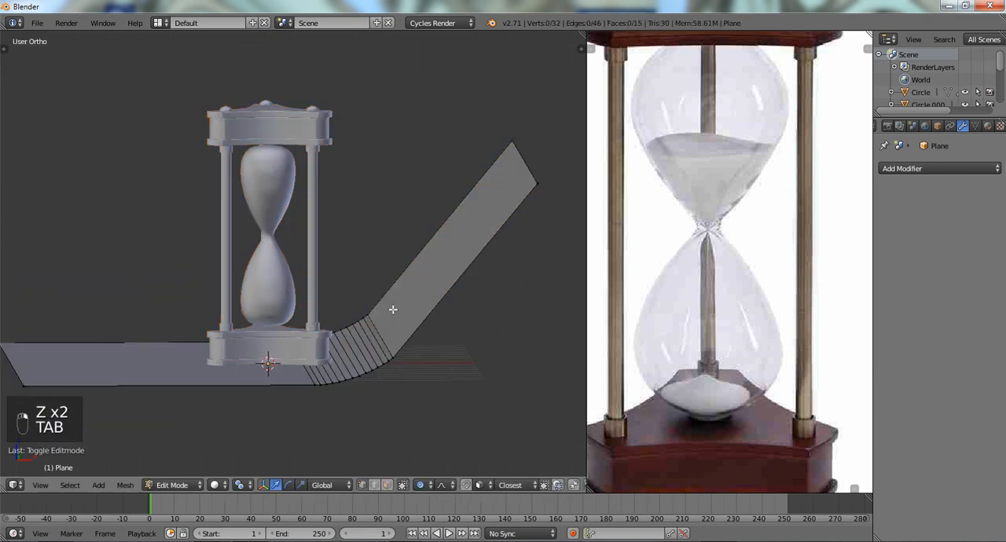
{"action": "key", "text": "a"}
{"action": "key", "text": "a"}
{"action": "key", "text": "g"}
{"action": "key", "text": "g"}
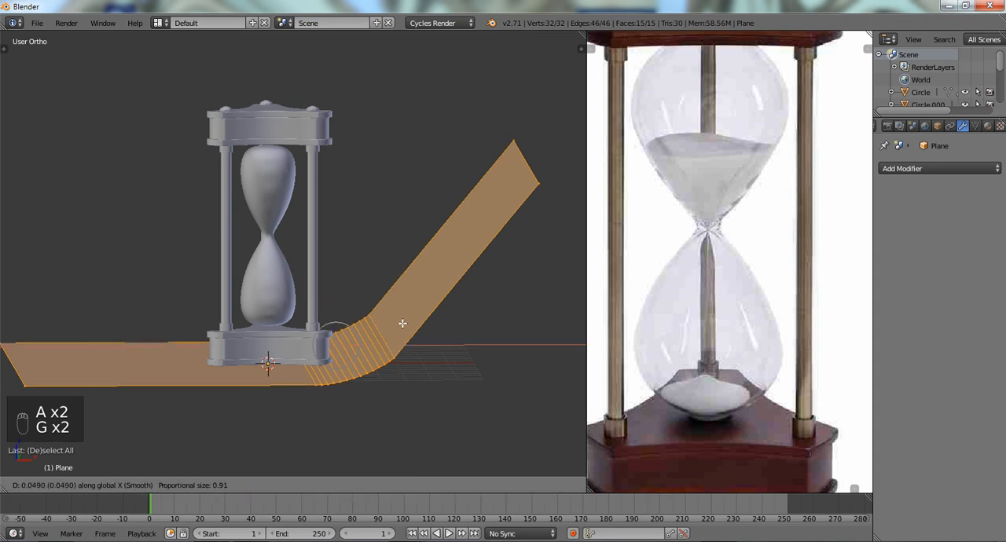
{"action": "left_click", "coordinate": [425, 323]}
- Select the backdrop's upper edge and raise it along Z to make the sloping wall taller
{"action": "middle_click_drag", "start_coordinate": [425, 323], "coordinate": [433, 173]}
{"action": "right_click", "coordinate": [435, 165]}
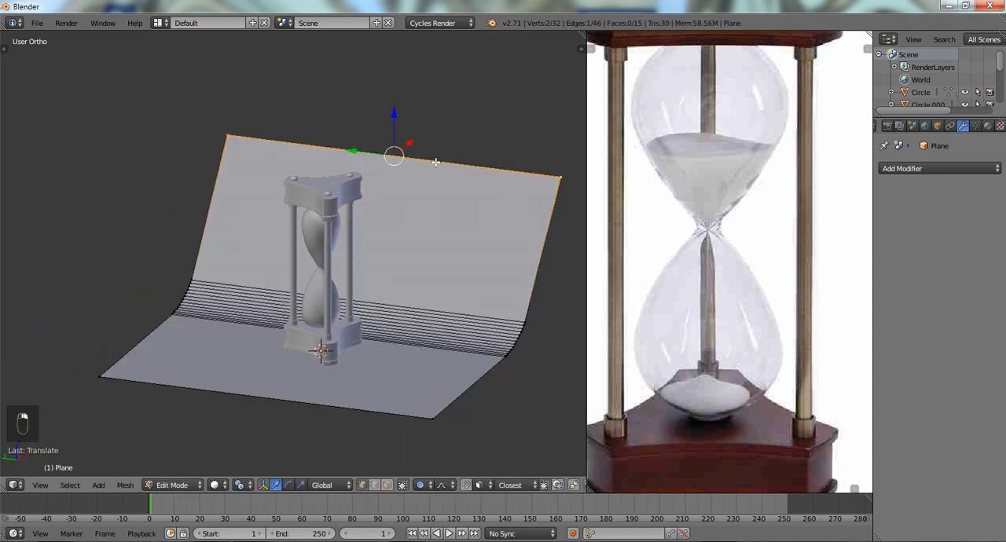
{"action": "key", "text": "g"}
{"action": "right_click", "coordinate": [434, 138]}
- Select the whole backdrop mesh, widen it along Y, clear the selection and return to Object Mode with solid shading
{"action": "key", "text": "a"}
{"action": "key", "text": "a"}
{"action": "key", "text": "a"}
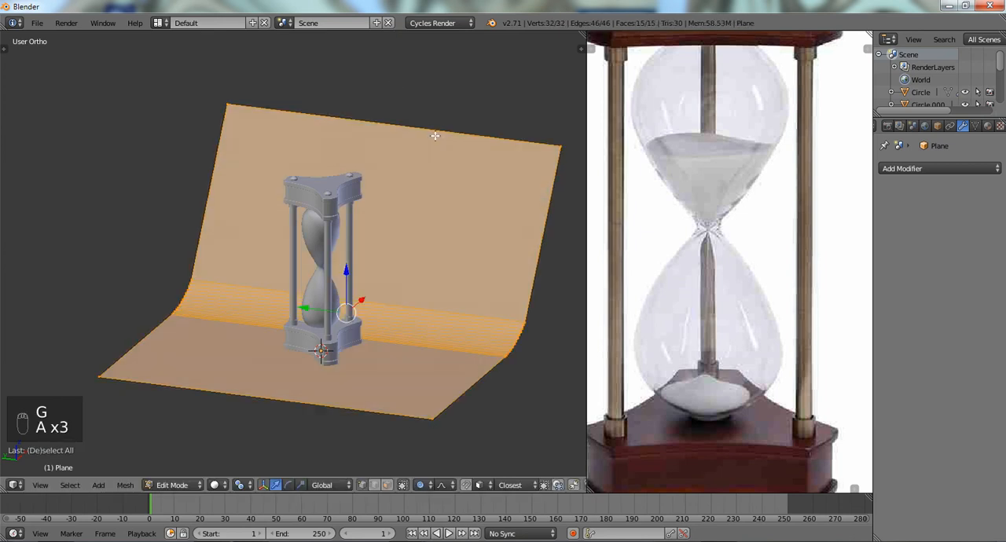
{"action": "key", "text": "s"}
{"action": "right_click", "coordinate": [456, 148]}
{"action": "key", "text": "s"}
{"action": "key", "text": "y"}
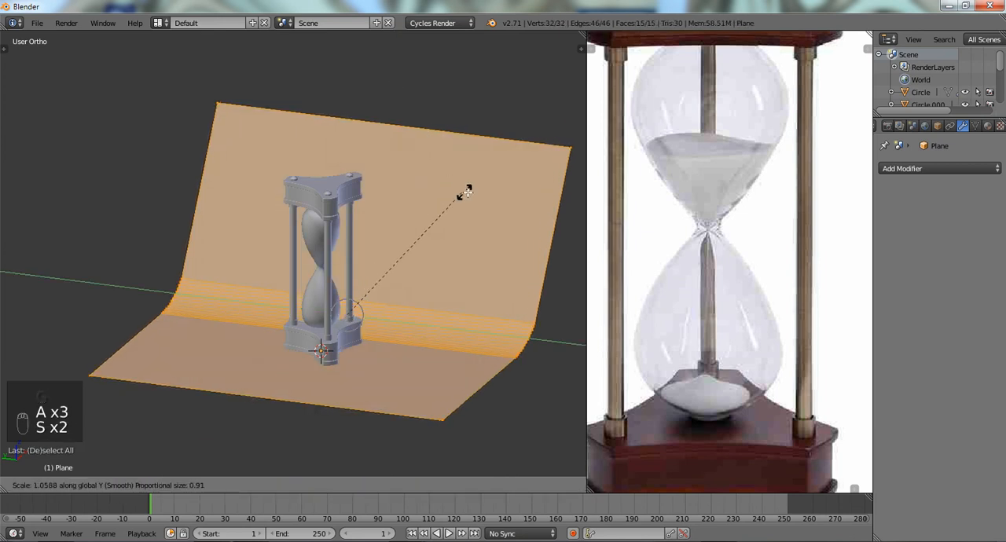
{"action": "left_click", "coordinate": [531, 212]}
{"action": "key", "text": "a"}
{"action": "key", "text": "z"}
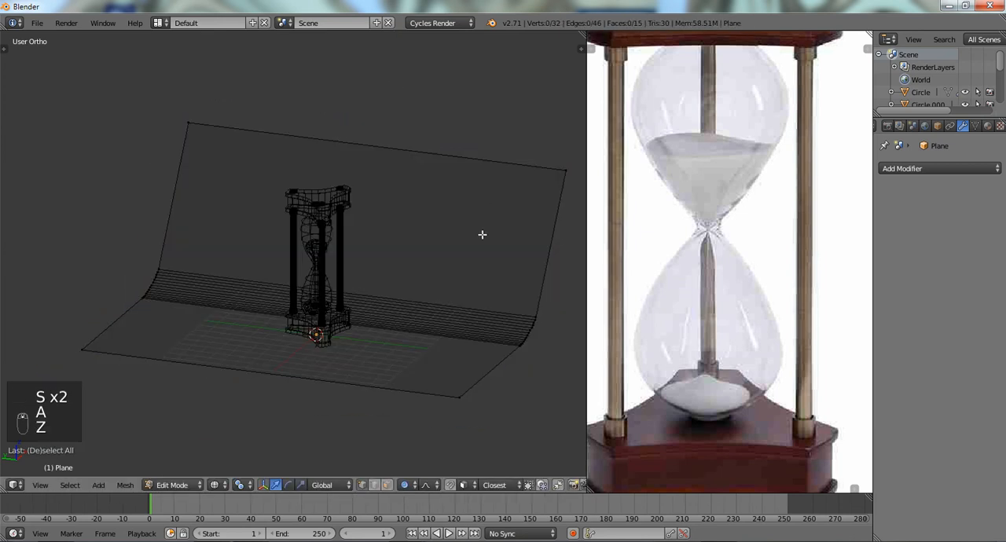
{"action": "key", "text": "Tab"}
{"action": "key", "text": "z"}
- Give the hourglass's wooden end blocks a new material with the Ambient Occlusion surface shader
{"action": "scroll", "coordinate": [435, 234], "scroll_direction": "up", "scroll_amount": 3}
{"action": "scroll", "coordinate": [748, 253], "scroll_direction": "down", "scroll_amount": 3}
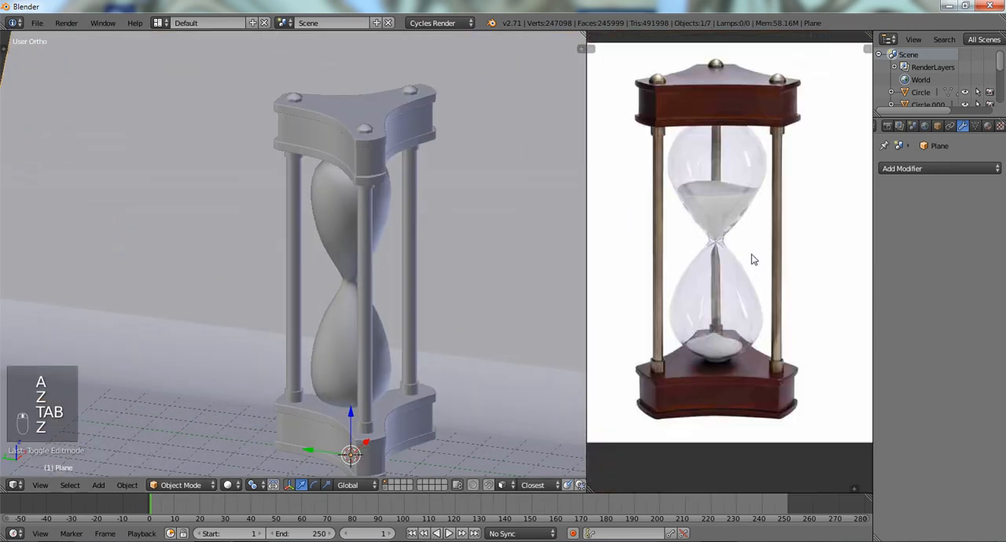
{"action": "middle_click_drag", "start_coordinate": [433, 210], "coordinate": [416, 205], "text": "shift"}
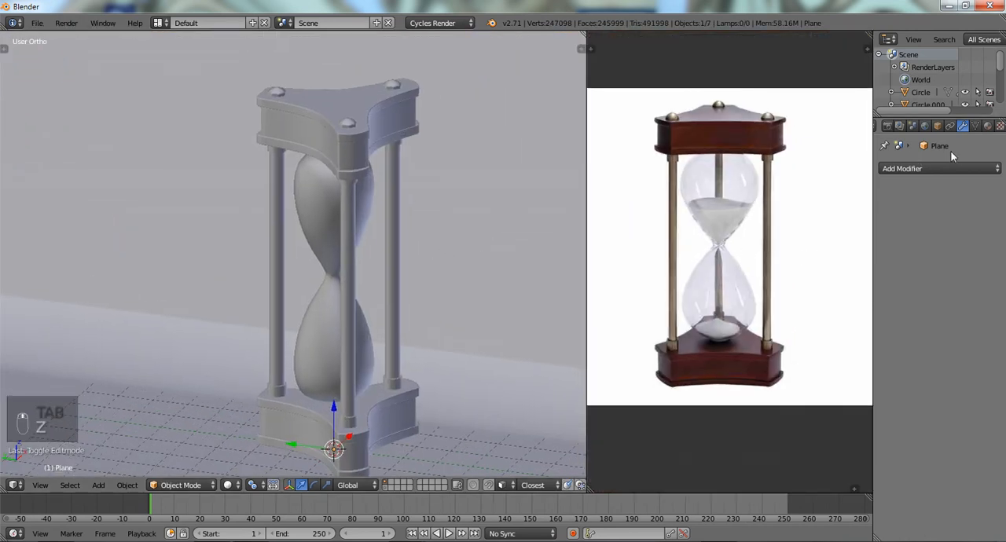
{"action": "scroll", "coordinate": [977, 128], "scroll_direction": "down", "scroll_amount": 3}
{"action": "left_click", "coordinate": [921, 127]}
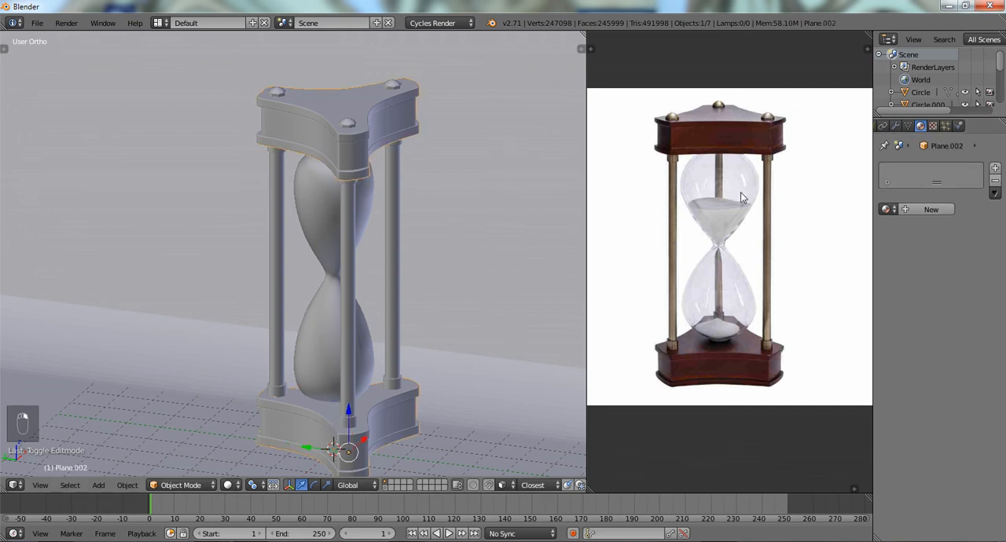
{"action": "left_click", "coordinate": [908, 208]}
{"action": "left_click", "coordinate": [938, 278]}
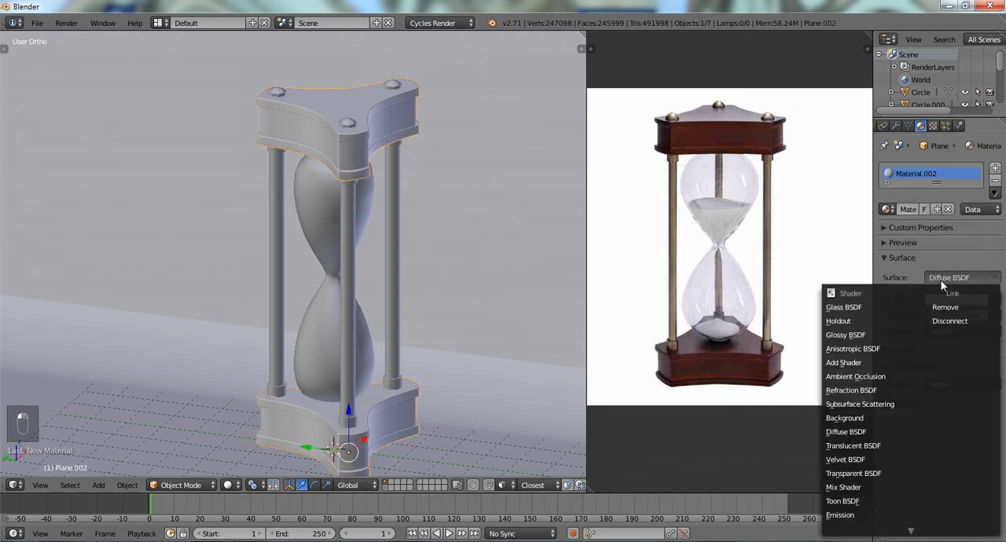
{"action": "left_click", "coordinate": [844, 377]}
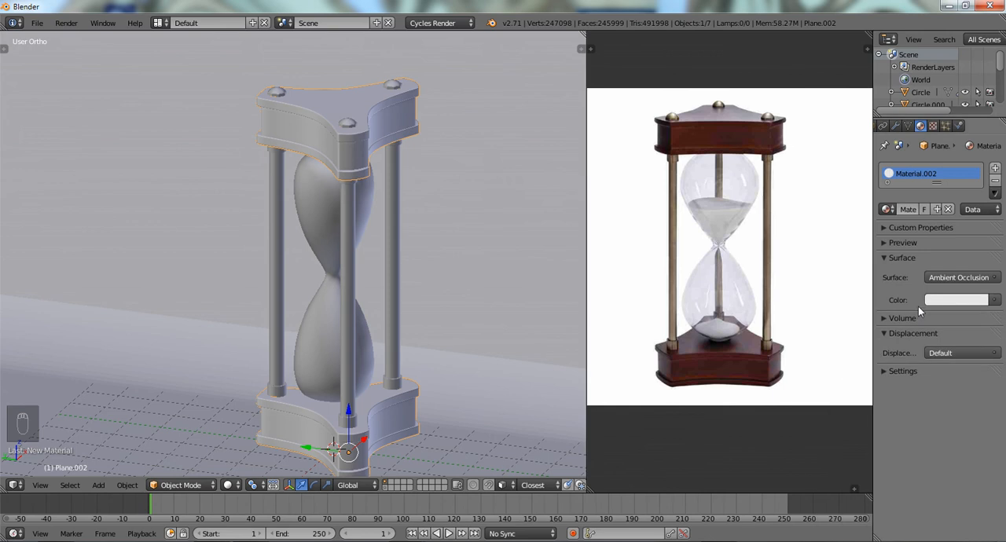
- Give the hourglass's pillars a new material with the Ambient Occlusion surface shader
{"action": "right_click", "coordinate": [282, 221]}
{"action": "left_click", "coordinate": [931, 209]}
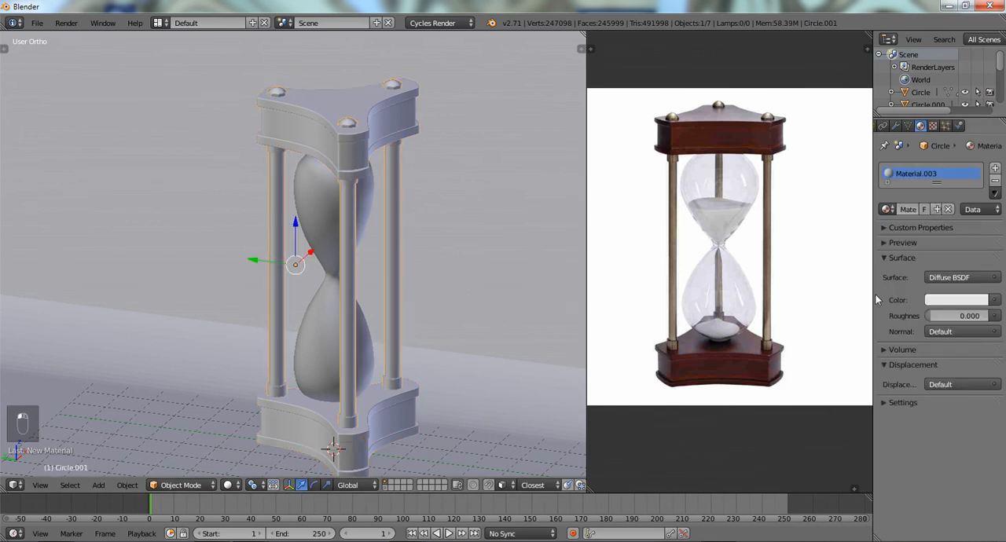
{"action": "left_click", "coordinate": [954, 278]}
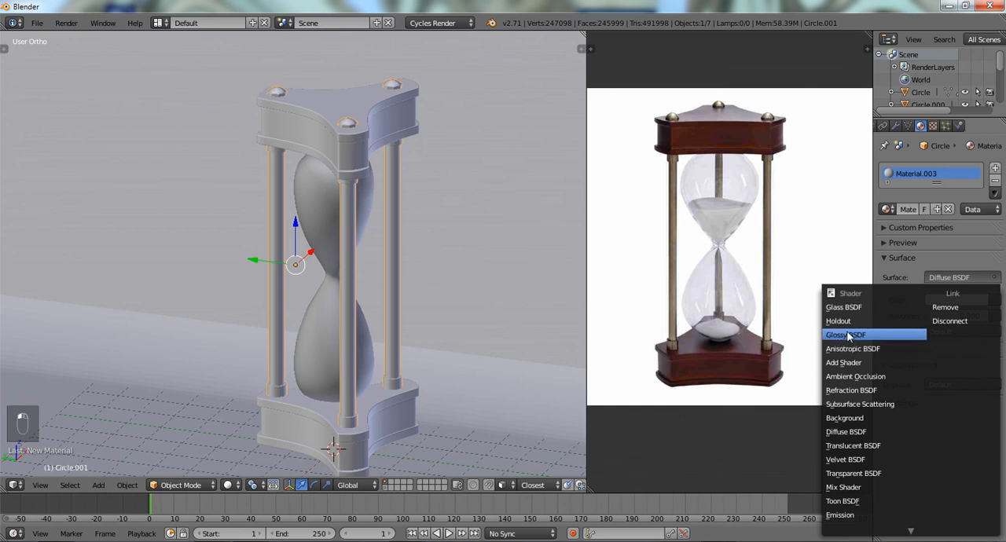
{"action": "left_click", "coordinate": [854, 376]}
- Check which parts belong to the pillars and which to the end blocks, cancelling each trial move
{"action": "middle_click_drag", "start_coordinate": [510, 257], "coordinate": [323, 336]}
{"action": "right_click", "coordinate": [322, 335]}
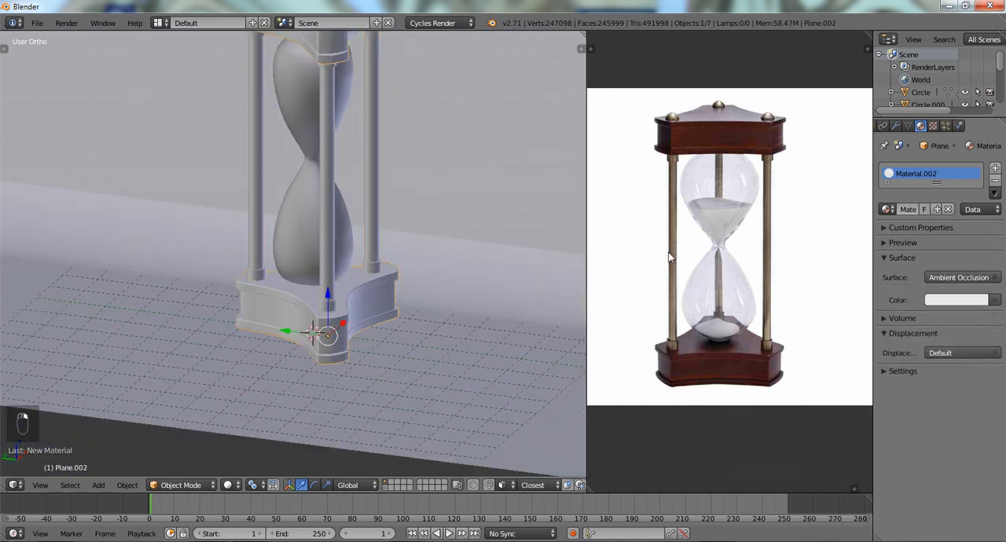
{"action": "right_click", "coordinate": [251, 283]}
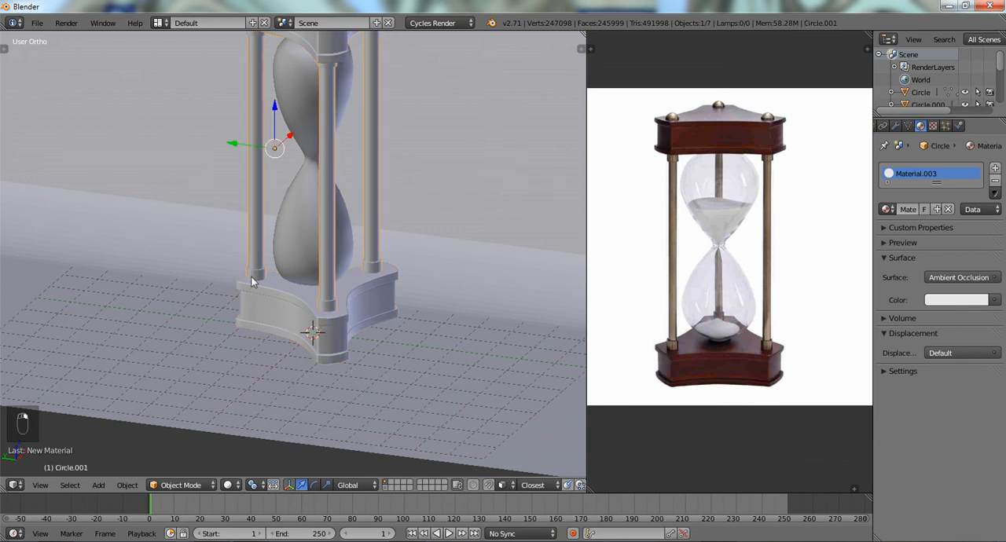
{"action": "key", "text": "g"}
{"action": "right_click", "coordinate": [298, 264]}
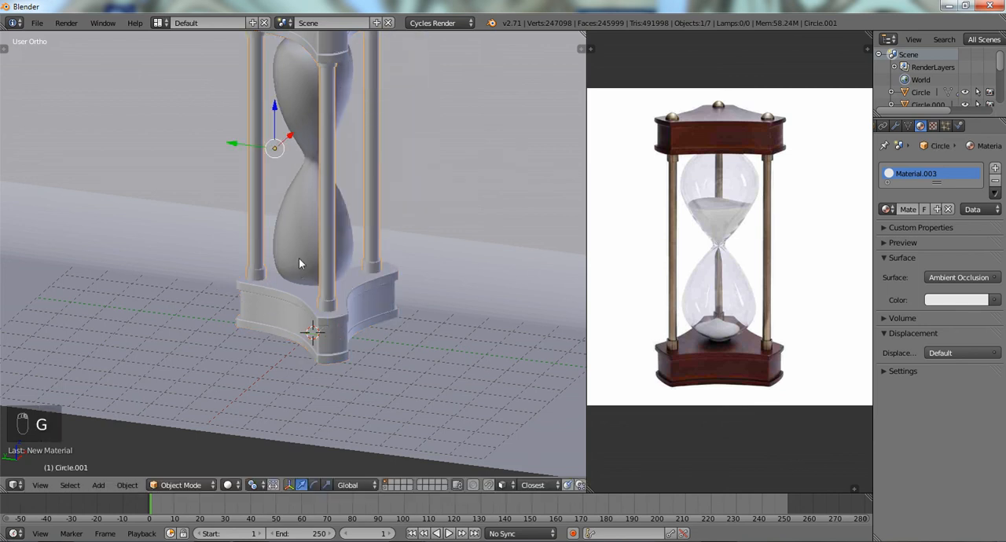
{"action": "right_click", "coordinate": [255, 302]}
{"action": "key", "text": "g"}
{"action": "right_click", "coordinate": [256, 313]}
{"action": "scroll", "coordinate": [245, 188], "scroll_direction": "down", "scroll_amount": 4}
{"action": "middle_click_drag", "start_coordinate": [312, 161], "coordinate": [286, 294], "text": "shift"}
{"action": "scroll", "coordinate": [287, 295], "scroll_direction": "up", "scroll_amount": 3}
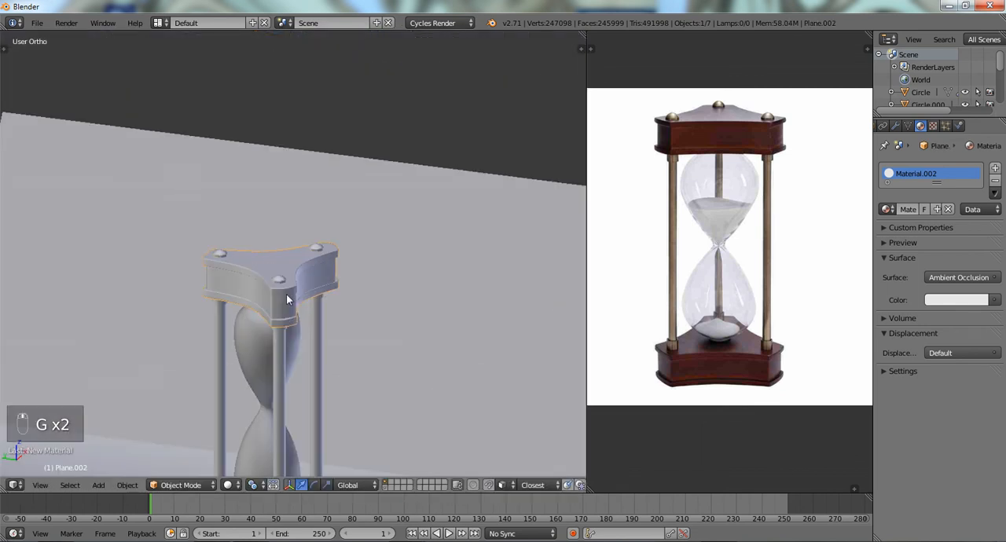
{"action": "right_click", "coordinate": [284, 283]}
{"action": "key", "text": "g"}
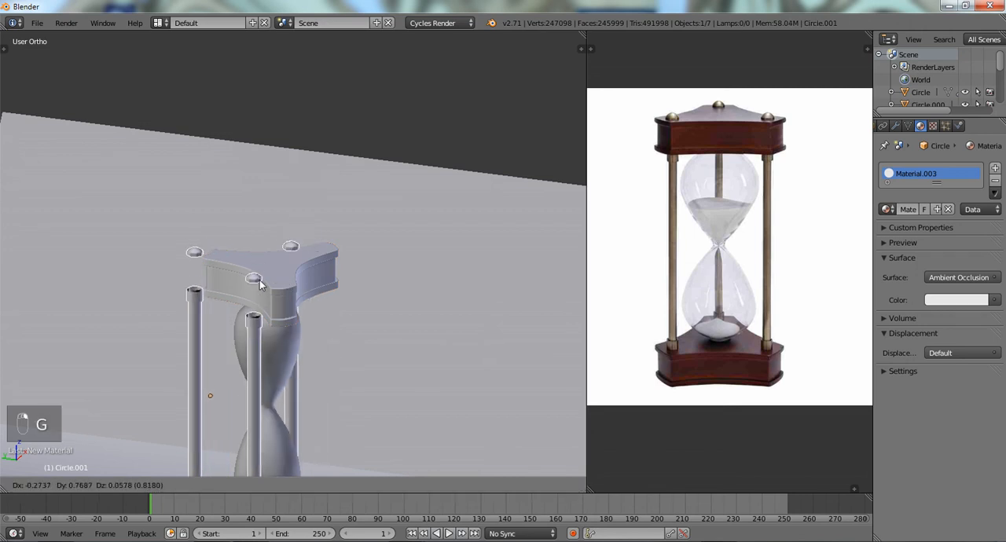
{"action": "right_click", "coordinate": [273, 290]}
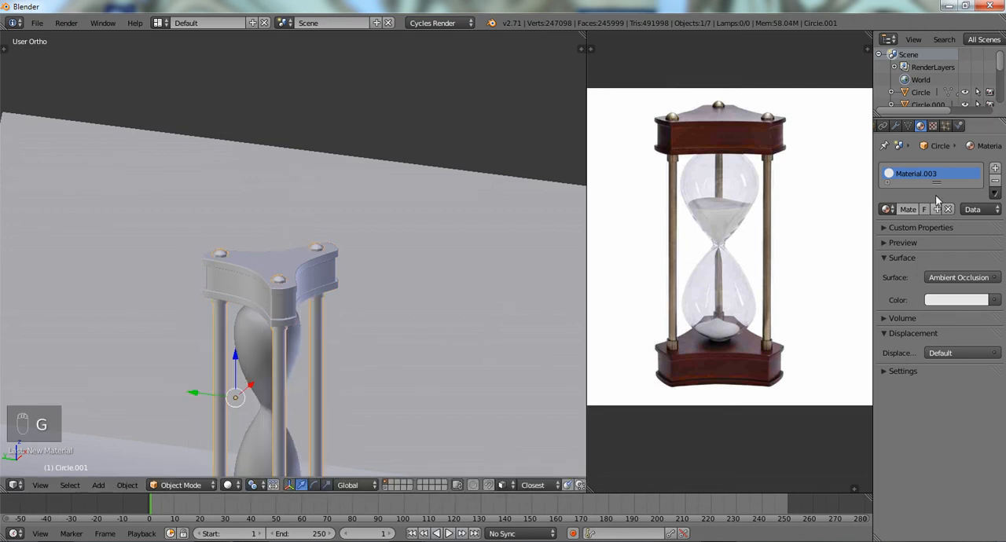
- Select the backdrop plane and enable Ambient Occlusion in the World settings
{"action": "scroll", "coordinate": [448, 317], "scroll_direction": "down", "scroll_amount": 4}
{"action": "scroll", "coordinate": [348, 277], "scroll_direction": "up", "scroll_amount": 3}
{"action": "right_click", "coordinate": [379, 208]}
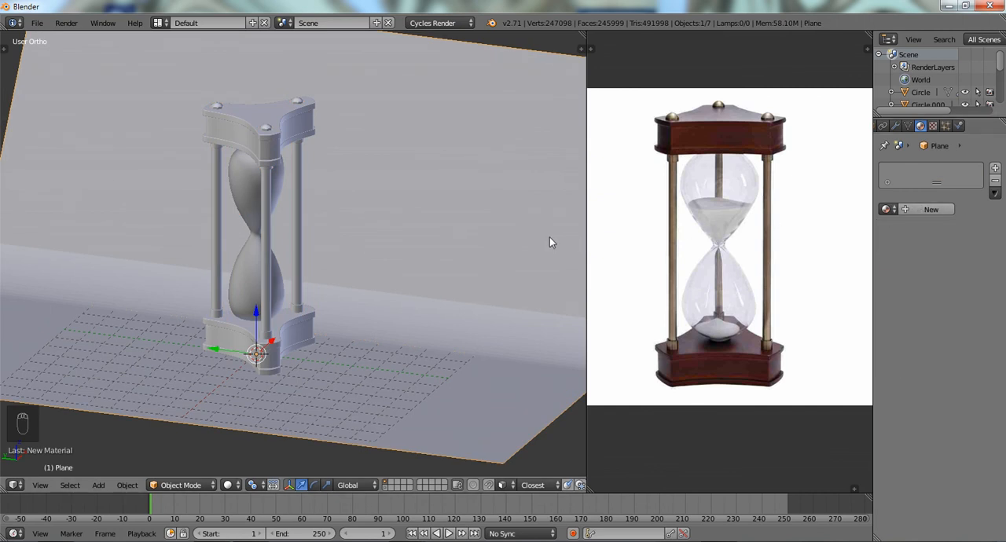
{"action": "scroll", "coordinate": [376, 330], "scroll_direction": "down", "scroll_amount": 3}
{"action": "scroll", "coordinate": [460, 213], "scroll_direction": "up", "scroll_amount": 3}
{"action": "left_click", "coordinate": [896, 127]}
{"action": "left_click", "coordinate": [884, 125]}
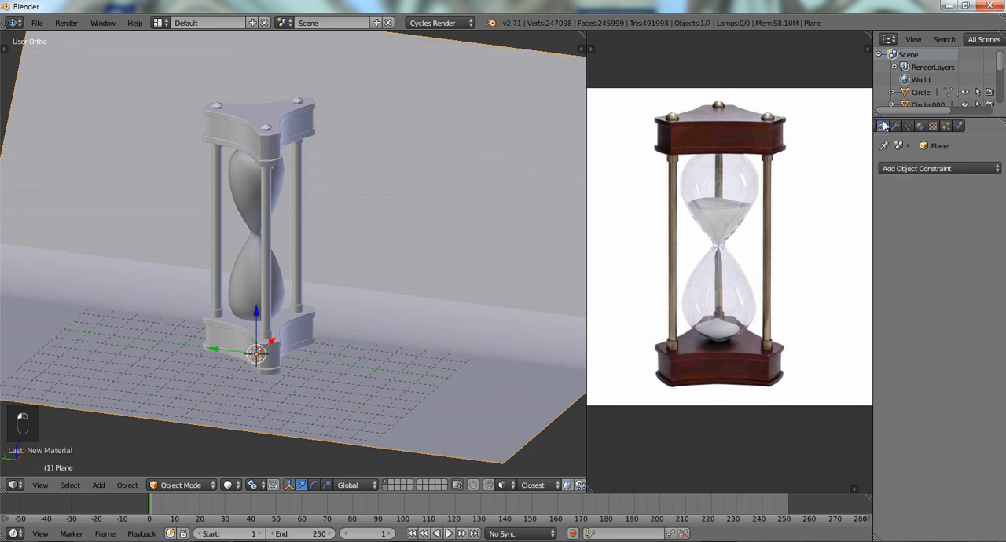
{"action": "scroll", "coordinate": [915, 130], "scroll_direction": "up", "scroll_amount": 3}
{"action": "left_click", "coordinate": [910, 128]}
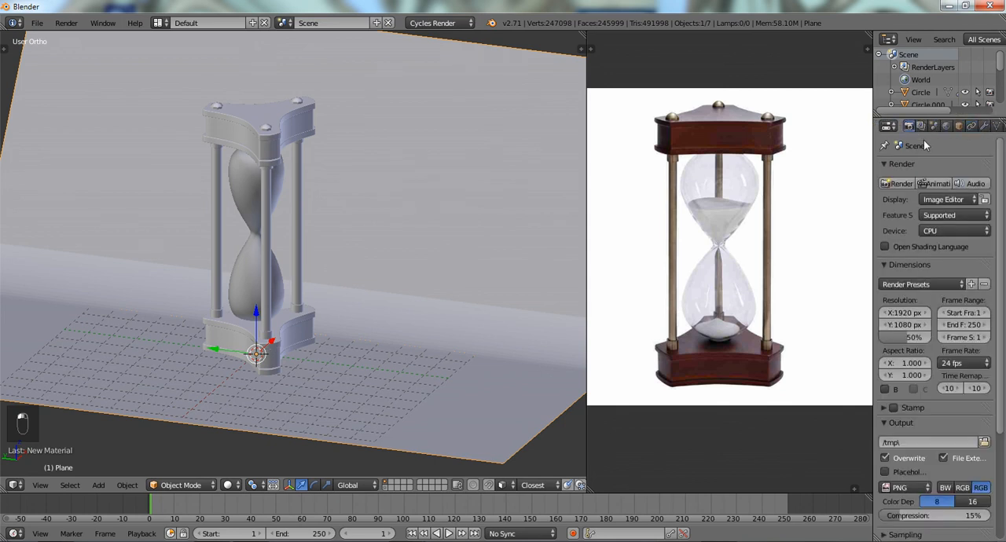
{"action": "left_click", "coordinate": [945, 127]}
{"action": "left_click", "coordinate": [893, 271]}
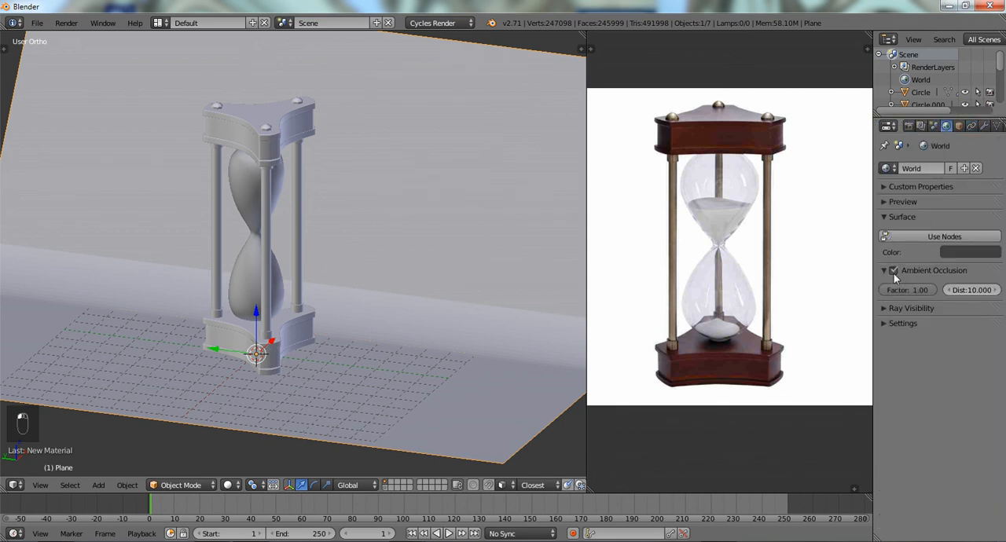
- Split the reference photo's area horizontally and make the upper half a 3D View
{"action": "scroll", "coordinate": [307, 251], "scroll_direction": "up", "scroll_amount": 5}
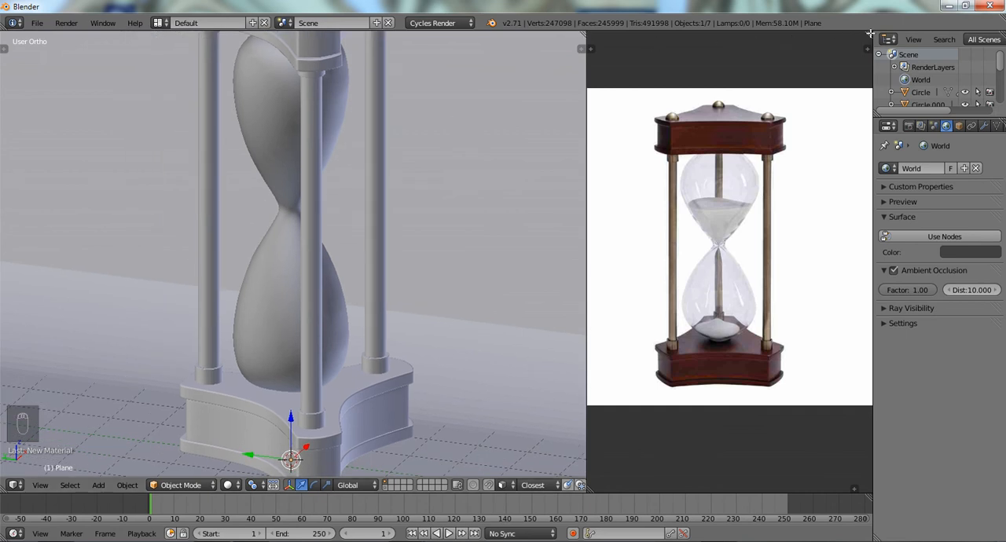
{"action": "left_click_drag", "start_coordinate": [869, 34], "coordinate": [854, 260]}
{"action": "left_click", "coordinate": [602, 256]}
{"action": "left_click", "coordinate": [626, 264]}
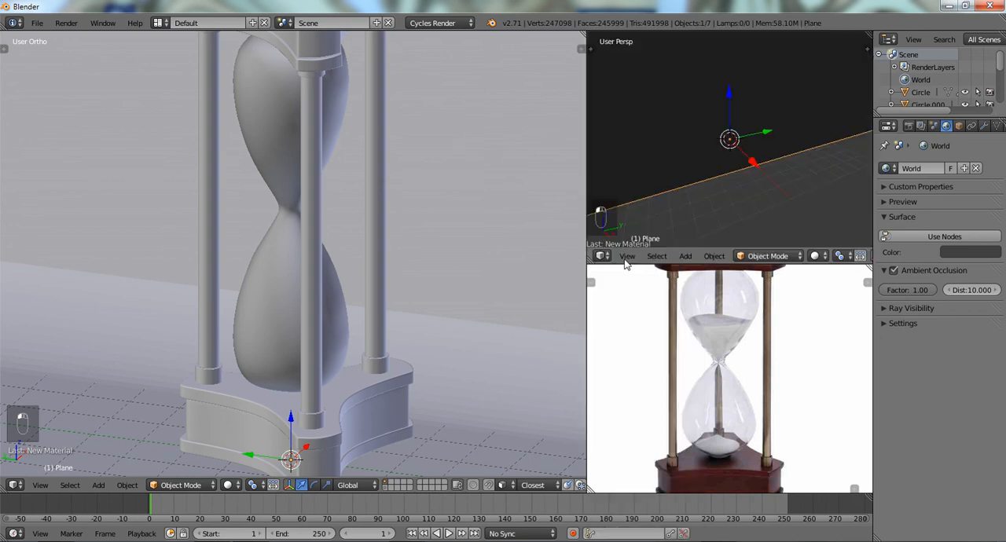
- Frame the hourglass against the backdrop in the new 3D View, switch it to rendered shading and hide its header
{"action": "scroll", "coordinate": [735, 183], "scroll_direction": "down", "scroll_amount": 10}
{"action": "middle_click_drag", "start_coordinate": [734, 183], "coordinate": [831, 148]}
{"action": "scroll", "coordinate": [699, 145], "scroll_direction": "up", "scroll_amount": 4}
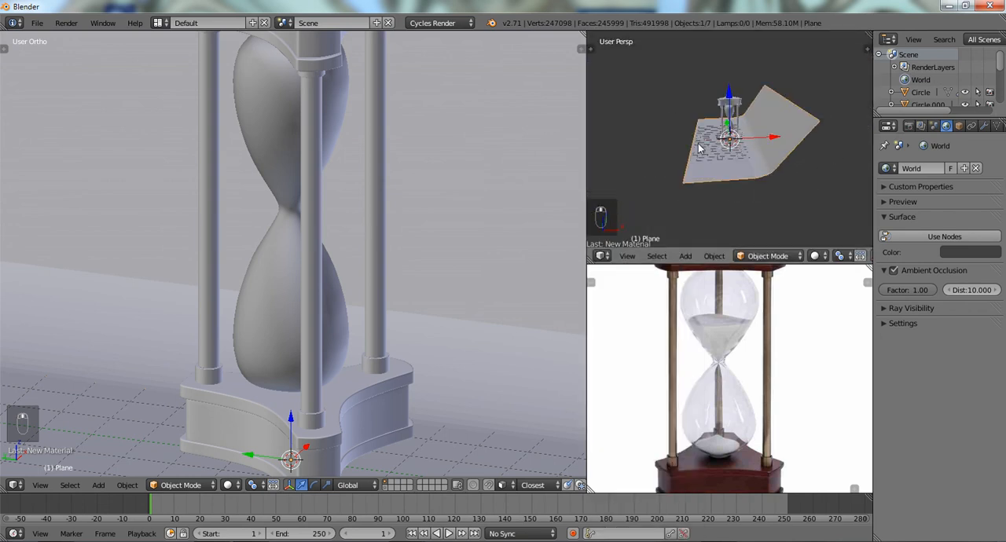
{"action": "mouse_move", "coordinate": [698, 146]}
{"action": "middle_mouse_down"}
{"action": "mouse_move", "coordinate": [782, 165]}
{"action": "mouse_move", "coordinate": [721, 146]}
{"action": "mouse_move", "coordinate": [692, 160]}
{"action": "mouse_move", "coordinate": [697, 139]}
{"action": "middle_mouse_up"}
{"action": "middle_click_drag", "start_coordinate": [745, 154], "coordinate": [729, 145]}
{"action": "key", "text": "shift+z"}
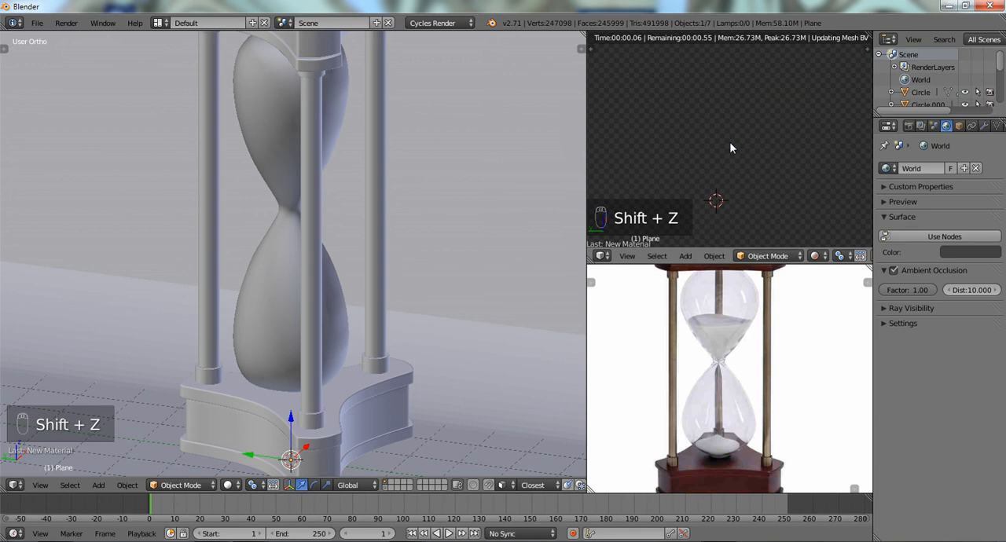
{"action": "mouse_move", "coordinate": [705, 144]}
{"action": "middle_mouse_down"}
{"action": "mouse_move", "coordinate": [750, 145]}
{"action": "mouse_move", "coordinate": [723, 138]}
{"action": "middle_mouse_up"}
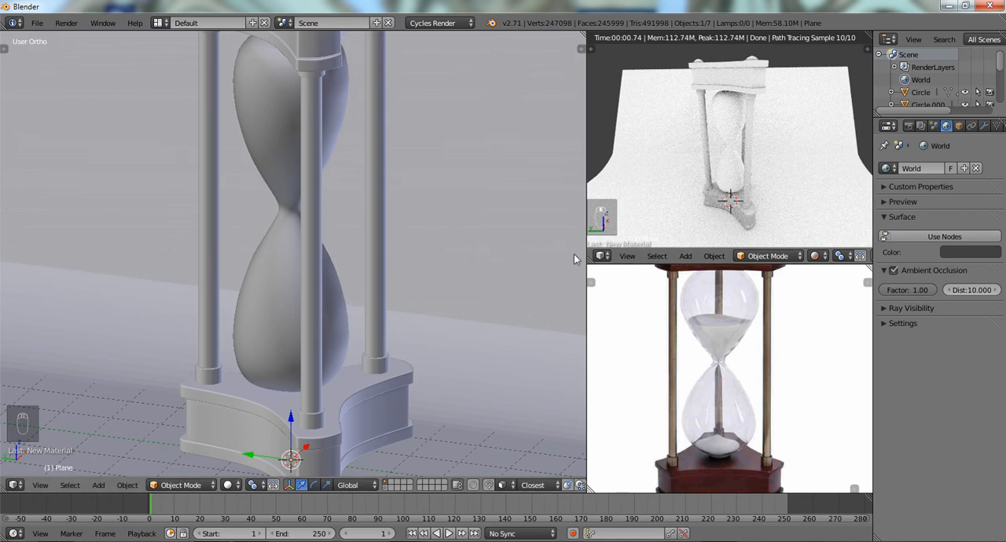
{"action": "left_click_drag", "start_coordinate": [698, 249], "coordinate": [696, 265]}
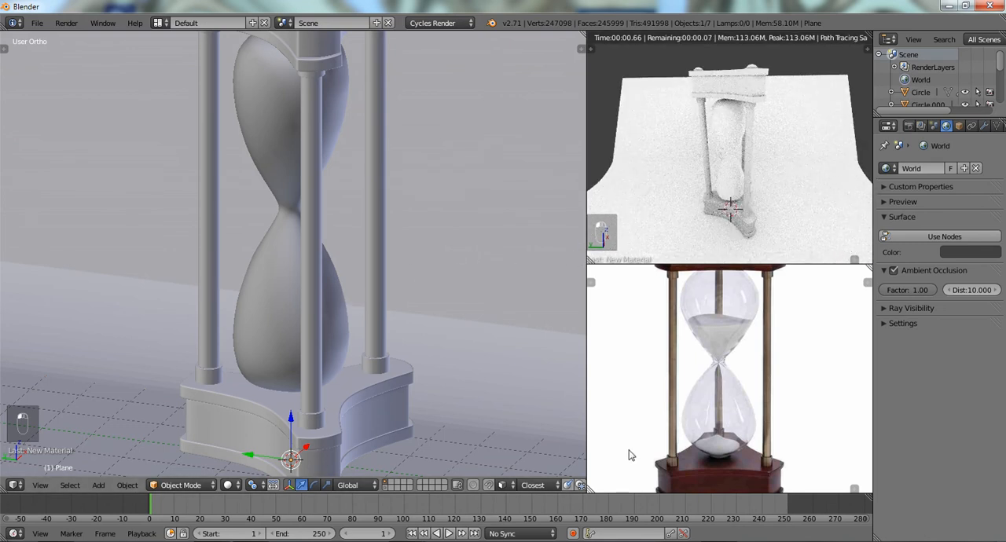
- Give the hourglass's glass bulbs a new material with the Glass BSDF surface shader
{"action": "right_click", "coordinate": [292, 110]}
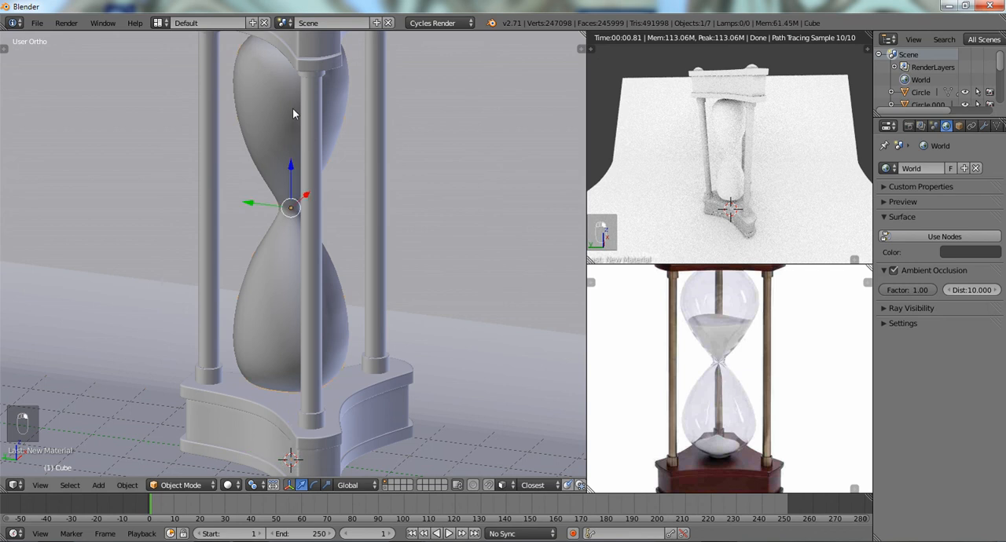
{"action": "scroll", "coordinate": [971, 128], "scroll_direction": "down", "scroll_amount": 3}
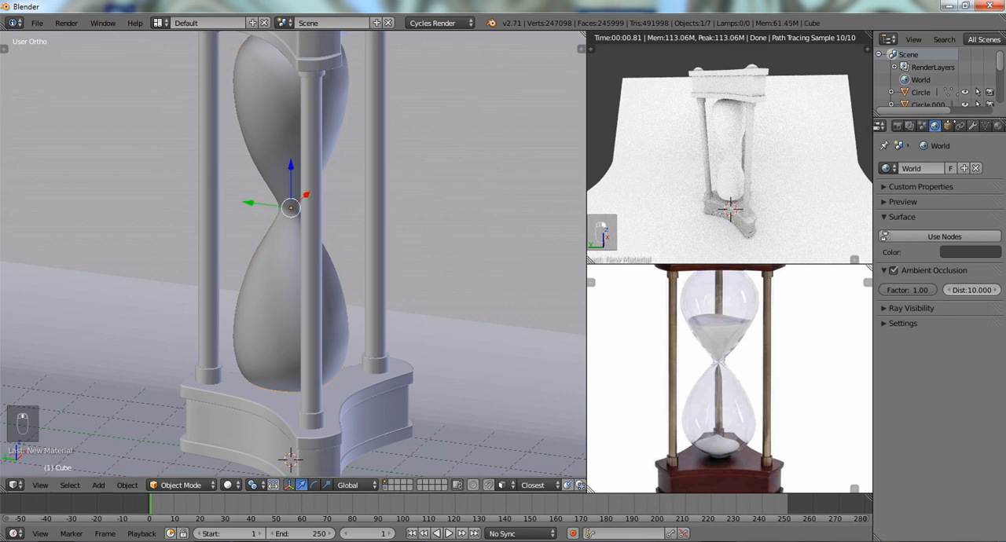
{"action": "left_click", "coordinate": [927, 126]}
{"action": "left_click", "coordinate": [930, 209]}
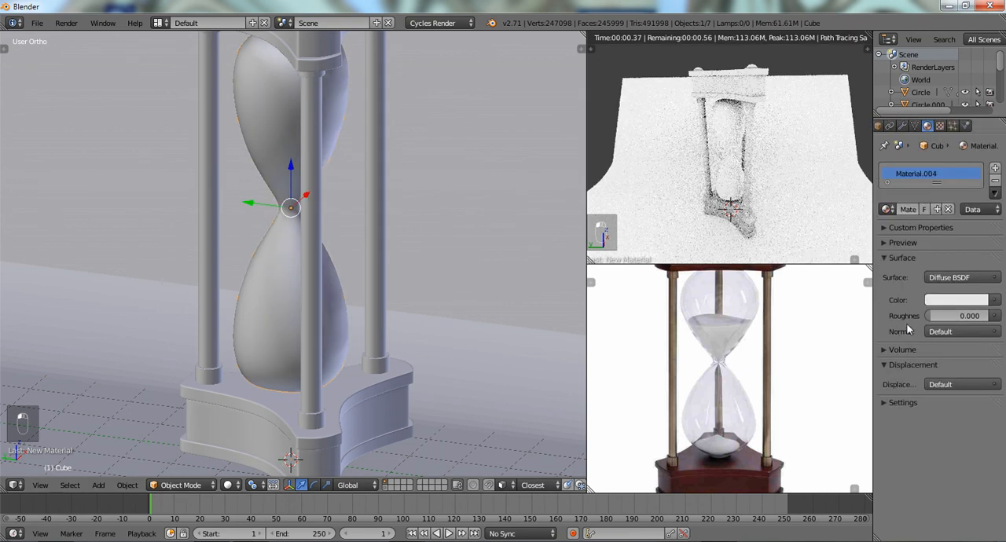
{"action": "left_click", "coordinate": [993, 278]}
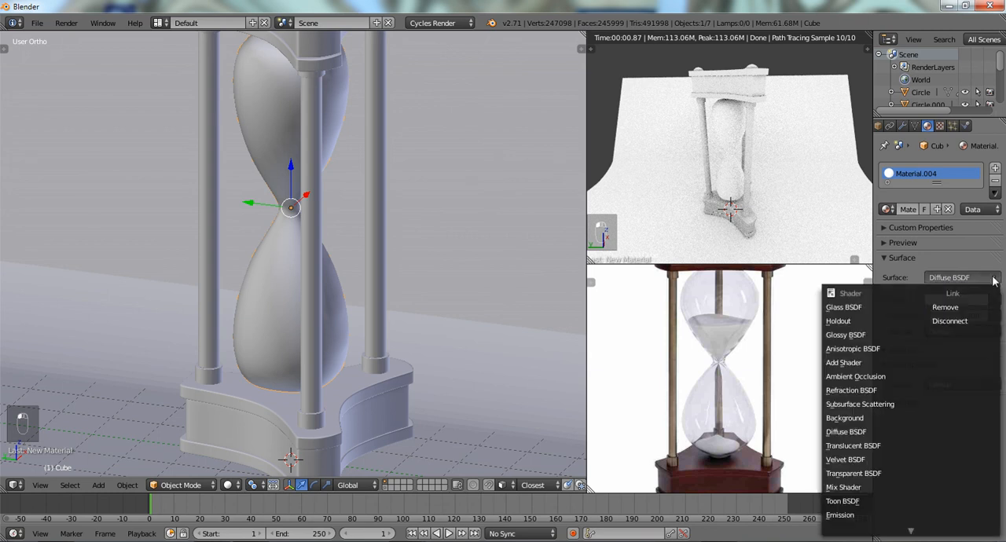
{"action": "left_click", "coordinate": [863, 307]}
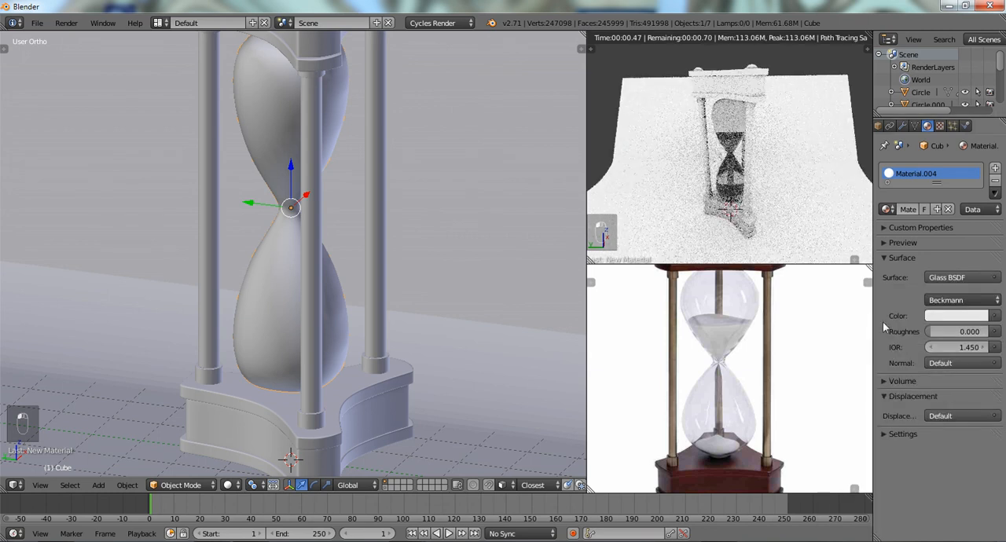
- Set the glass material's color to pure white, with R, G and B at 1.000
{"action": "left_click", "coordinate": [995, 316]}
{"action": "left_click", "coordinate": [956, 317]}
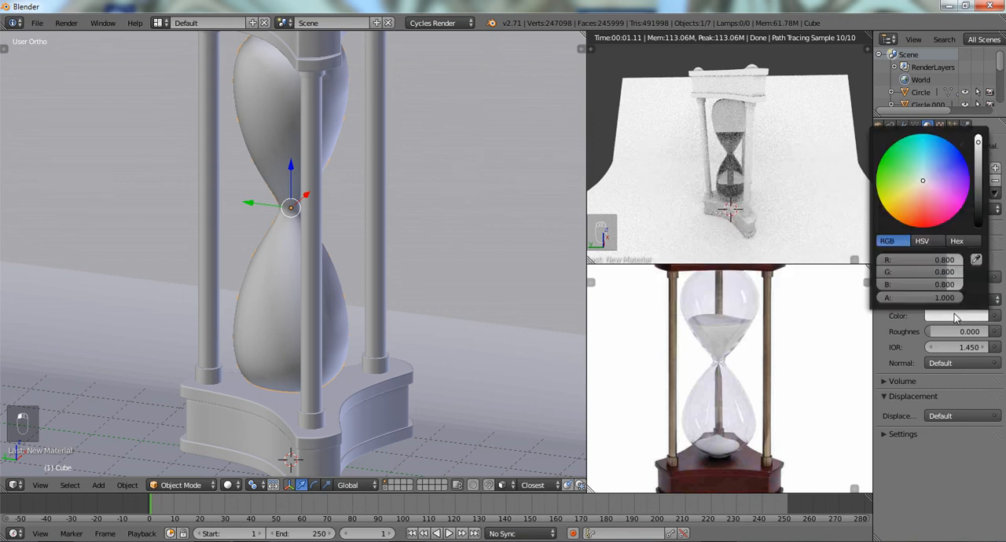
{"action": "left_click_drag", "start_coordinate": [978, 147], "coordinate": [979, 134]}
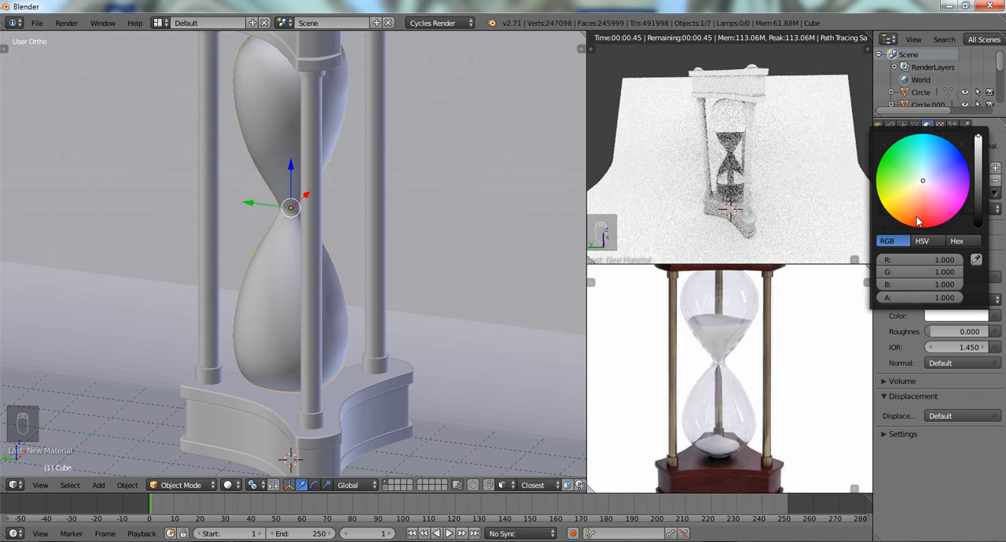
{"action": "scroll", "coordinate": [689, 138], "scroll_direction": "up", "scroll_amount": 4}
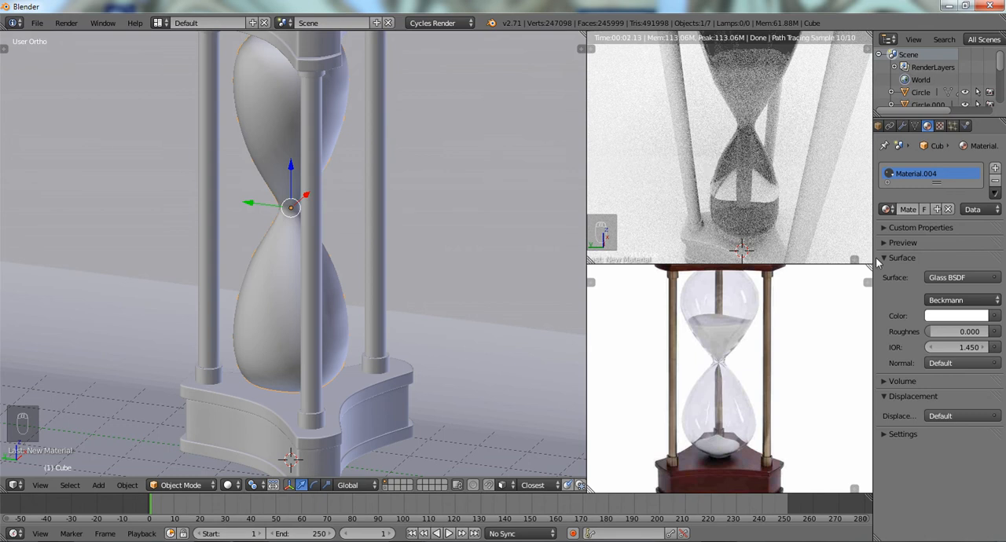
{"action": "left_click", "coordinate": [940, 347]}
{"action": "left_click", "coordinate": [962, 349]}
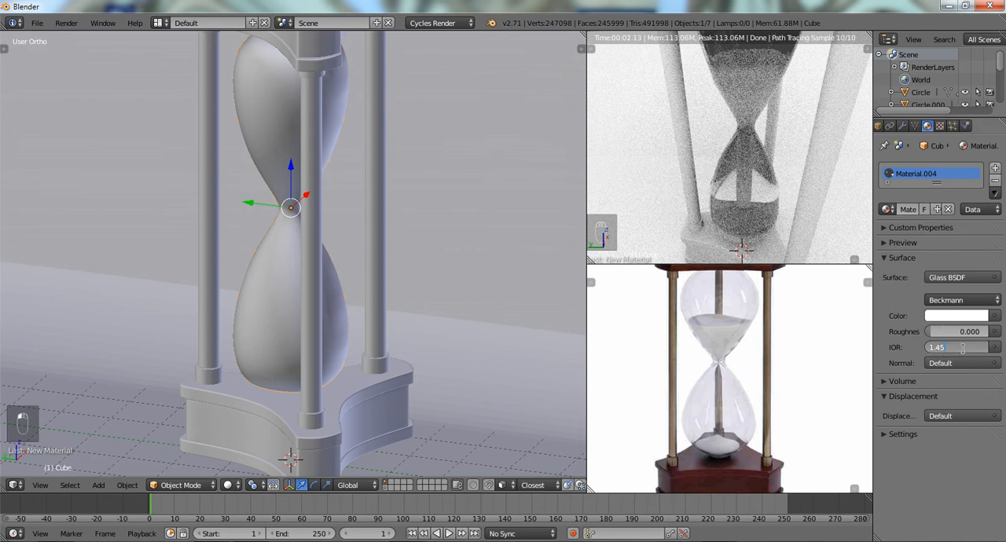
{"action": "key", "text": "BackSpace"}
{"action": "key", "text": "BackSpace"}
{"action": "key", "text": "BackSpace"}
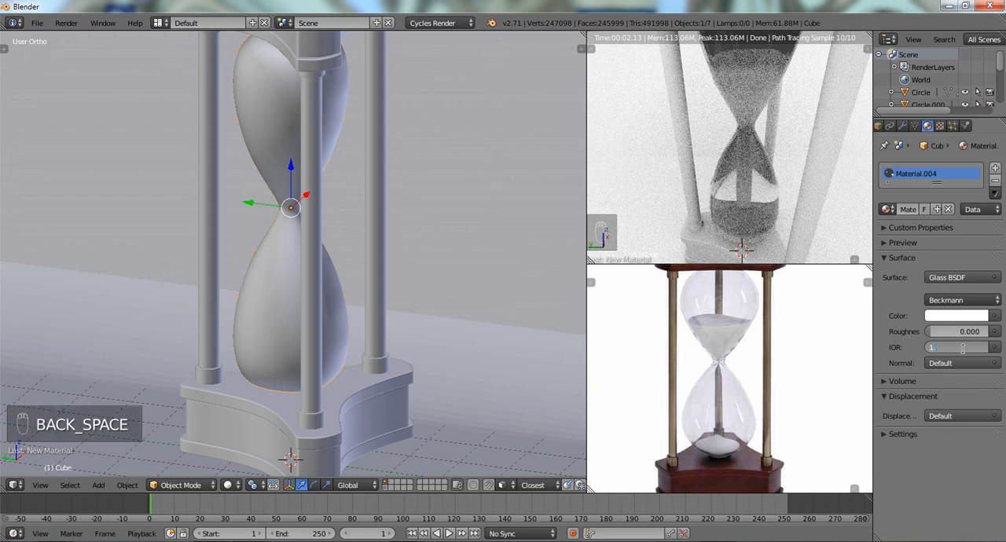
{"action": "key", "text": "Escape"}
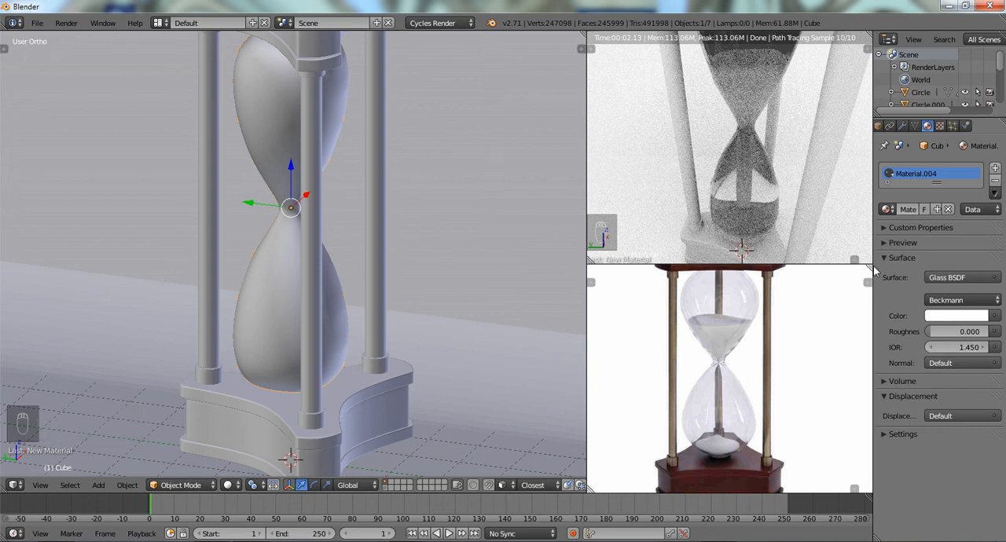
{"action": "key", "text": "z"}
{"action": "key", "text": "z"}
{"action": "key", "text": "z"}
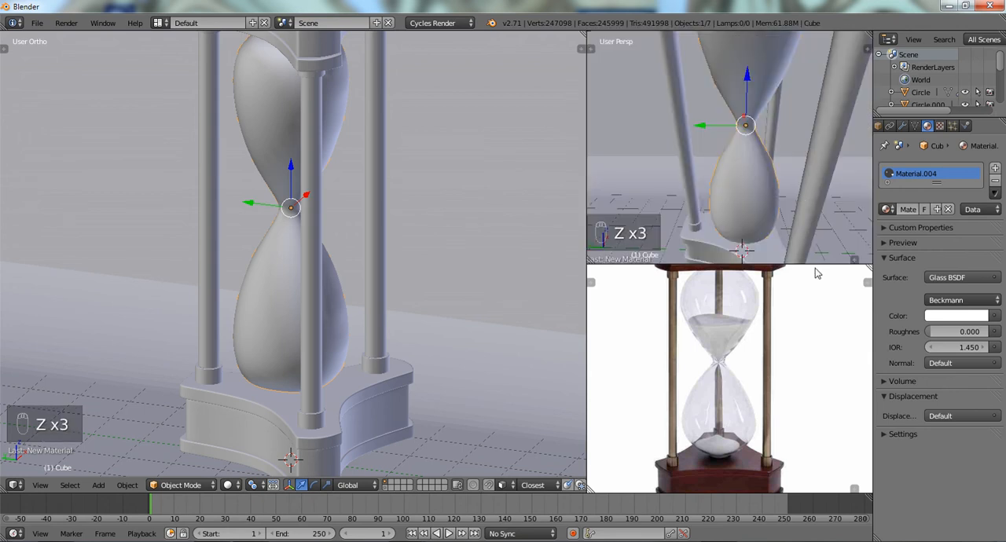
{"action": "key", "text": "shift+z"}
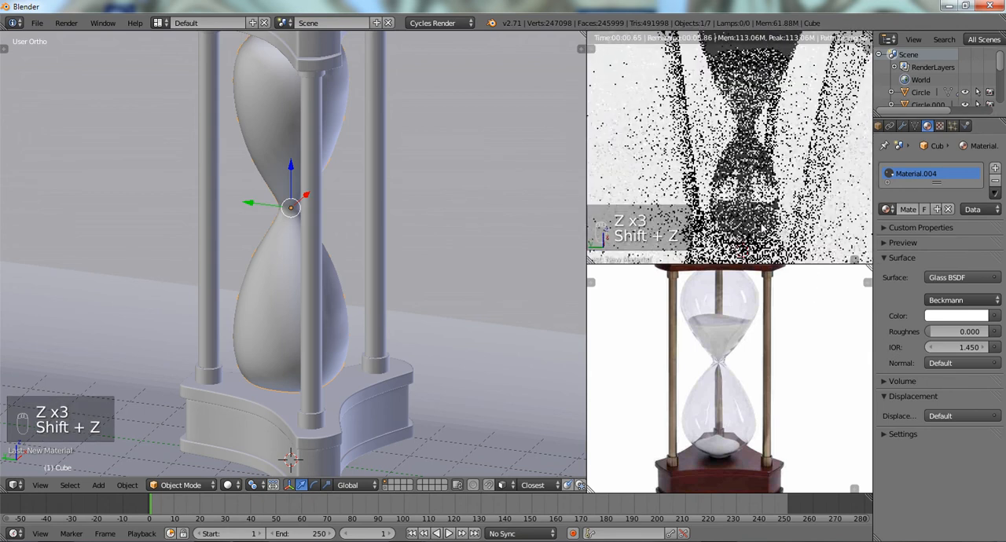
- Set the glass material's IOR to 1.2
{"action": "left_click", "coordinate": [945, 347]}
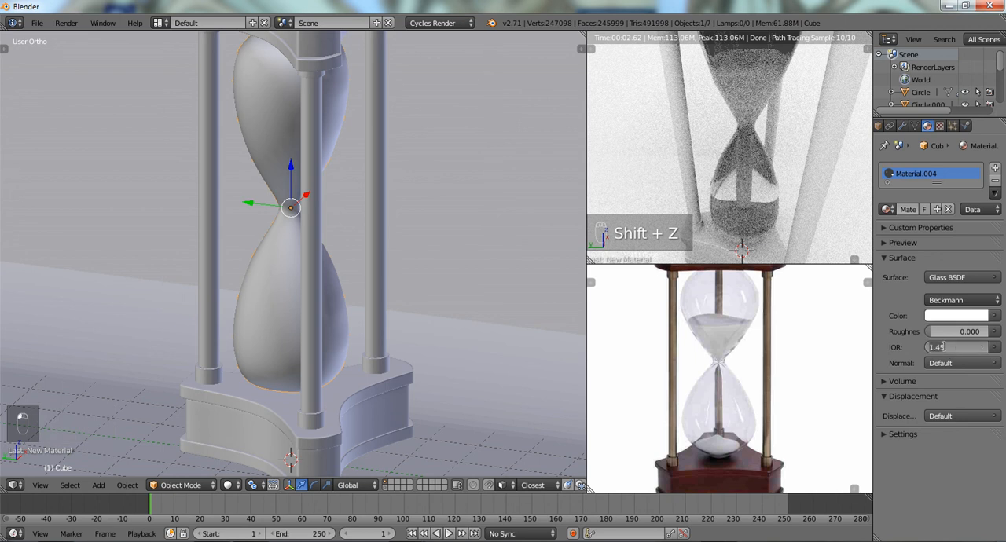
{"action": "type", "text": "1.2"}
{"action": "key", "text": "Return"}
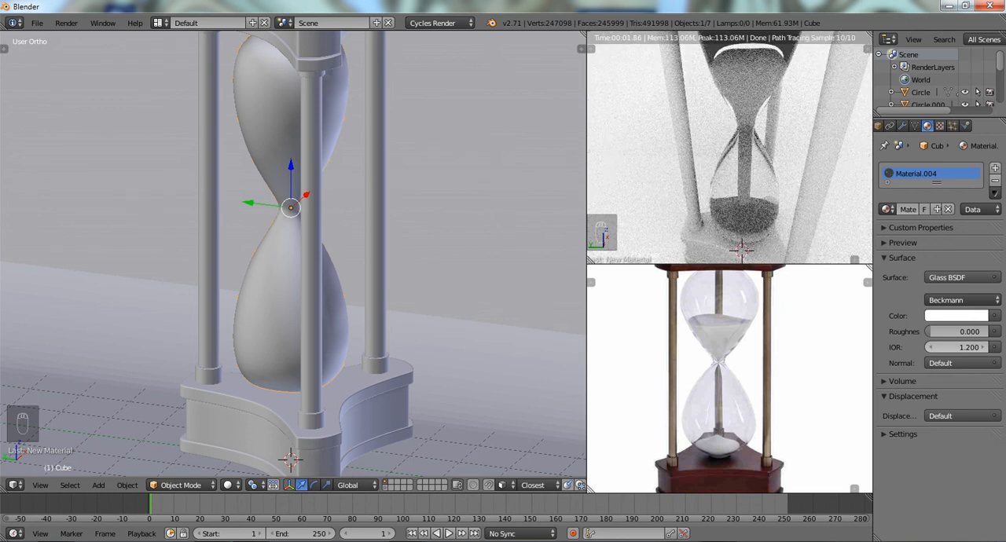
- Try an IOR of 1.0 on the glass material and return it to 1.2
{"action": "left_click", "coordinate": [944, 347]}
{"action": "key", "text": "Return"}
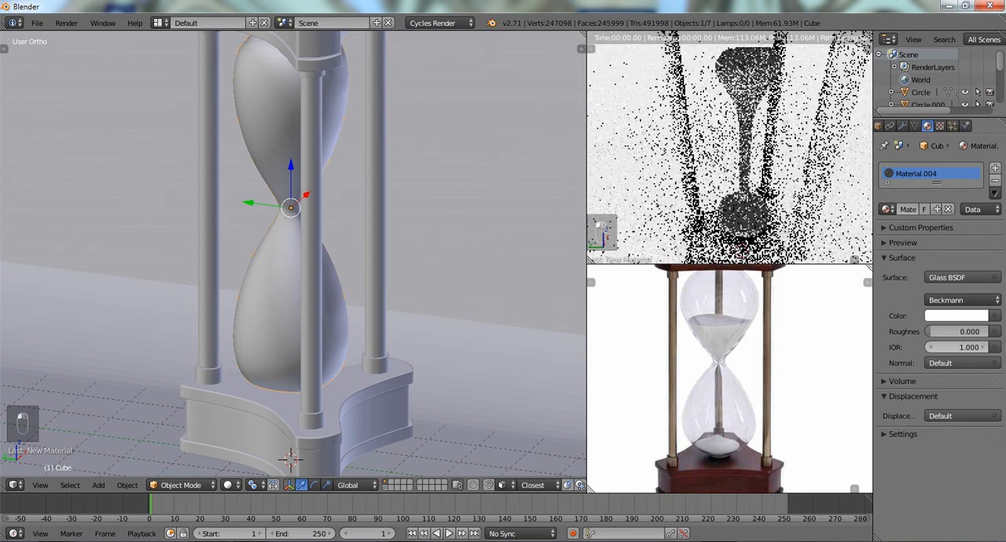
{"action": "left_click", "coordinate": [945, 347]}
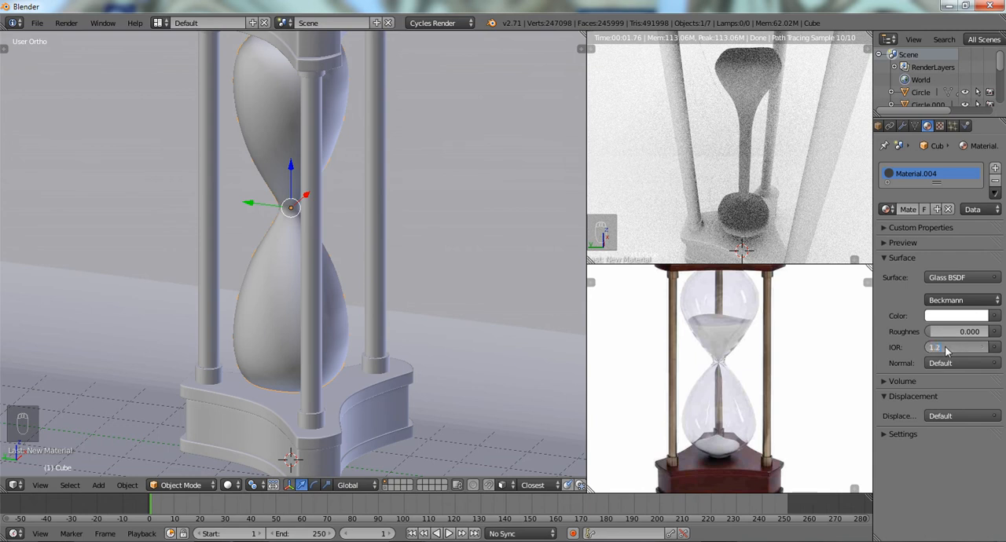
{"action": "key", "text": "Return"}
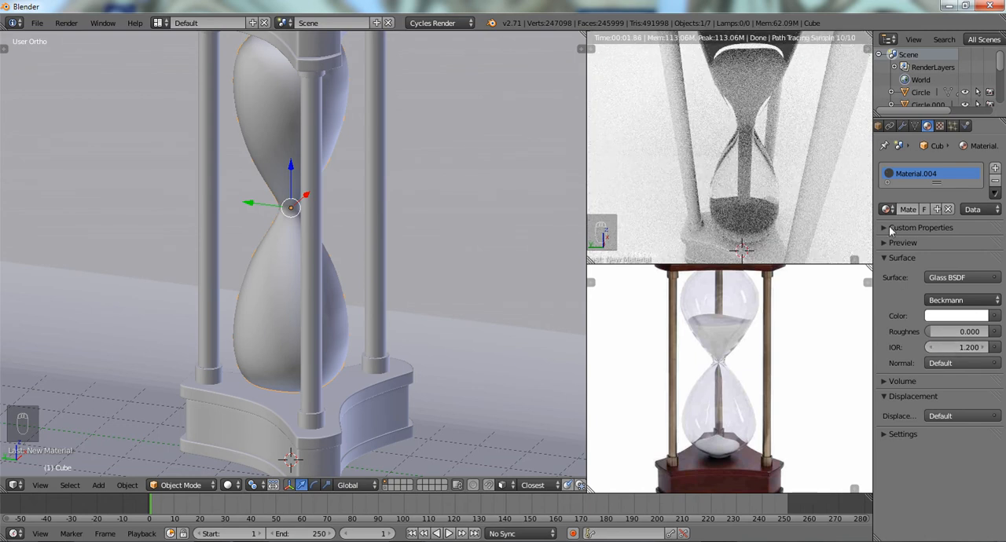
{"action": "scroll", "coordinate": [795, 153], "scroll_direction": "down", "scroll_amount": 2}
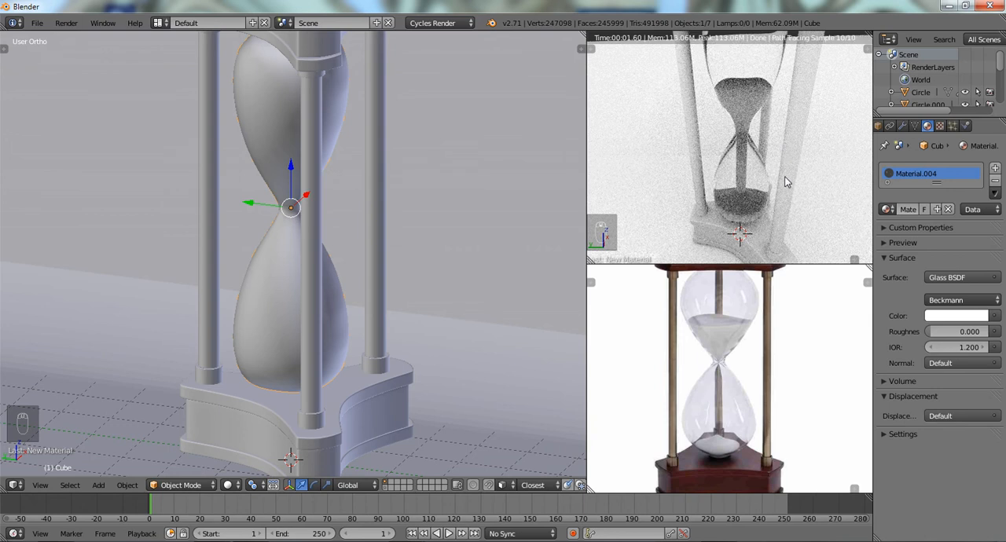
{"action": "scroll", "coordinate": [788, 181], "scroll_direction": "up", "scroll_amount": 3}
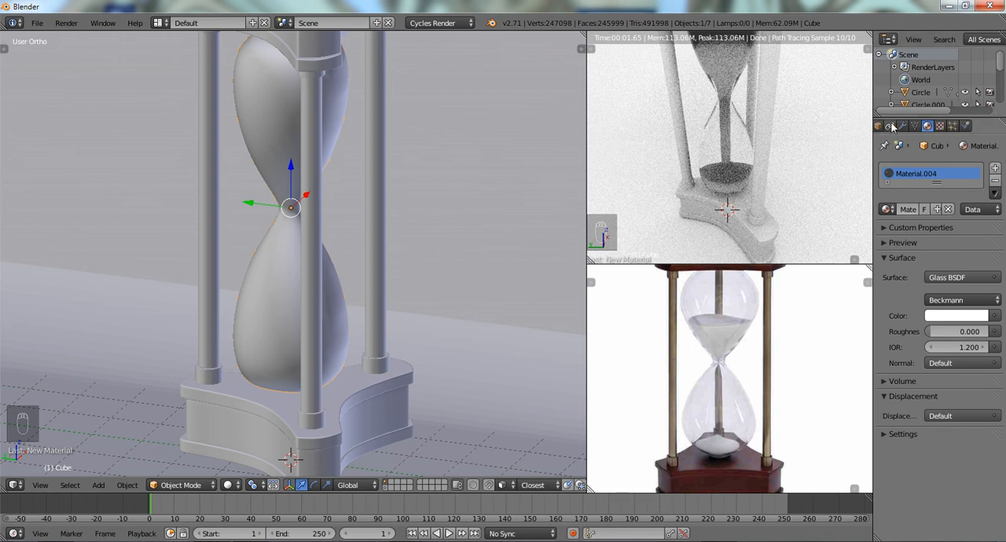
- Open the render settings and examine the Sampling options for the Cycles render
{"action": "middle_click_drag", "start_coordinate": [889, 124], "coordinate": [939, 127]}
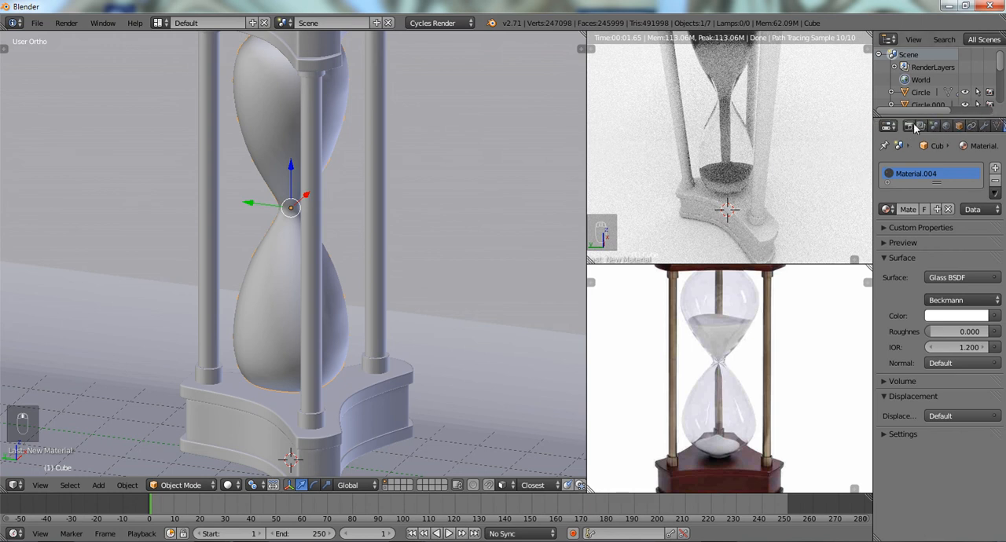
{"action": "left_click", "coordinate": [912, 126]}
{"action": "scroll", "coordinate": [941, 363], "scroll_direction": "down", "scroll_amount": 3}
{"action": "scroll", "coordinate": [916, 395], "scroll_direction": "down", "scroll_amount": 2}
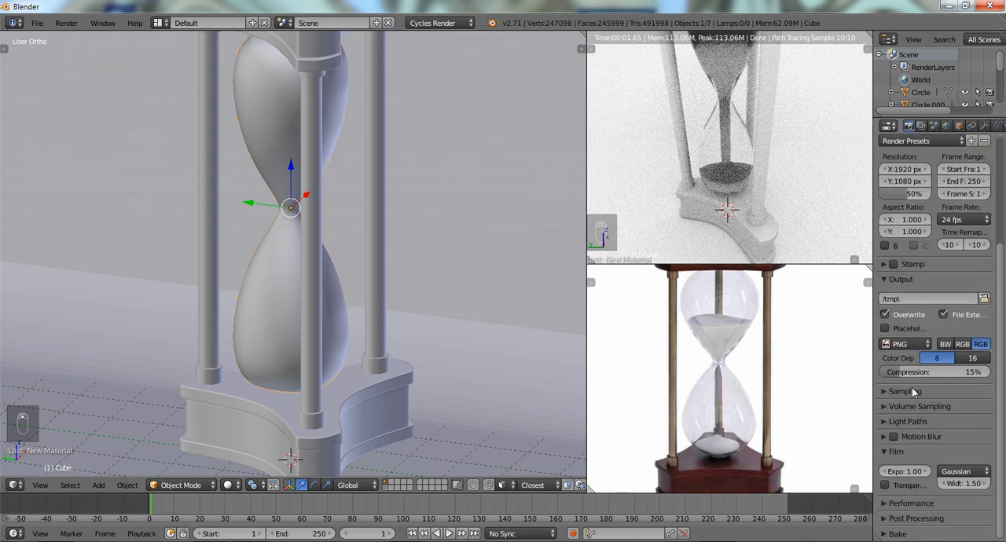
{"action": "left_click", "coordinate": [882, 392]}
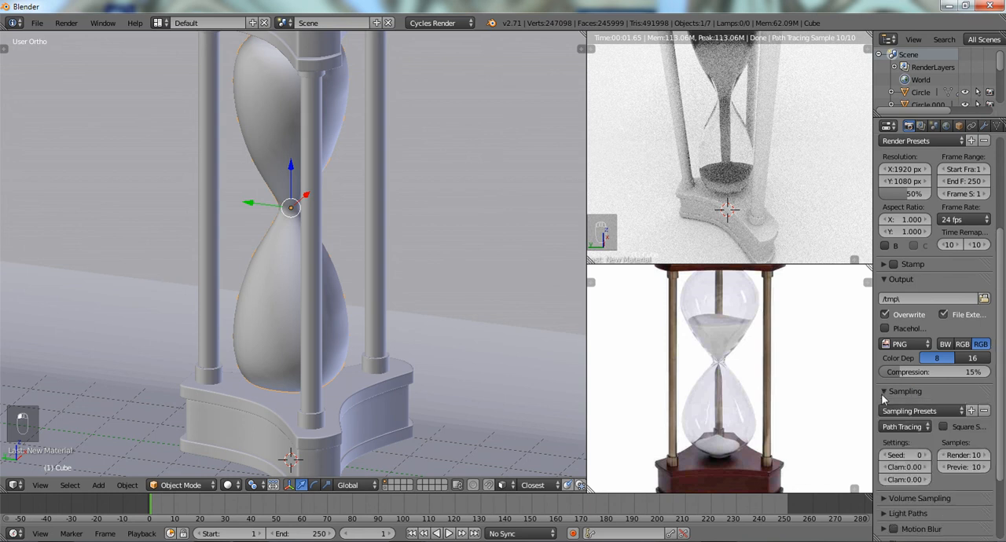
{"action": "scroll", "coordinate": [940, 436], "scroll_direction": "down", "scroll_amount": 3}
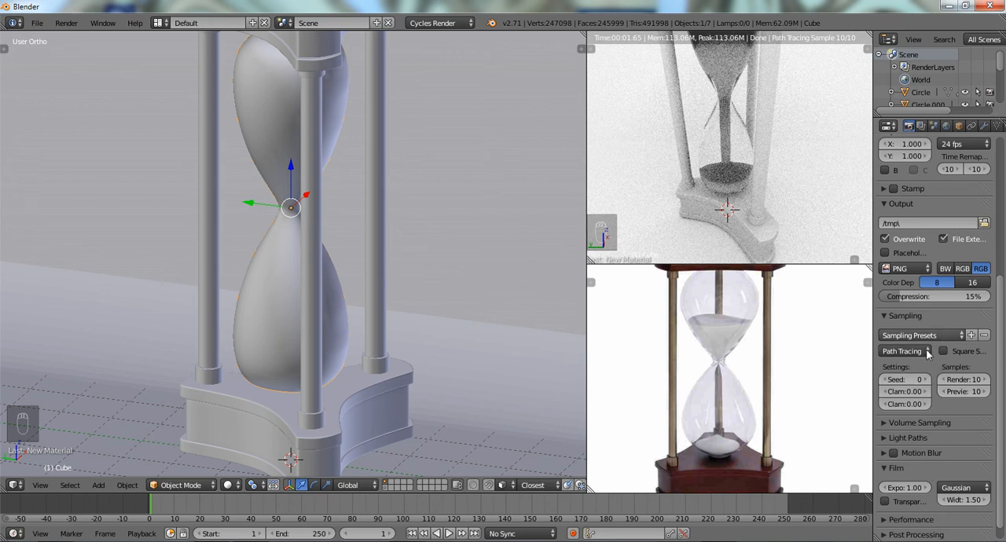
{"action": "scroll", "coordinate": [931, 358], "scroll_direction": "down", "scroll_amount": 1}
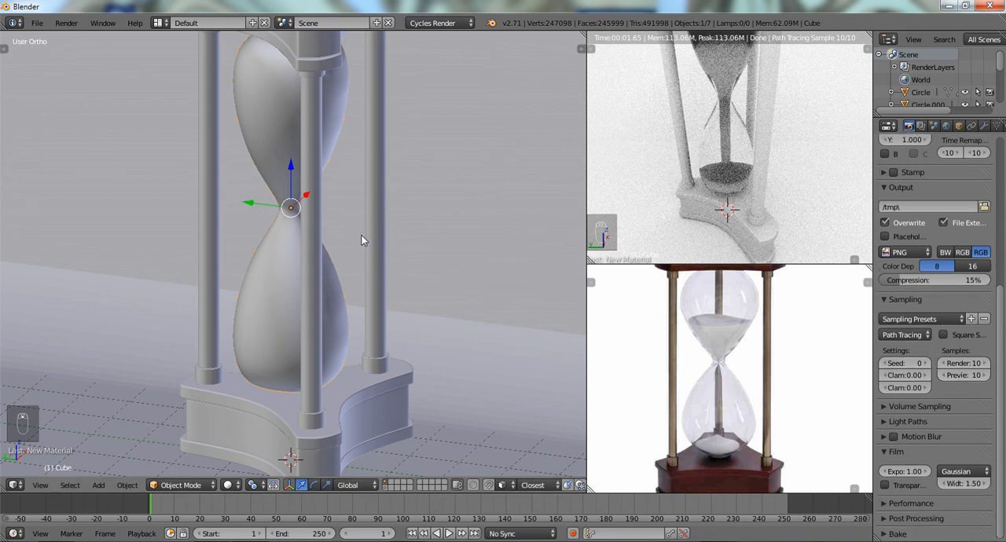
- Switch the large 3D View to wireframe shading and select the sand pile in the lower bulb
{"action": "key", "text": "z"}
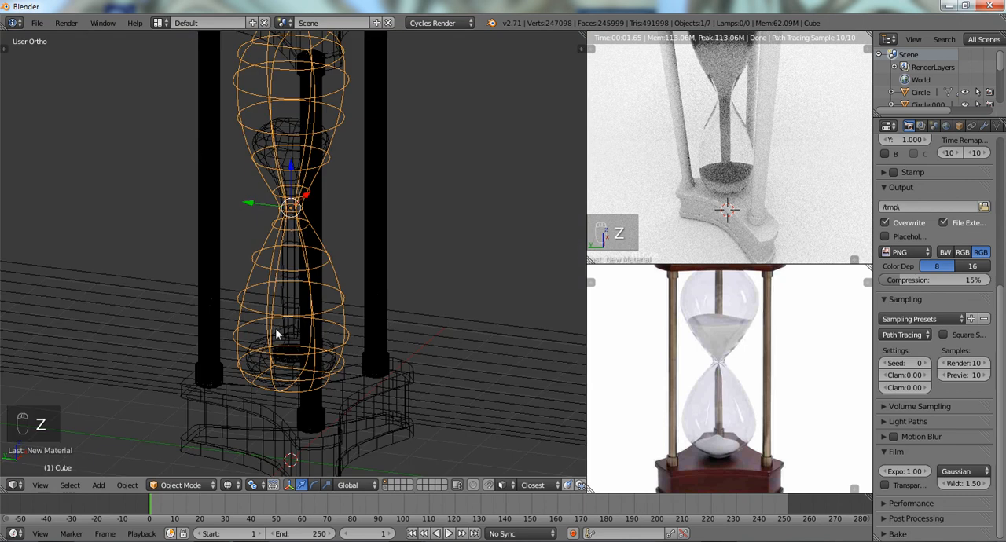
{"action": "key", "text": "z"}
{"action": "key", "text": "z"}
{"action": "key", "text": "z"}
{"action": "right_click", "coordinate": [284, 356]}
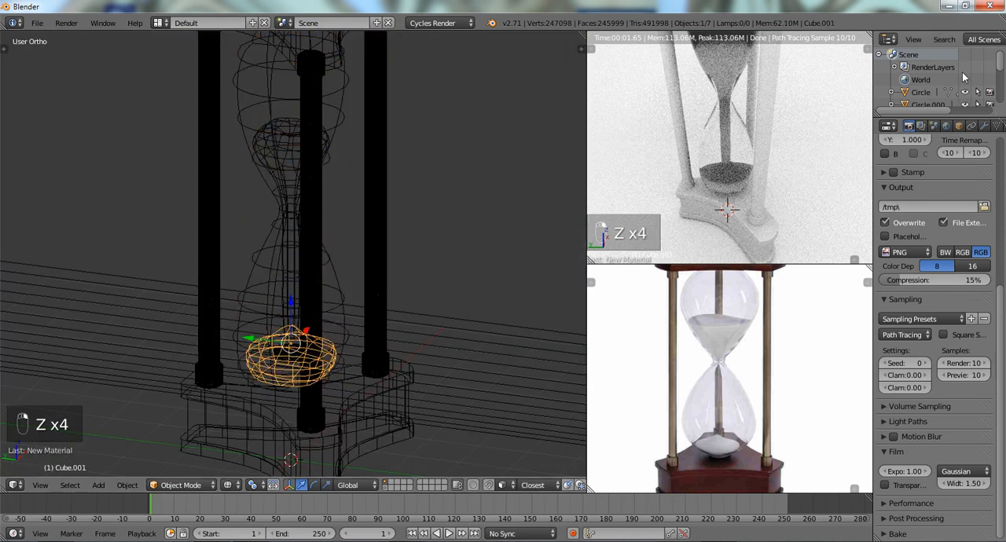
{"action": "scroll", "coordinate": [344, 176], "scroll_direction": "down", "scroll_amount": 2}
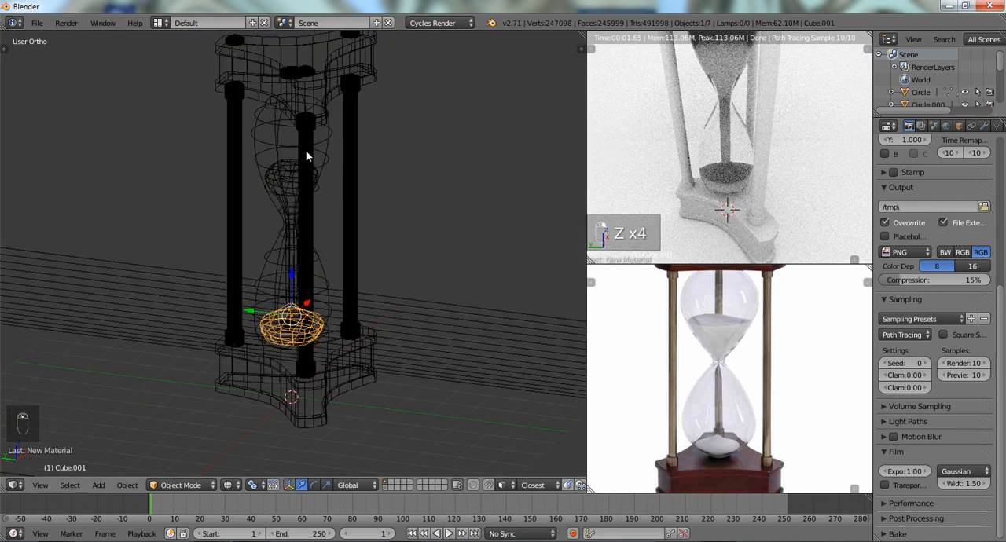
{"action": "middle_click_drag", "start_coordinate": [370, 153], "coordinate": [295, 167]}
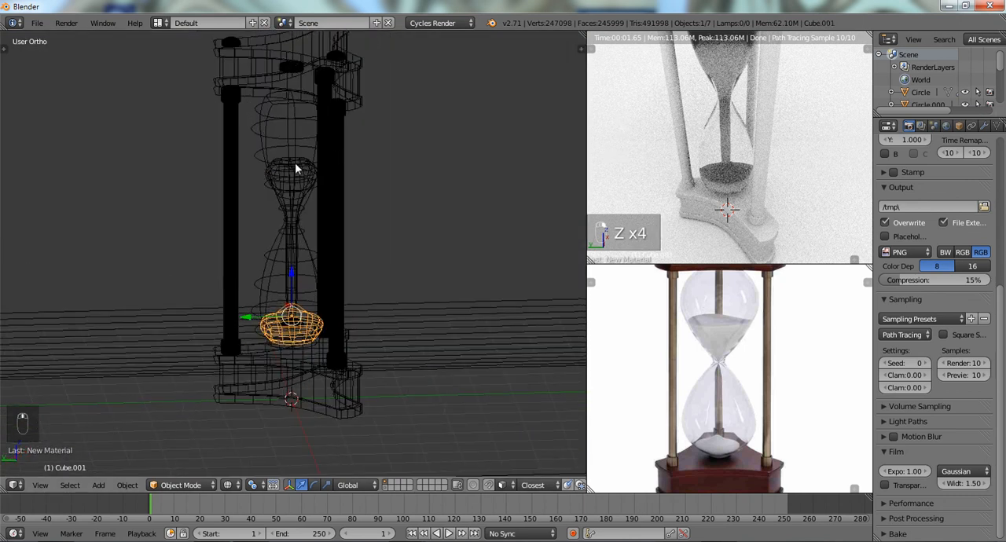
- Give the lower sand pile a new Diffuse BSDF material with a pure white color
{"action": "left_click", "coordinate": [984, 126]}
{"action": "left_click", "coordinate": [999, 128]}
{"action": "middle_click_drag", "start_coordinate": [998, 128], "coordinate": [935, 128]}
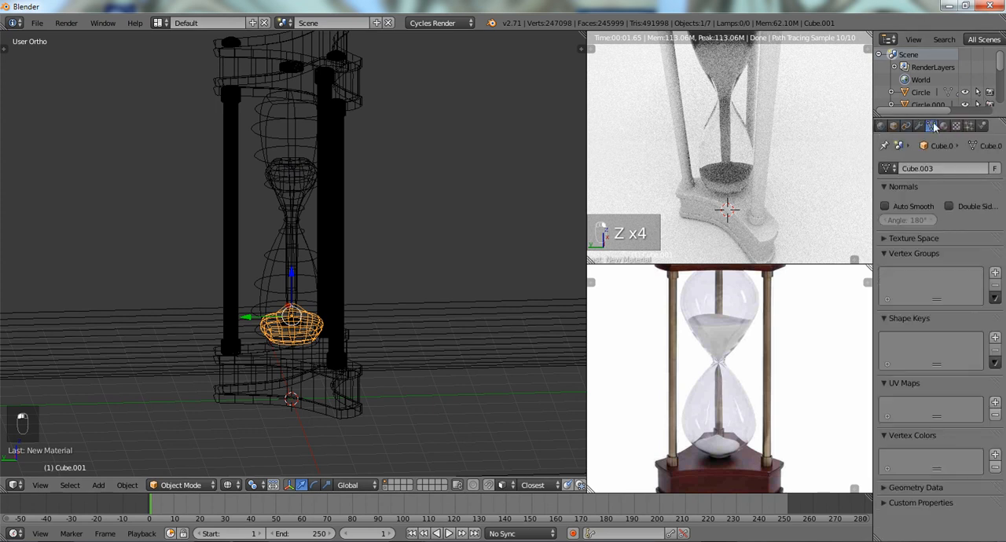
{"action": "left_click", "coordinate": [945, 127]}
{"action": "left_click", "coordinate": [930, 209]}
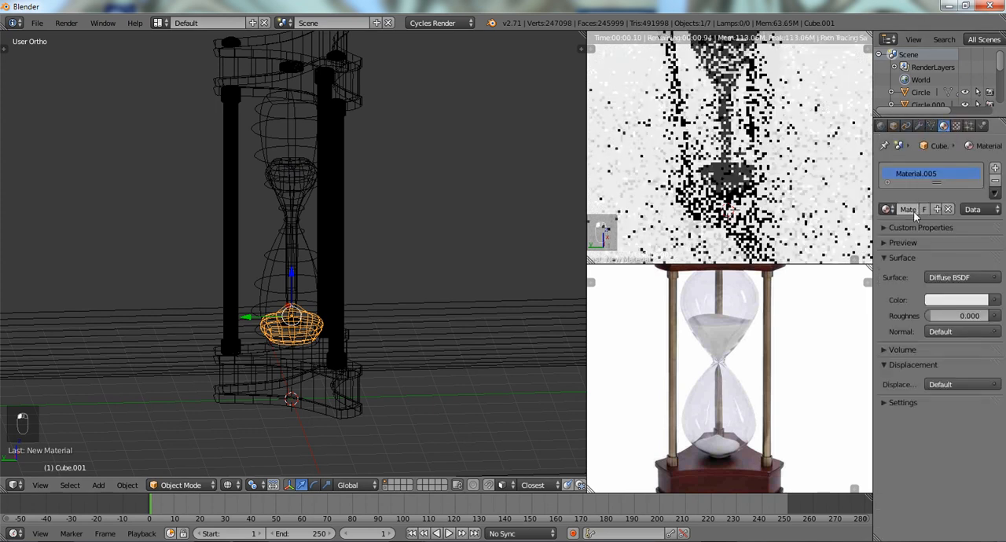
{"action": "left_click", "coordinate": [939, 298]}
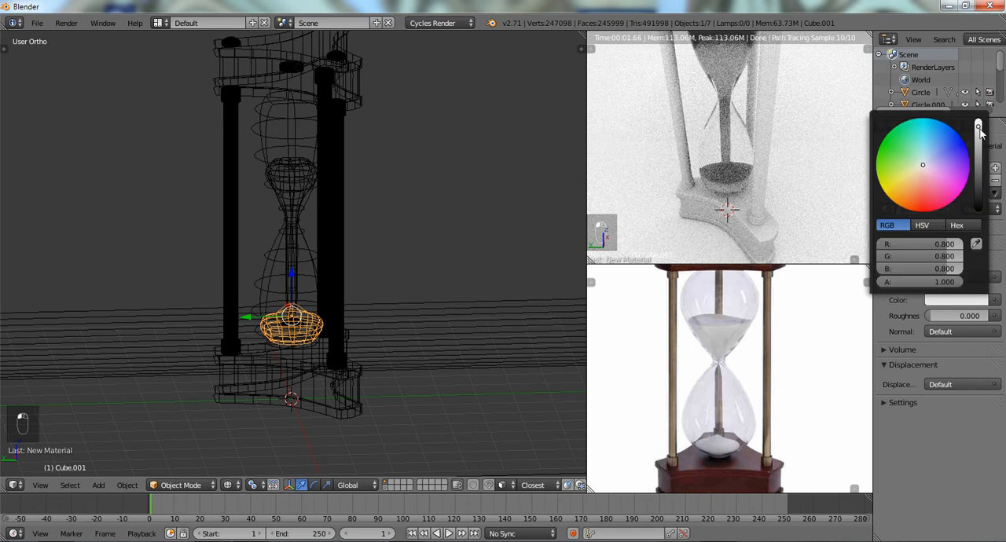
{"action": "left_click_drag", "start_coordinate": [978, 128], "coordinate": [980, 102]}
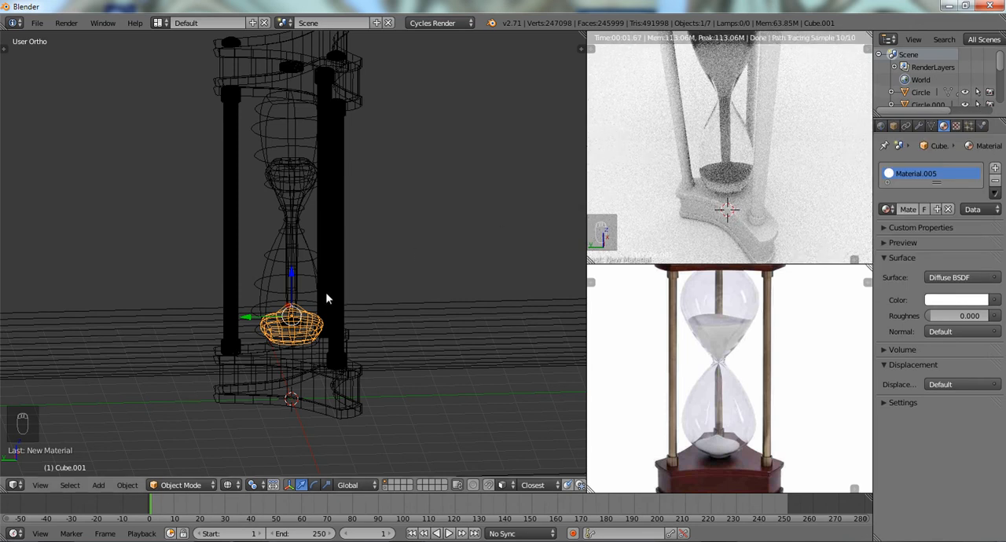
- Select the upper sand with its falling stream plus the lower pile, and link the lower pile's material to it
{"action": "right_click", "coordinate": [293, 177]}
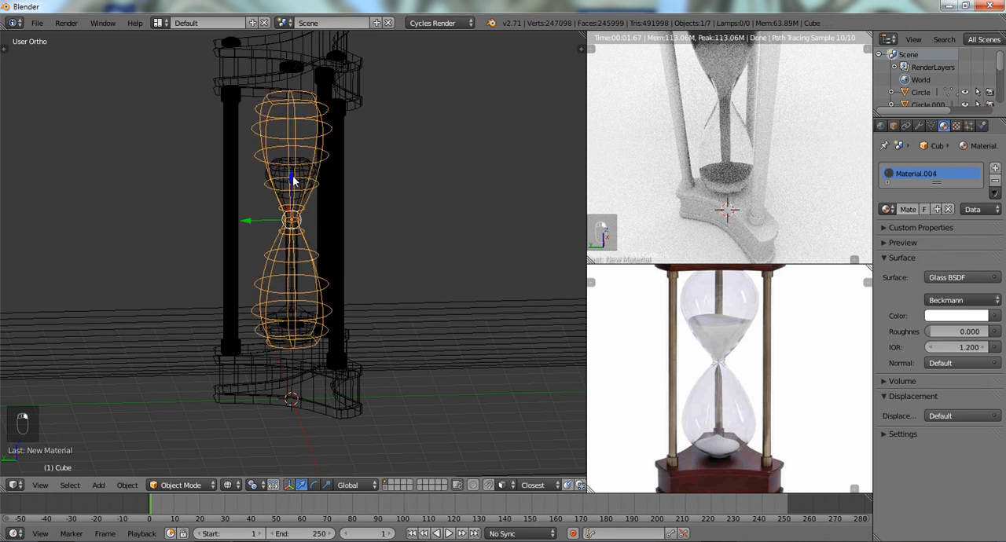
{"action": "right_click", "coordinate": [292, 178]}
{"action": "right_click", "coordinate": [287, 320], "text": "shift"}
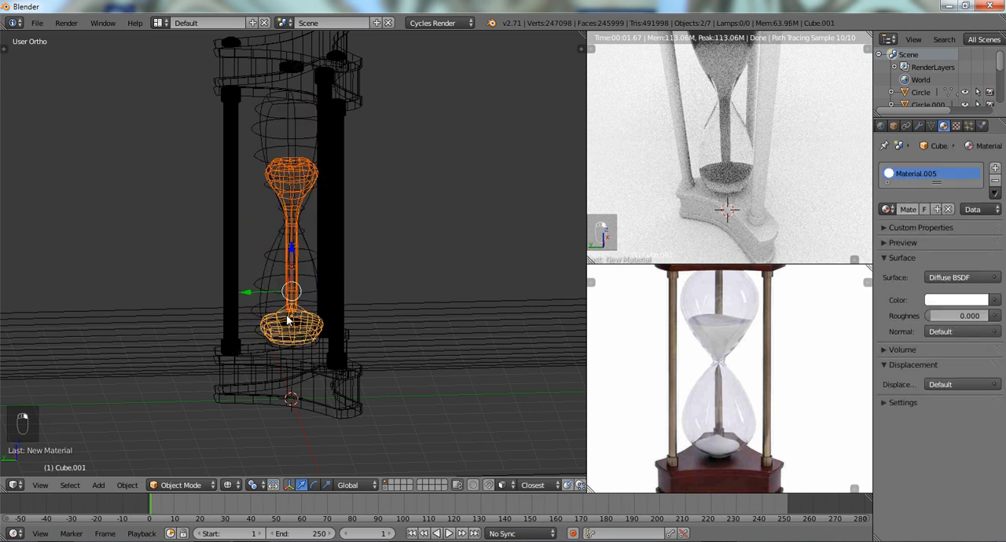
{"action": "key", "text": "ctrl+l"}
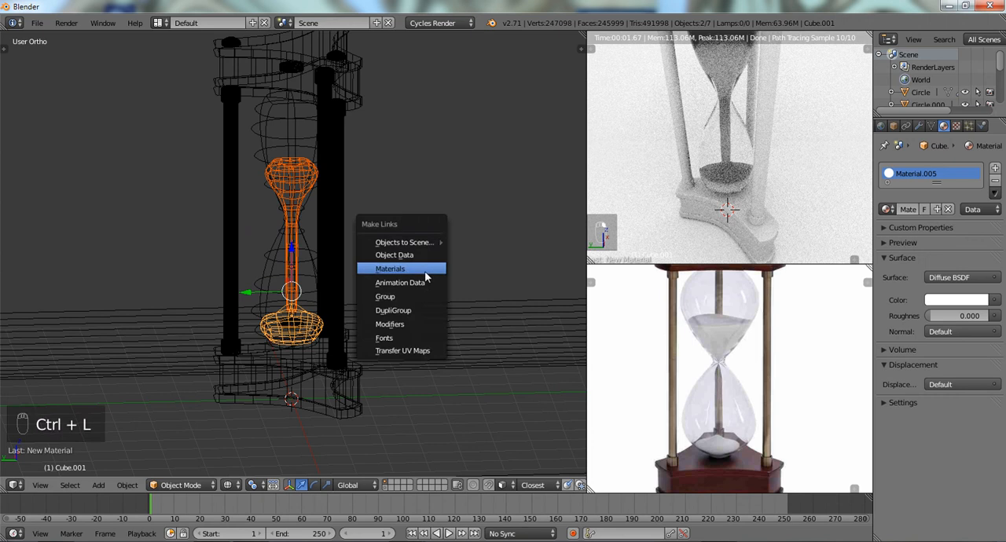
{"action": "left_click", "coordinate": [419, 268]}
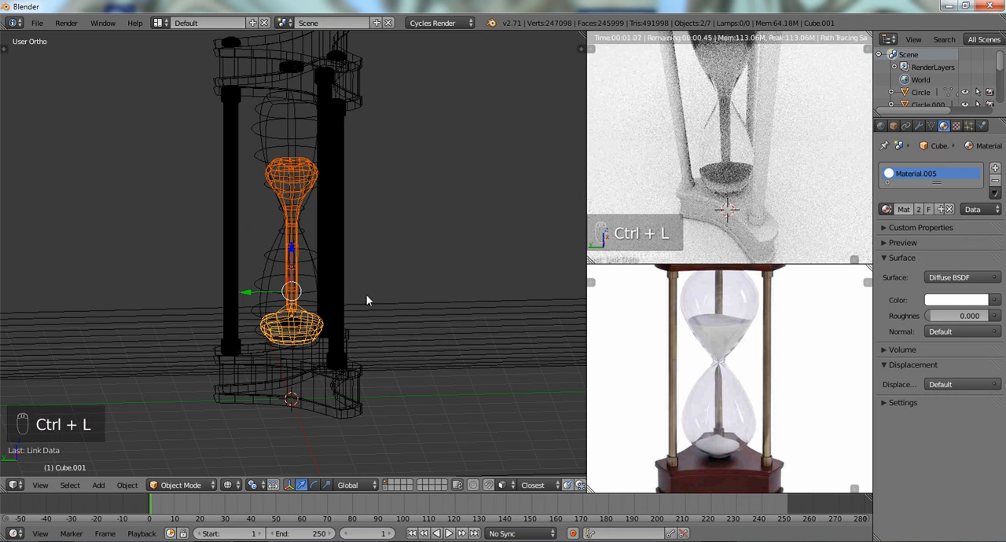
- Select only the upper sand to check its linked material and restart the rendered preview
{"action": "right_click", "coordinate": [309, 174]}
{"action": "right_click", "coordinate": [309, 175]}
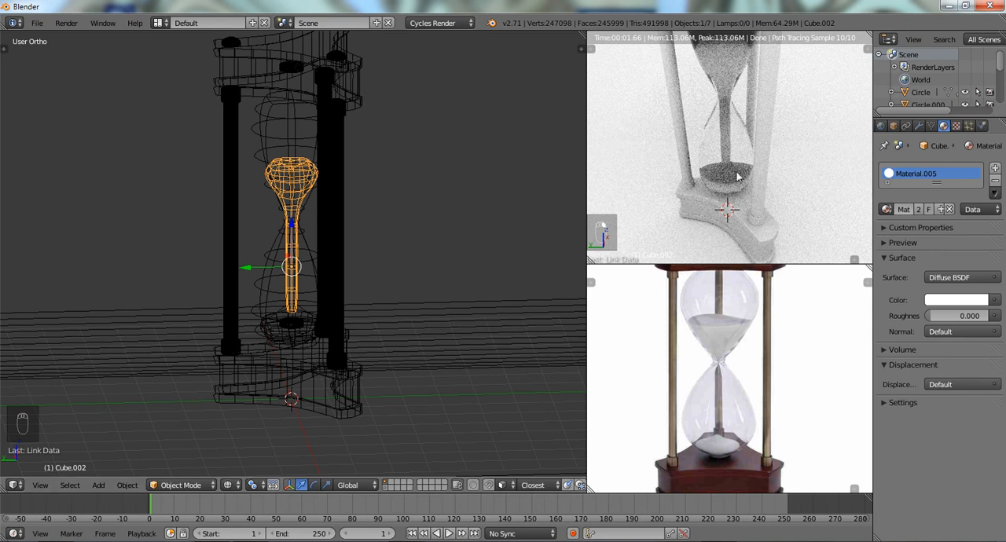
{"action": "key", "text": "z"}
{"action": "key", "text": "z"}
{"action": "key", "text": "z"}
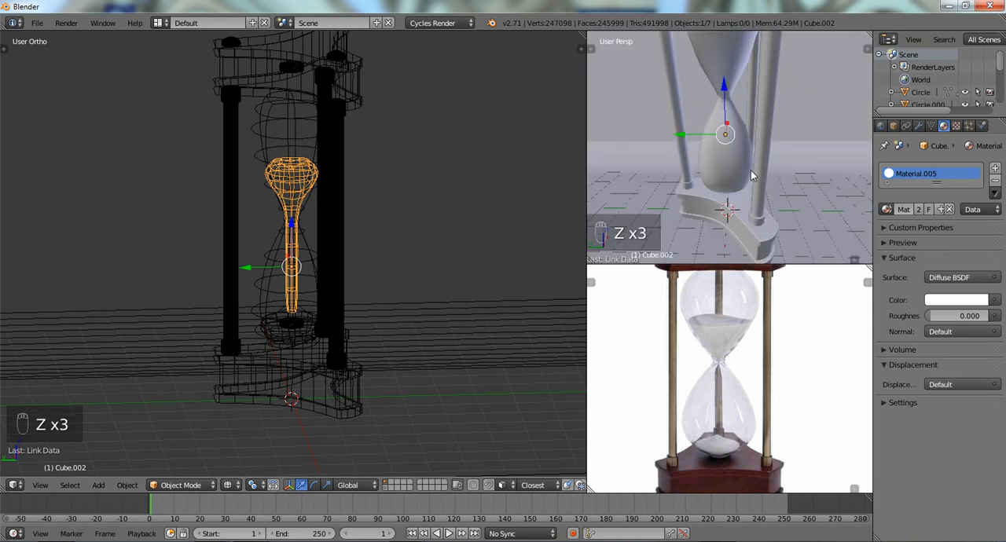
{"action": "key", "text": "shift+z"}
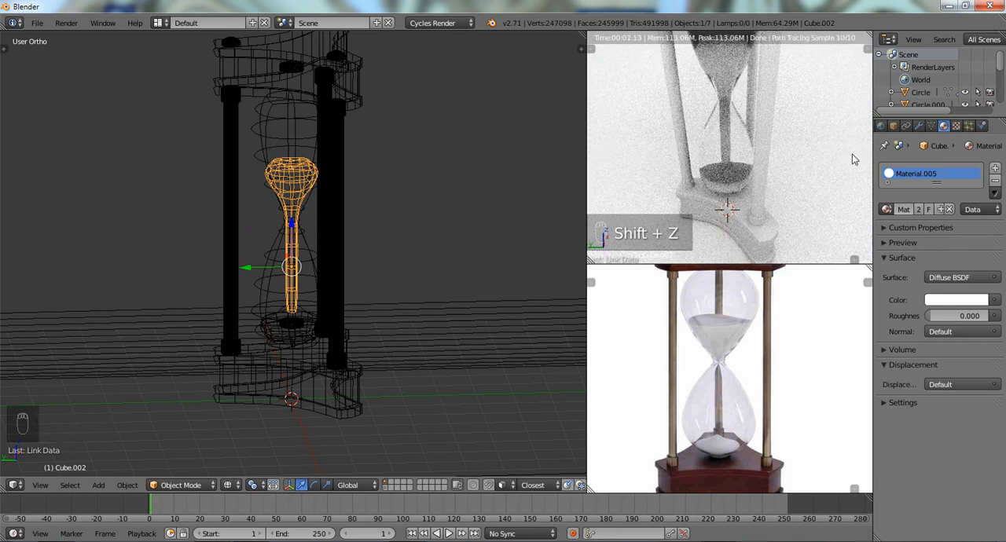
- Reduce the world's ambient occlusion factor to 0.65
{"action": "middle_click_drag", "start_coordinate": [907, 127], "coordinate": [966, 125]}
{"action": "left_click", "coordinate": [943, 126]}
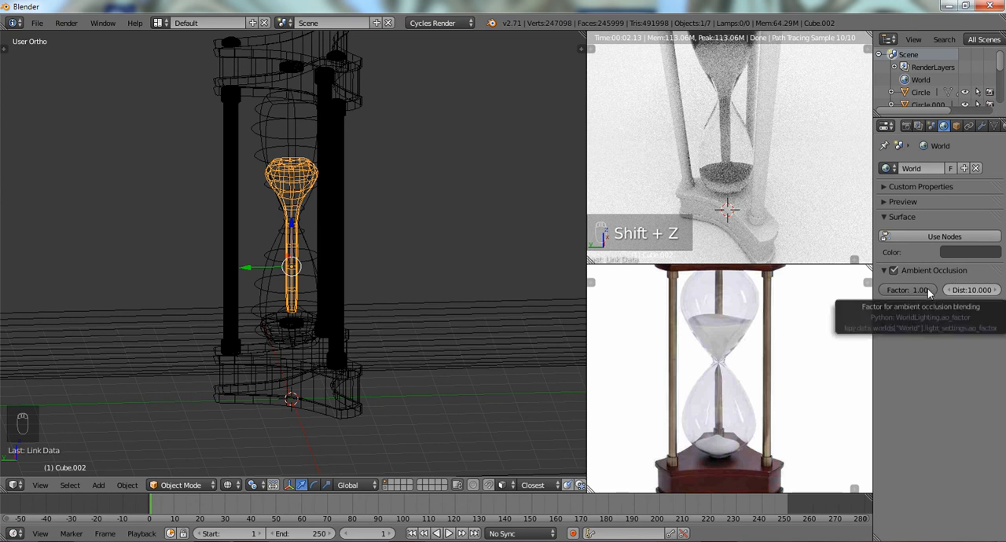
{"action": "left_click_drag", "start_coordinate": [930, 292], "coordinate": [917, 292]}
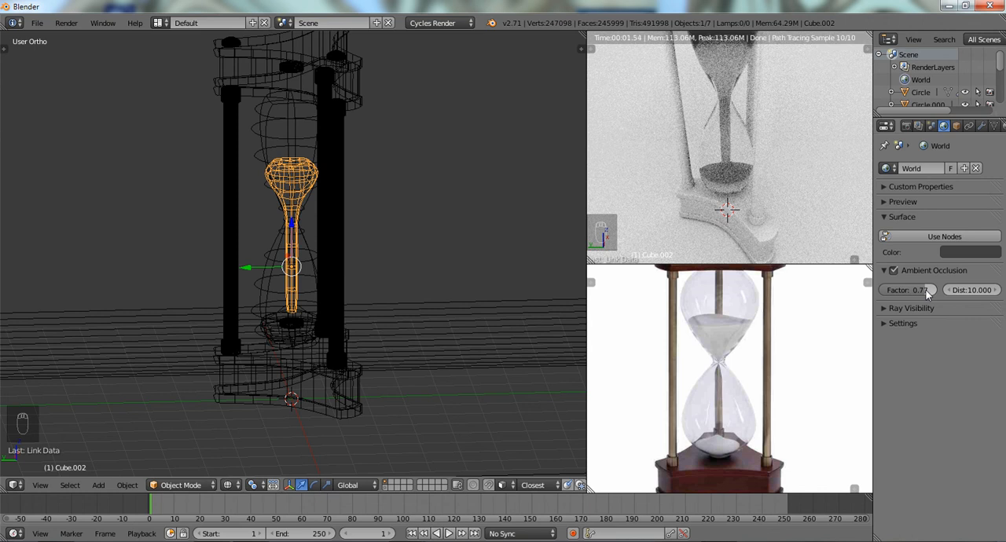
{"action": "left_click_drag", "start_coordinate": [927, 292], "coordinate": [921, 292]}
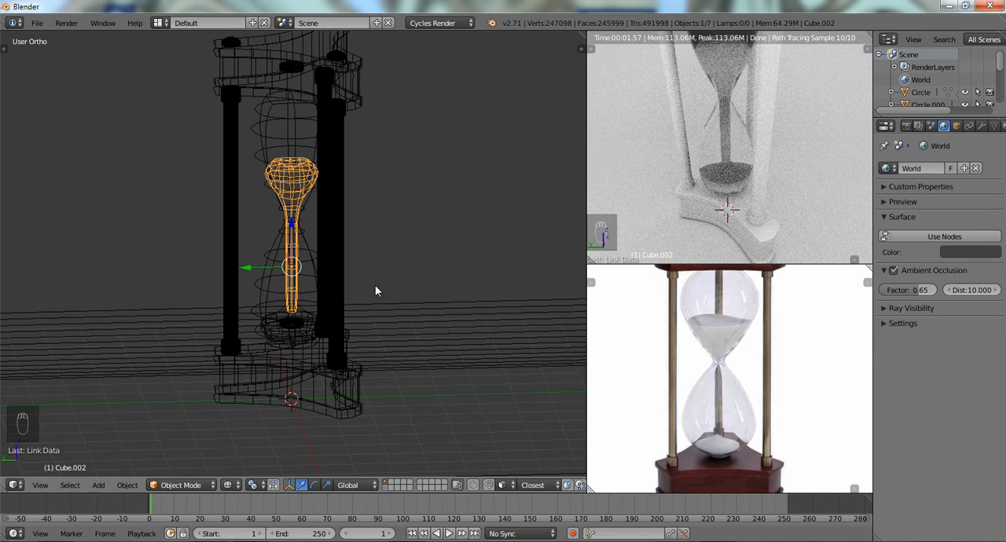
- Switch the small 3D View back to solid shading and inspect the hourglass in a rendered preview in the large 3D View
{"action": "middle_click_drag", "start_coordinate": [356, 300], "coordinate": [367, 277]}
{"action": "key", "text": "z"}
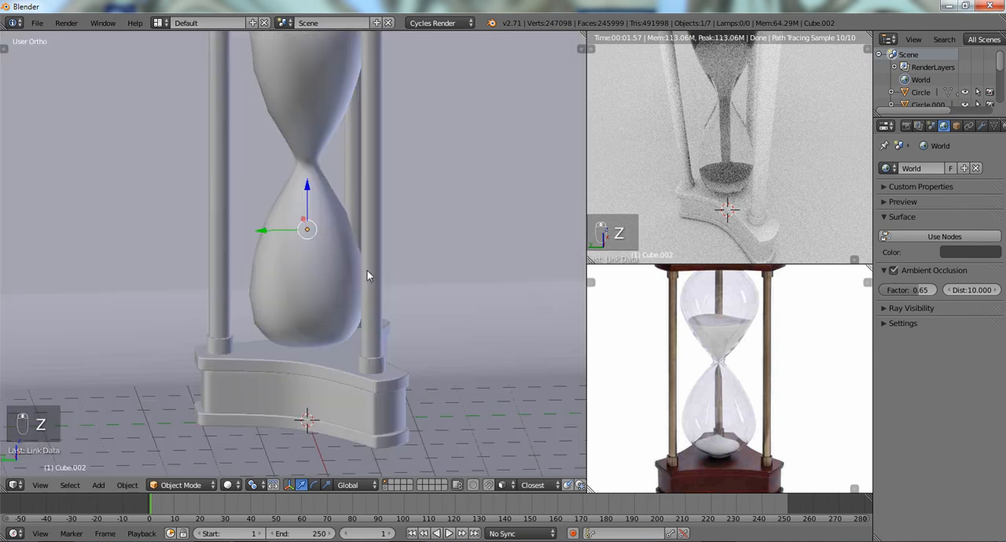
{"action": "scroll", "coordinate": [367, 270], "scroll_direction": "up", "scroll_amount": 3}
{"action": "key", "text": "z"}
{"action": "key", "text": "z"}
{"action": "key", "text": "z"}
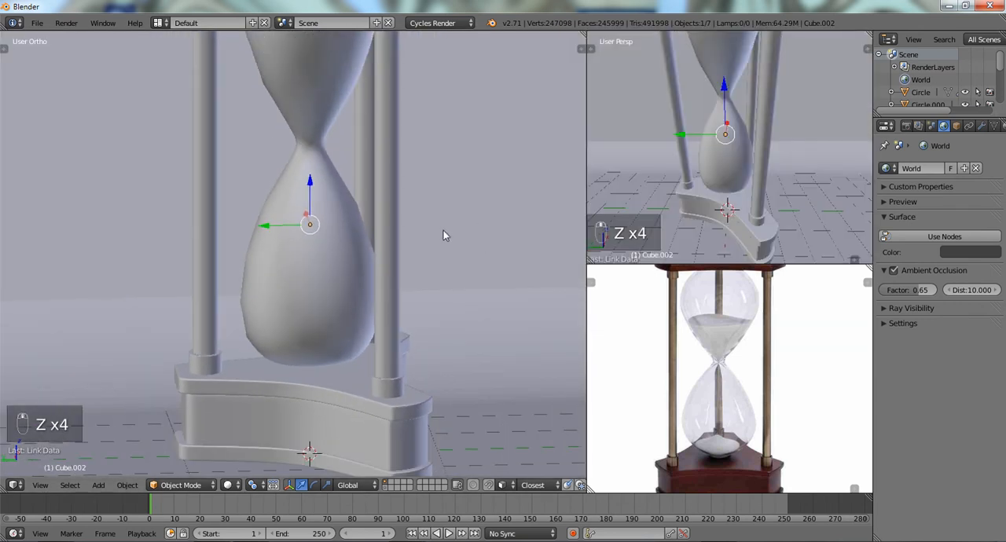
{"action": "key", "text": "shift+z"}
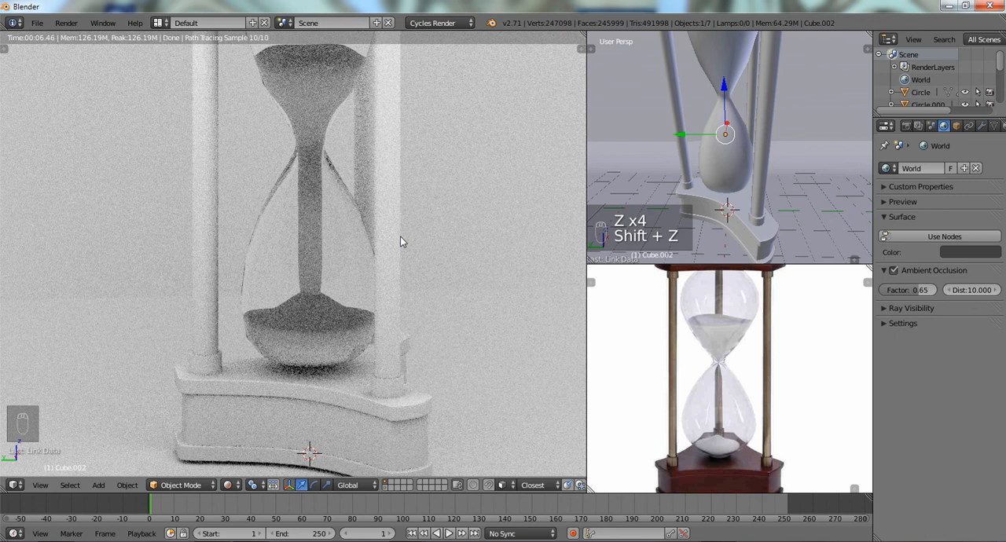
{"action": "middle_click_drag", "start_coordinate": [385, 207], "coordinate": [404, 227], "text": "shift"}
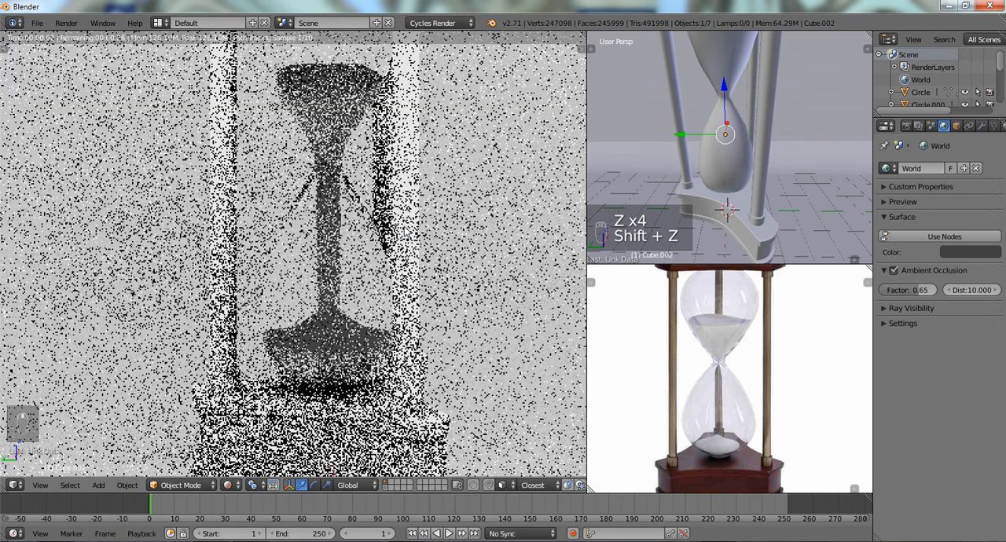
{"action": "scroll", "coordinate": [409, 232], "scroll_direction": "down", "scroll_amount": 2}
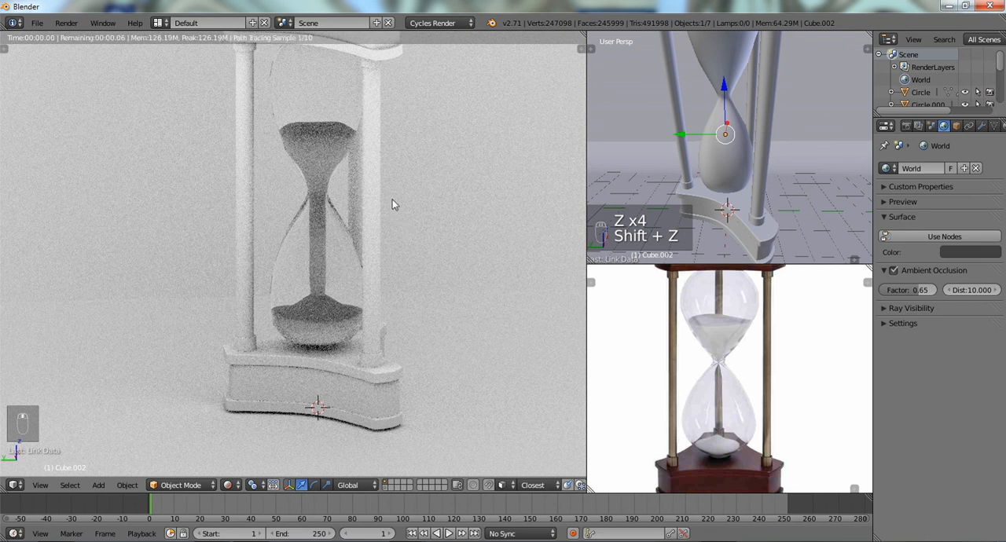
{"action": "middle_click_drag", "start_coordinate": [392, 199], "coordinate": [402, 225]}
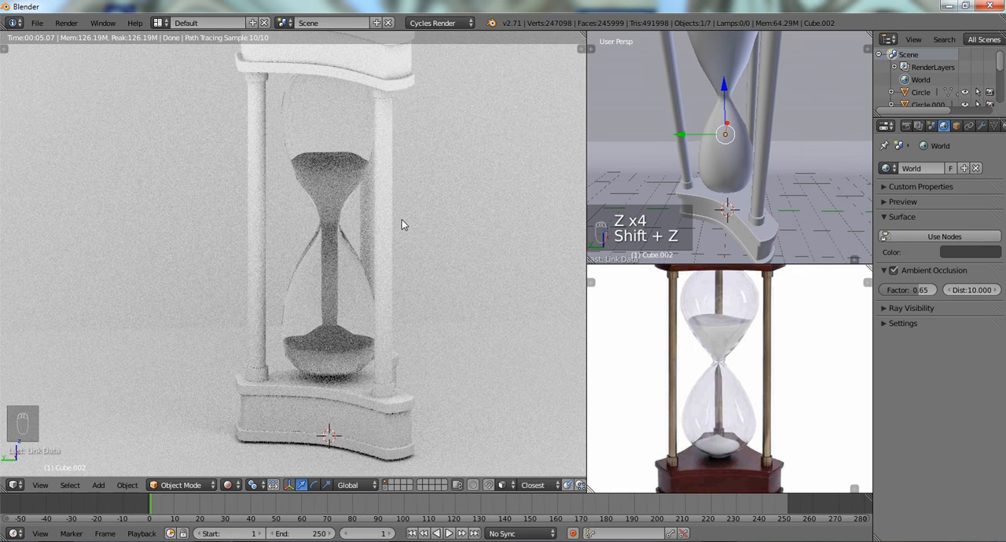
- Return the large 3D View to solid shading and deselect all objects
{"action": "key", "text": "z"}
{"action": "key", "text": "z"}
{"action": "key", "text": "z"}
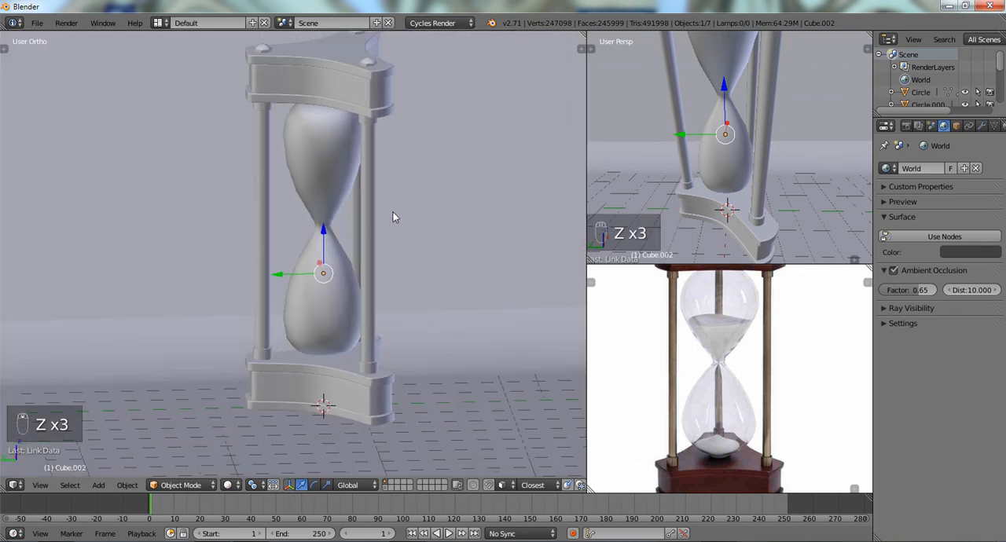
{"action": "middle_click_drag", "start_coordinate": [384, 215], "coordinate": [381, 223], "text": "shift"}
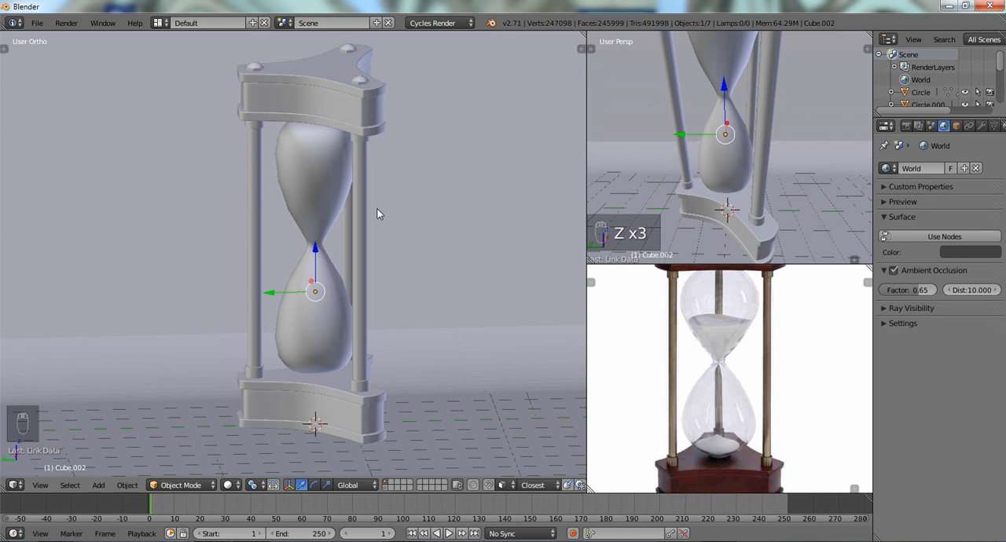
{"action": "scroll", "coordinate": [706, 336], "scroll_direction": "down", "scroll_amount": 2}
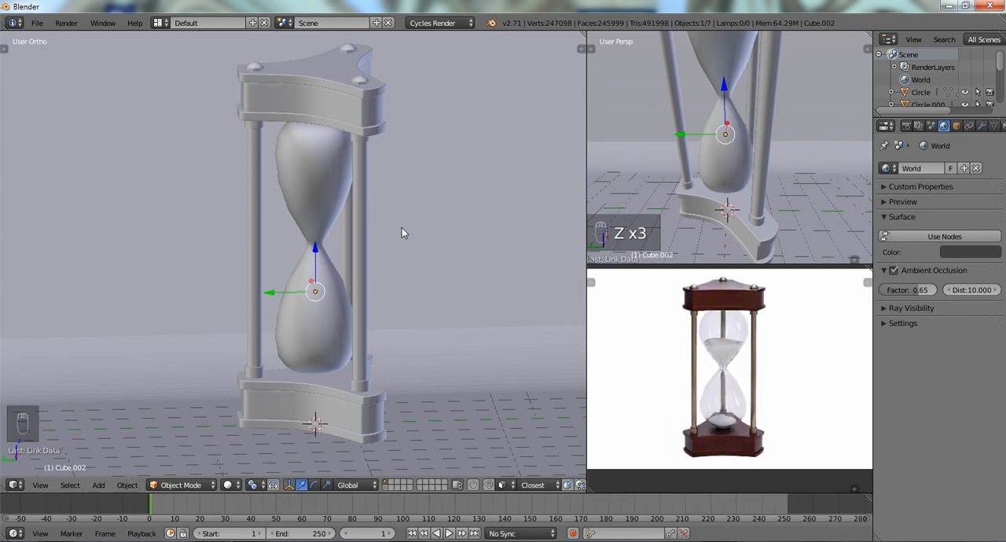
{"action": "middle_click_drag", "start_coordinate": [403, 229], "coordinate": [411, 235], "text": "shift"}
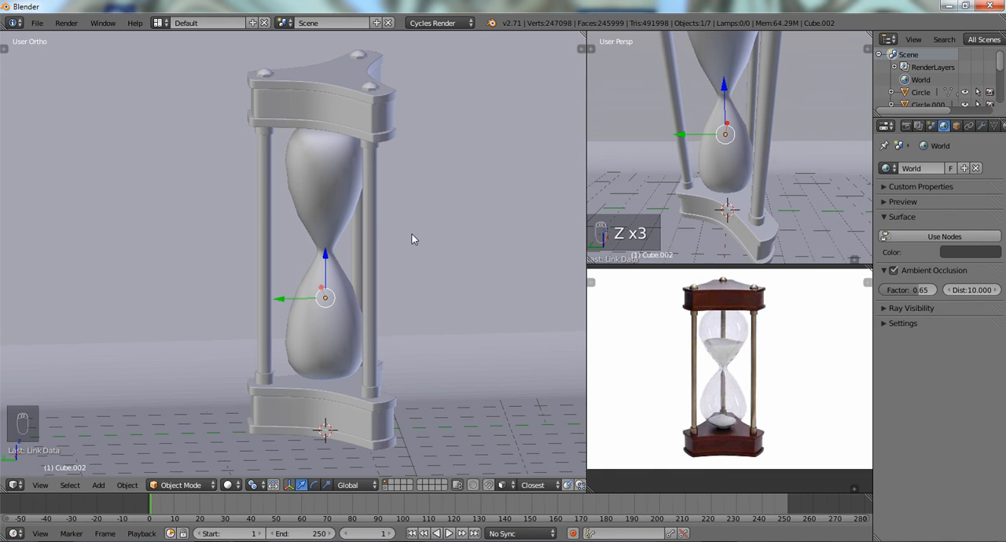
{"action": "mouse_move", "coordinate": [400, 234]}
{"action": "middle_mouse_down"}
{"action": "mouse_move", "coordinate": [444, 231]}
{"action": "mouse_move", "coordinate": [401, 223]}
{"action": "middle_mouse_up"}
{"action": "key", "text": "a"}
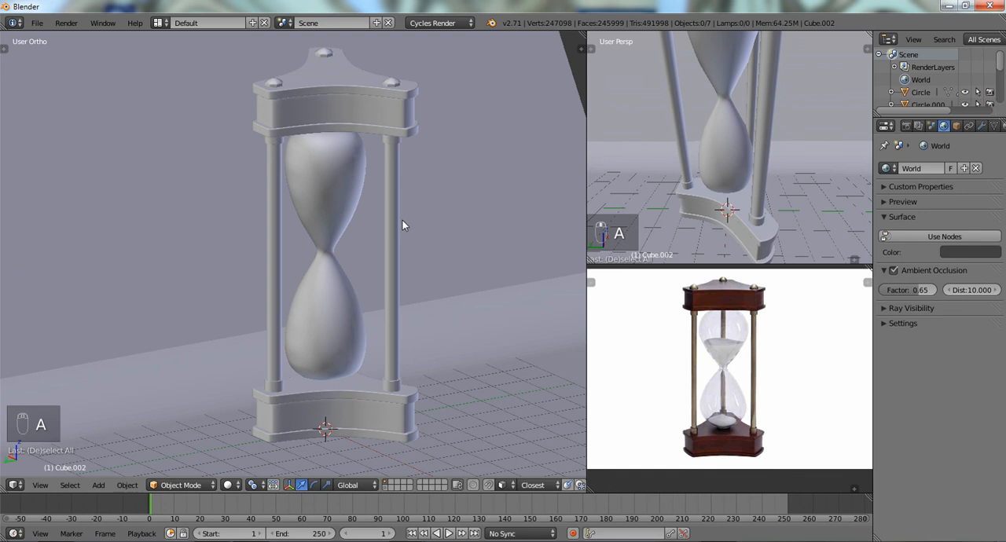